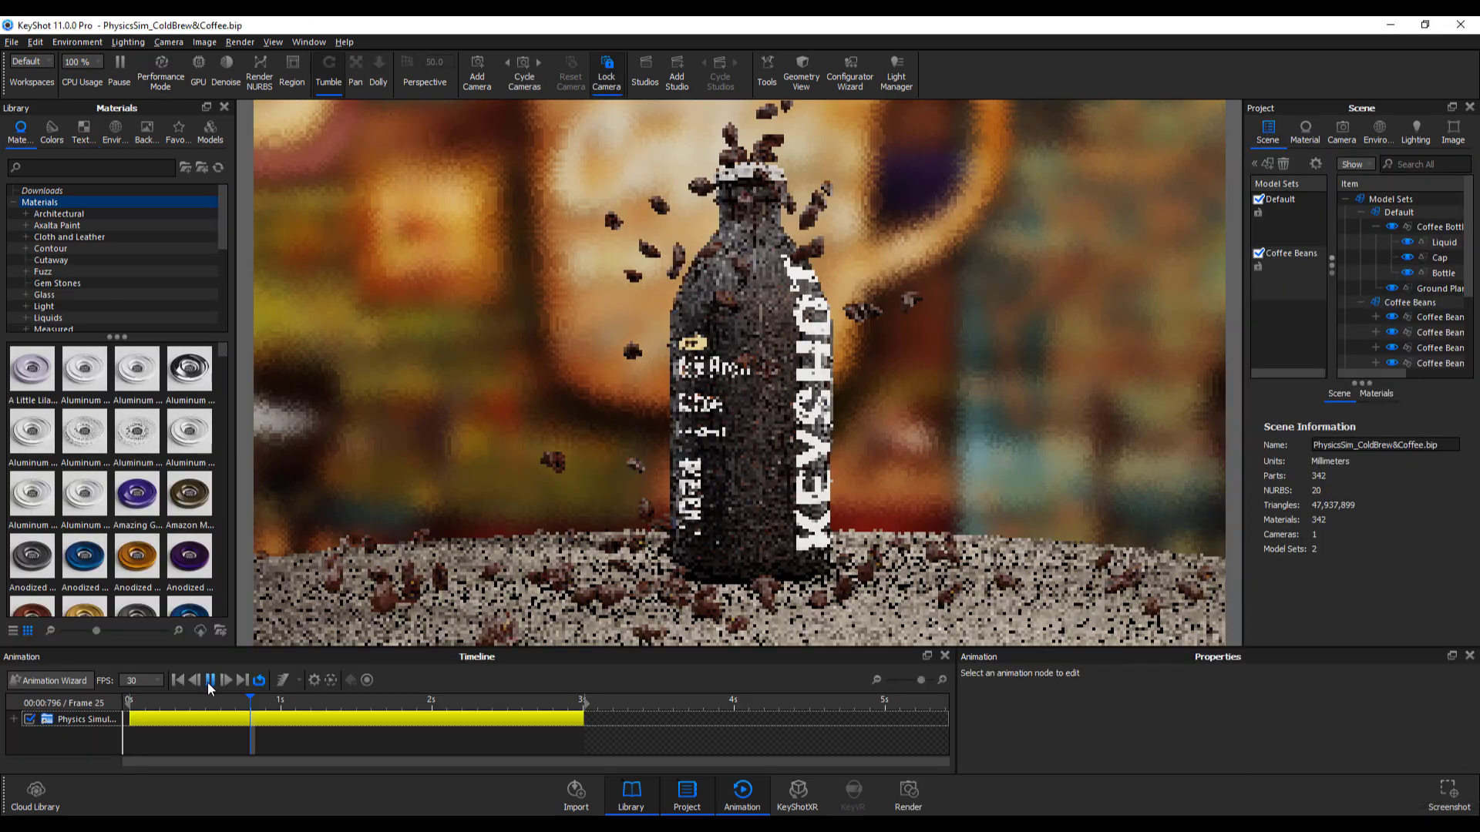
Rewind the coffee simulation and try several Human Skin tones, ending with pink on the sphere
{"action": "left_click", "coordinate": [905, 409]}
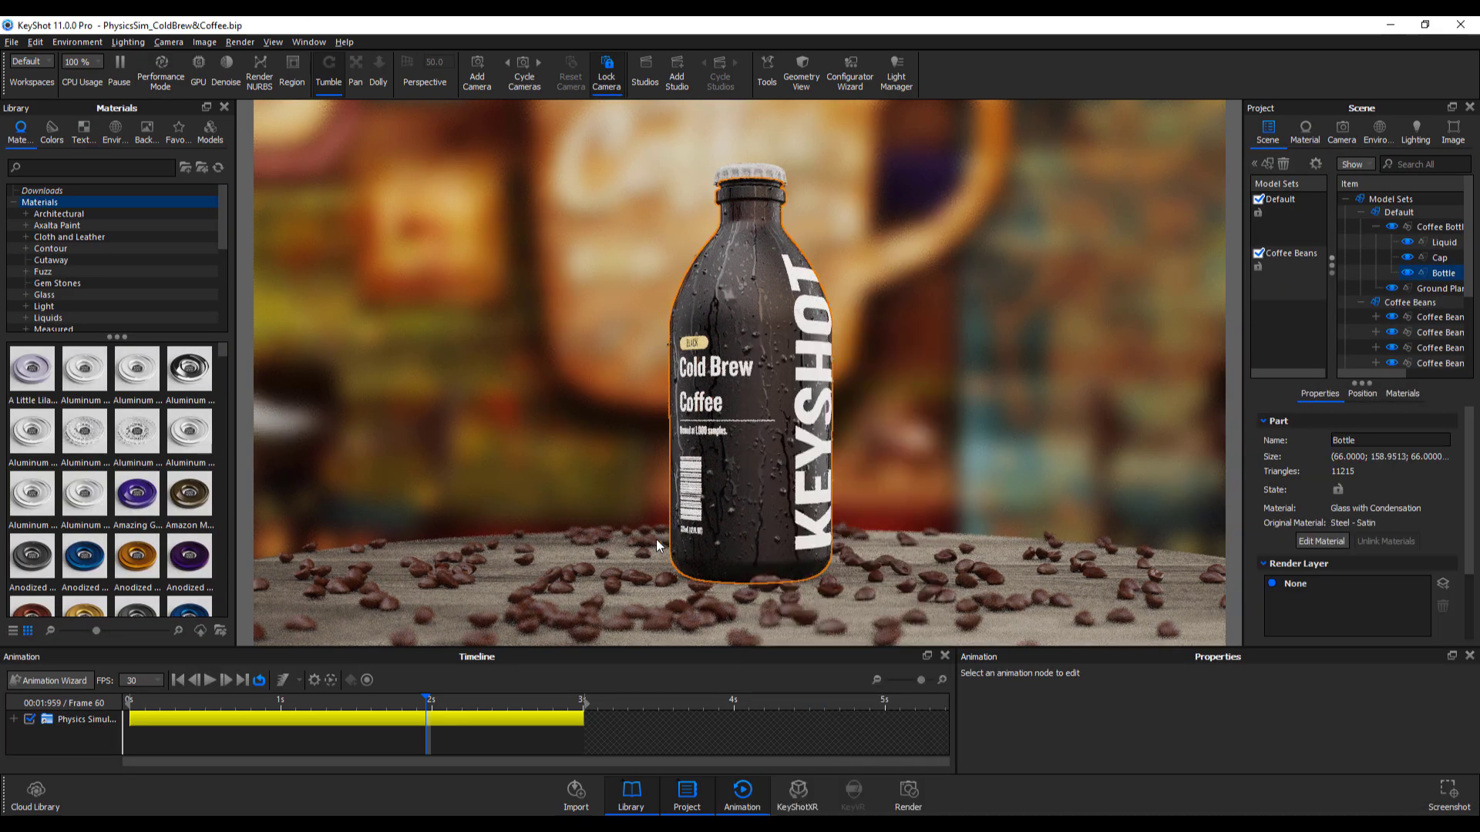
{"action": "left_click_drag", "start_coordinate": [428, 699], "coordinate": [315, 699]}
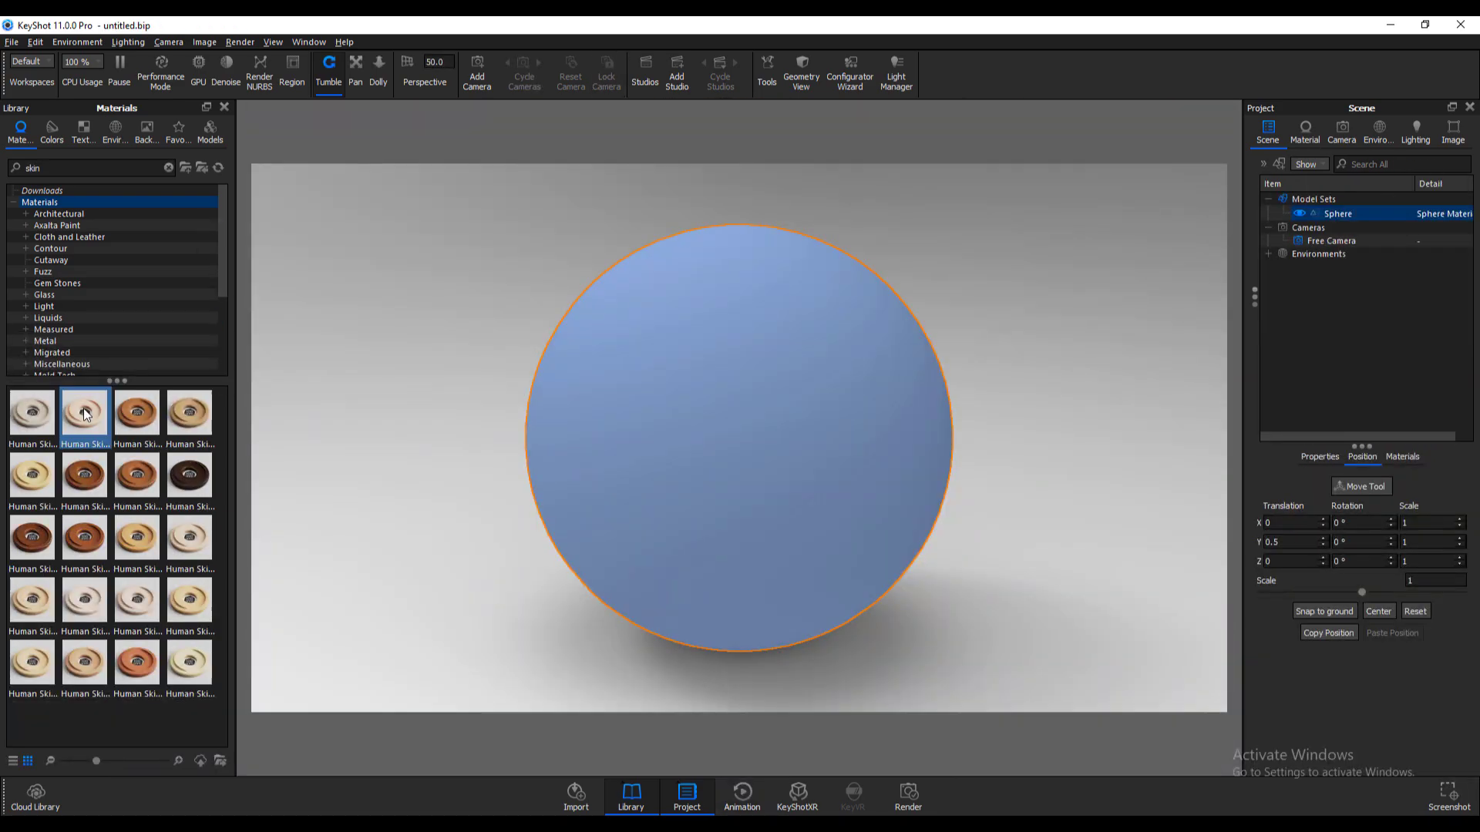
{"action": "left_click_drag", "start_coordinate": [84, 413], "coordinate": [602, 439]}
{"action": "left_click_drag", "start_coordinate": [84, 537], "coordinate": [516, 472]}
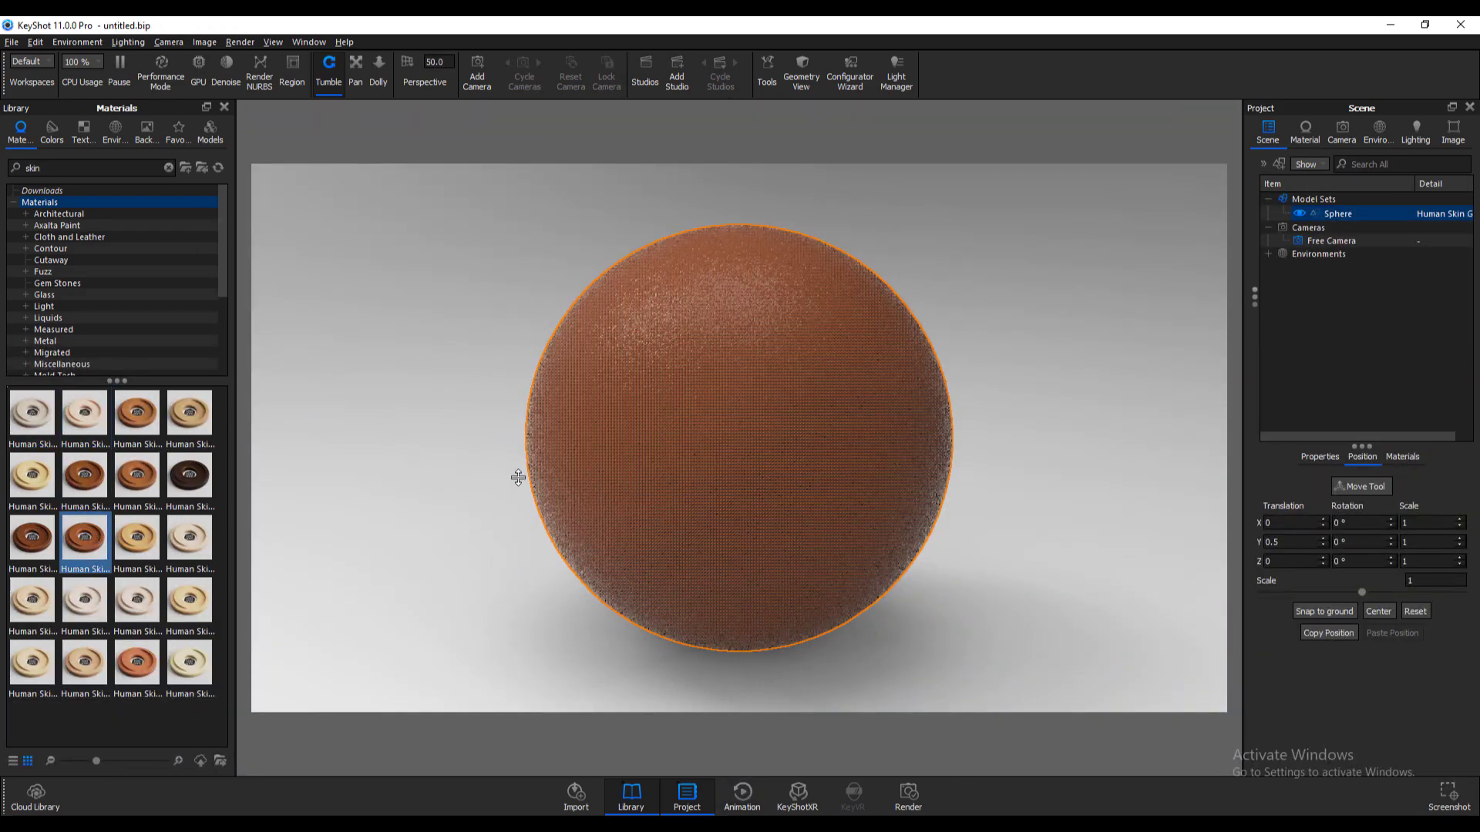
{"action": "left_click_drag", "start_coordinate": [189, 475], "coordinate": [624, 417]}
{"action": "left_click_drag", "start_coordinate": [136, 663], "coordinate": [693, 432]}
{"action": "left_click_drag", "start_coordinate": [31, 600], "coordinate": [693, 432]}
{"action": "left_click_drag", "start_coordinate": [84, 537], "coordinate": [488, 499]}
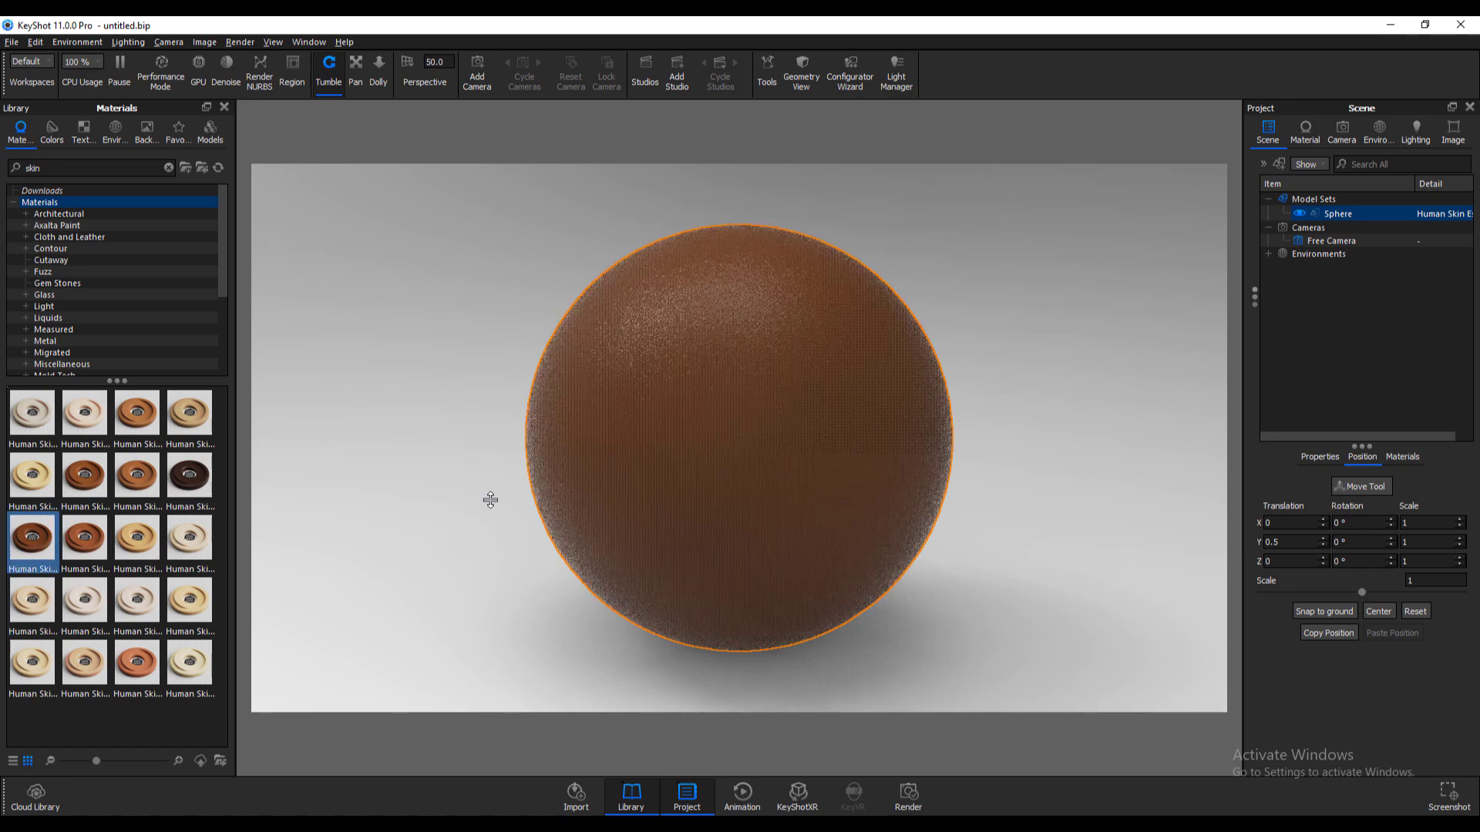
{"action": "left_click_drag", "start_coordinate": [189, 600], "coordinate": [693, 431]}
{"action": "left_click_drag", "start_coordinate": [84, 600], "coordinate": [614, 499]}
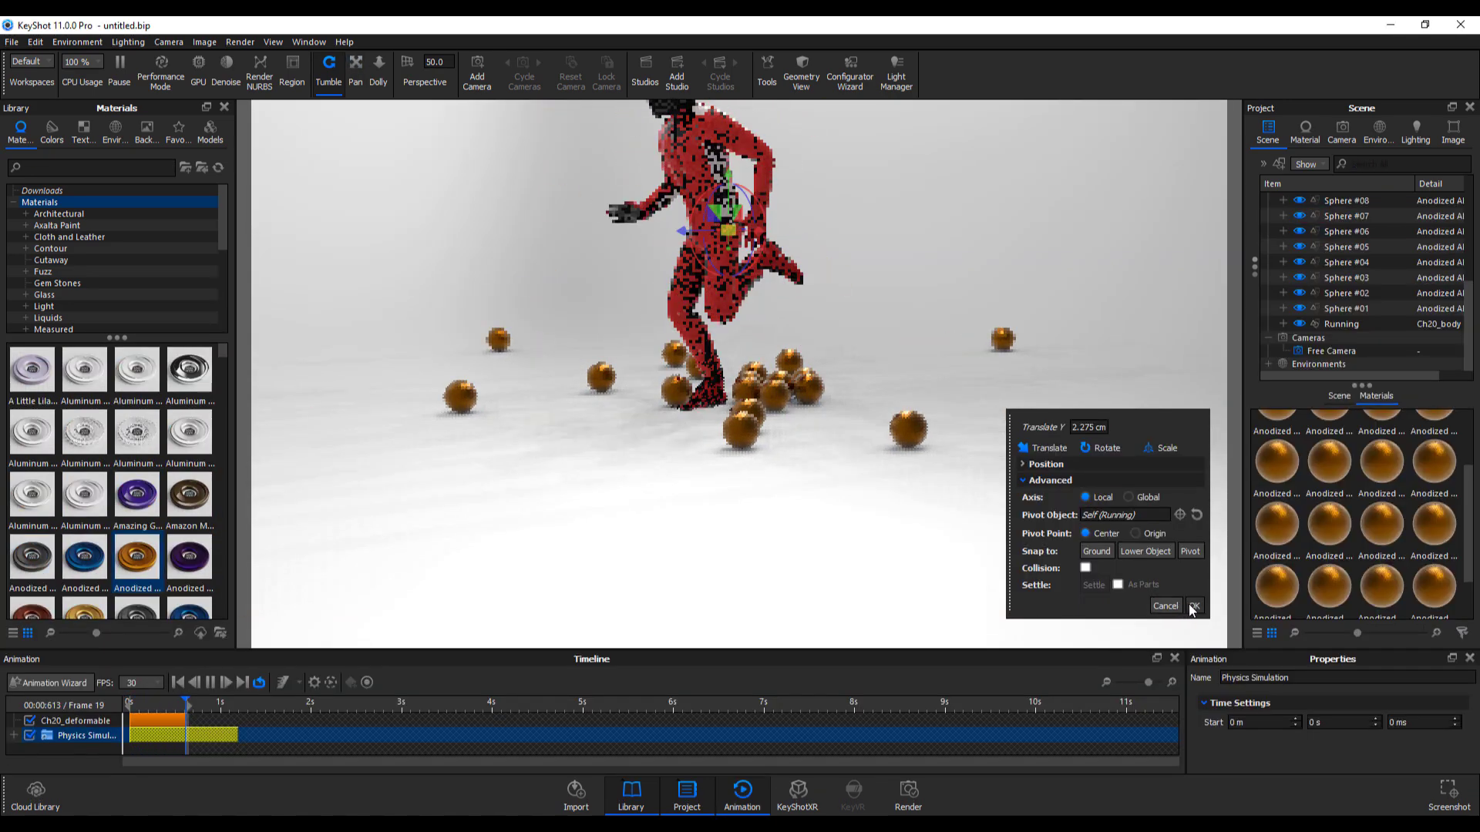
Review the FBX runner animation from a high orbit view
{"action": "left_click", "coordinate": [1179, 606]}
{"action": "scroll", "coordinate": [865, 274], "scroll_direction": "up", "scroll_amount": 3}
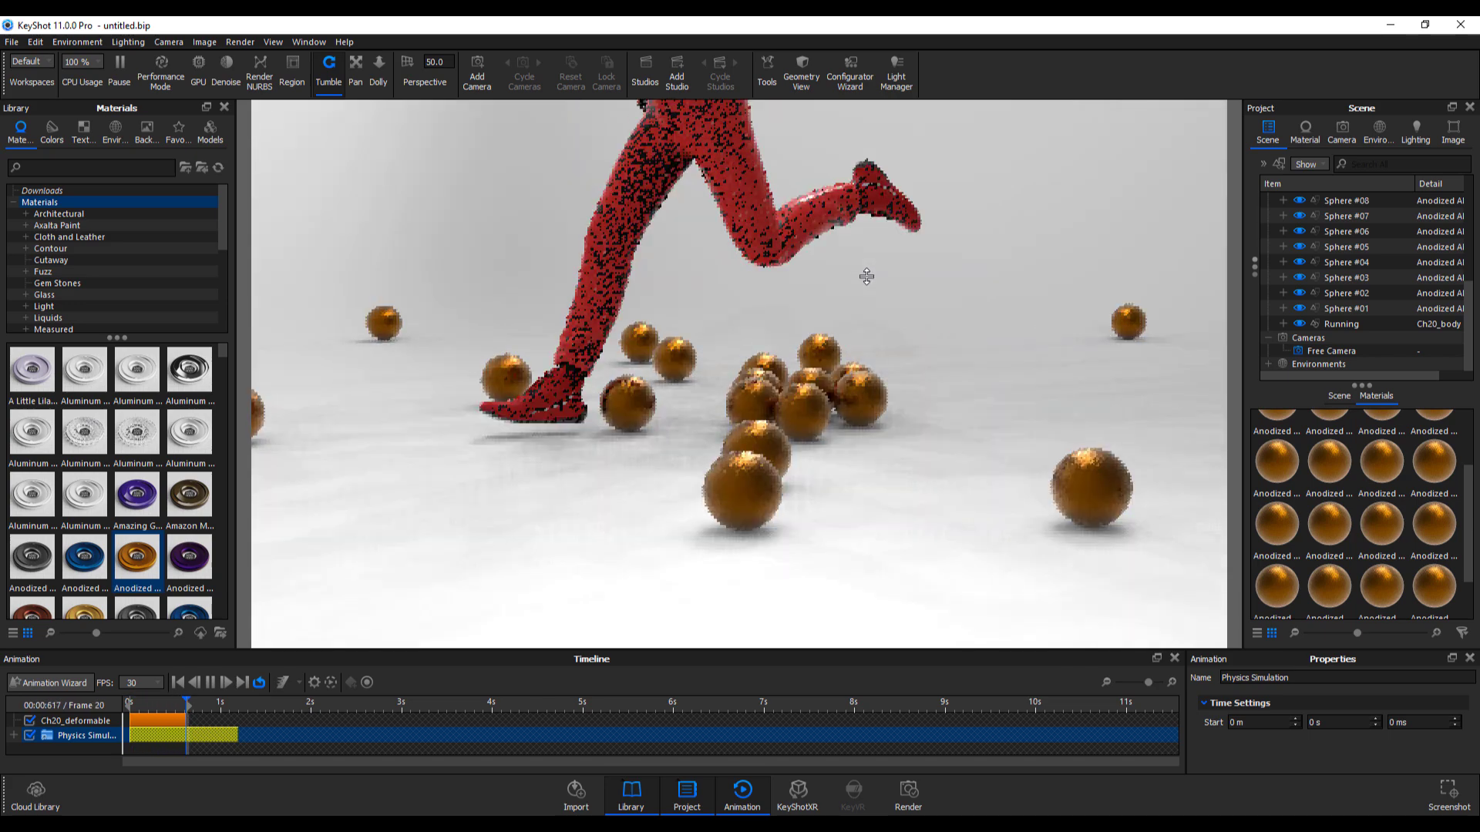
{"action": "scroll", "coordinate": [863, 276], "scroll_direction": "down", "scroll_amount": 5}
{"action": "scroll", "coordinate": [844, 266], "scroll_direction": "up", "scroll_amount": 2}
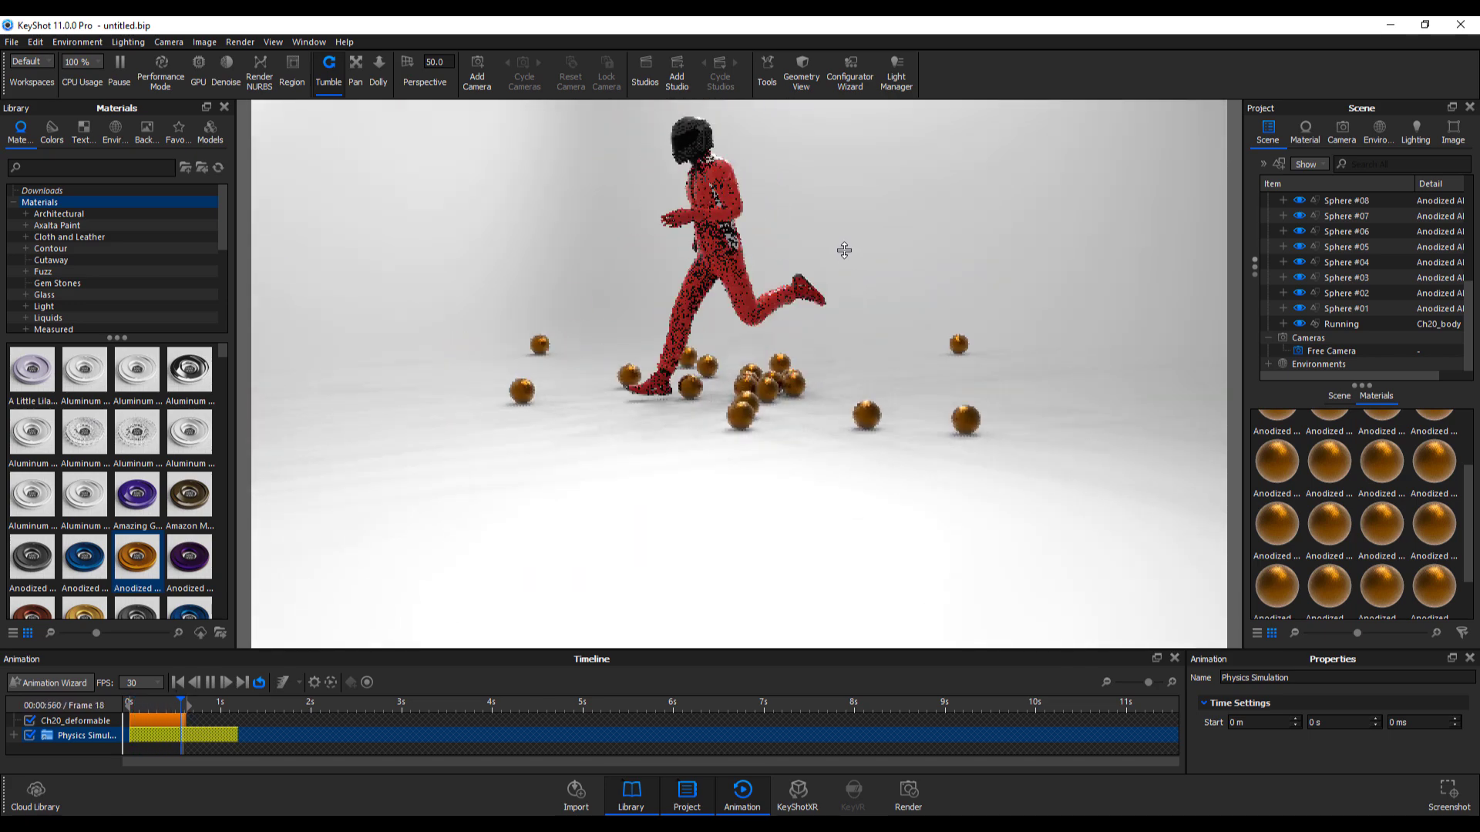
{"action": "mouse_move", "coordinate": [853, 255]}
{"action": "left_mouse_down"}
{"action": "mouse_move", "coordinate": [871, 324]}
{"action": "mouse_move", "coordinate": [851, 272]}
{"action": "mouse_move", "coordinate": [899, 234]}
{"action": "left_mouse_up"}
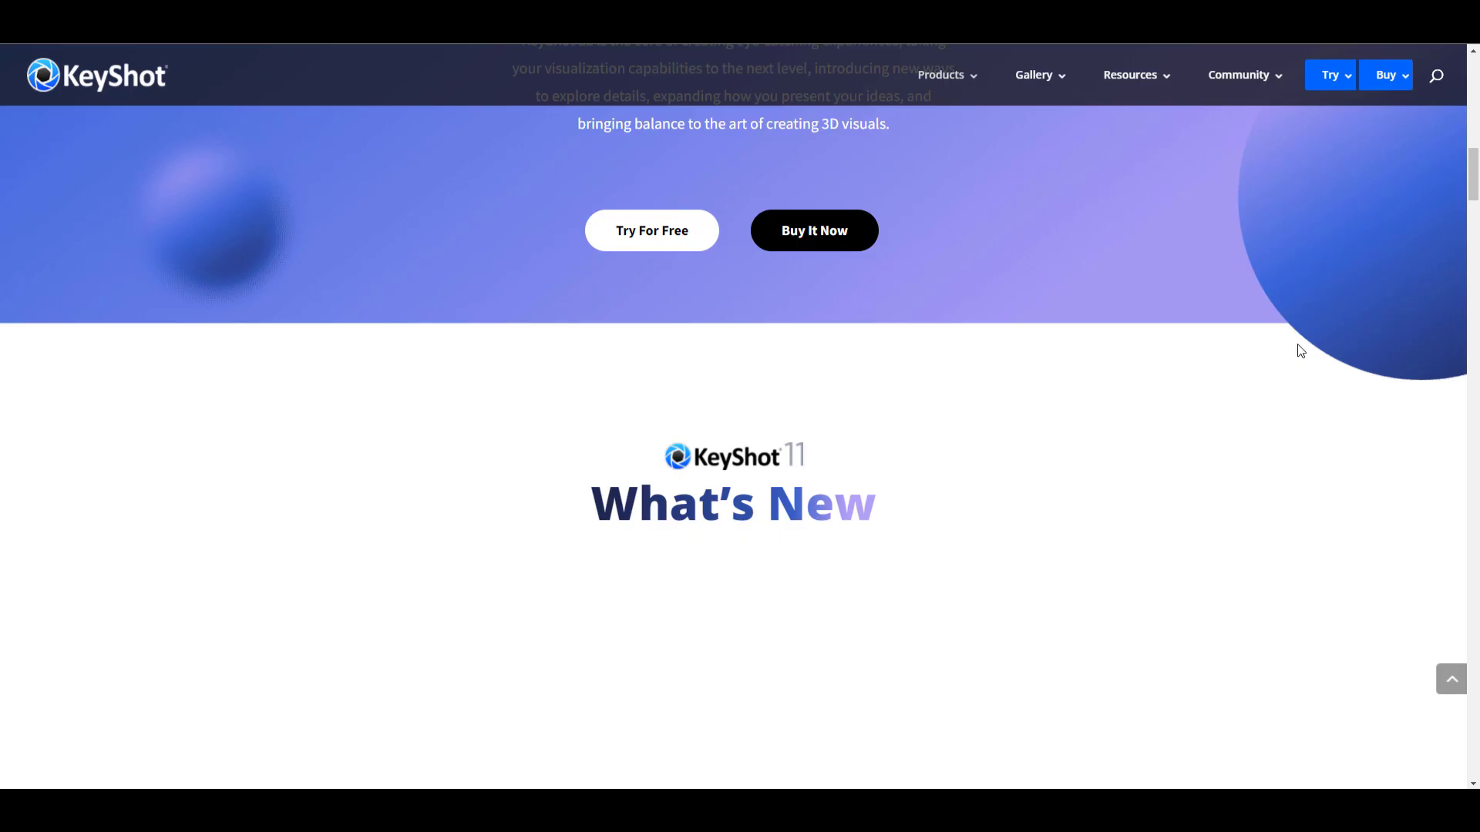
{"action": "scroll", "coordinate": [1294, 352], "scroll_direction": "down", "scroll_amount": 10}
Compare the barrel before and after 3D Paint, then jump to the signup form
{"action": "scroll", "coordinate": [1292, 350], "scroll_direction": "down", "scroll_amount": 5}
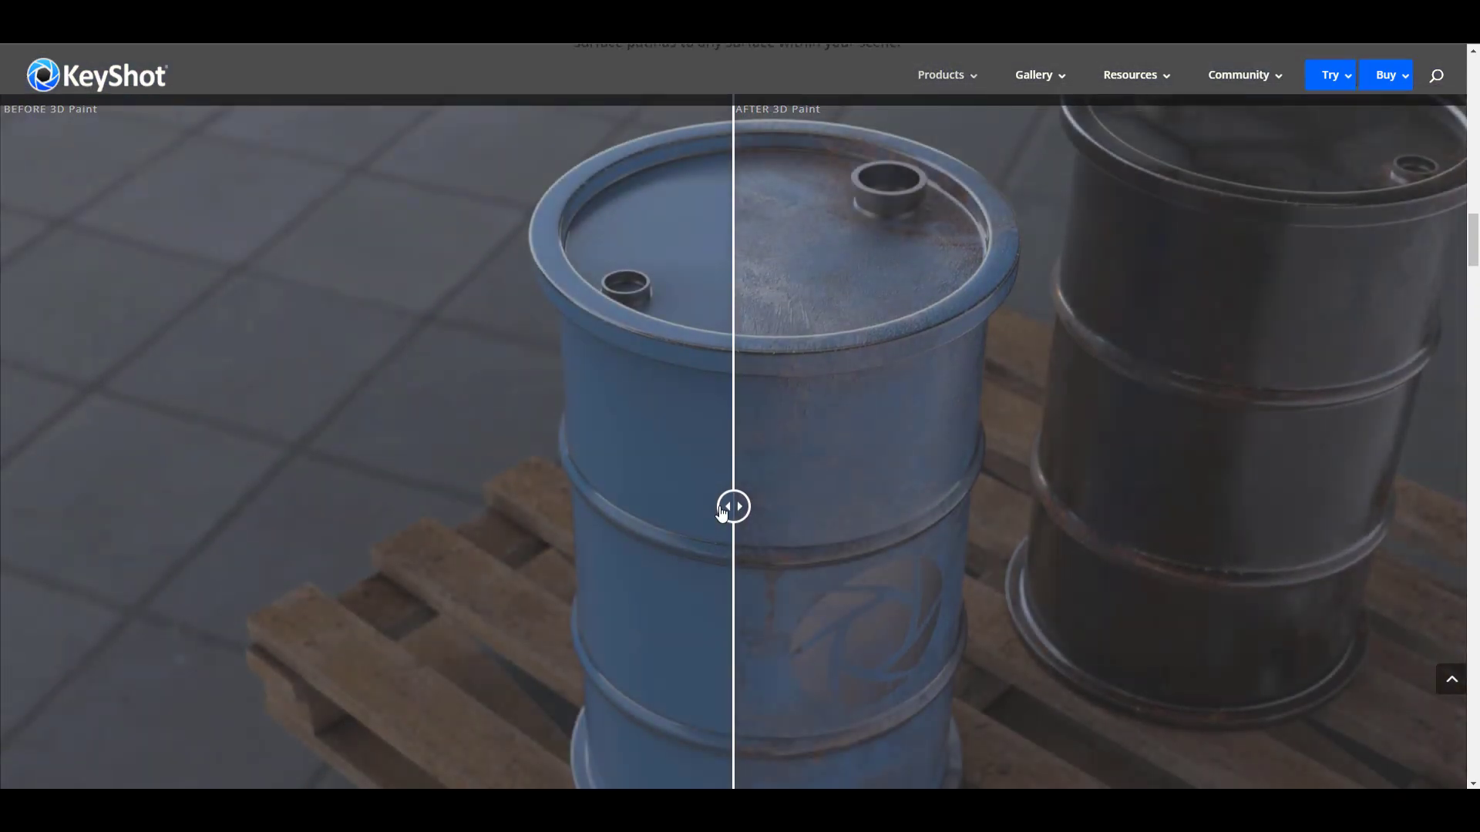
{"action": "mouse_move", "coordinate": [722, 513]}
{"action": "left_mouse_down"}
{"action": "mouse_move", "coordinate": [1307, 528]}
{"action": "mouse_move", "coordinate": [346, 519]}
{"action": "mouse_move", "coordinate": [445, 533]}
{"action": "mouse_move", "coordinate": [1136, 539]}
{"action": "mouse_move", "coordinate": [368, 510]}
{"action": "mouse_move", "coordinate": [876, 509]}
{"action": "mouse_move", "coordinate": [485, 519]}
{"action": "mouse_move", "coordinate": [585, 532]}
{"action": "mouse_move", "coordinate": [798, 511]}
{"action": "left_mouse_up"}
{"action": "scroll", "coordinate": [881, 486], "scroll_direction": "down", "scroll_amount": 15}
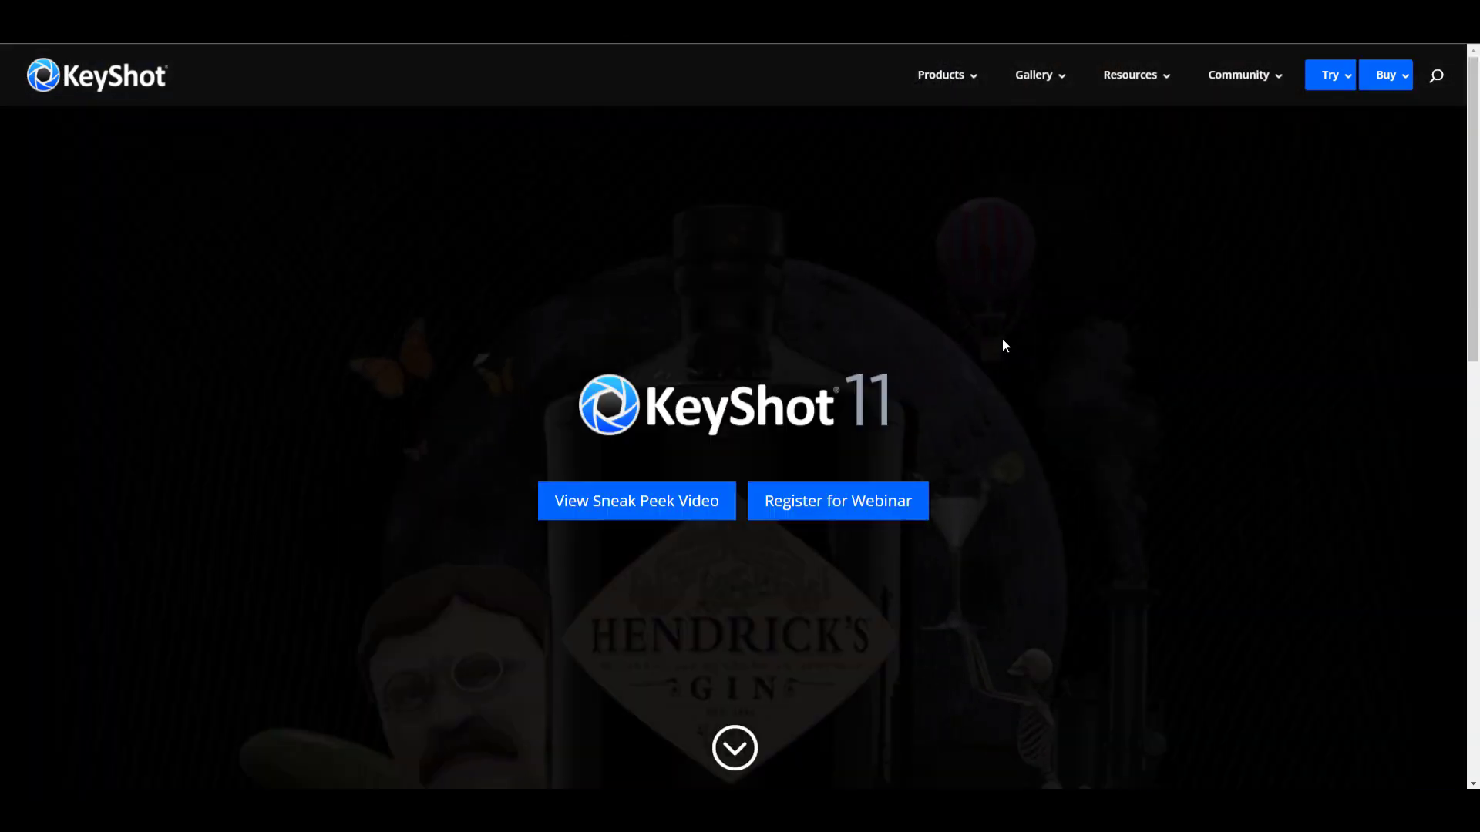
{"action": "scroll", "coordinate": [848, 500], "scroll_direction": "down", "scroll_amount": 2}
{"action": "left_click", "coordinate": [732, 626]}
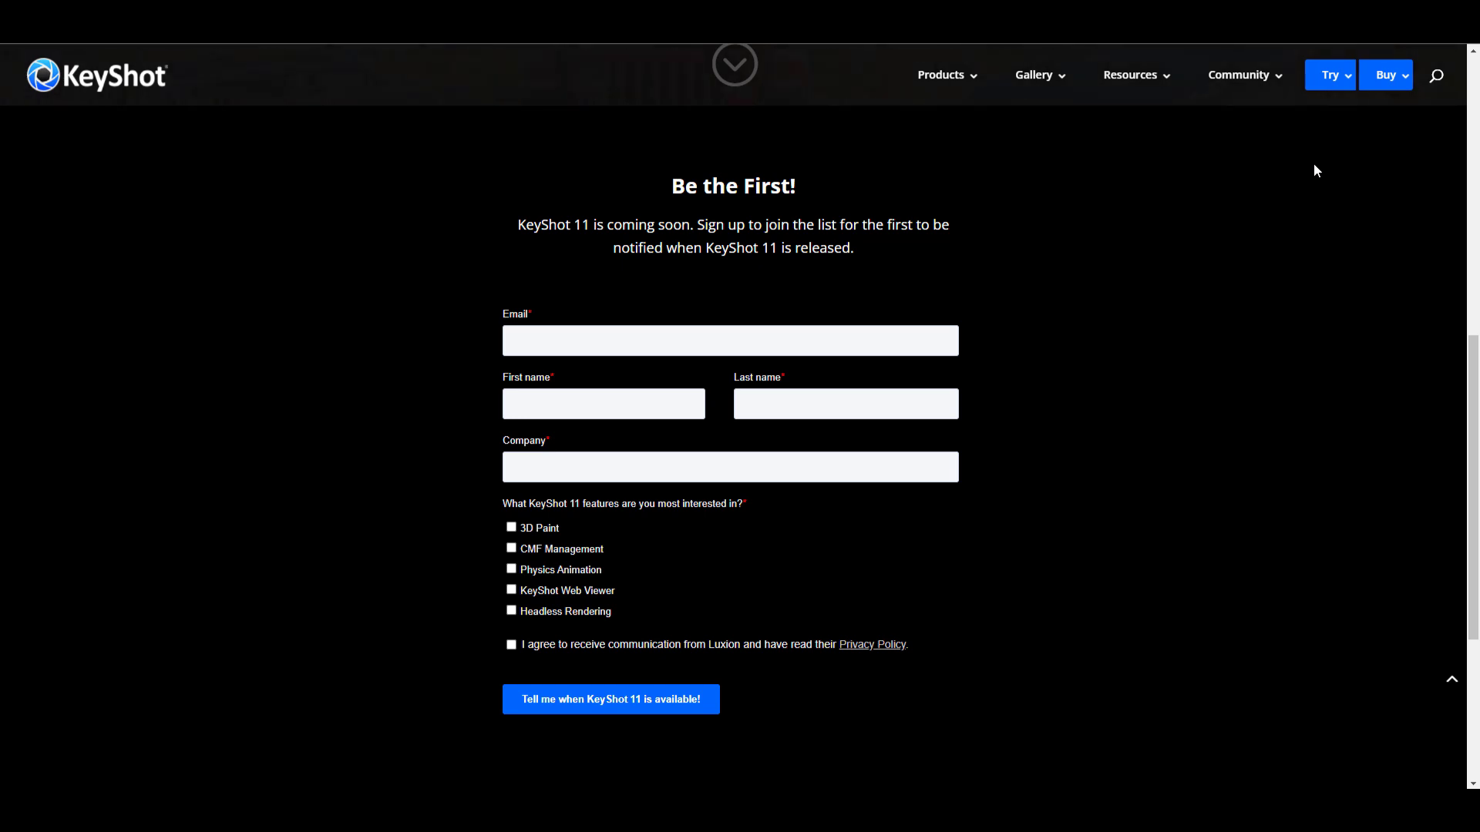
Go to the Try KeyShot page from the Try menu
{"action": "mouse_move", "coordinate": [1333, 75]}
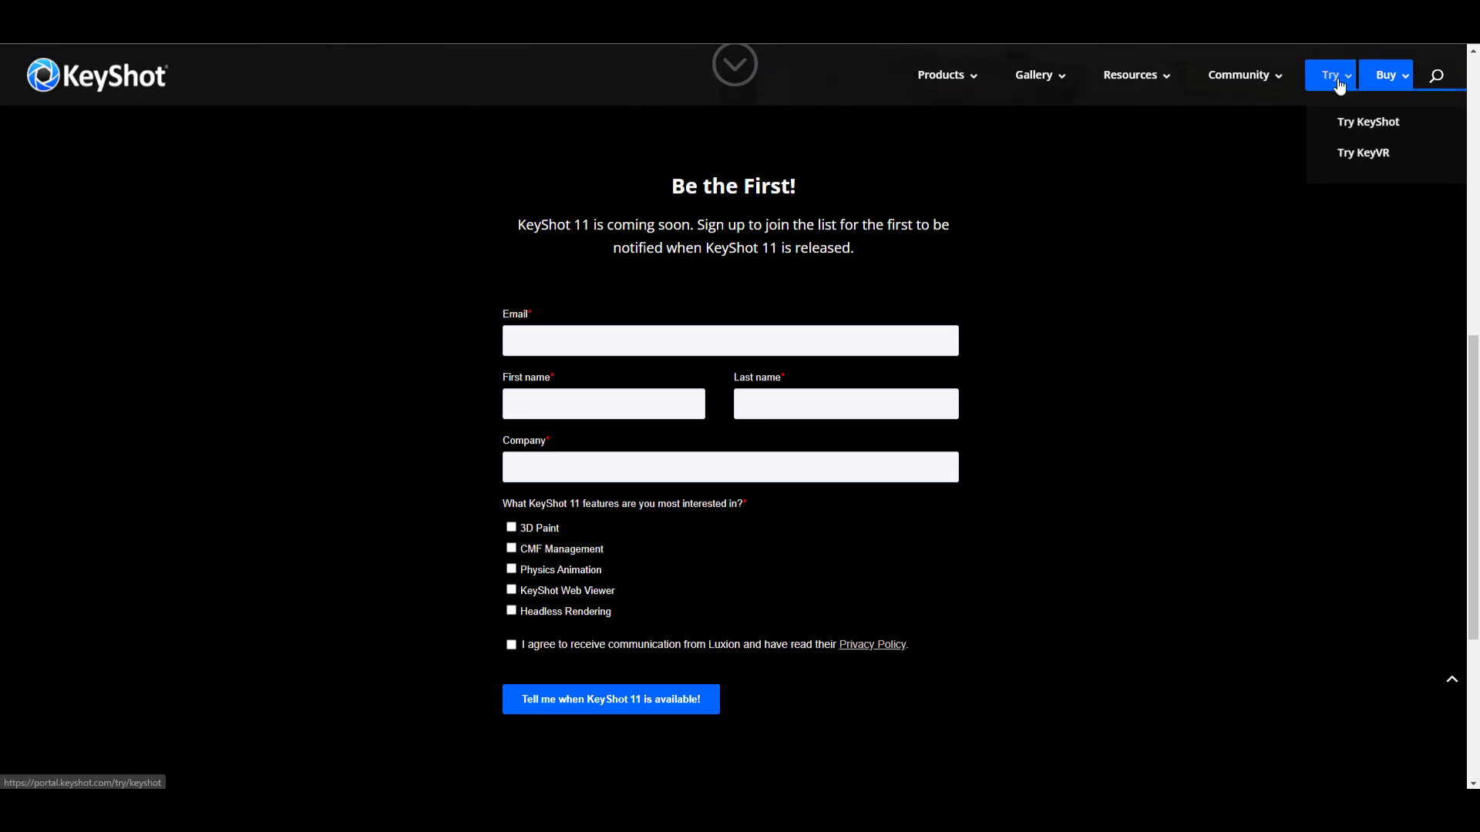
{"action": "left_click", "coordinate": [1349, 131]}
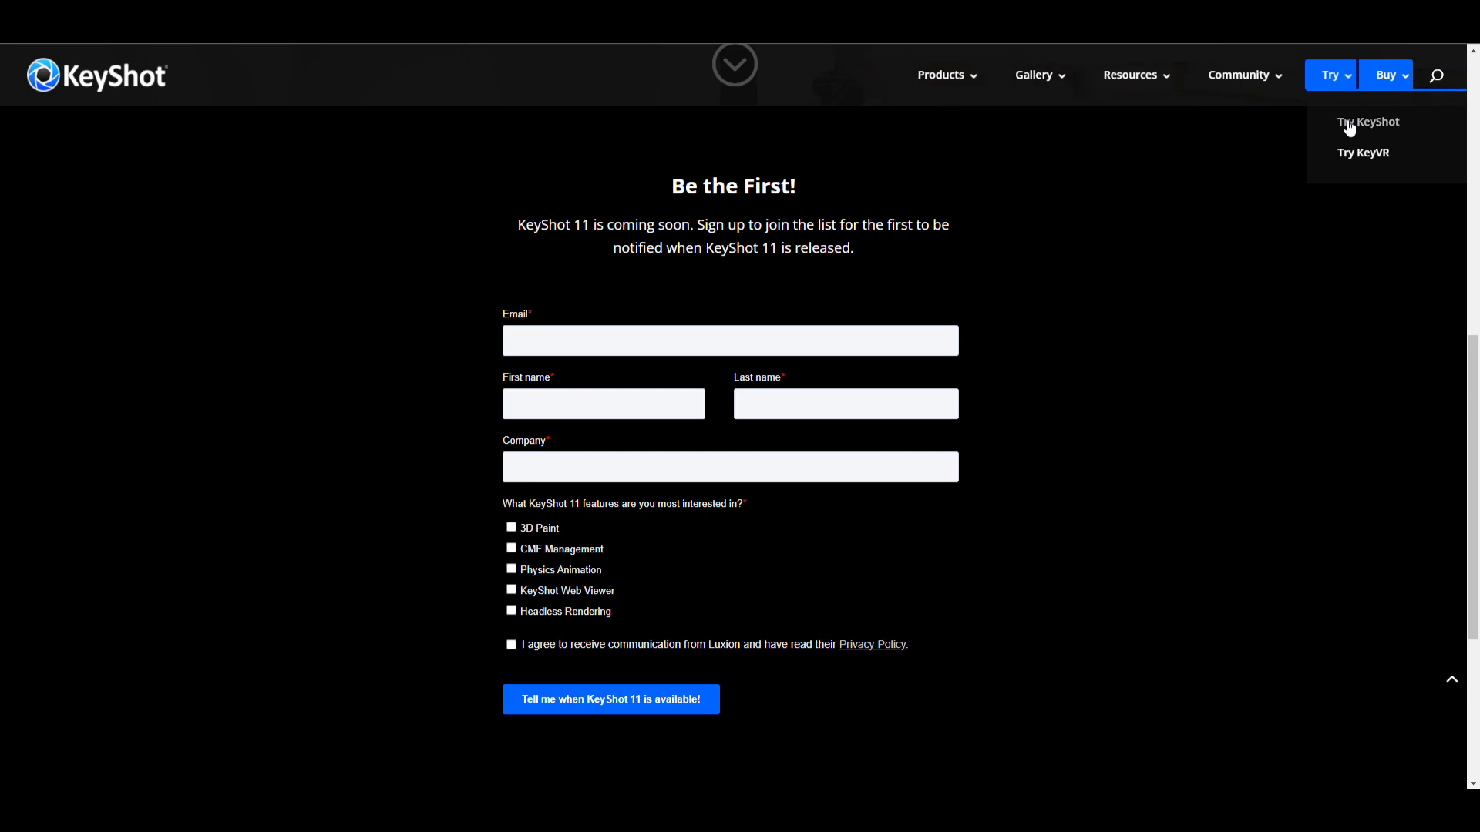
{"action": "scroll", "coordinate": [929, 252], "scroll_direction": "down", "scroll_amount": 6}
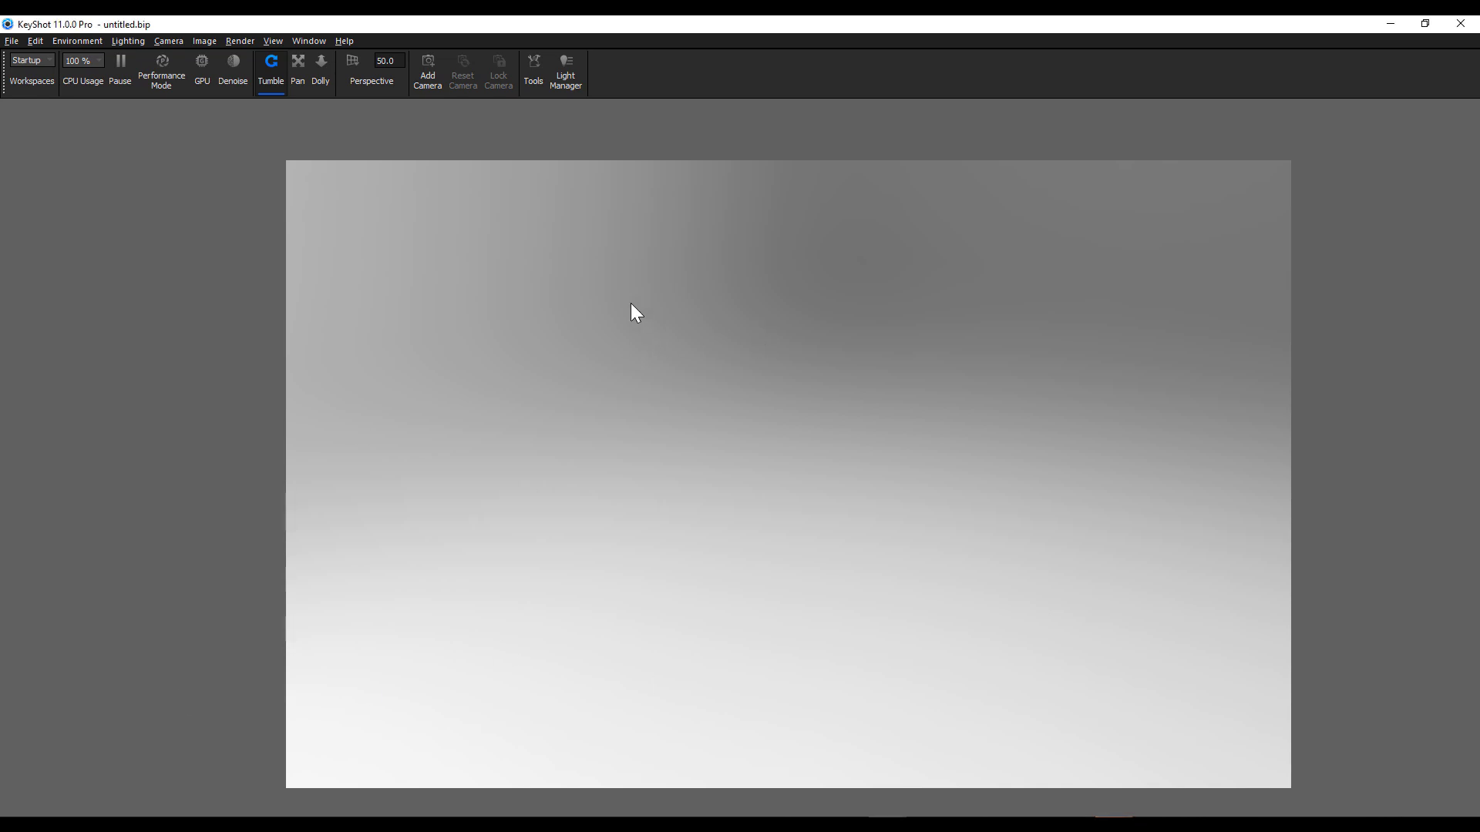
Switch to the Default workspace and add a sphere primitive
{"action": "left_click", "coordinate": [37, 63]}
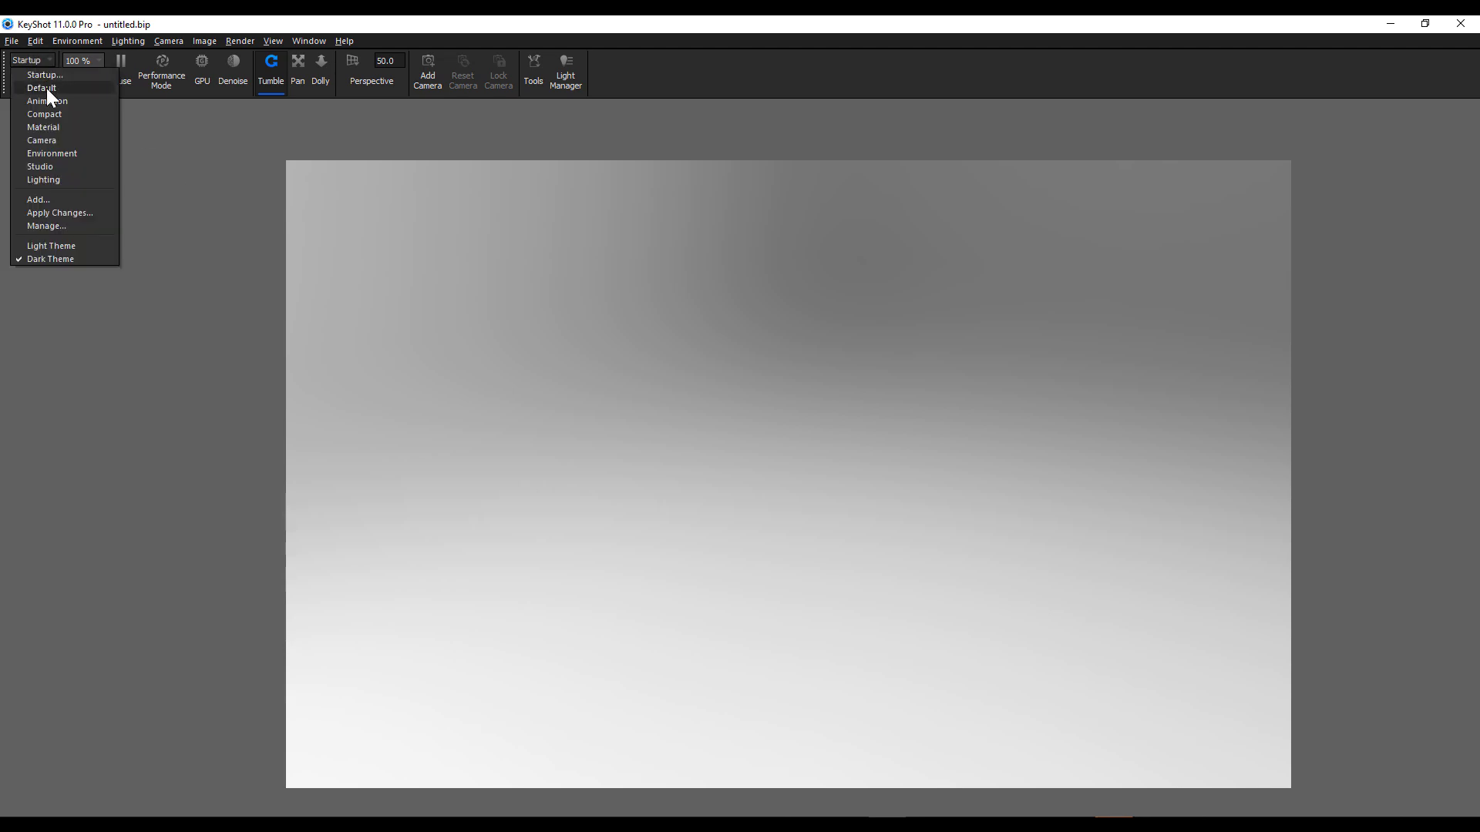
{"action": "left_click", "coordinate": [48, 82]}
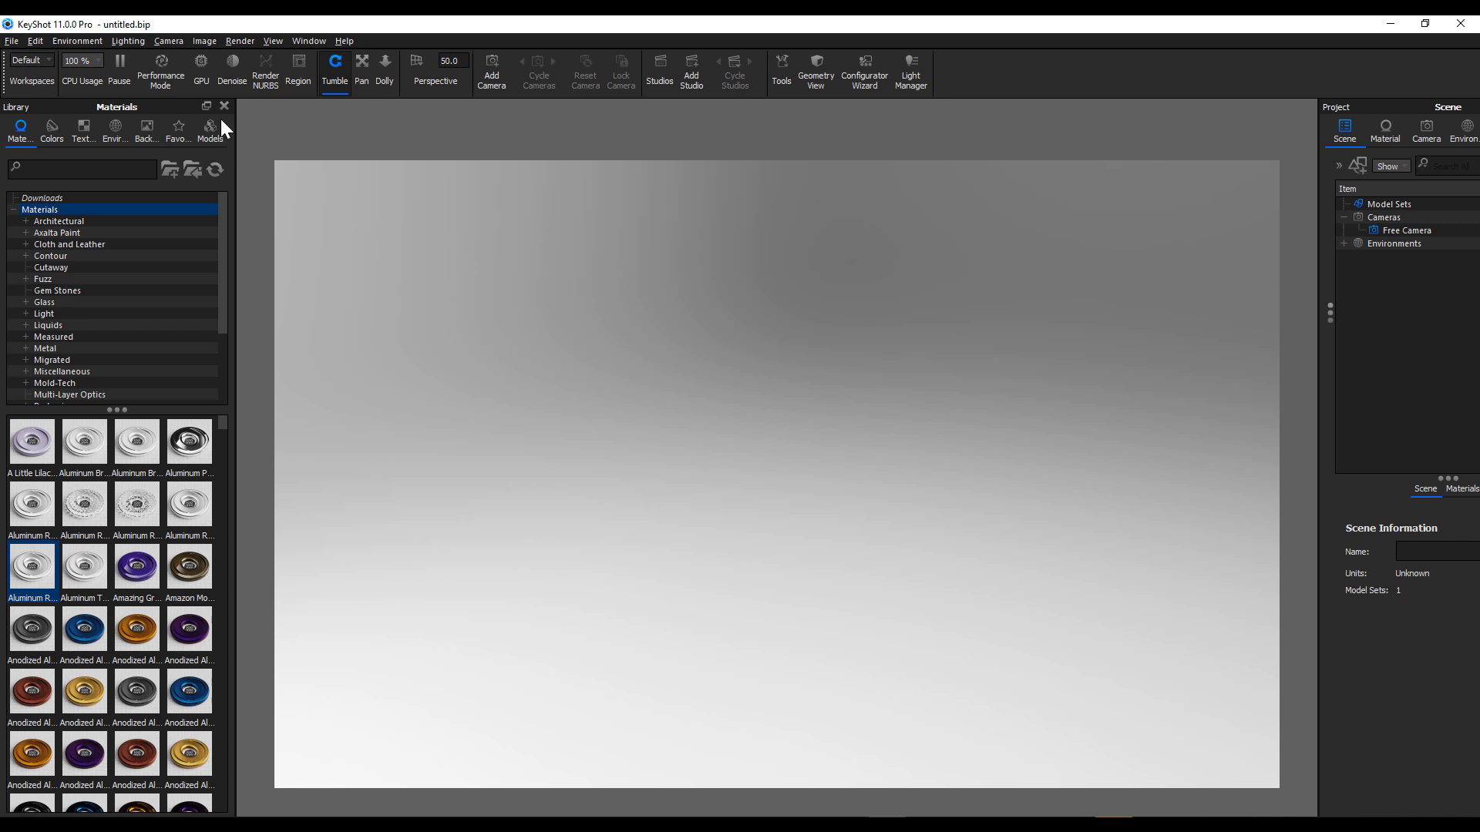
{"action": "left_click", "coordinate": [34, 41]}
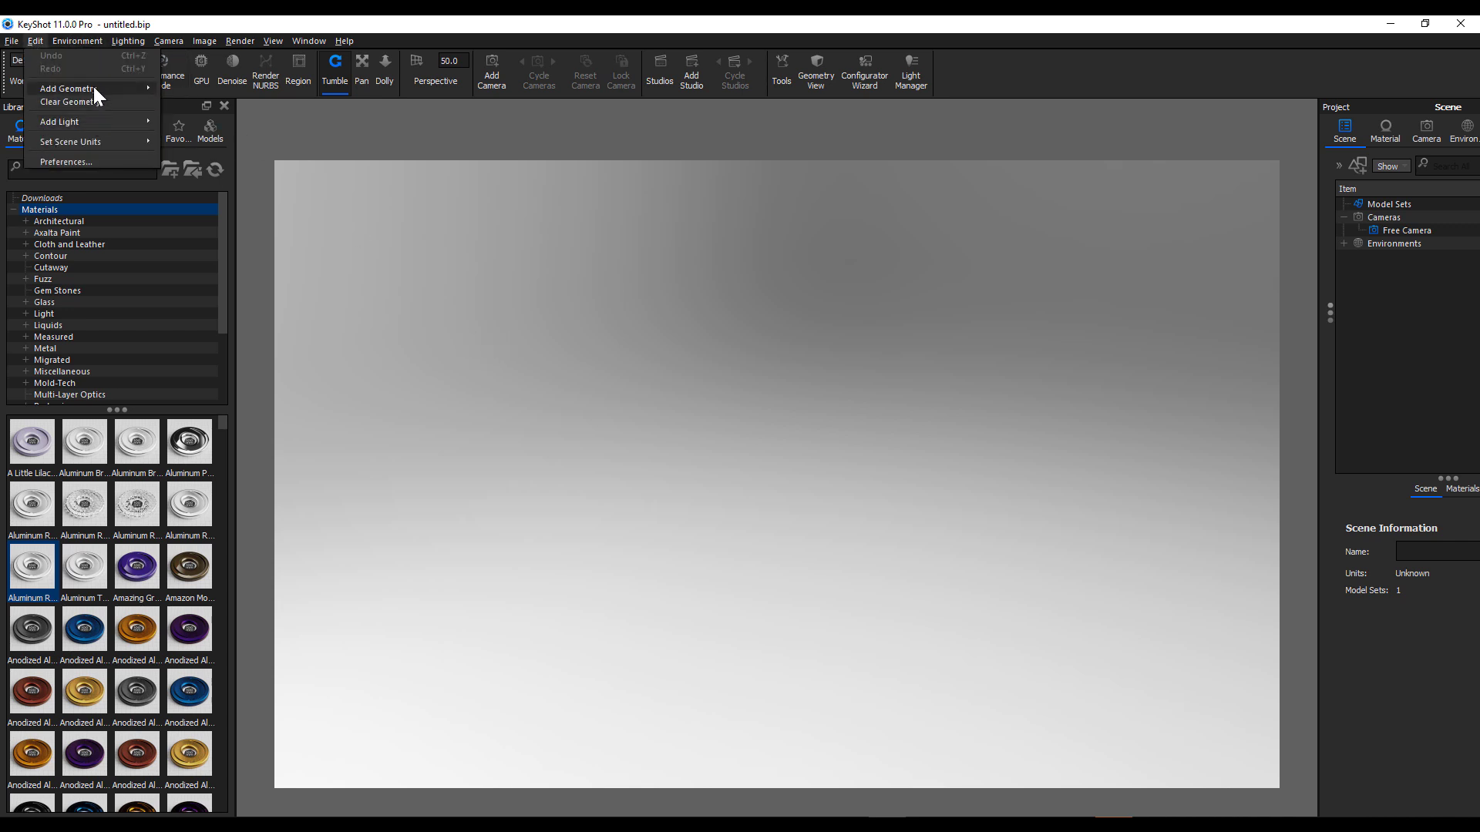
{"action": "mouse_move", "coordinate": [93, 85]}
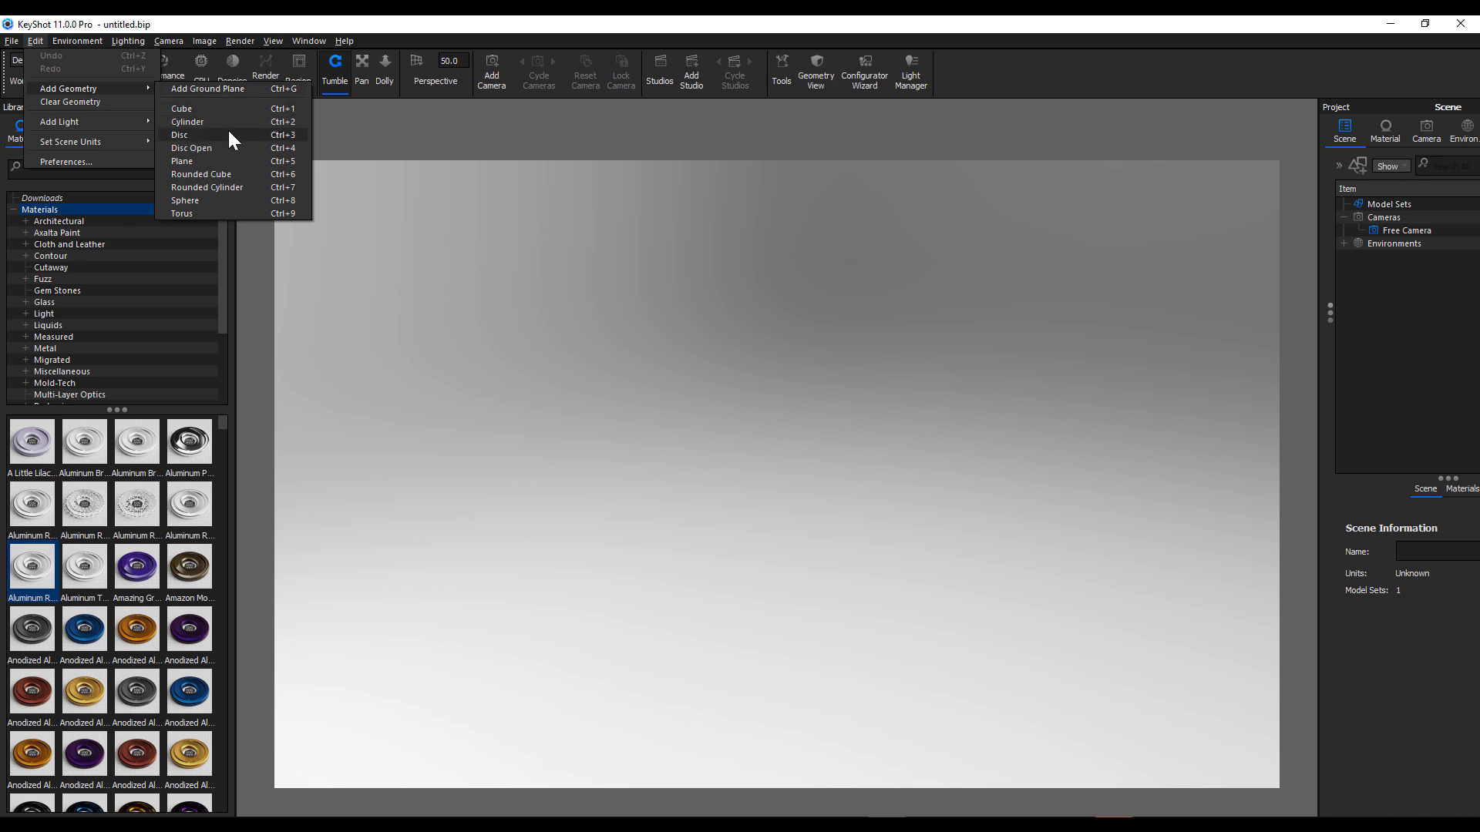
{"action": "left_click", "coordinate": [228, 199]}
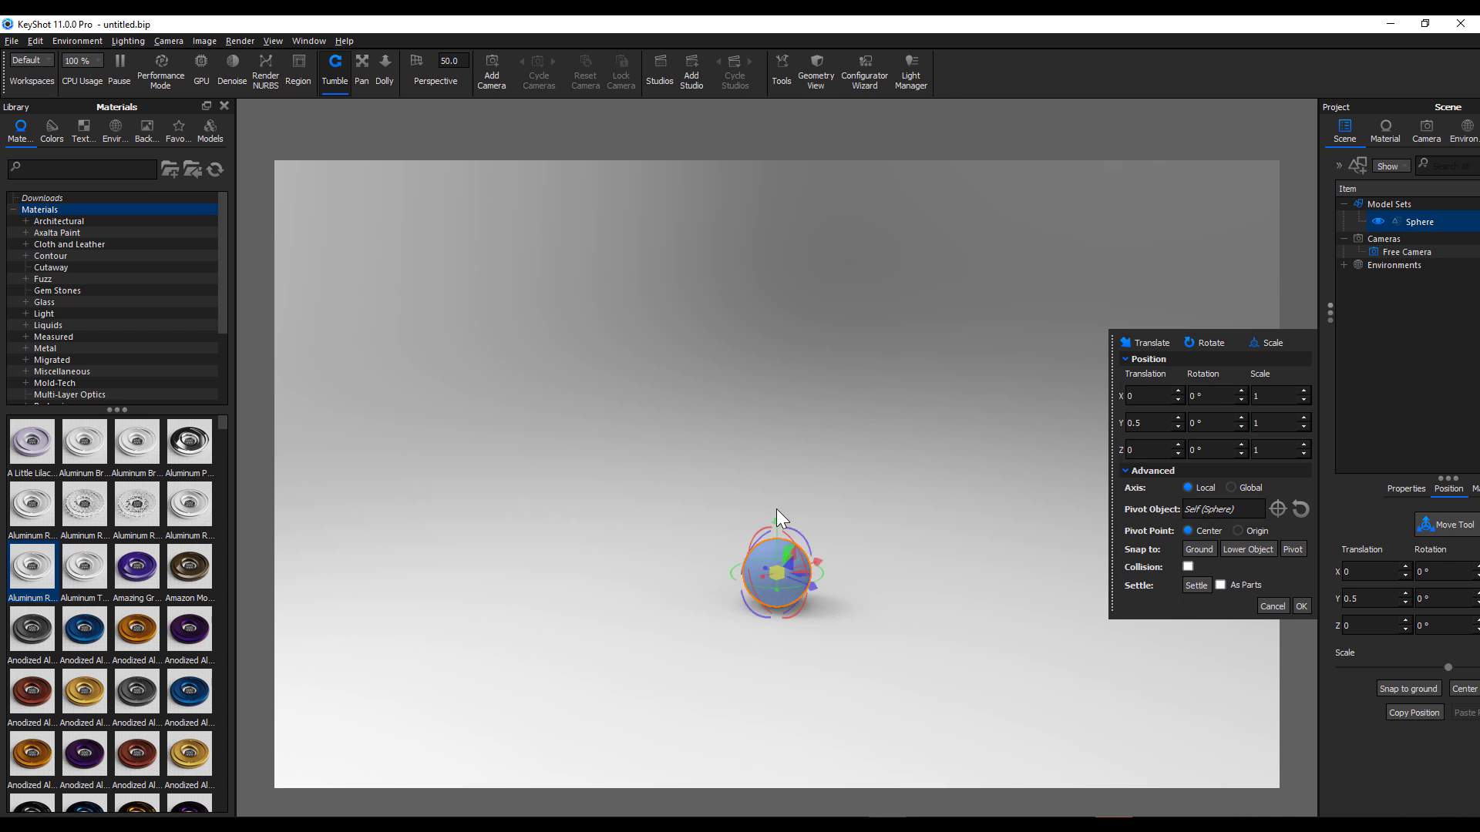
Raise the sphere to Y 3.8534 above the floor
{"action": "left_click_drag", "start_coordinate": [778, 523], "coordinate": [771, 218]}
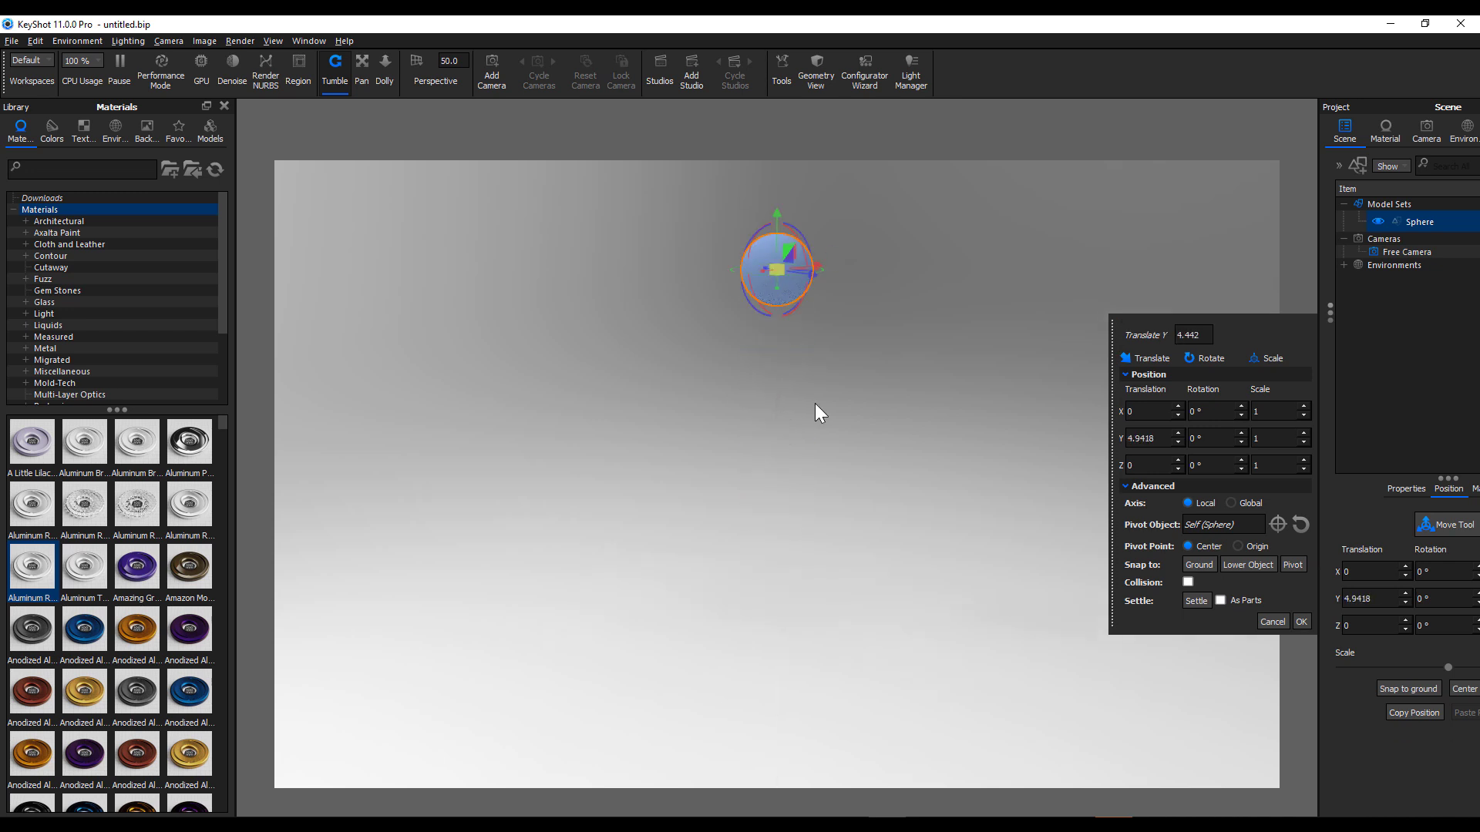
{"action": "left_click", "coordinate": [1204, 566]}
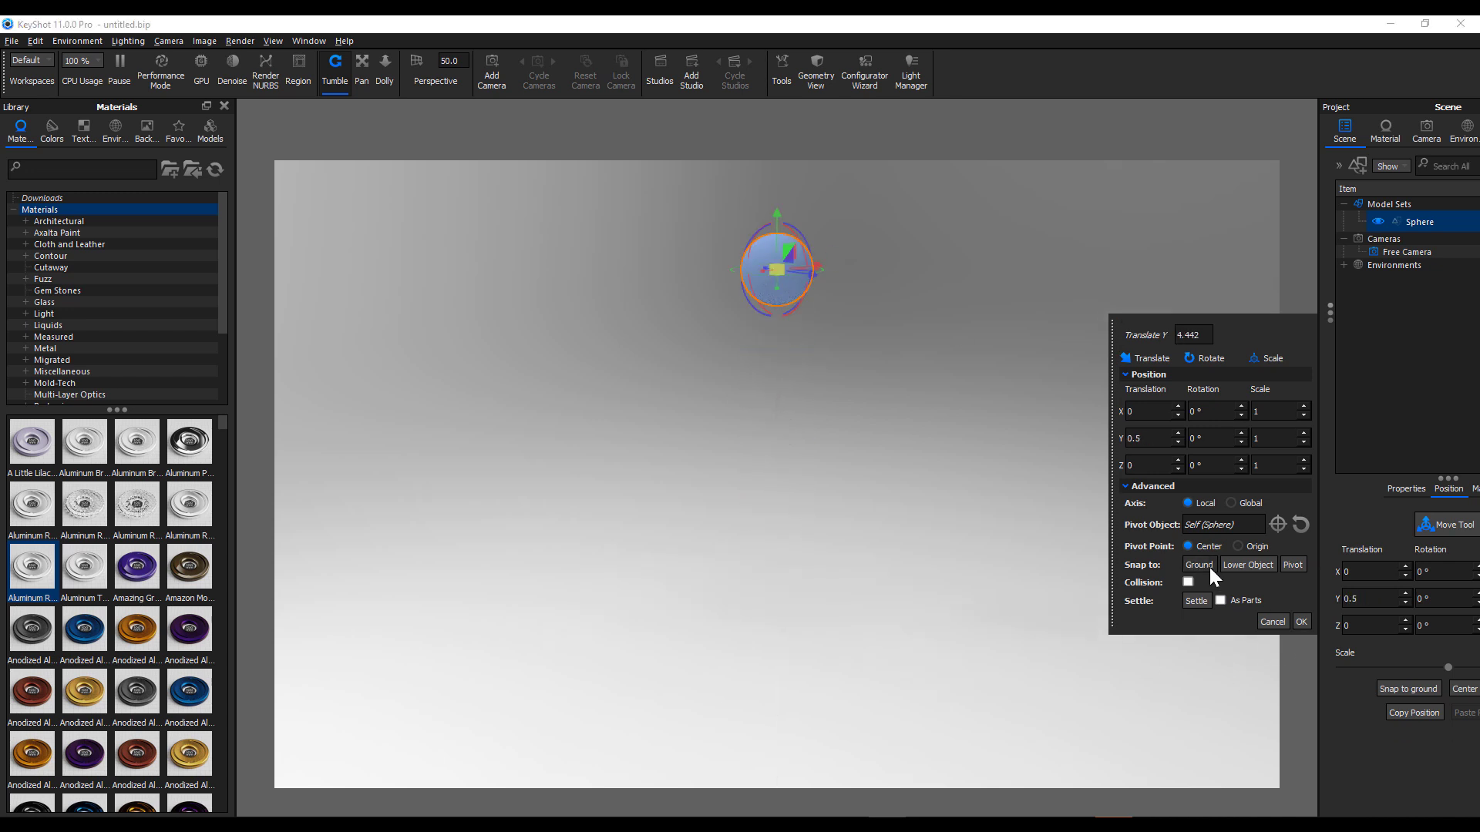
{"action": "left_click_drag", "start_coordinate": [779, 529], "coordinate": [784, 290]}
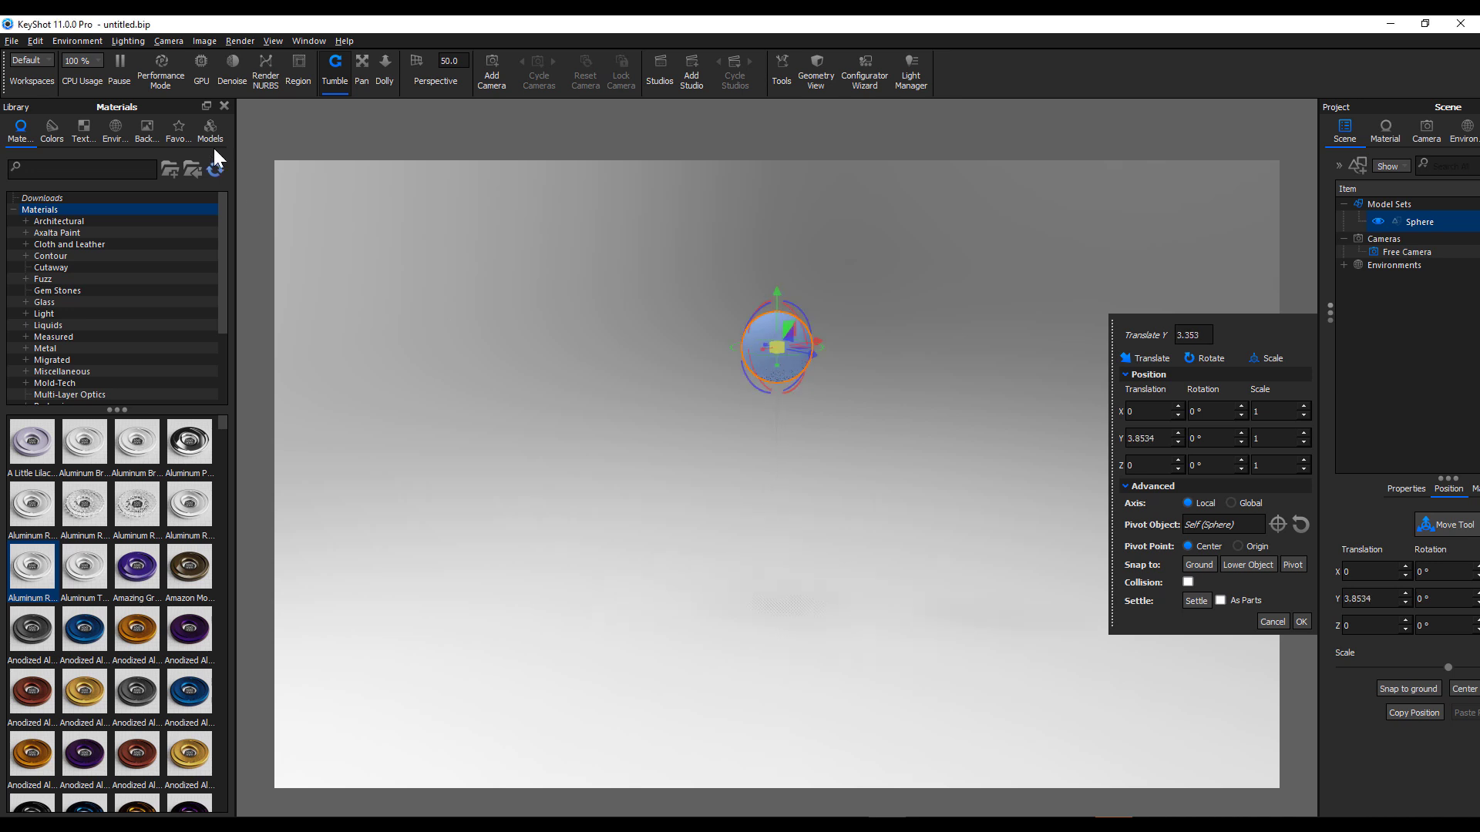
{"action": "left_click", "coordinate": [64, 38]}
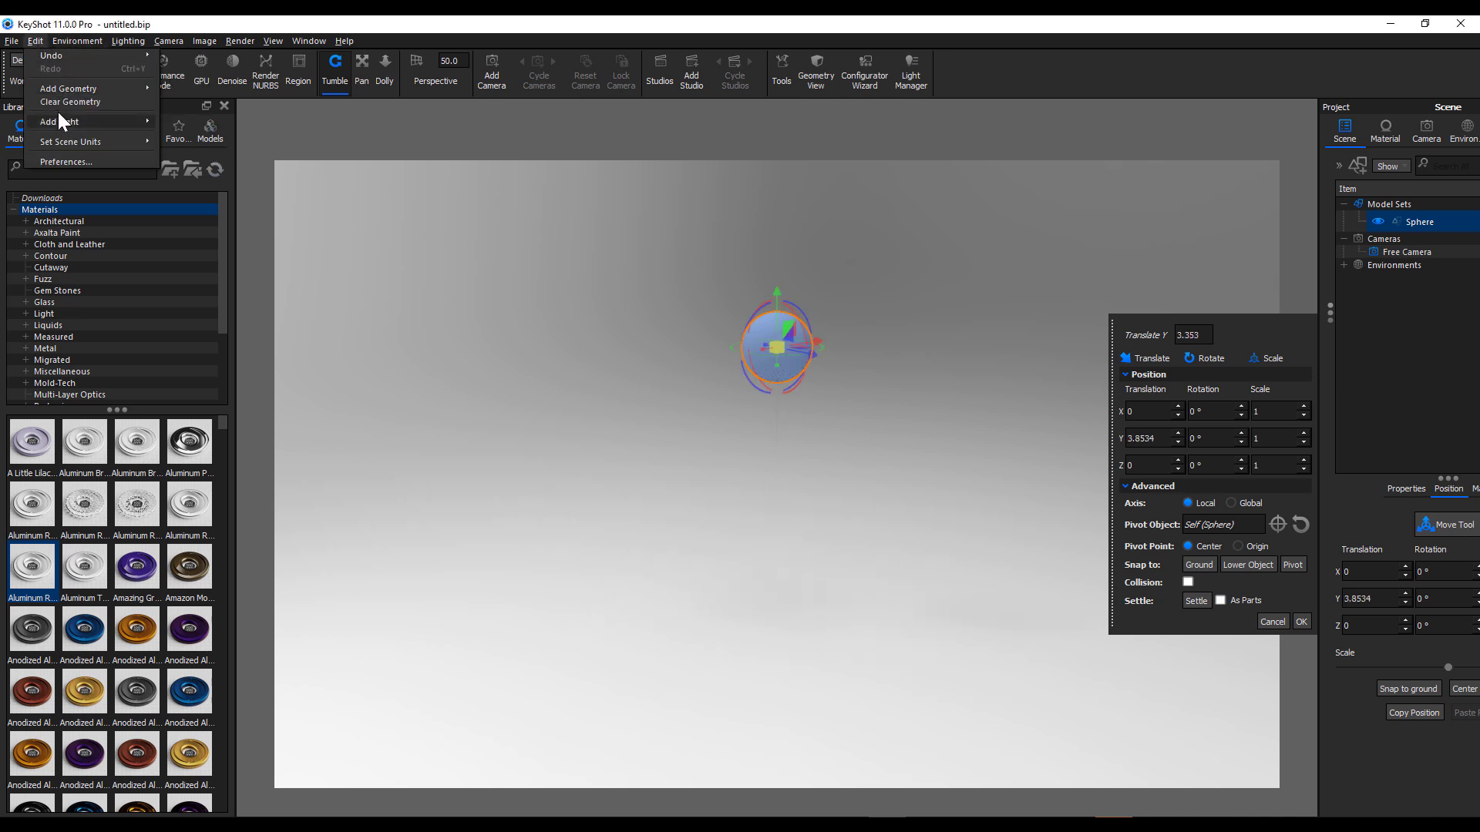
Add a cube to the scene and scale it up
{"action": "mouse_move", "coordinate": [65, 91]}
{"action": "left_click", "coordinate": [210, 108]}
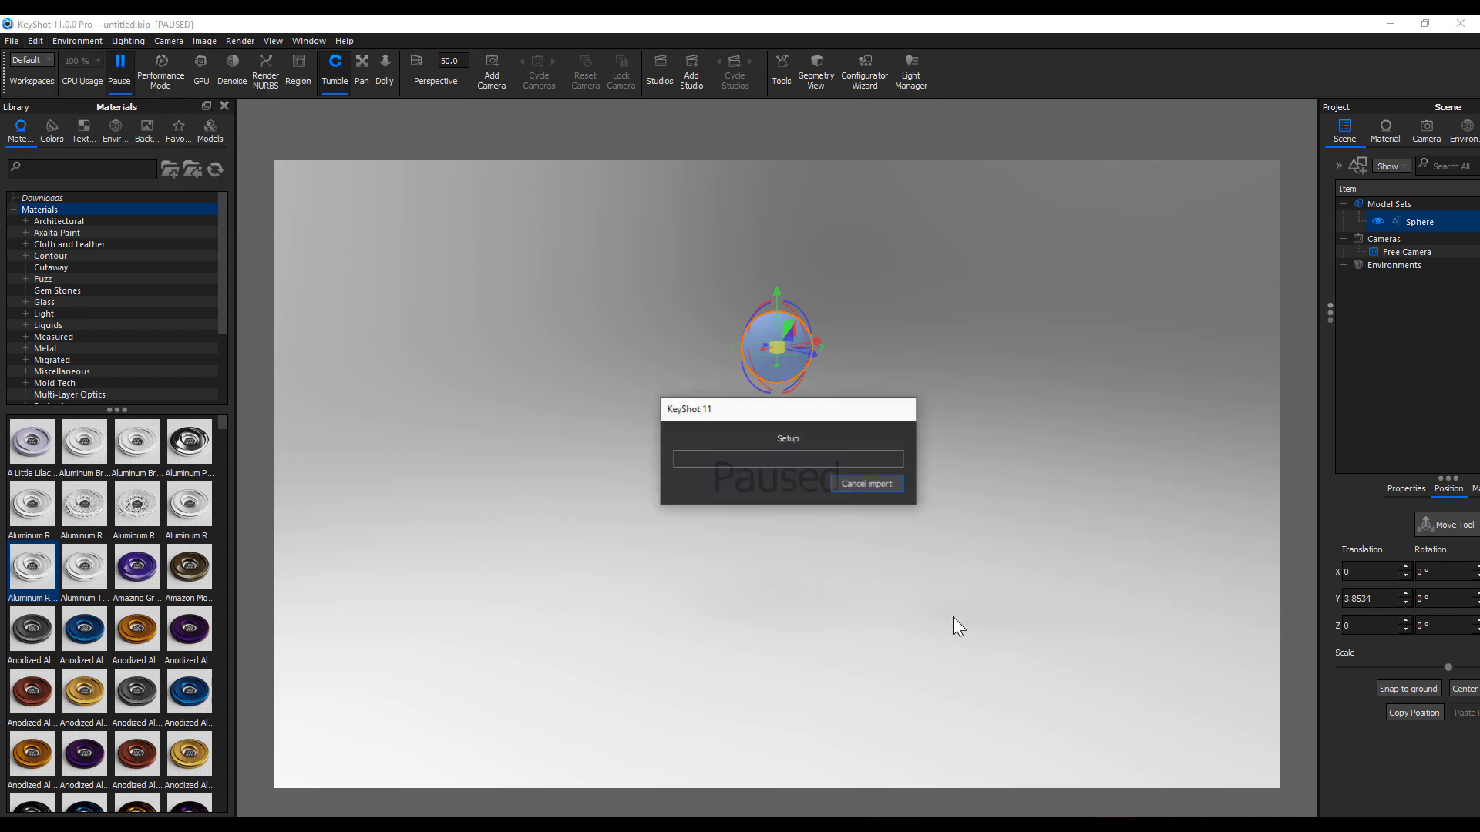
{"action": "left_click_drag", "start_coordinate": [779, 601], "coordinate": [1209, 717]}
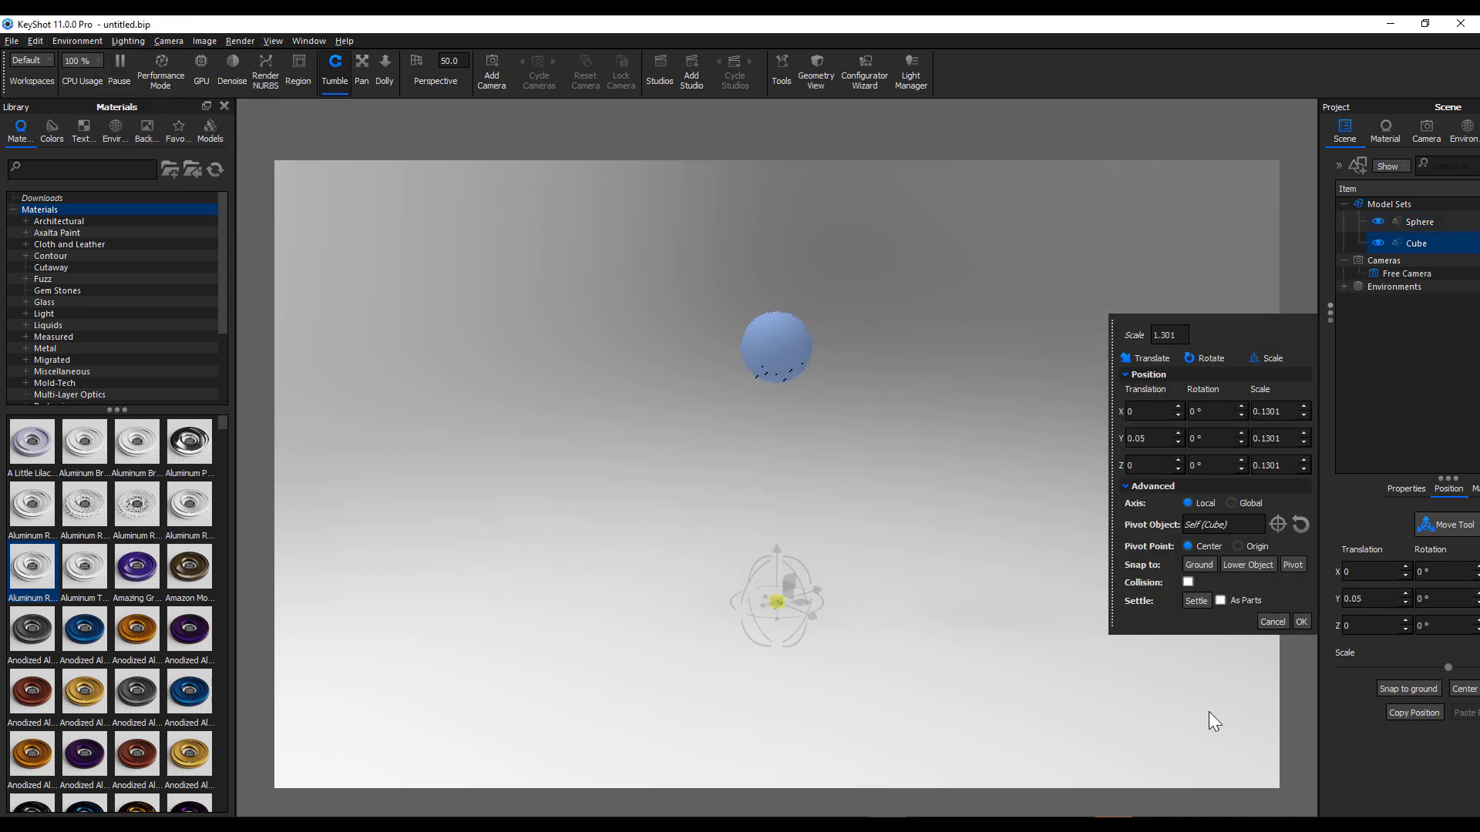
{"action": "left_click_drag", "start_coordinate": [777, 601], "coordinate": [1403, 786]}
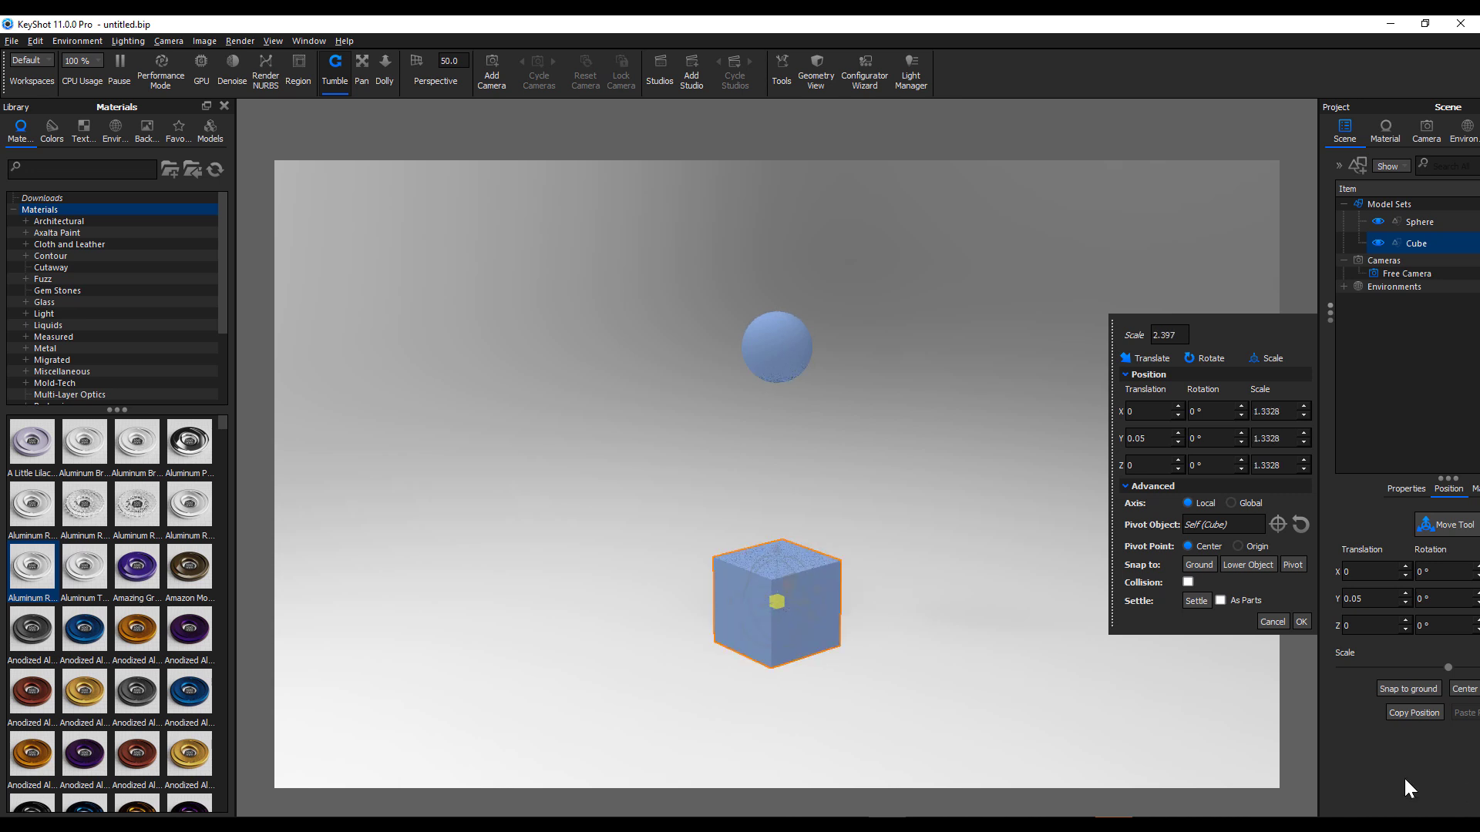
Position the sphere floating above the cube at Y 4.7409
{"action": "left_click", "coordinate": [1418, 222]}
{"action": "left_click_drag", "start_coordinate": [1316, 363], "coordinate": [1112, 371]}
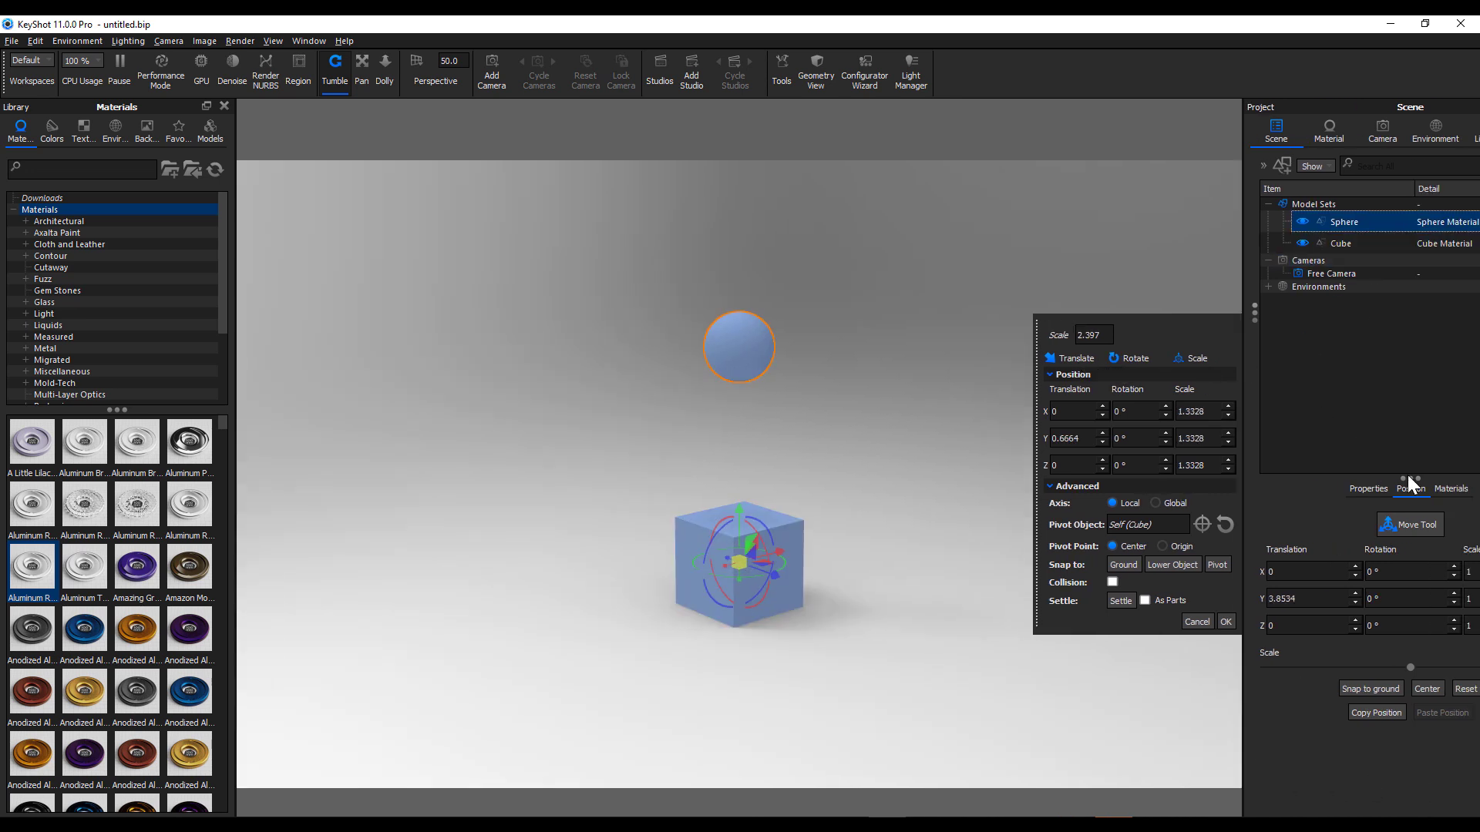
{"action": "left_click", "coordinate": [1422, 528]}
{"action": "left_click", "coordinate": [1422, 528]}
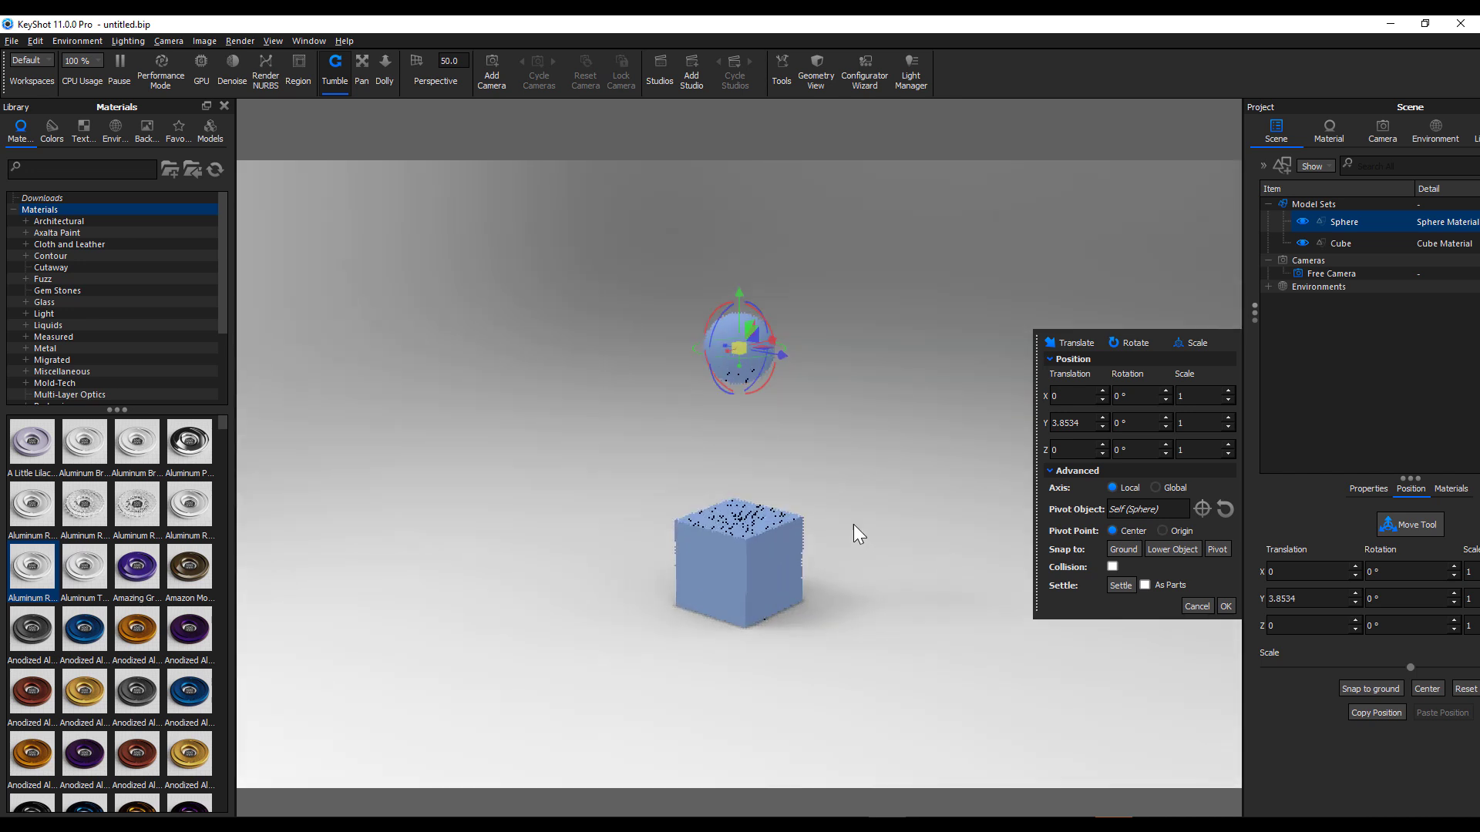
{"action": "left_click", "coordinate": [1167, 552]}
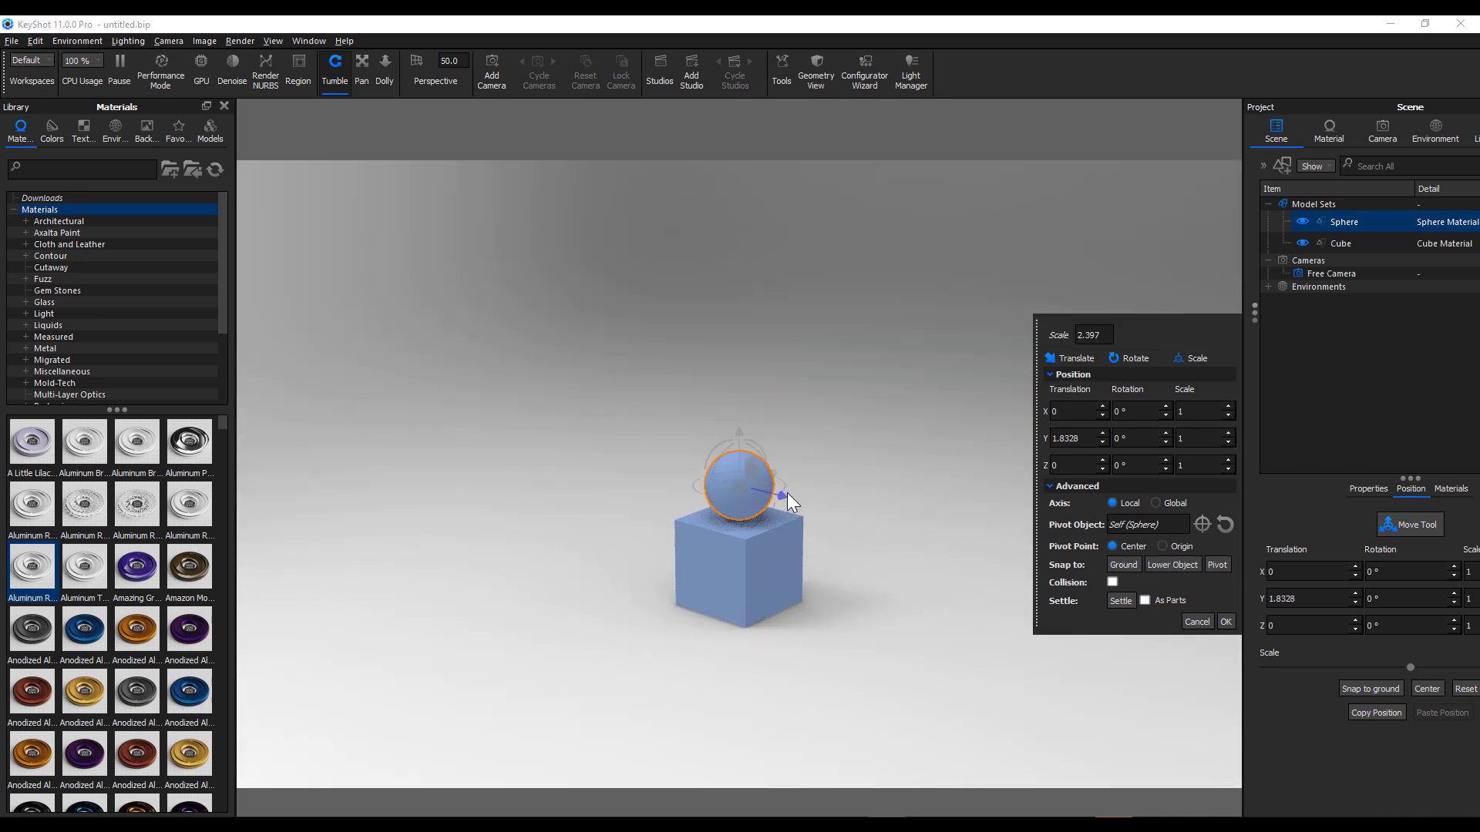
{"action": "left_click_drag", "start_coordinate": [738, 433], "coordinate": [714, 128]}
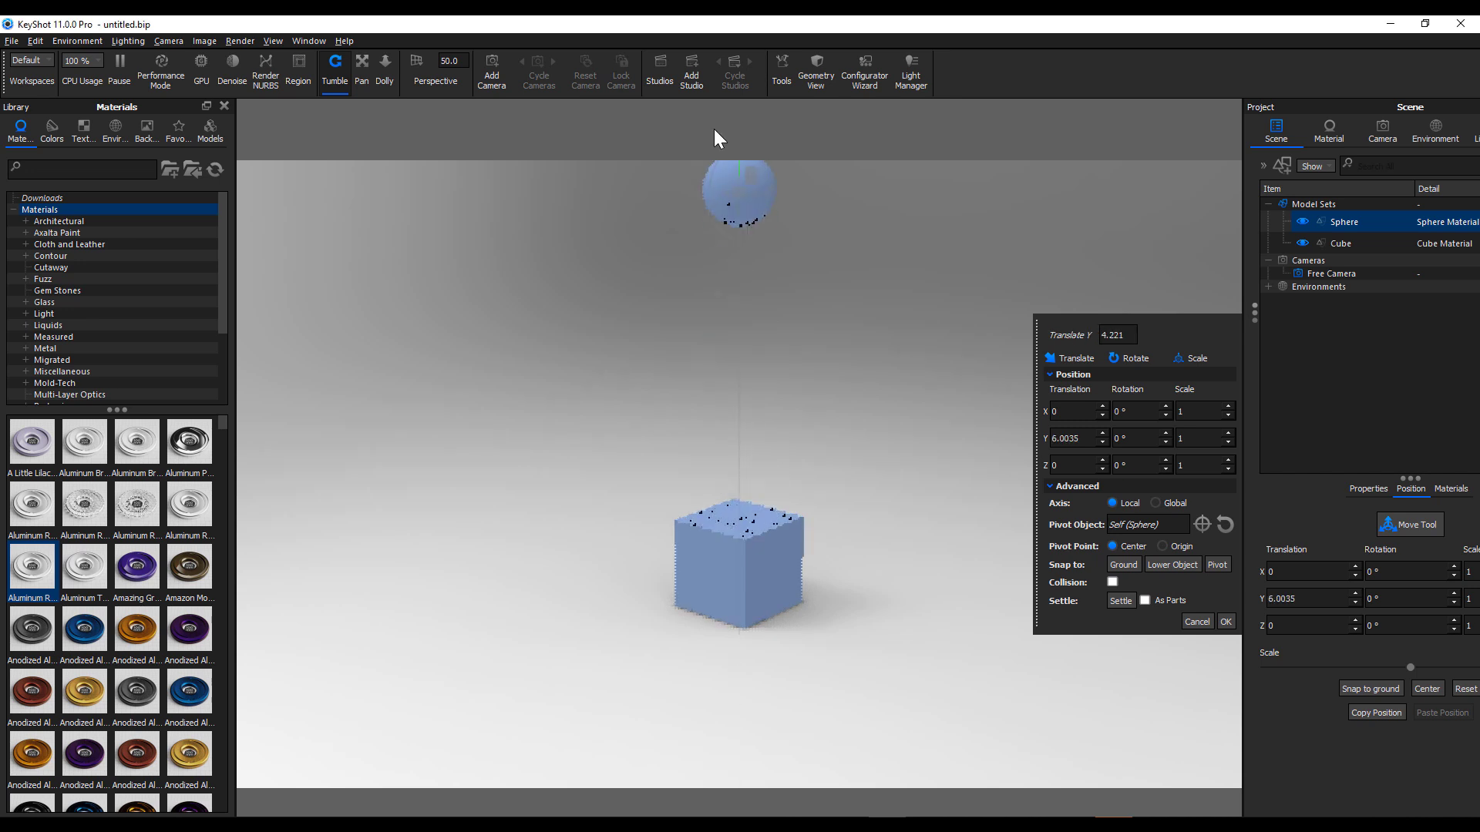
{"action": "left_click", "coordinate": [1123, 565]}
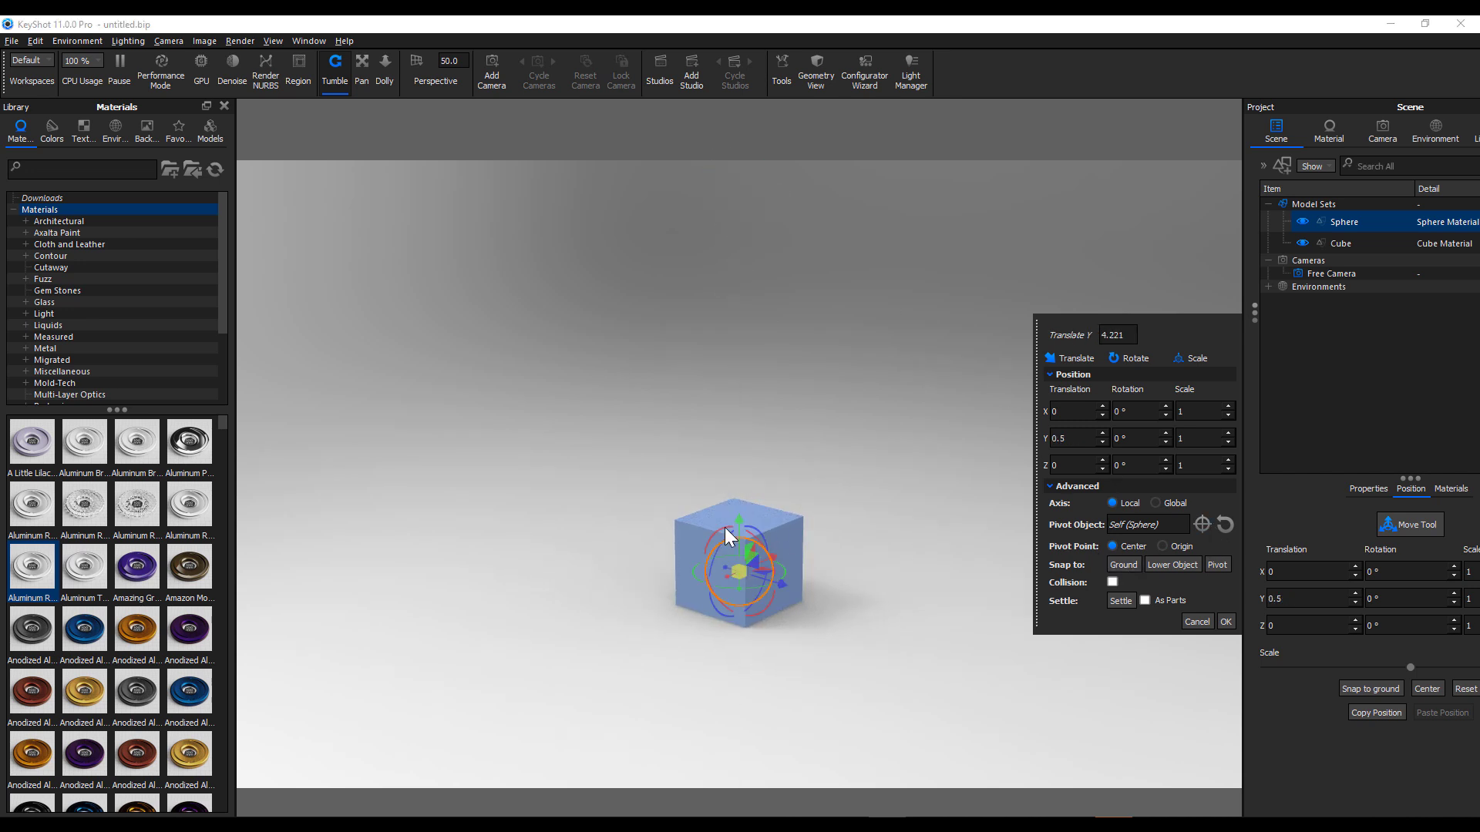
{"action": "left_click_drag", "start_coordinate": [738, 521], "coordinate": [739, 235]}
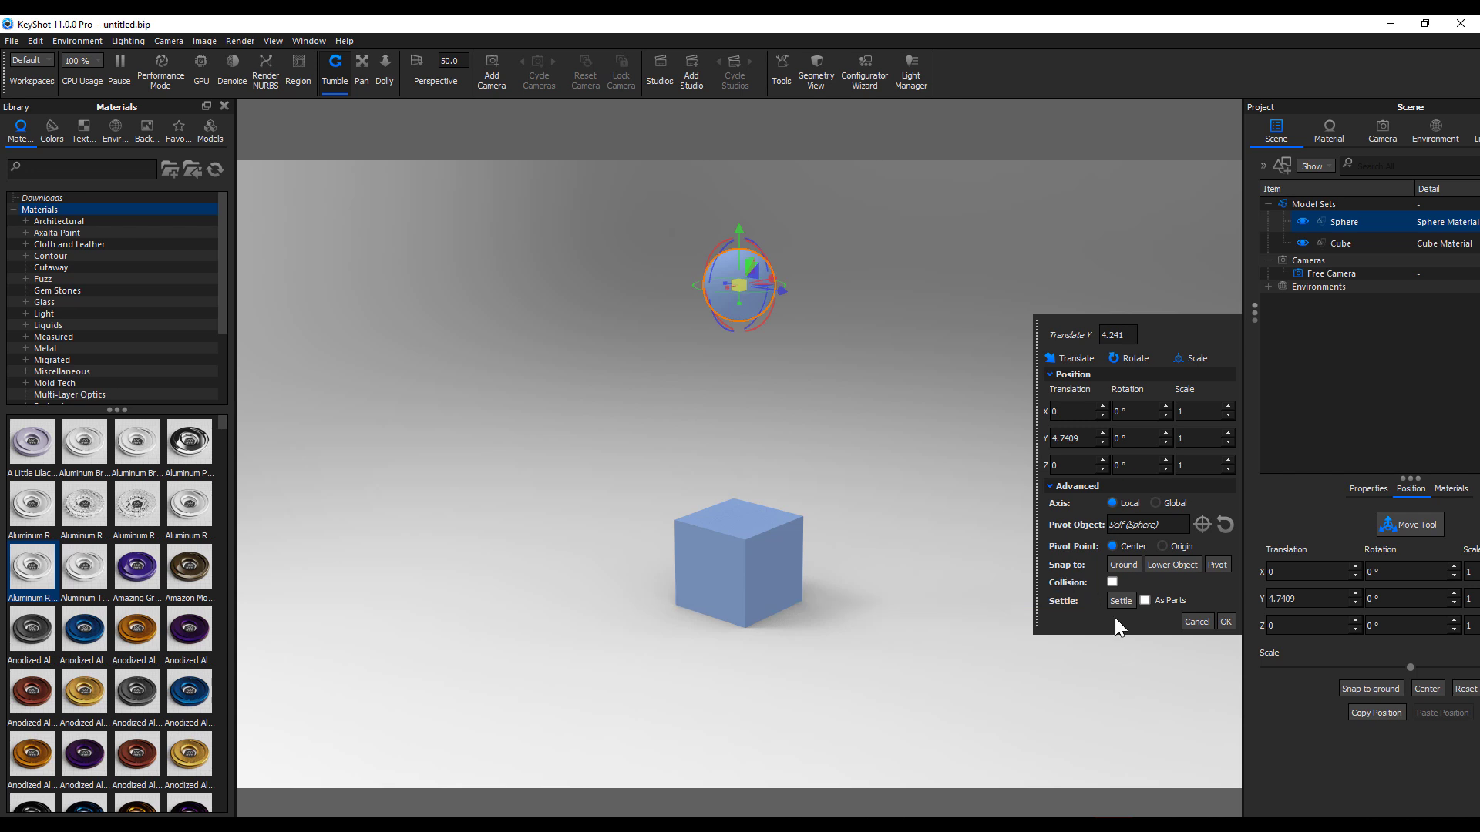
Try settling the sphere, undo it, then shrink the sphere to 0.3959 scale
{"action": "left_click", "coordinate": [1127, 599]}
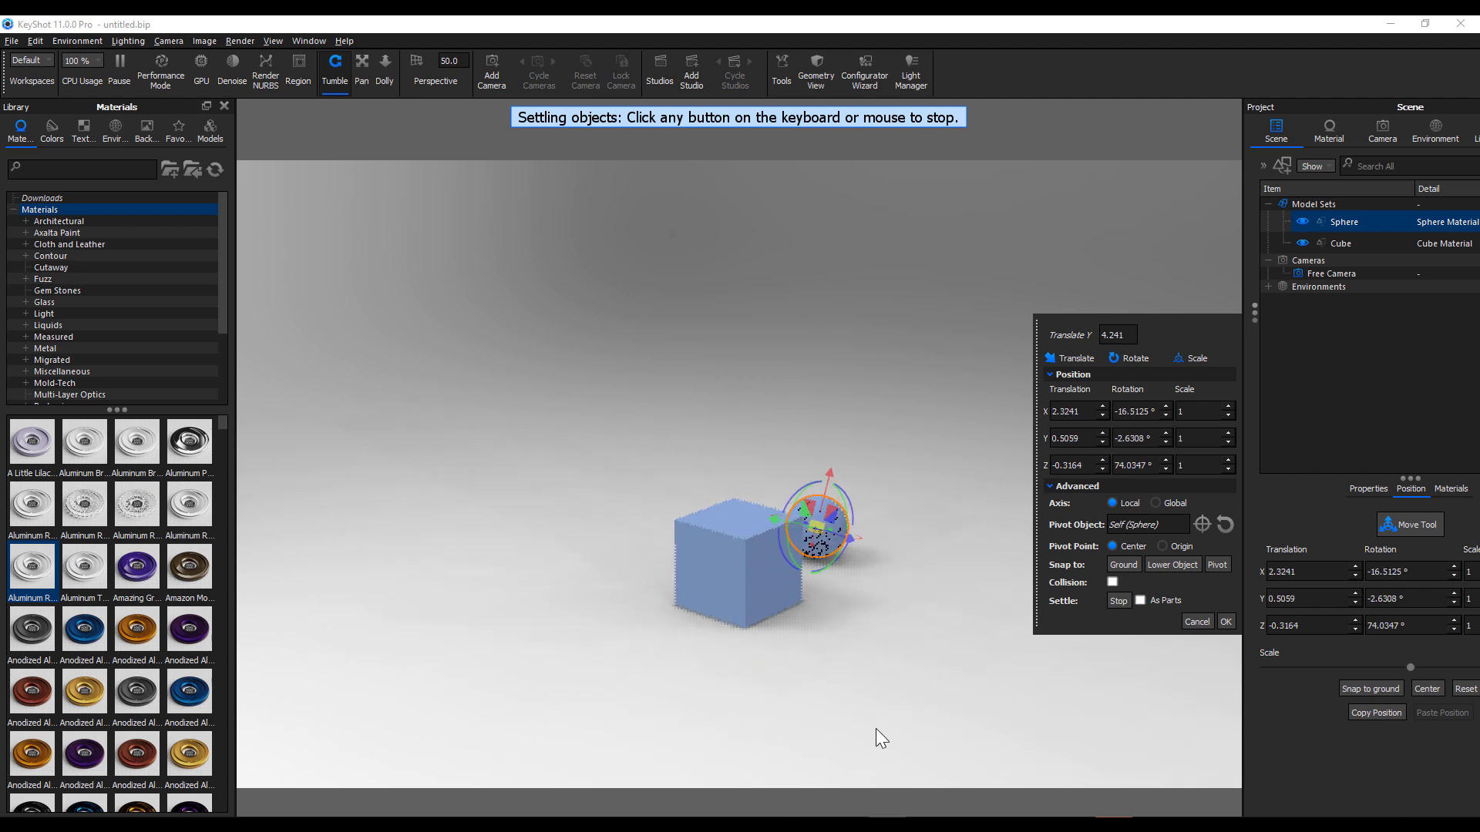
{"action": "left_click", "coordinate": [1118, 600]}
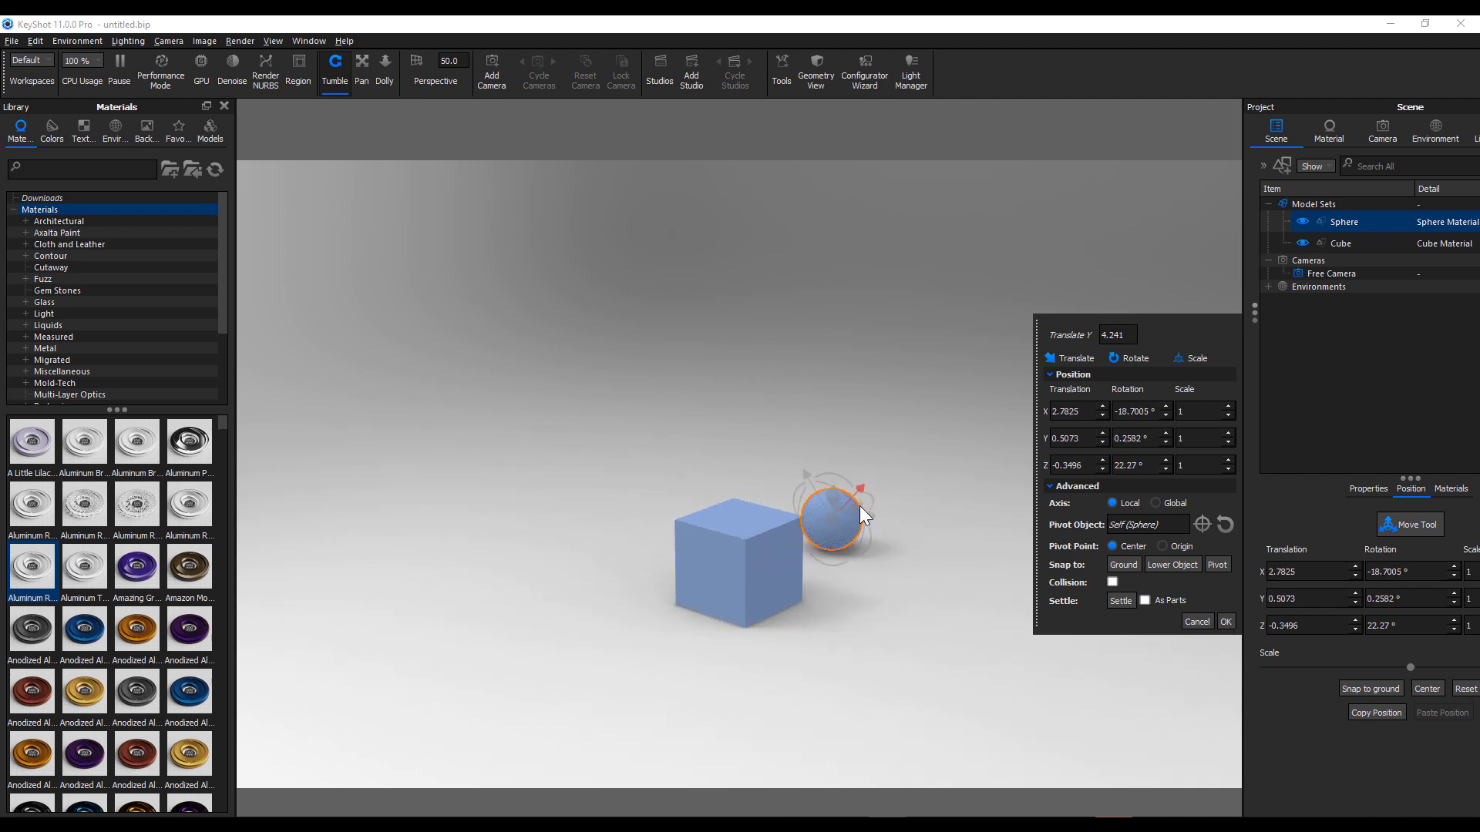
{"action": "key", "text": "ctrl+z"}
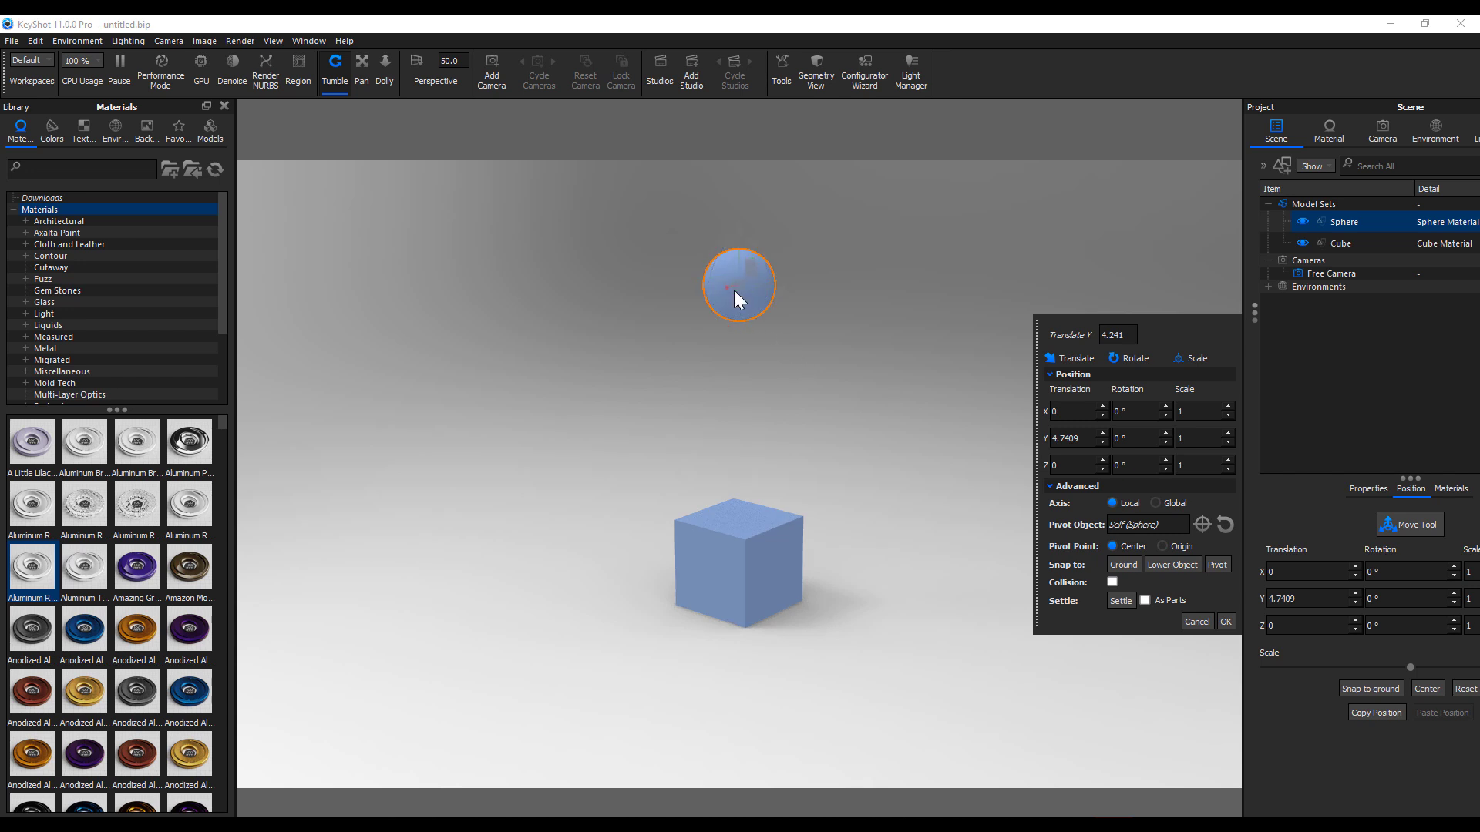
{"action": "left_click_drag", "start_coordinate": [740, 289], "coordinate": [248, 340]}
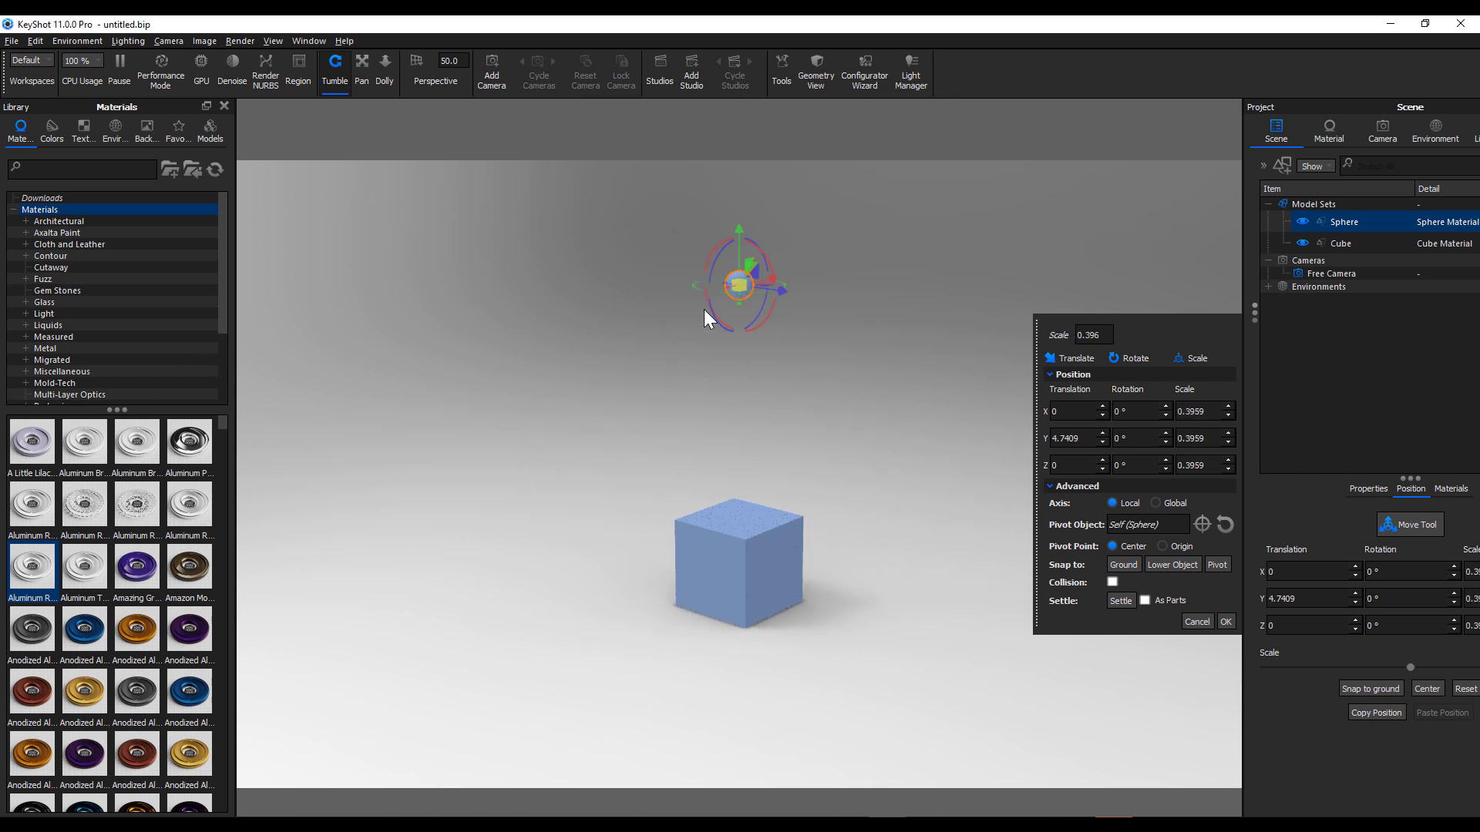
Pattern the sphere circularly: 10 copies, radius 1.074, 41.2% radial scattering
{"action": "right_click", "coordinate": [1354, 216]}
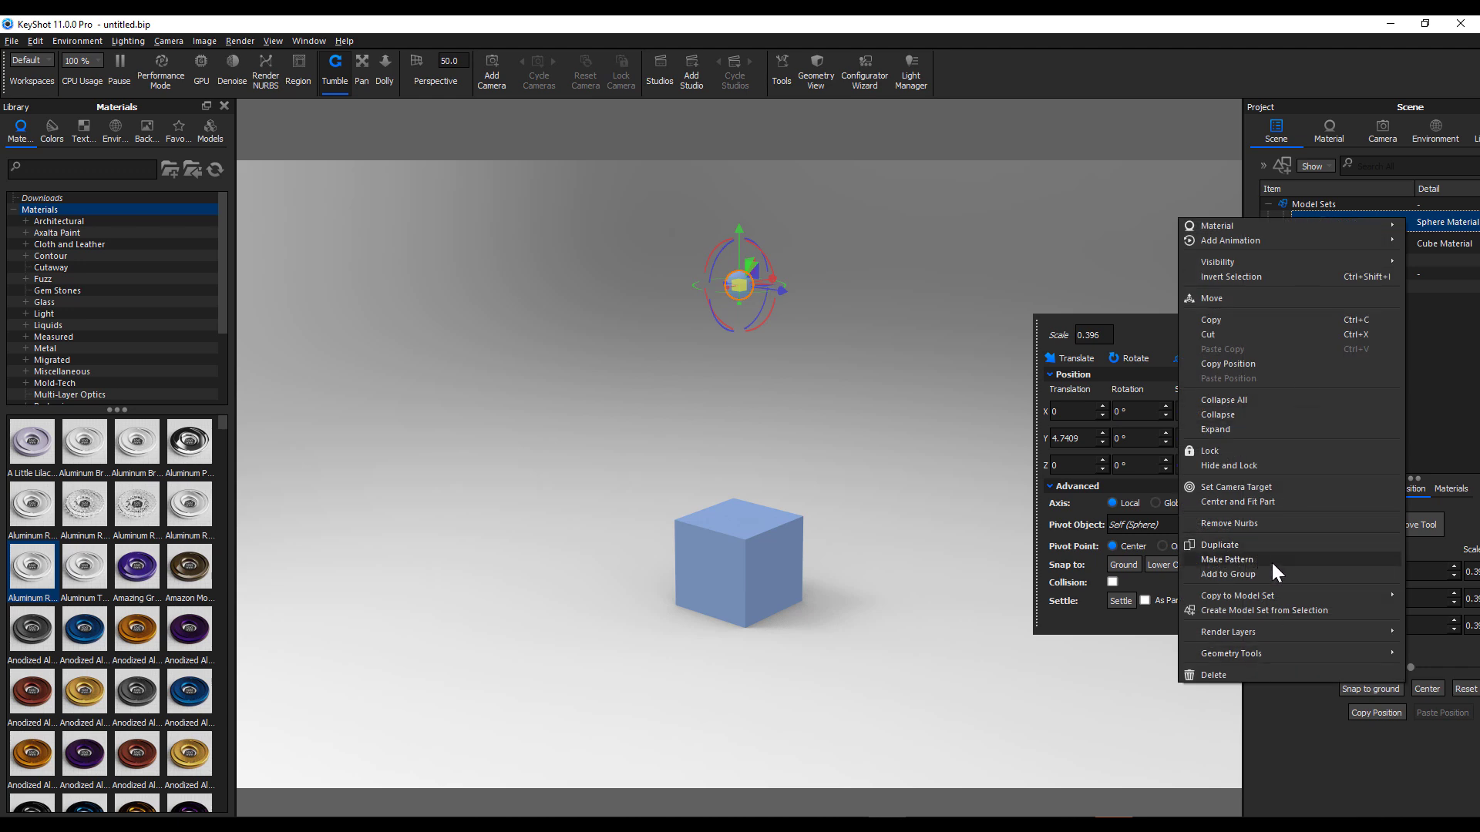
{"action": "left_click", "coordinate": [1268, 560]}
{"action": "left_click_drag", "start_coordinate": [786, 171], "coordinate": [255, 131]}
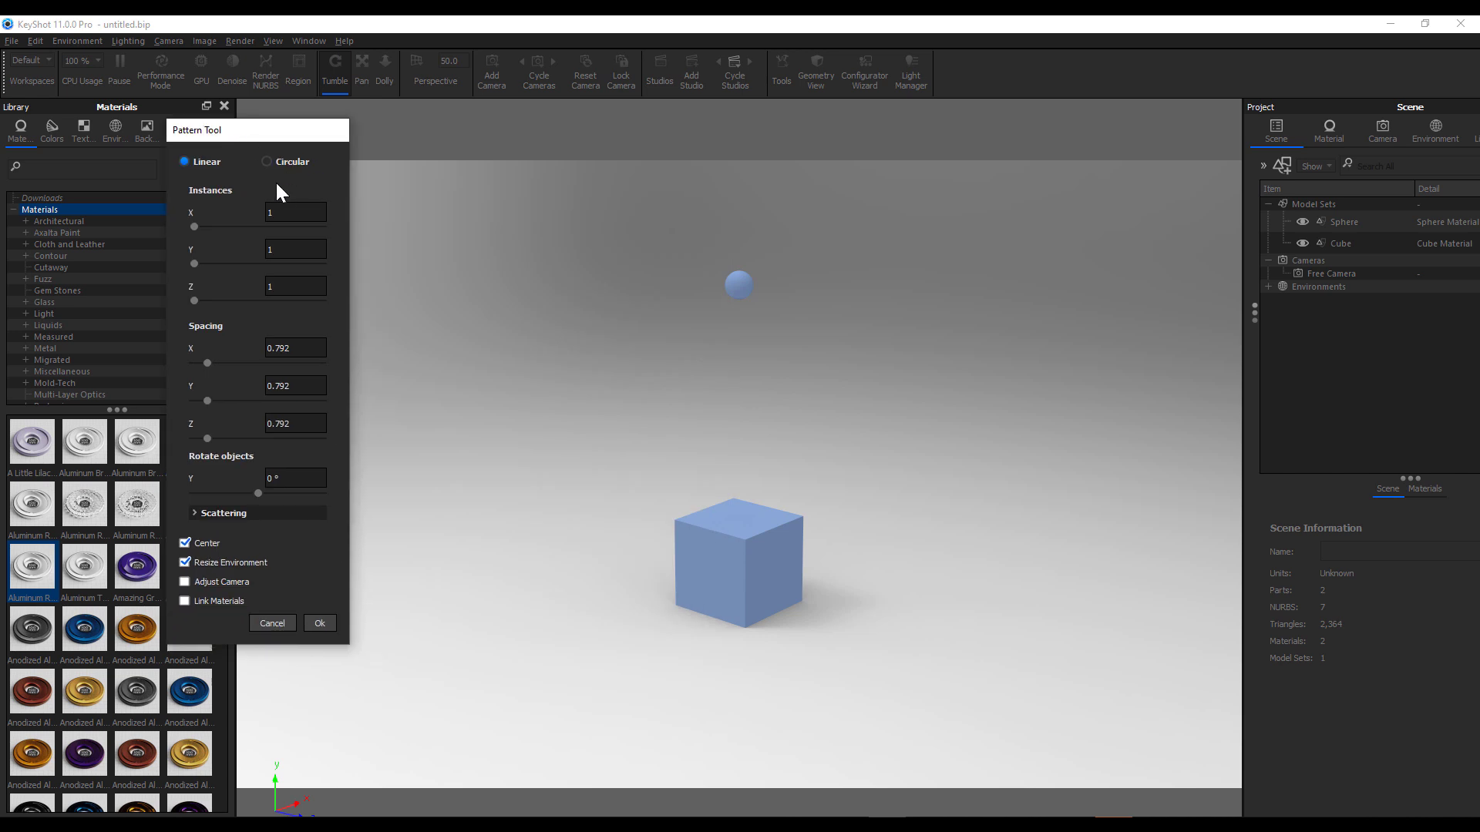
{"action": "left_click", "coordinate": [282, 158]}
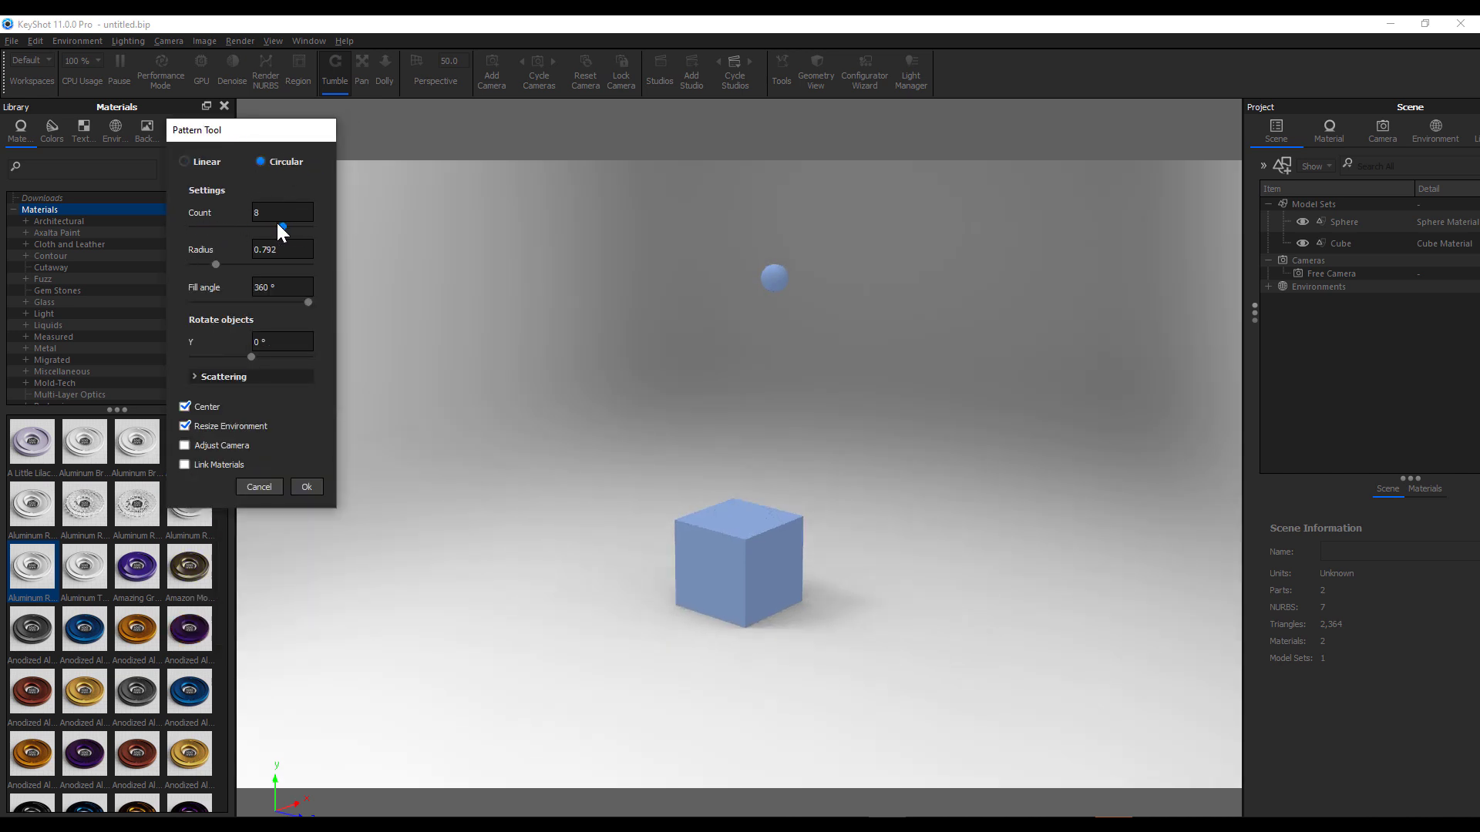
{"action": "left_click_drag", "start_coordinate": [282, 226], "coordinate": [296, 227]}
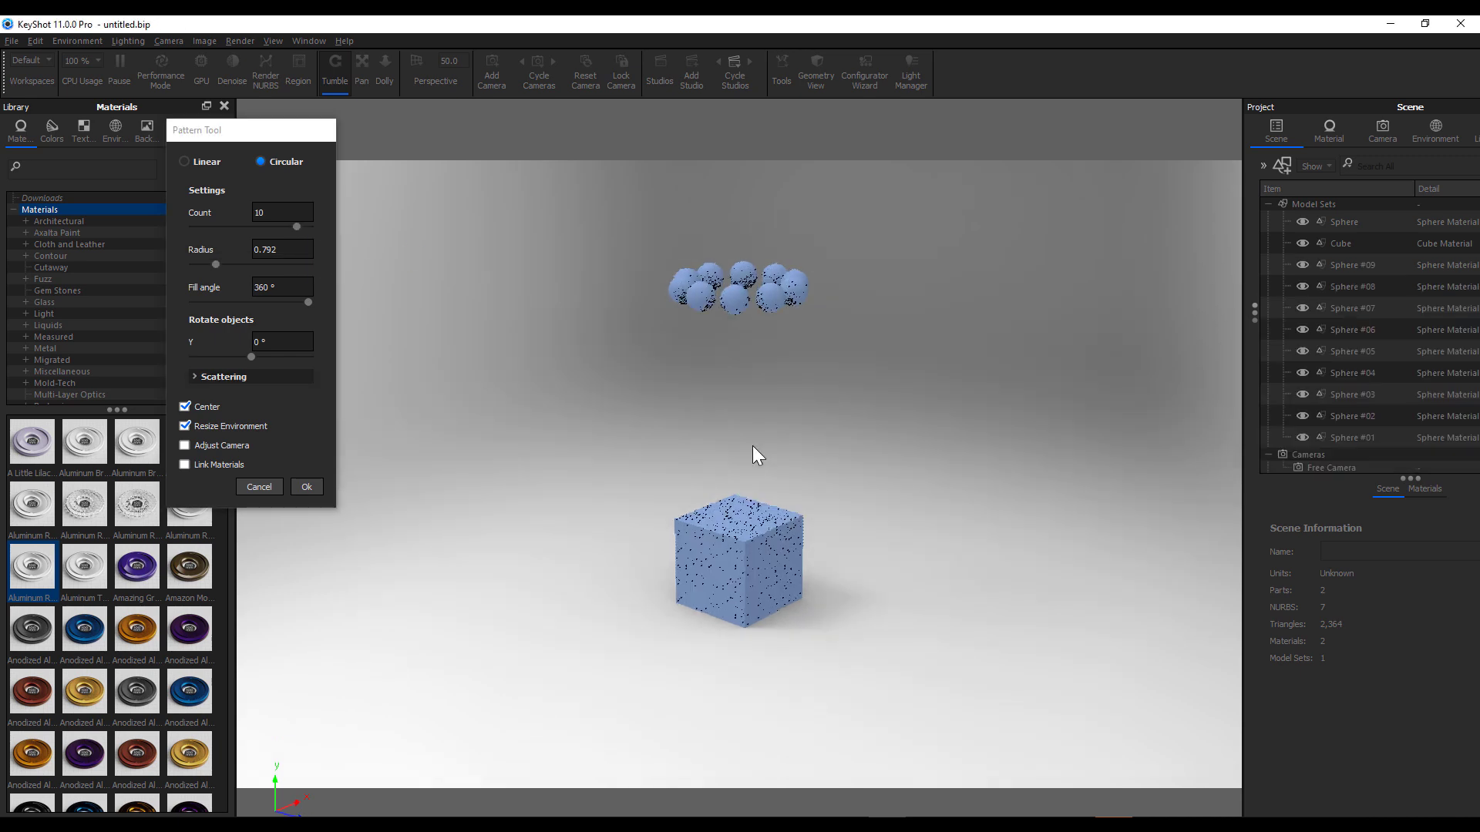
{"action": "left_click_drag", "start_coordinate": [755, 454], "coordinate": [654, 468]}
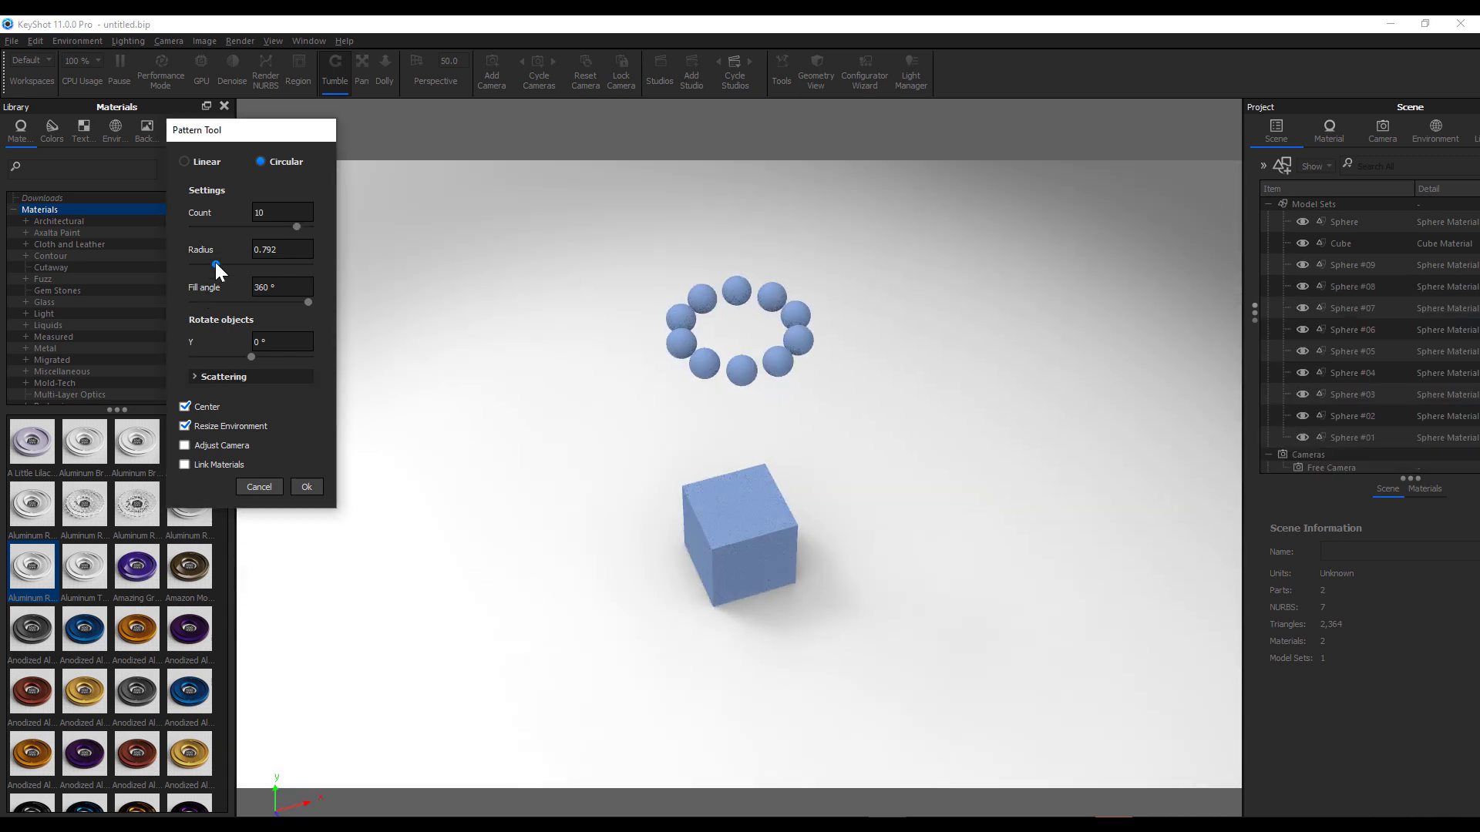
{"action": "left_click_drag", "start_coordinate": [215, 264], "coordinate": [224, 263]}
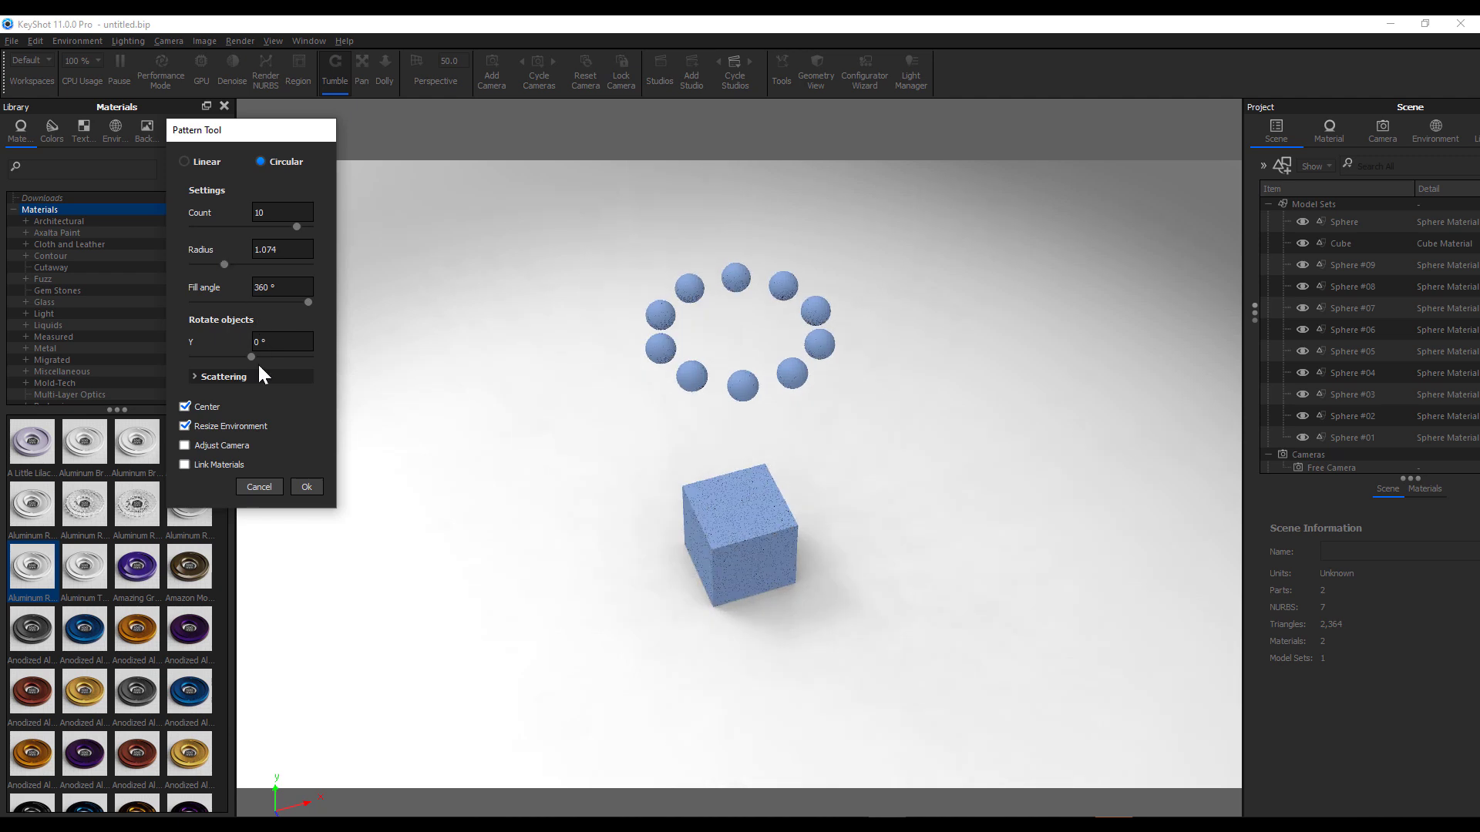
{"action": "left_click", "coordinate": [220, 378]}
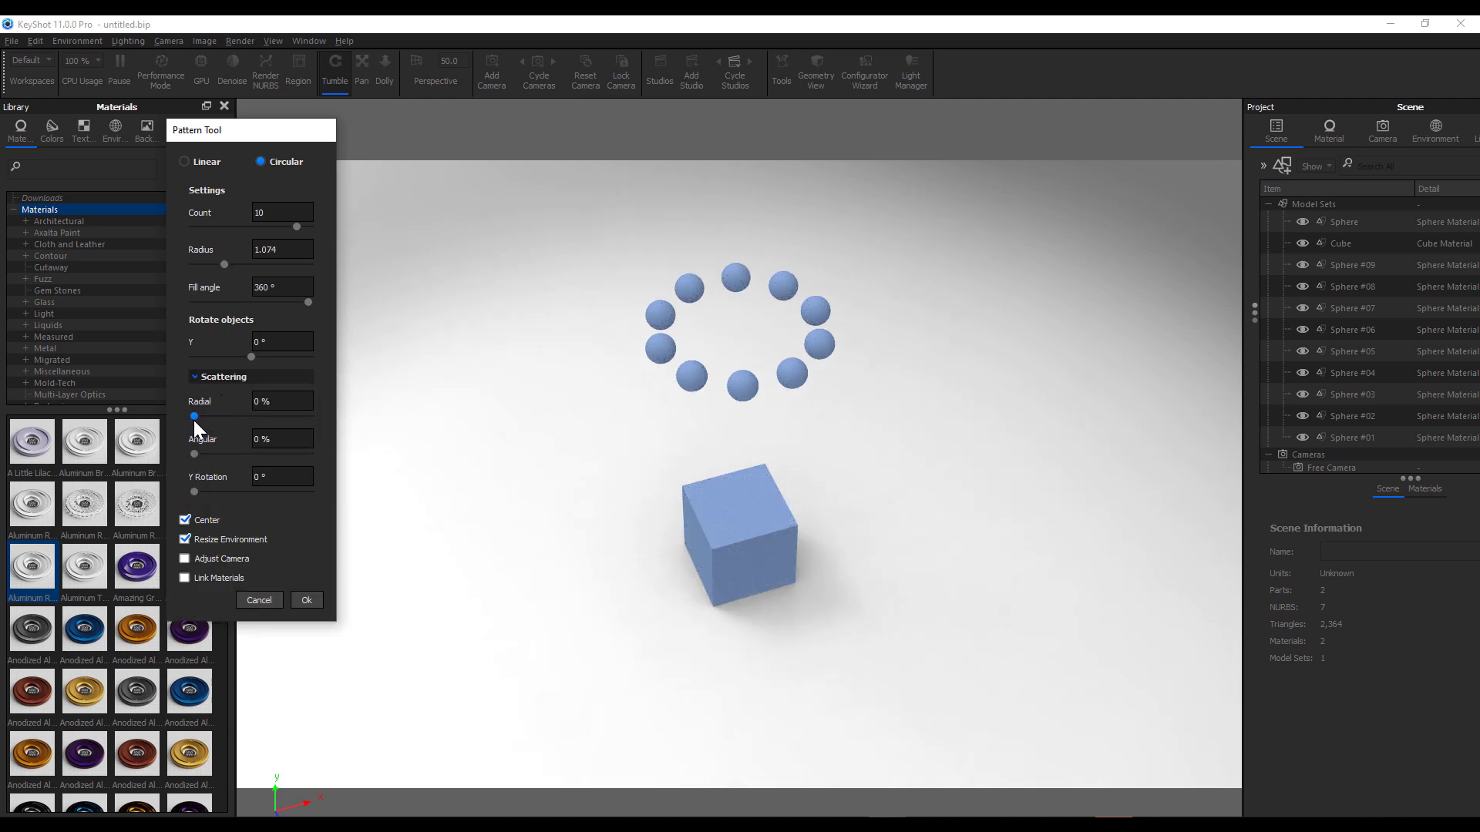
{"action": "left_click_drag", "start_coordinate": [194, 420], "coordinate": [242, 409]}
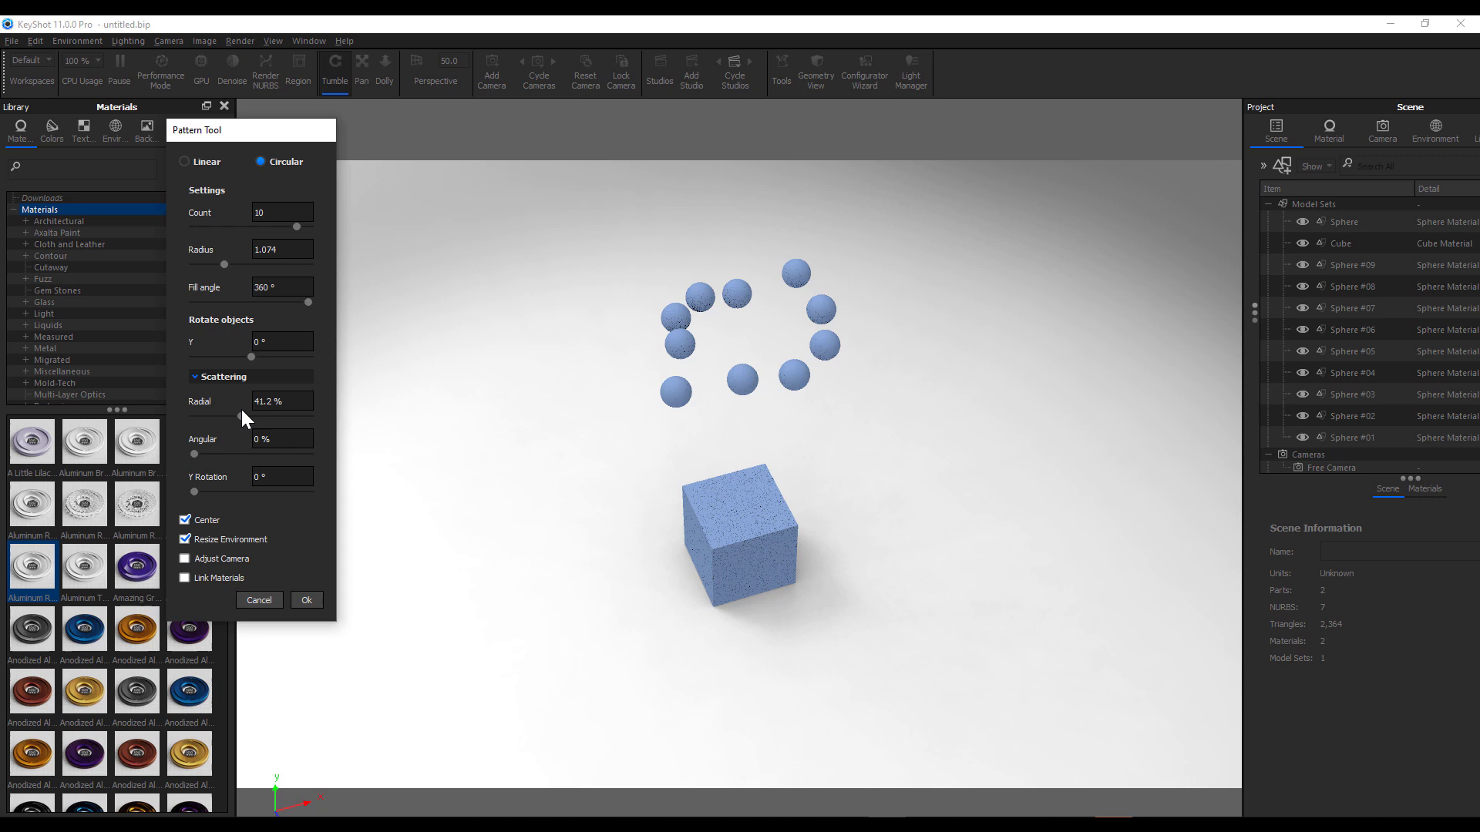
{"action": "left_click", "coordinate": [308, 600]}
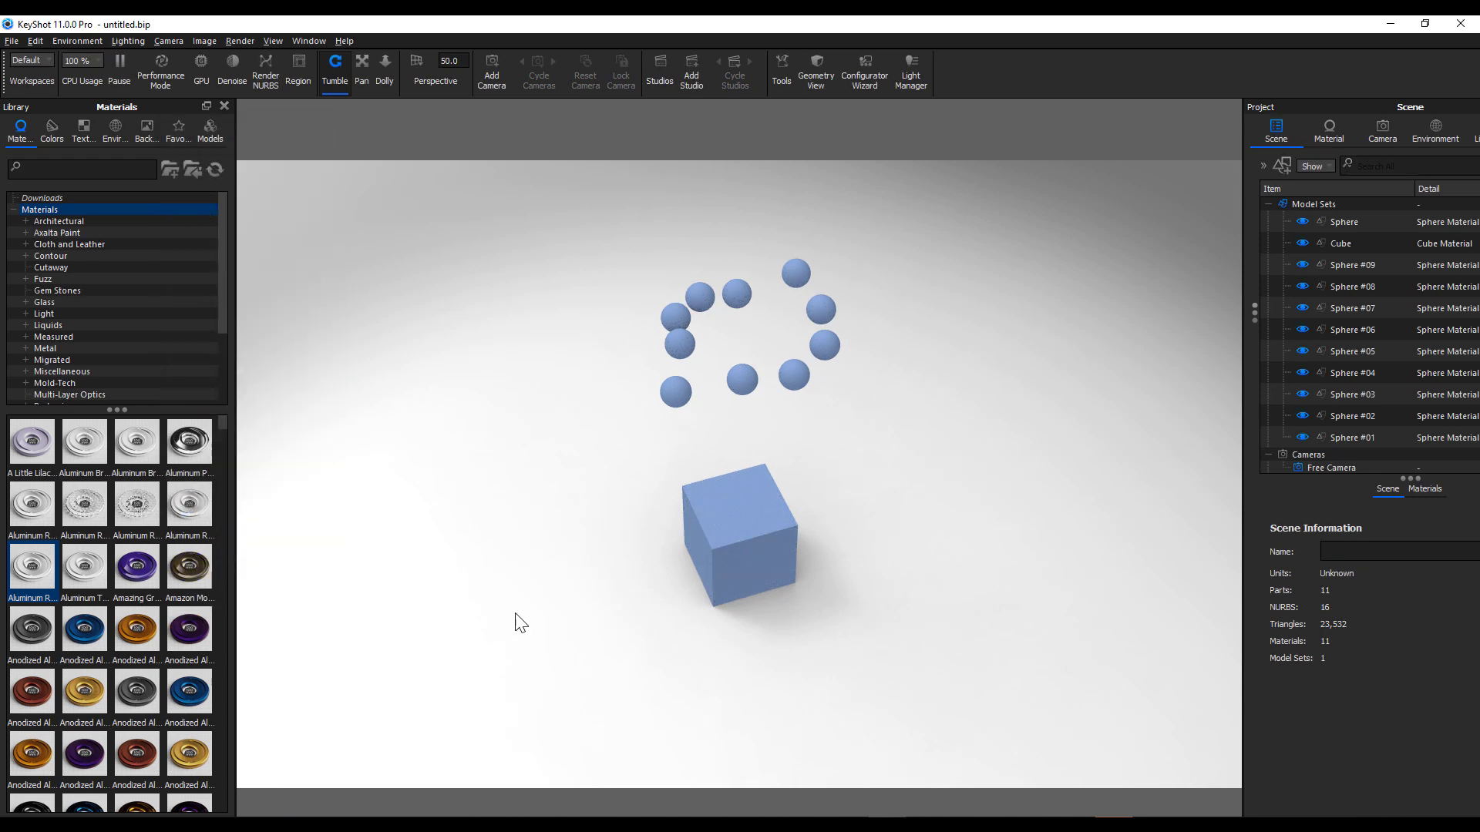
{"action": "left_click", "coordinate": [1379, 225]}
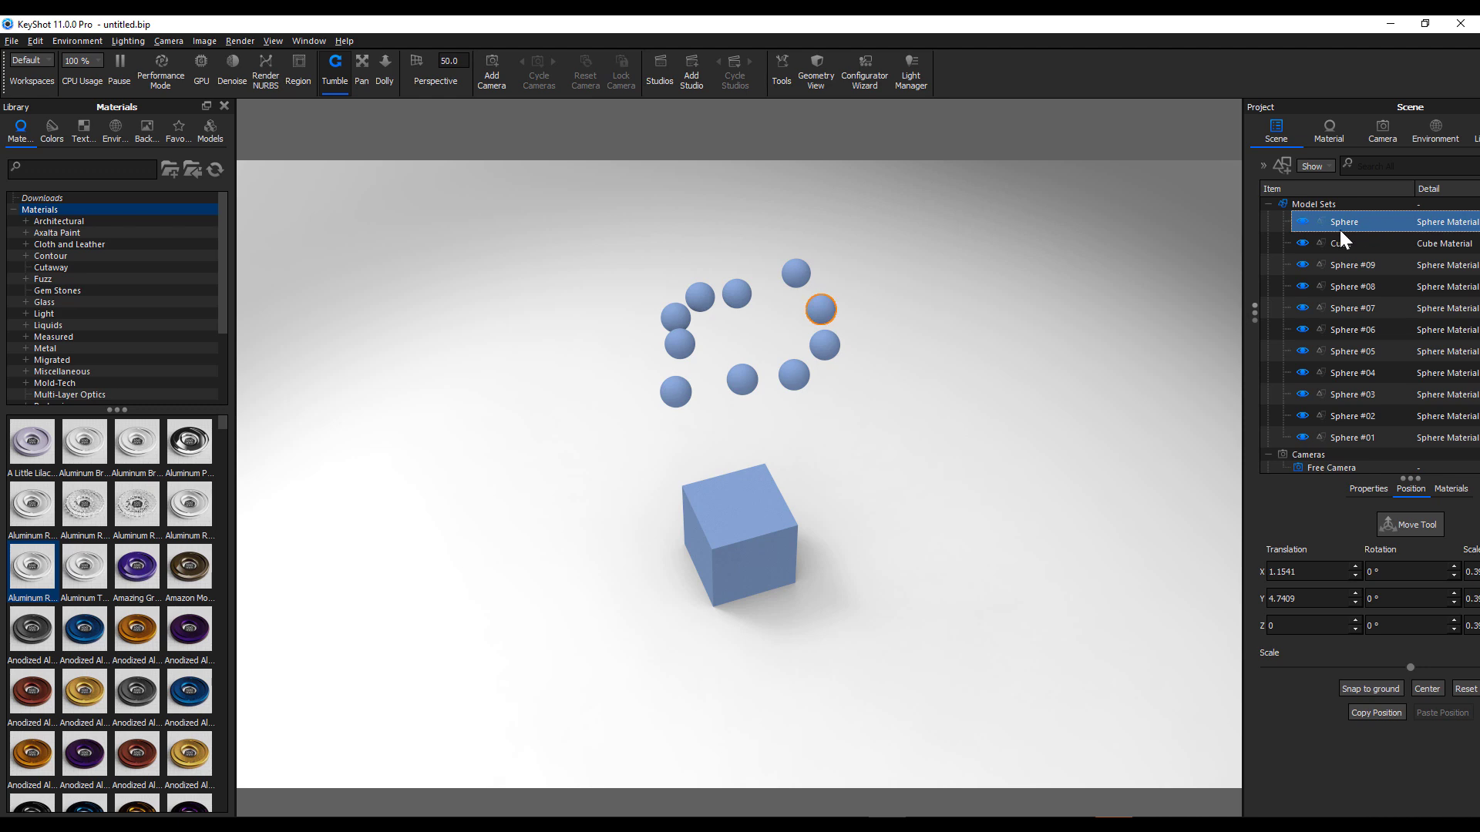
Select all objects down to Sphere #01 and settle them physically
{"action": "left_click", "coordinate": [1358, 439], "text": "shift"}
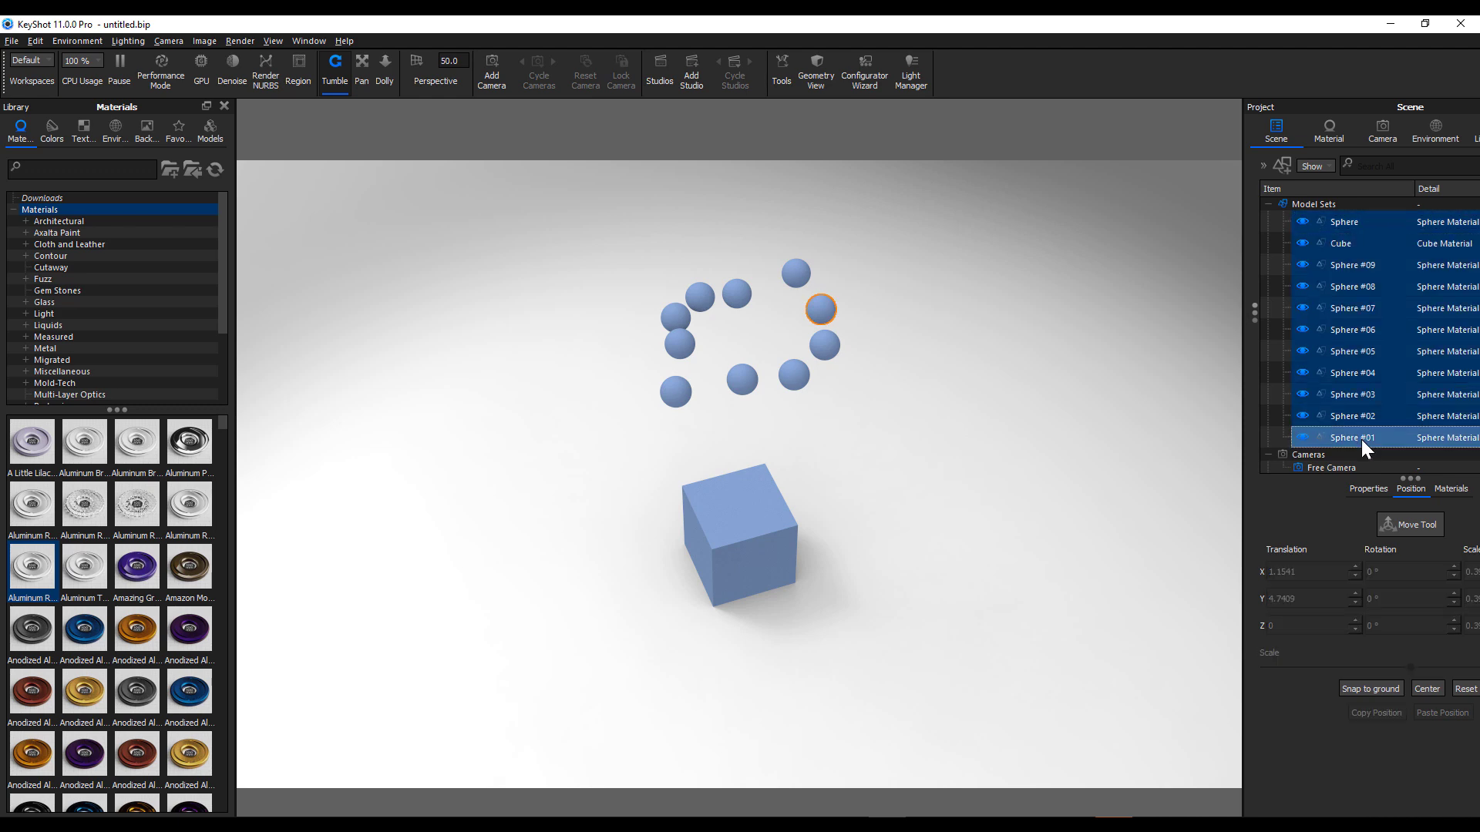
{"action": "left_click", "coordinate": [1402, 524]}
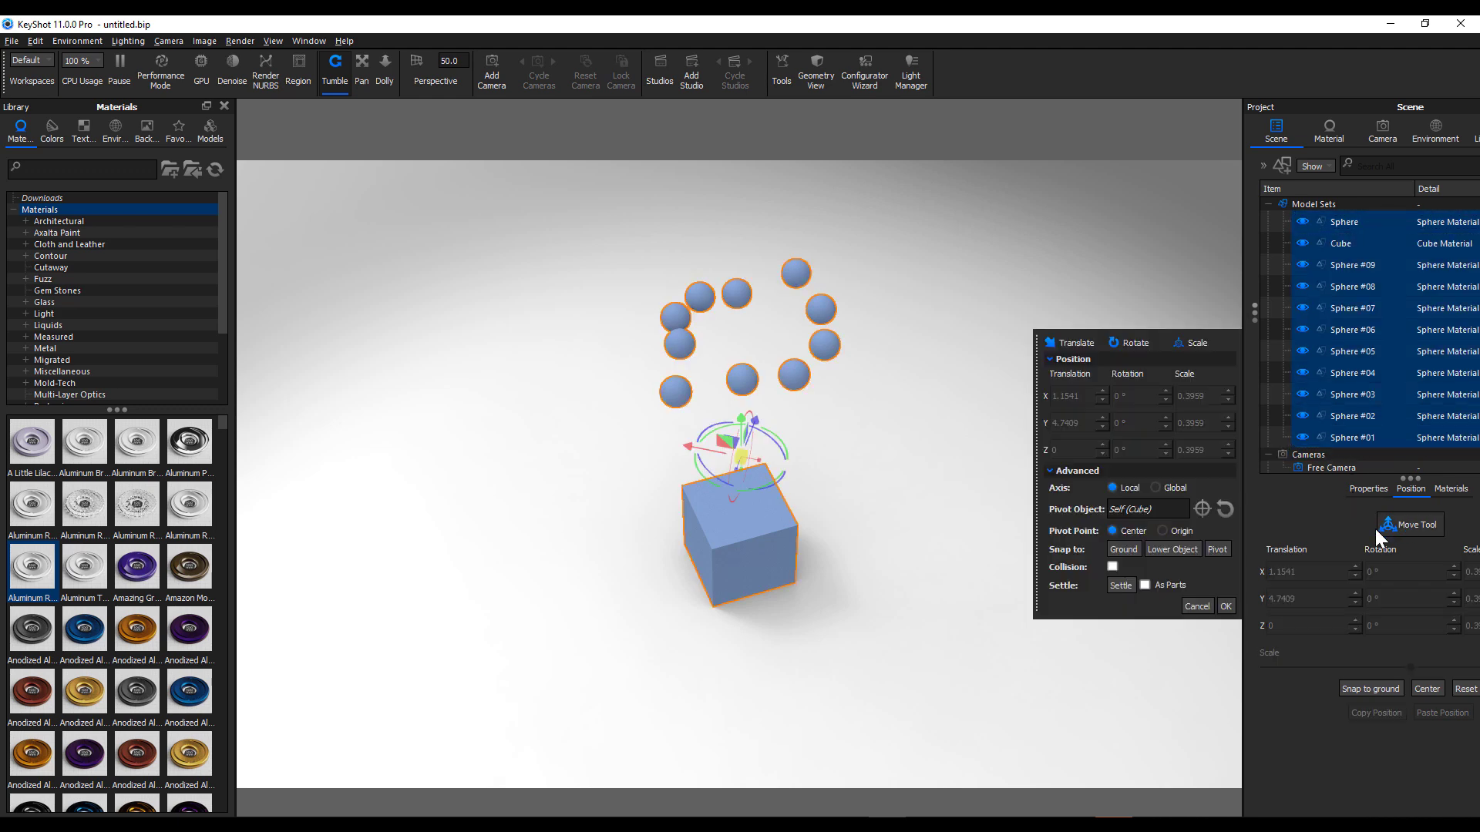
{"action": "left_click", "coordinate": [1124, 586]}
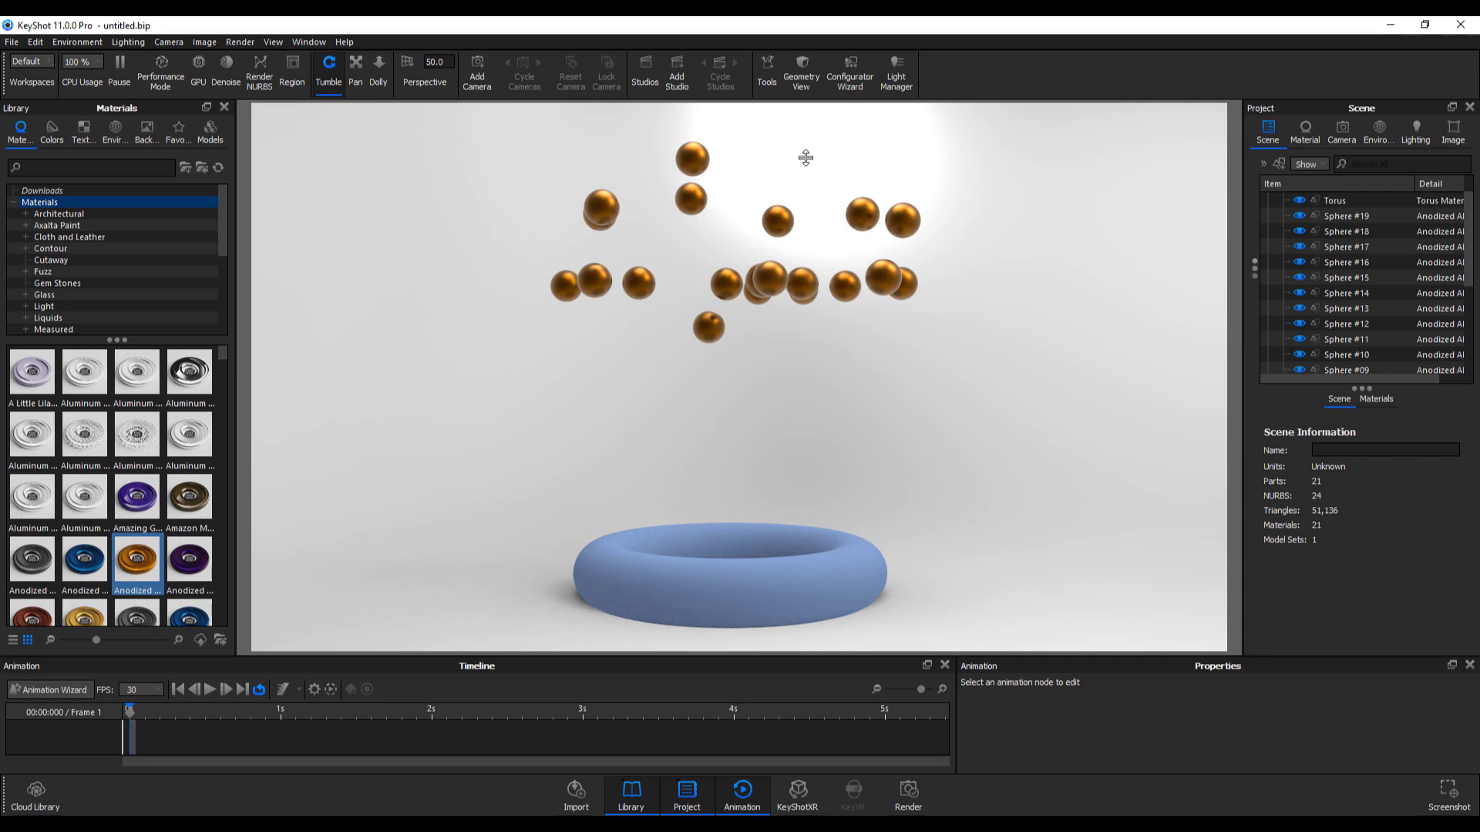
Open Physics Simulation from the Tools menu
{"action": "left_click", "coordinate": [759, 73]}
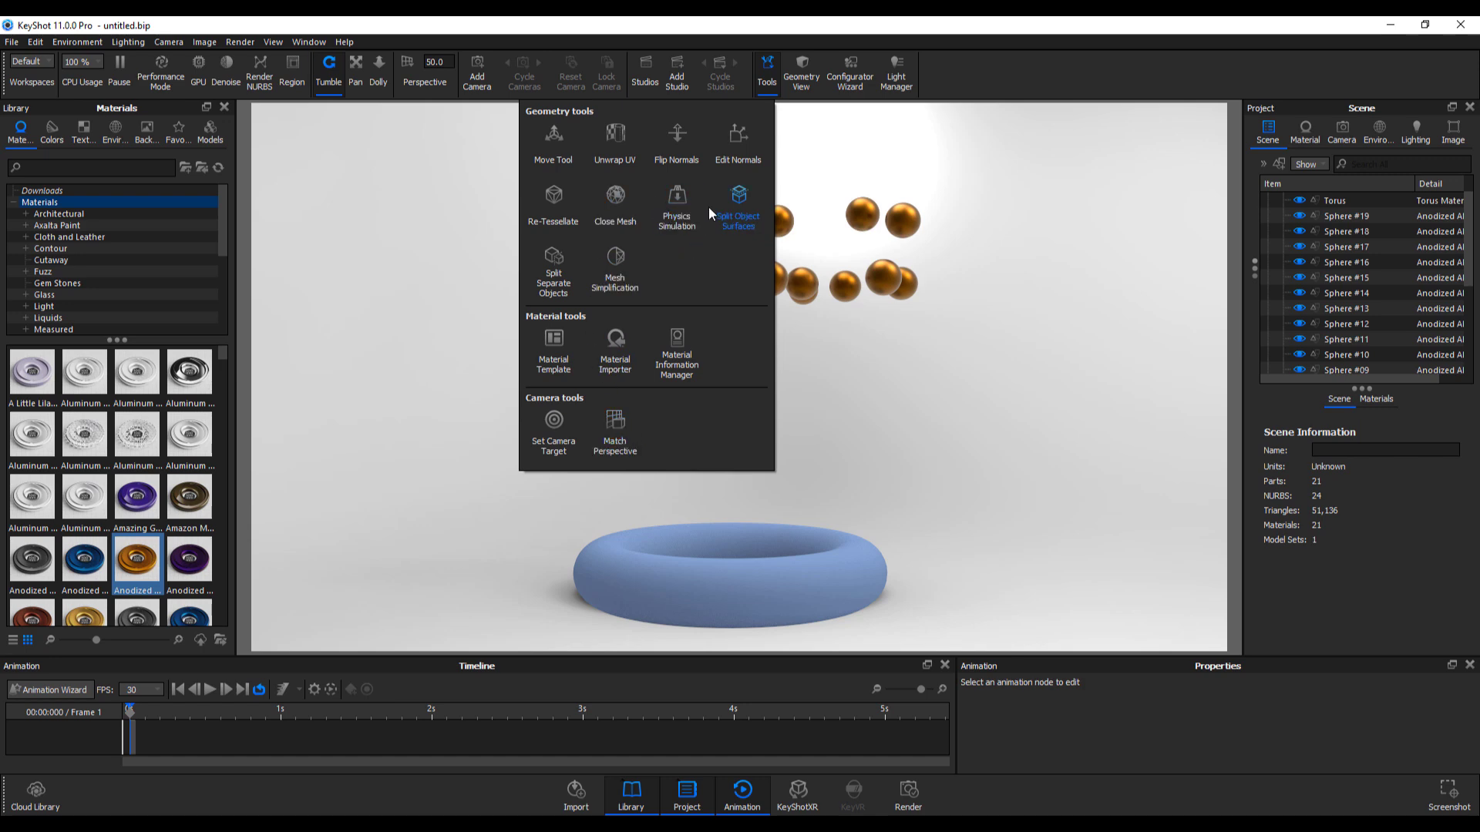
{"action": "left_click", "coordinate": [669, 216]}
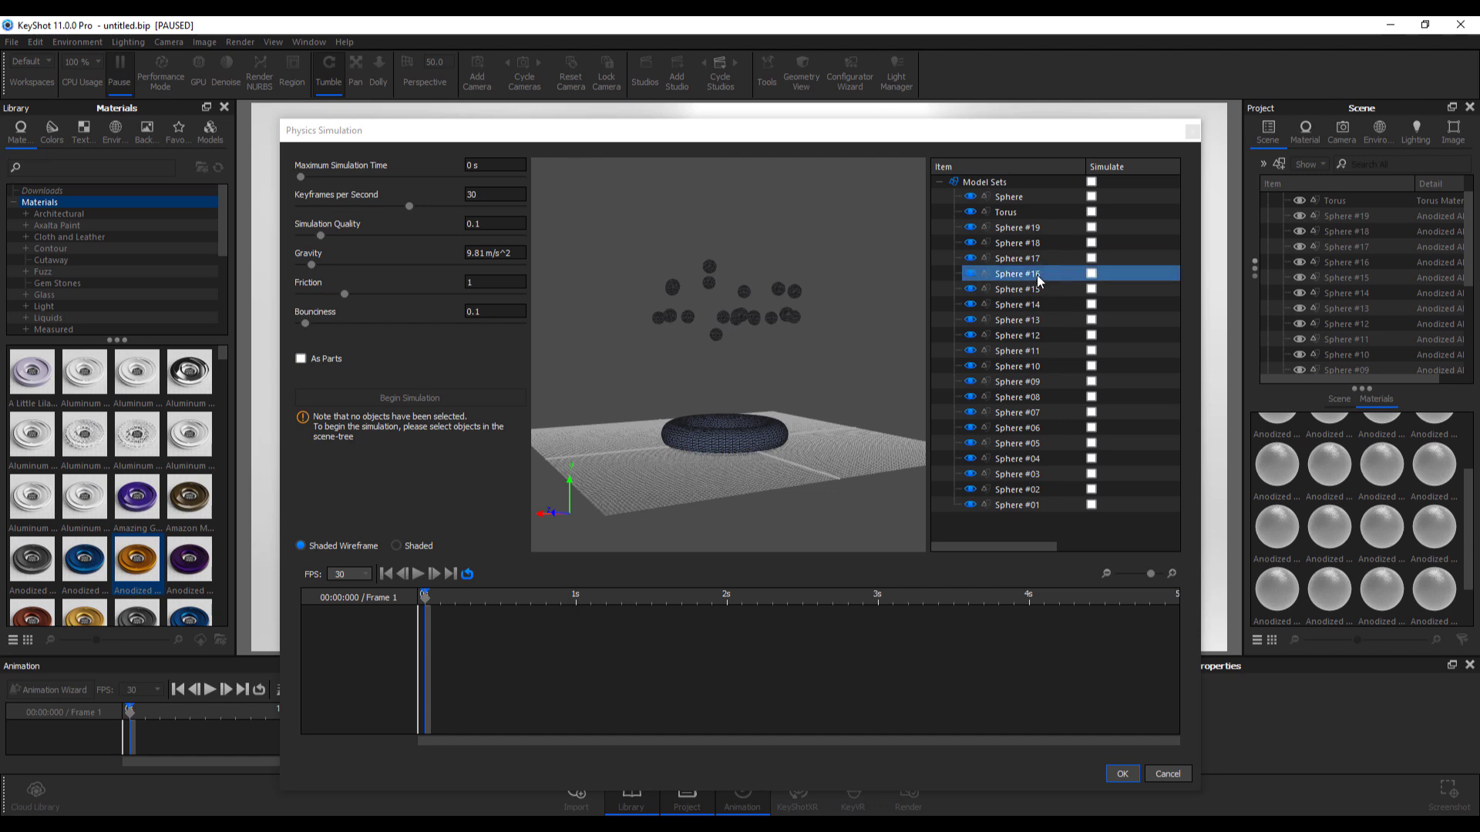
Tick Simulate for the Sphere in the physics object list
{"action": "left_click", "coordinate": [1014, 191]}
{"action": "left_click", "coordinate": [1011, 195]}
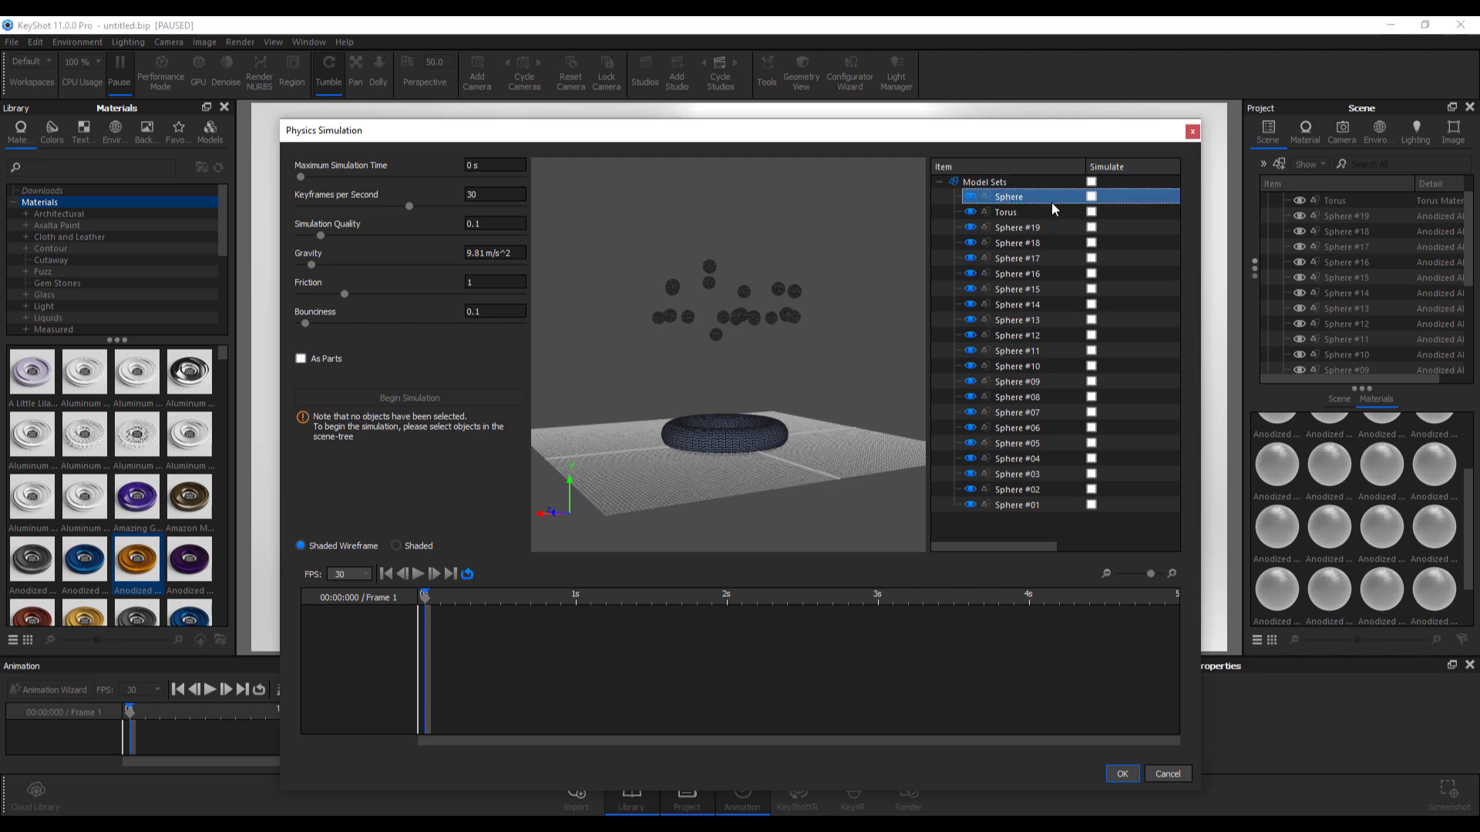
{"action": "left_click", "coordinate": [1090, 196]}
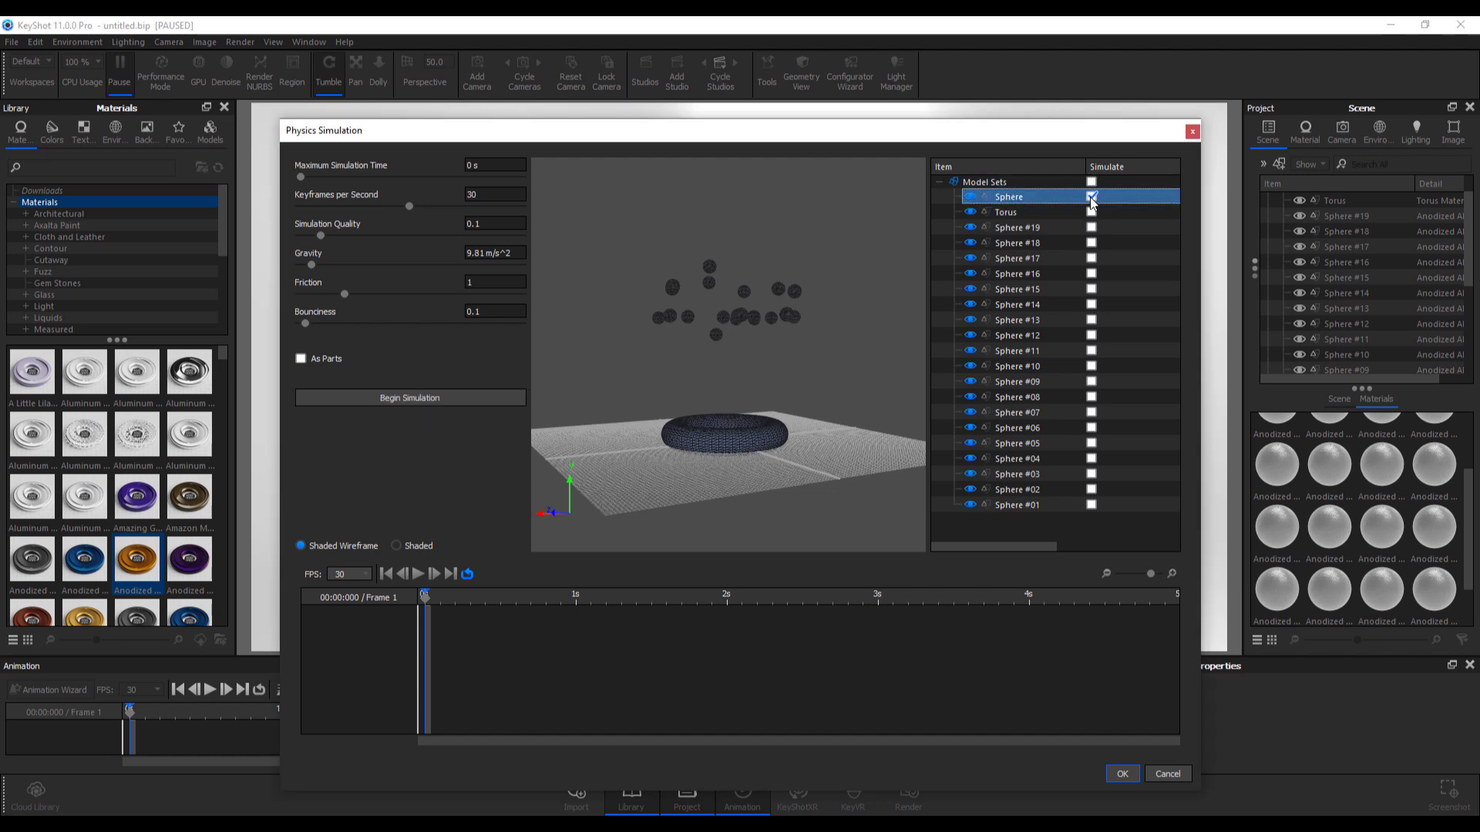
{"action": "scroll", "coordinate": [741, 326], "scroll_direction": "up", "scroll_amount": 3}
{"action": "scroll", "coordinate": [744, 324], "scroll_direction": "up", "scroll_amount": 2}
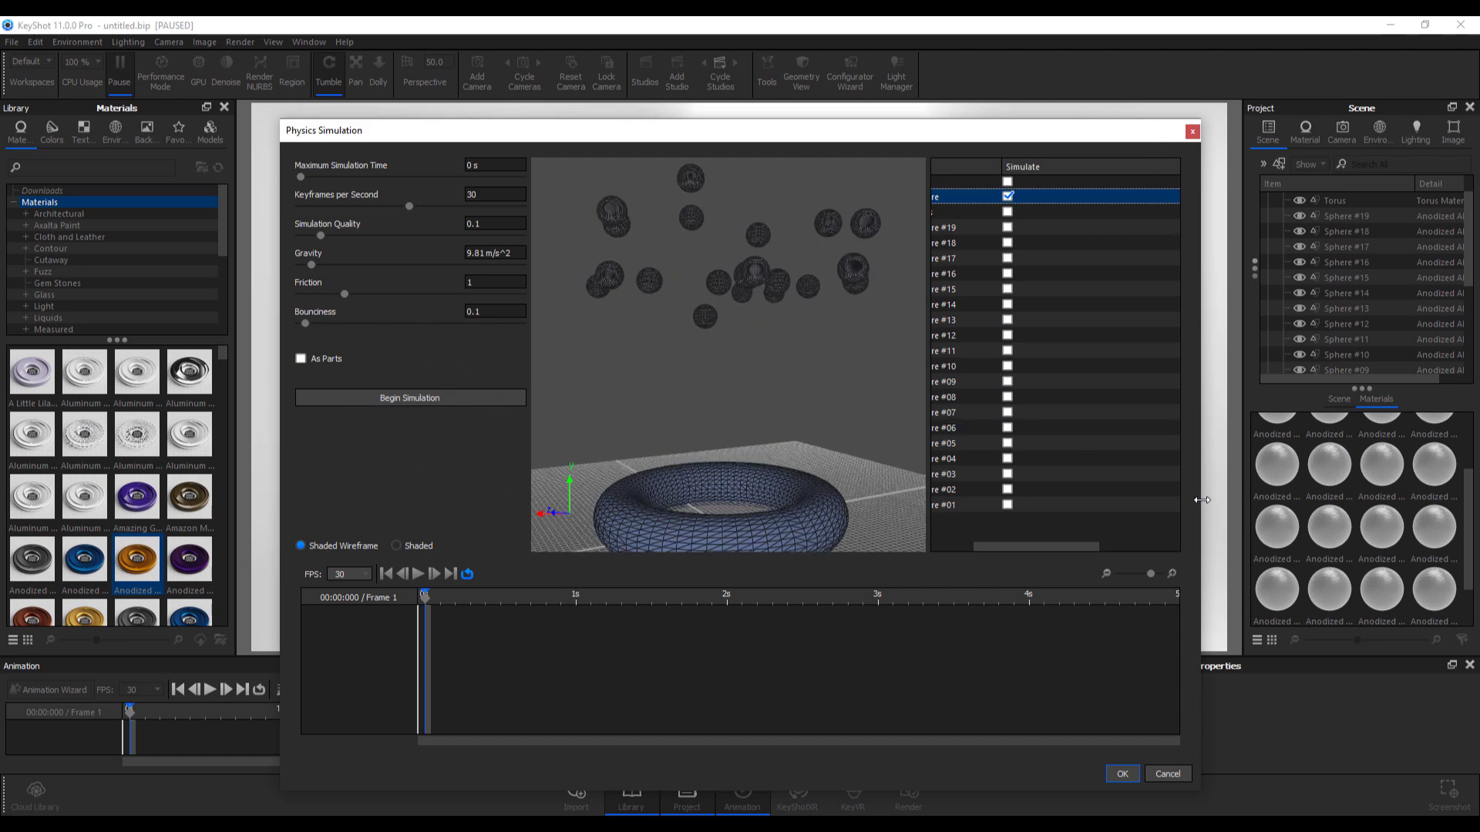
Widen the simulation window and set Maximum Simulation Time to 151.2 s
{"action": "left_click_drag", "start_coordinate": [1202, 500], "coordinate": [1387, 501]}
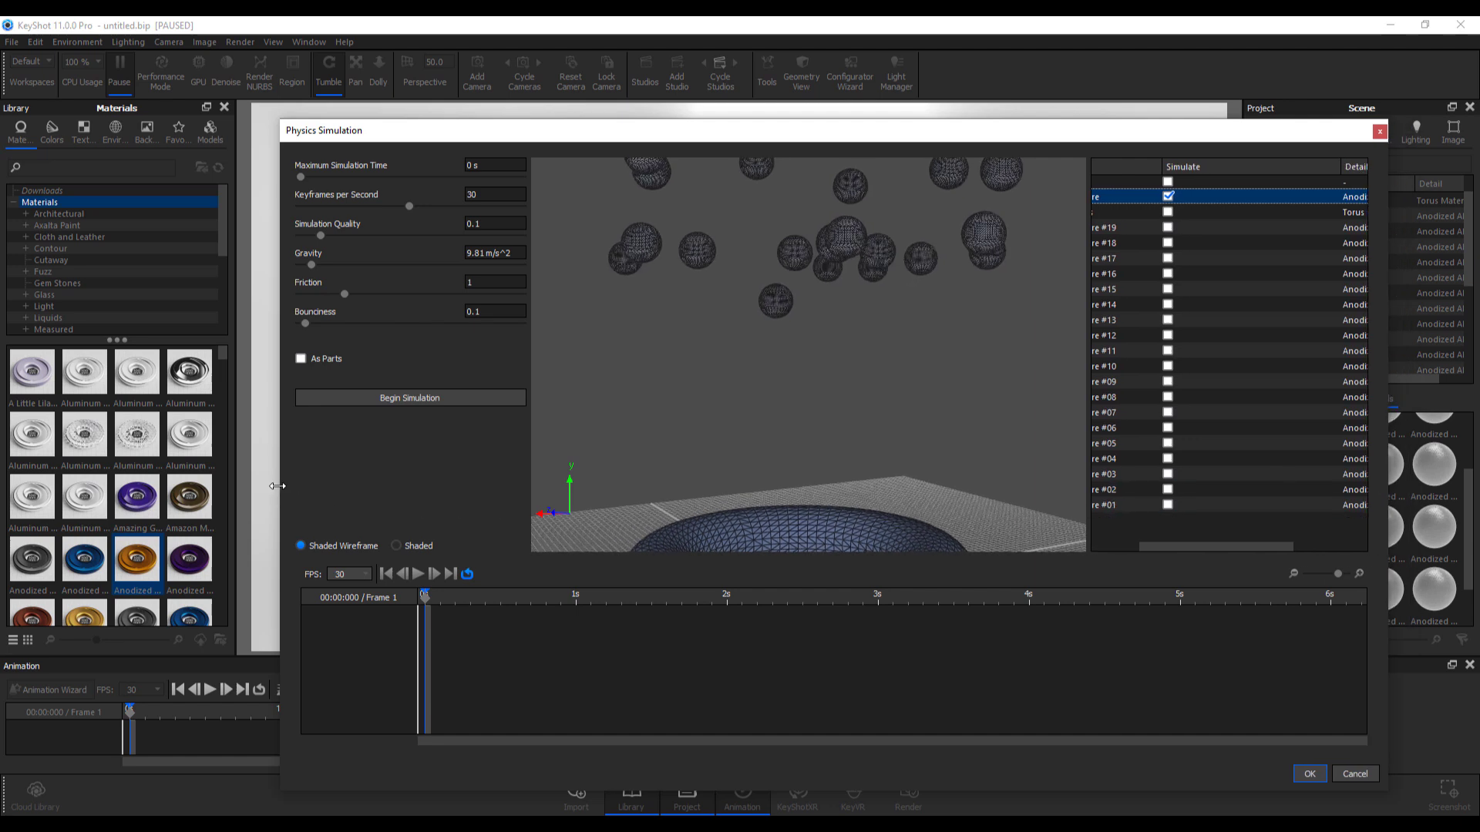
{"action": "left_click_drag", "start_coordinate": [278, 486], "coordinate": [77, 478]}
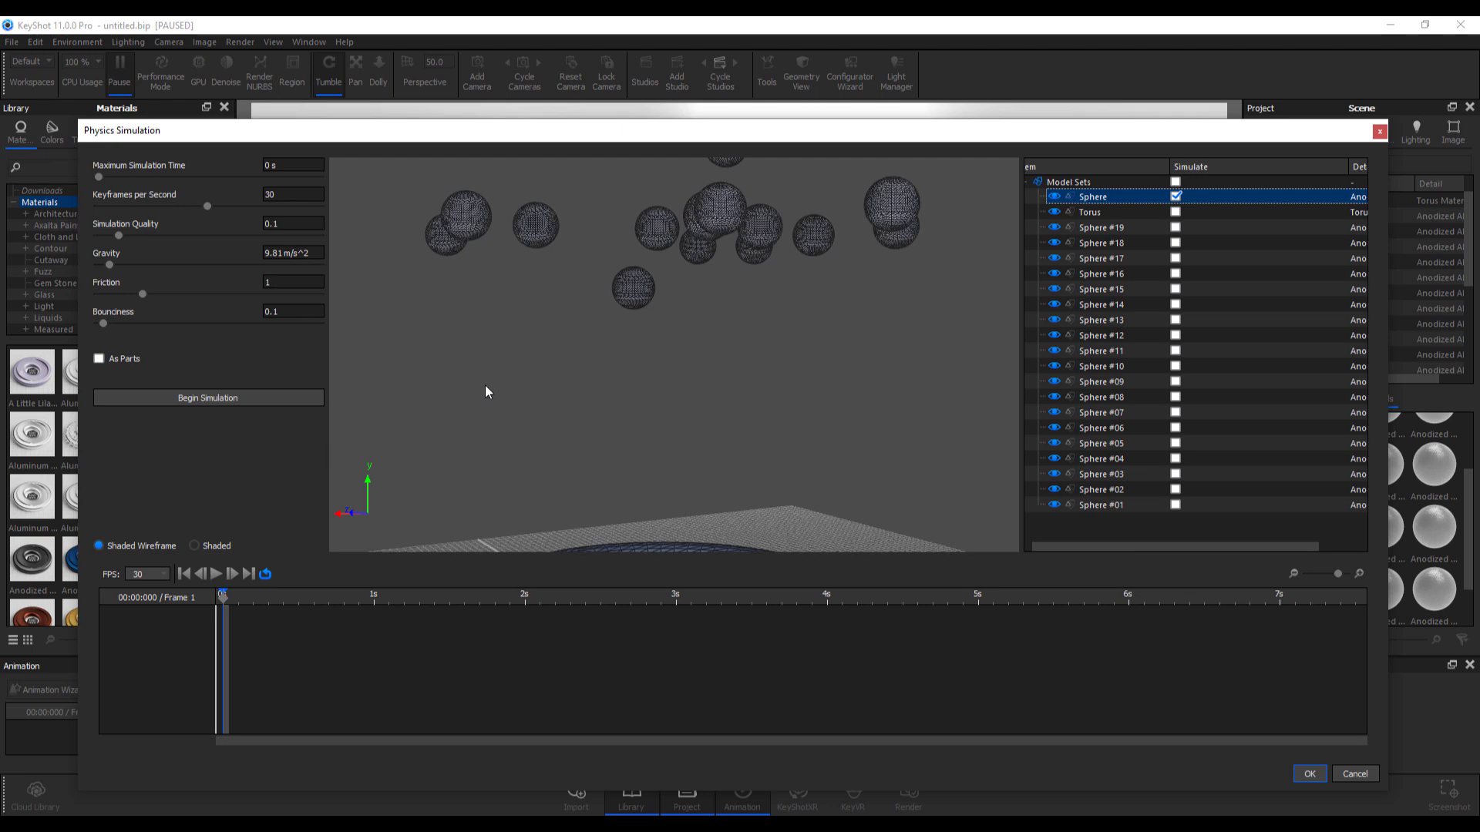
{"action": "scroll", "coordinate": [717, 323], "scroll_direction": "down", "scroll_amount": 5}
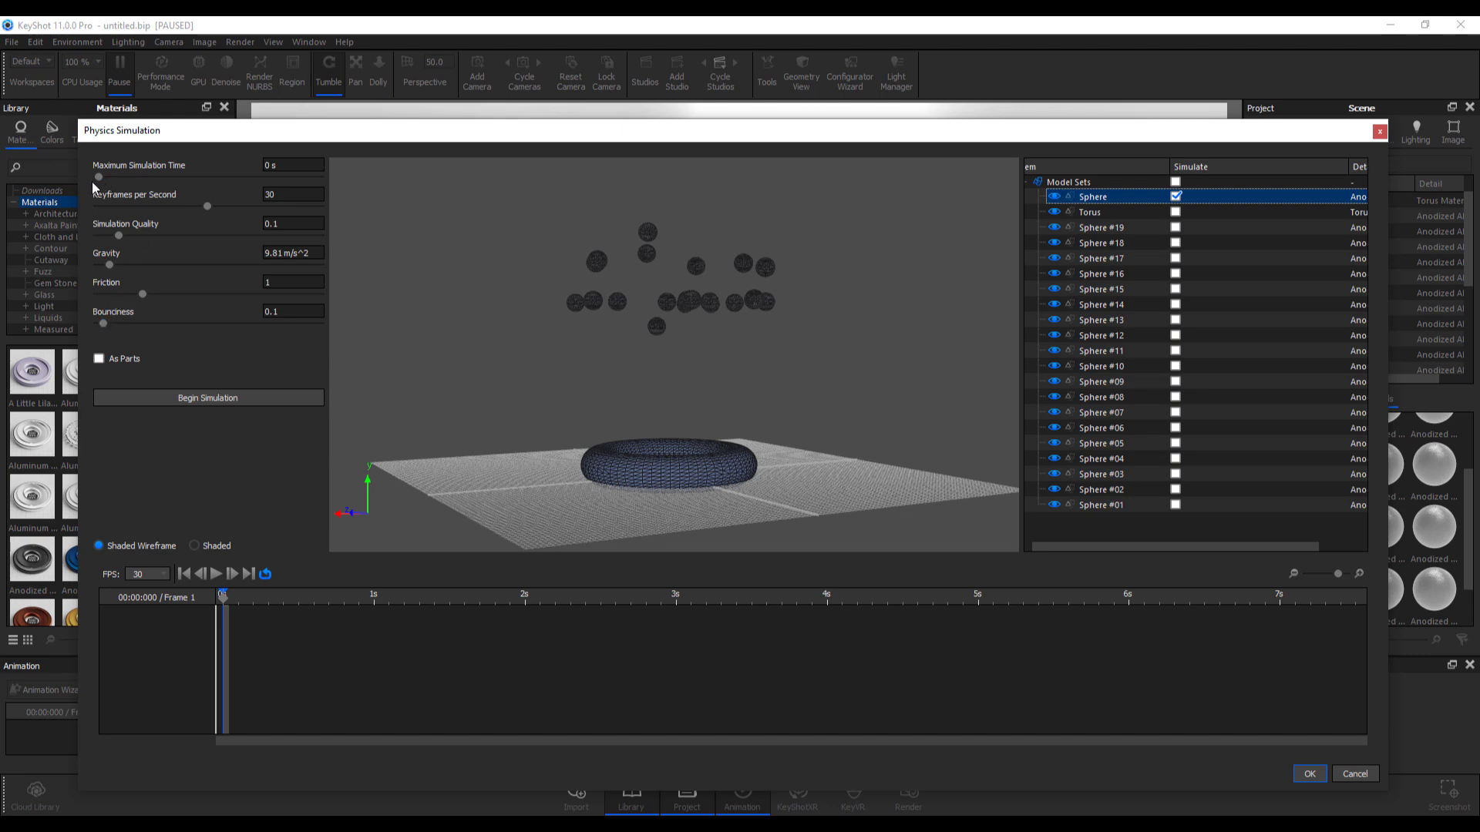
{"action": "left_click_drag", "start_coordinate": [98, 178], "coordinate": [104, 178]}
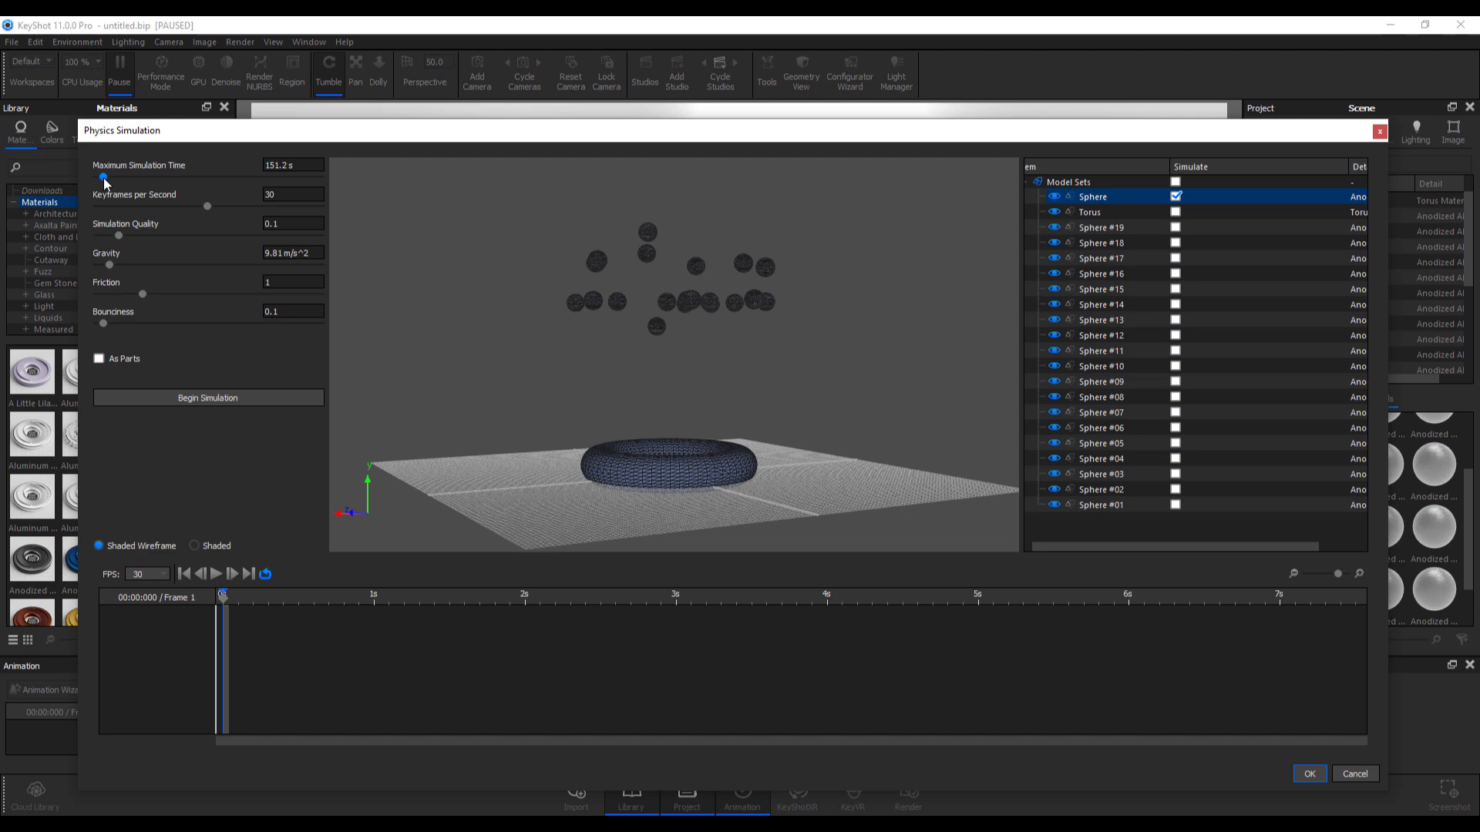
Run and stop the physics simulation, then scrub the resulting 4.039 s timeline clip
{"action": "left_click", "coordinate": [193, 402]}
{"action": "left_click", "coordinate": [200, 399]}
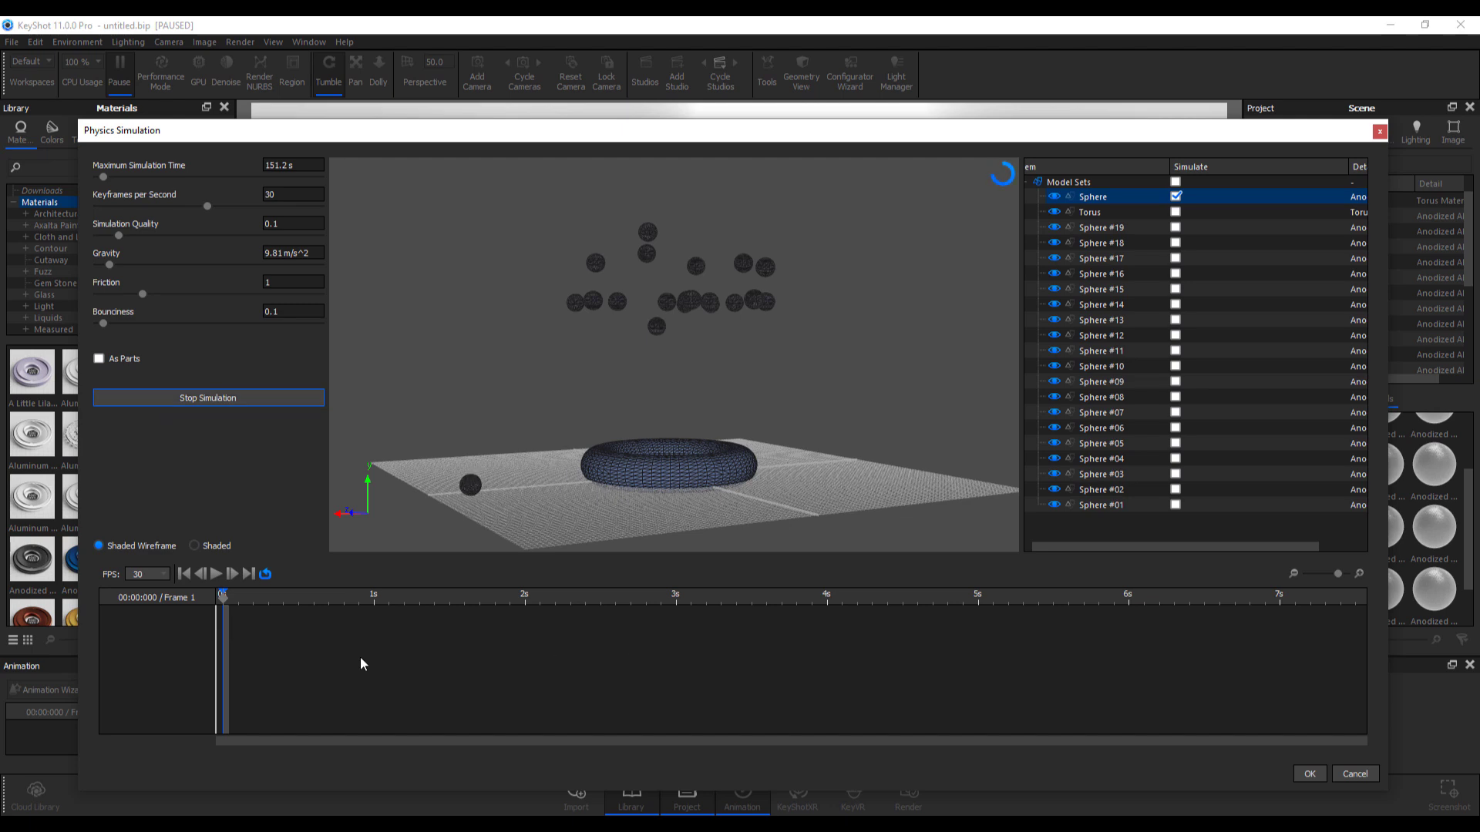
{"action": "left_click", "coordinate": [249, 401]}
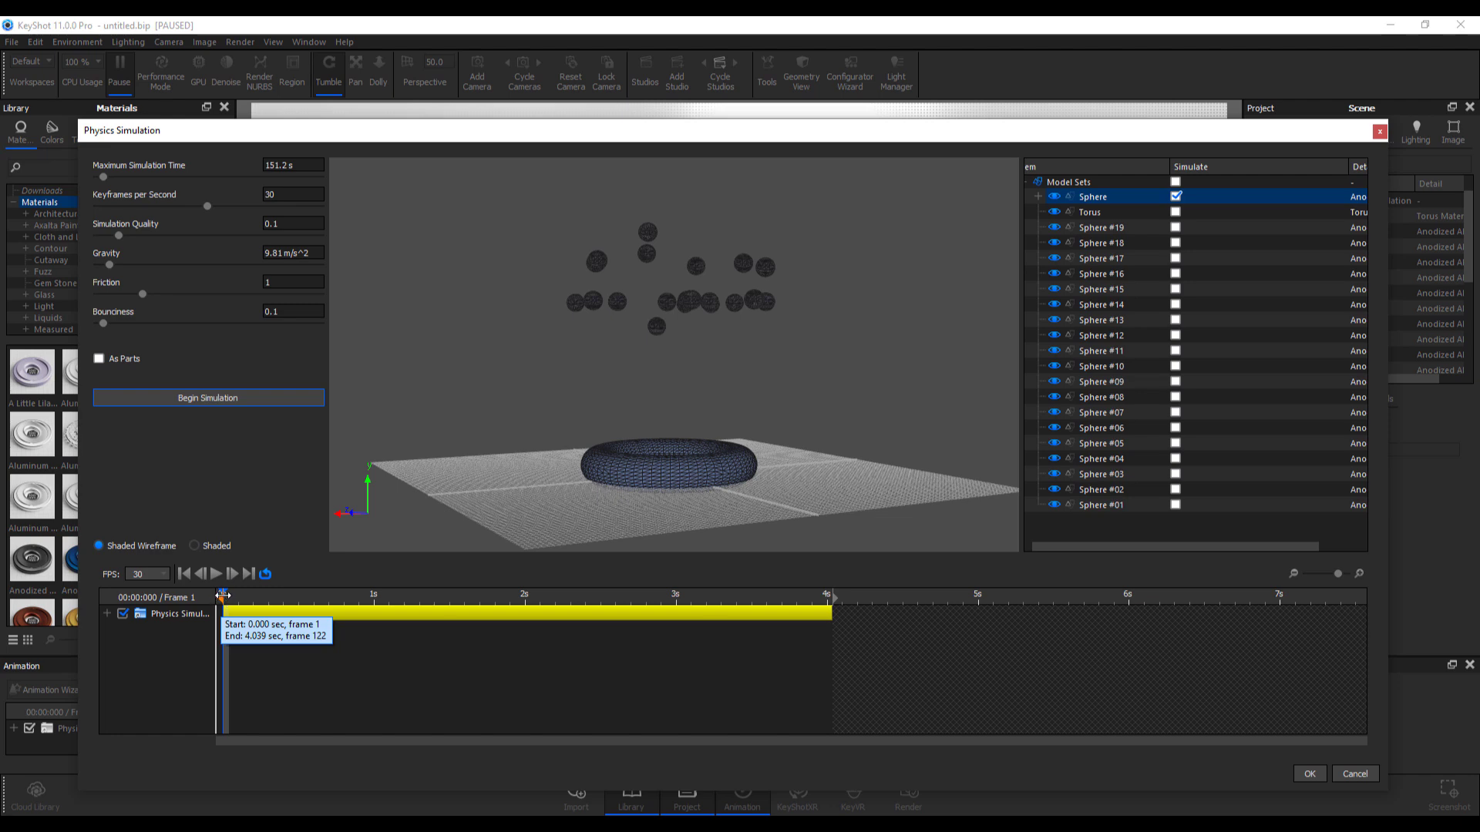
{"action": "left_click_drag", "start_coordinate": [226, 594], "coordinate": [194, 593]}
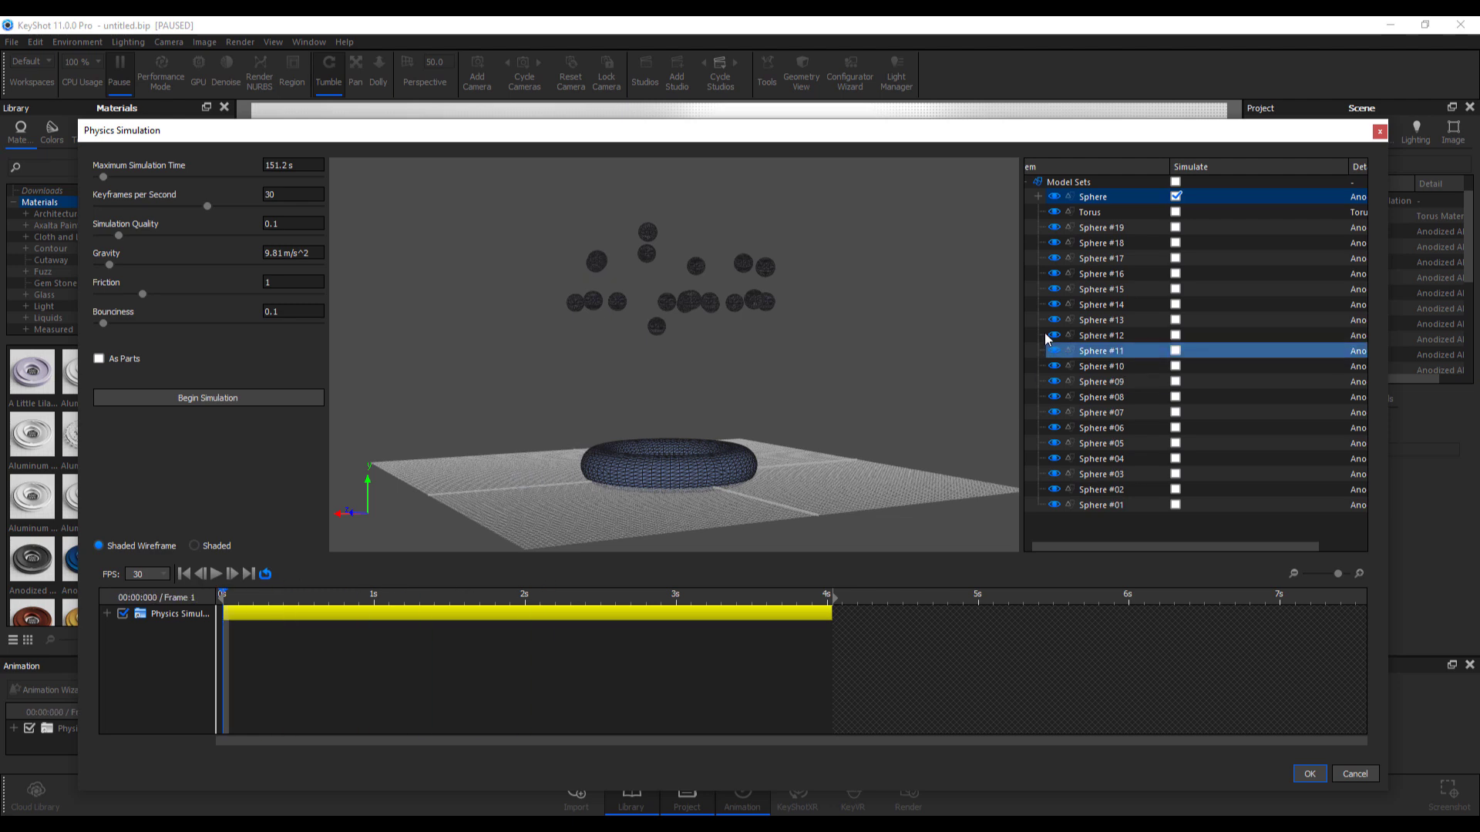
Exclude the original Sphere from the simulation and include Spheres #18 through #01
{"action": "left_click", "coordinate": [1118, 229]}
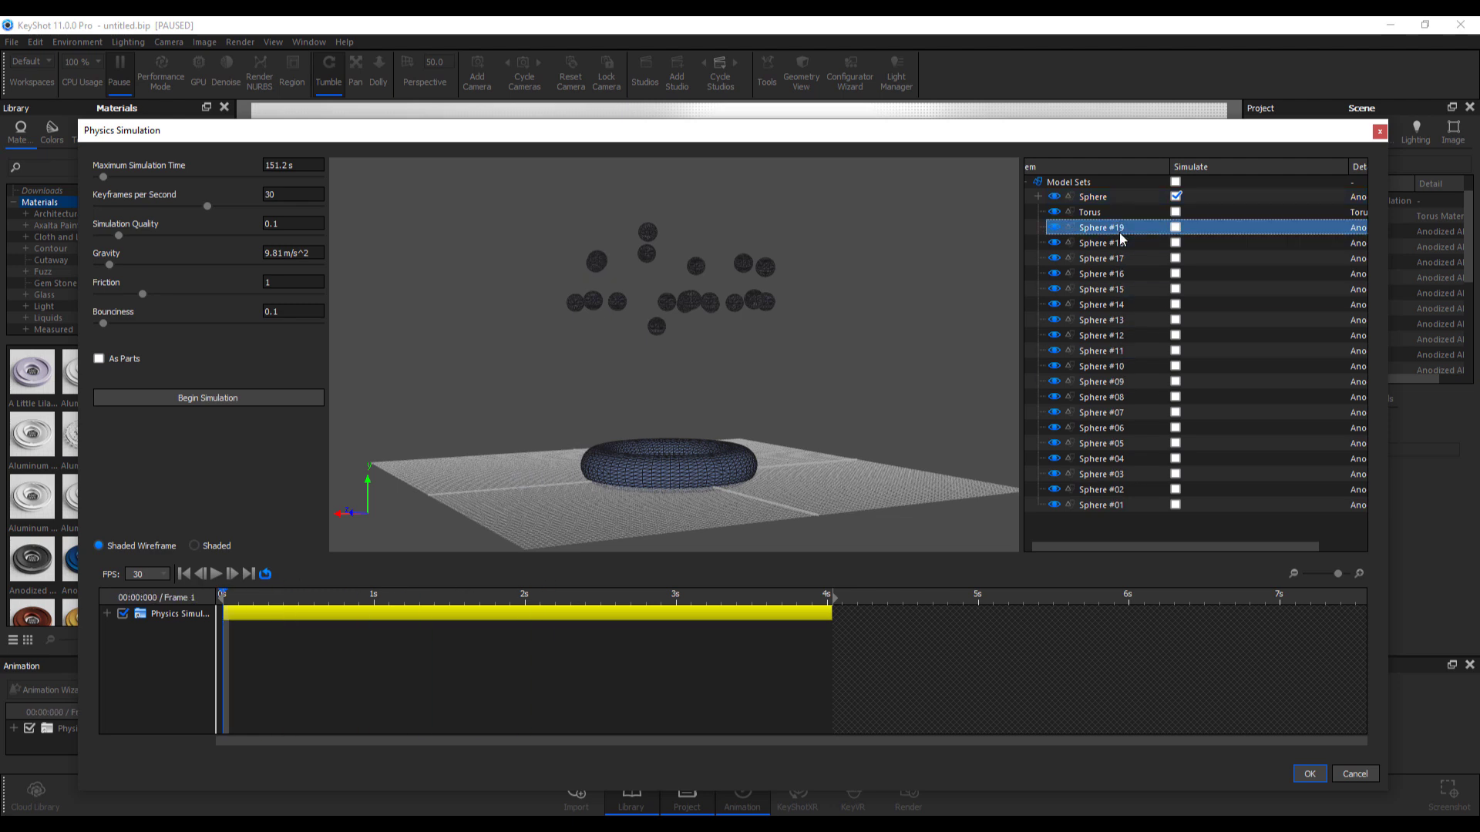
{"action": "left_click", "coordinate": [1186, 236]}
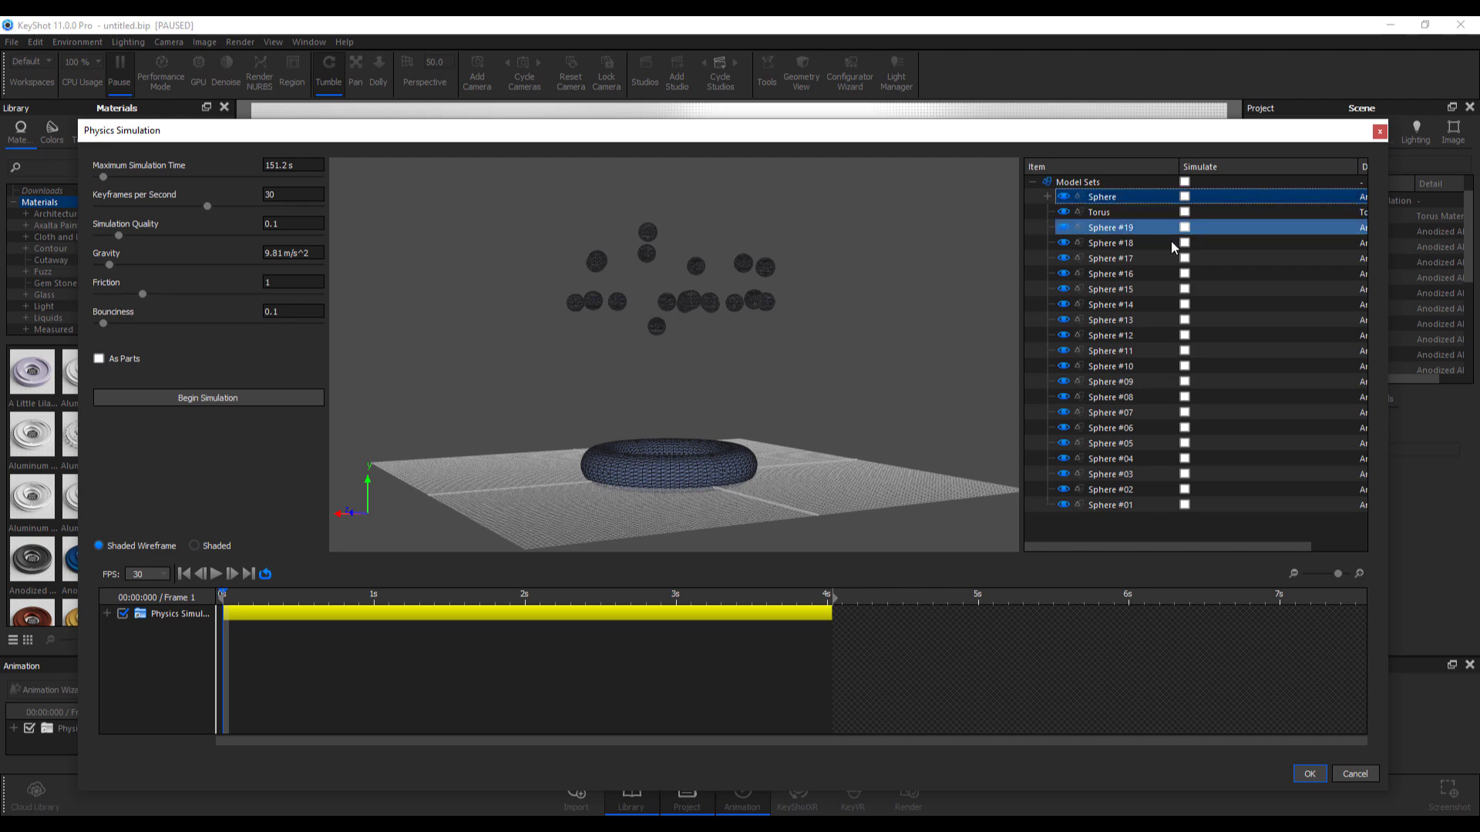
{"action": "left_click", "coordinate": [1117, 243]}
{"action": "left_click", "coordinate": [1125, 507], "text": "shift"}
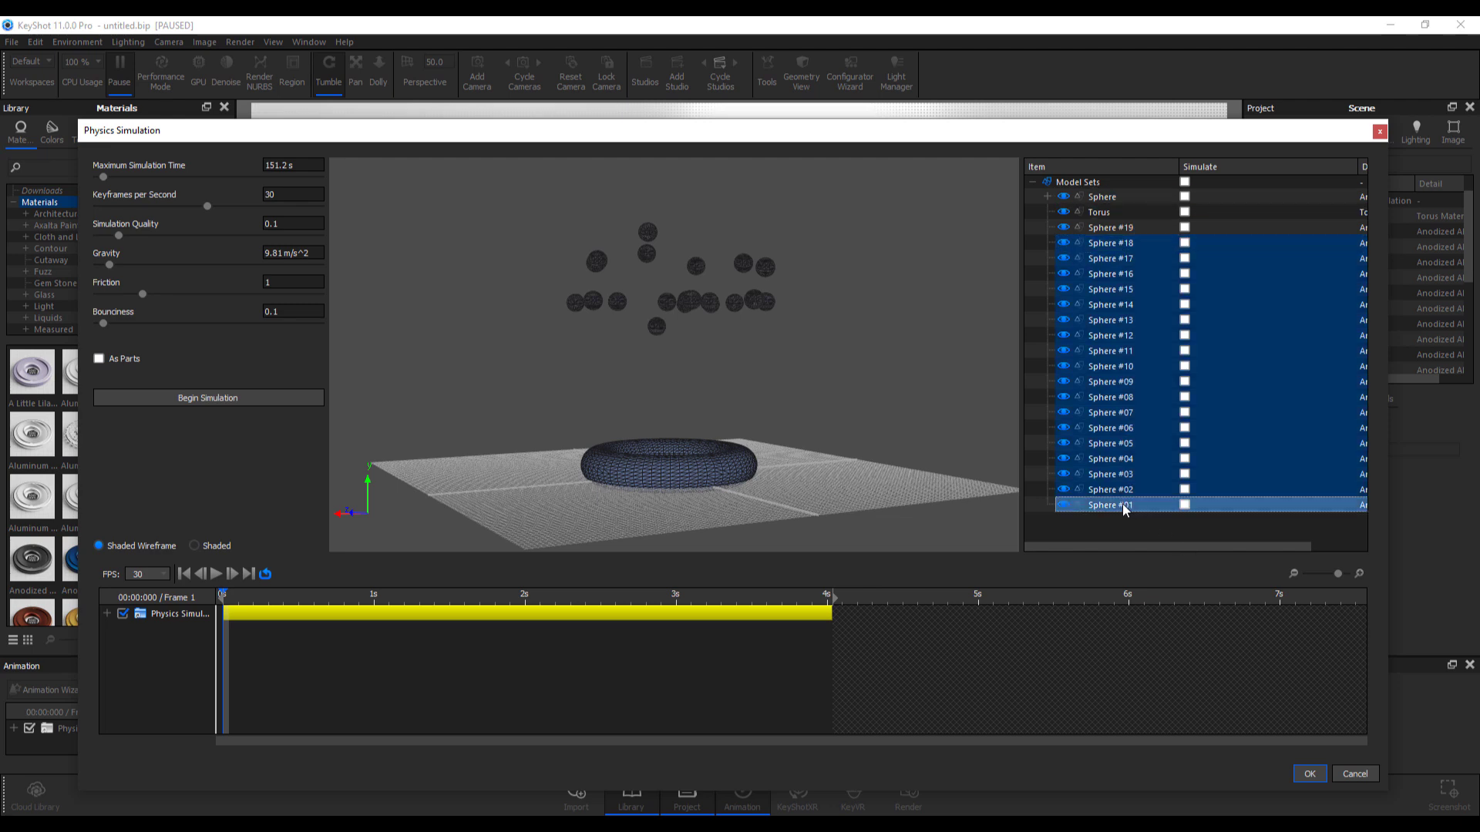
{"action": "left_click", "coordinate": [1185, 243]}
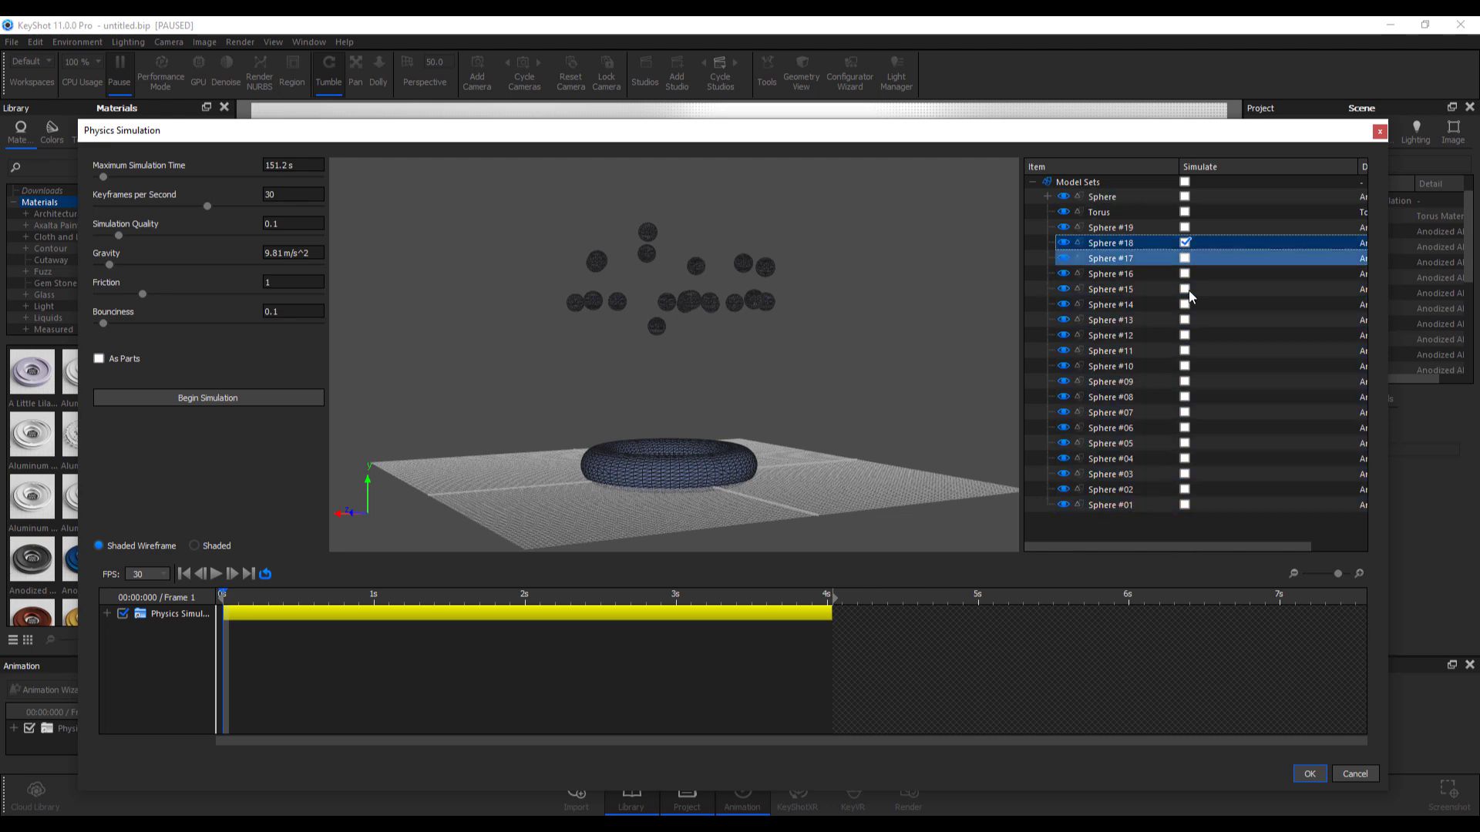
{"action": "key", "text": "Down"}
{"action": "key", "text": "space"}
{"action": "key", "text": "Down"}
{"action": "key", "text": "space"}
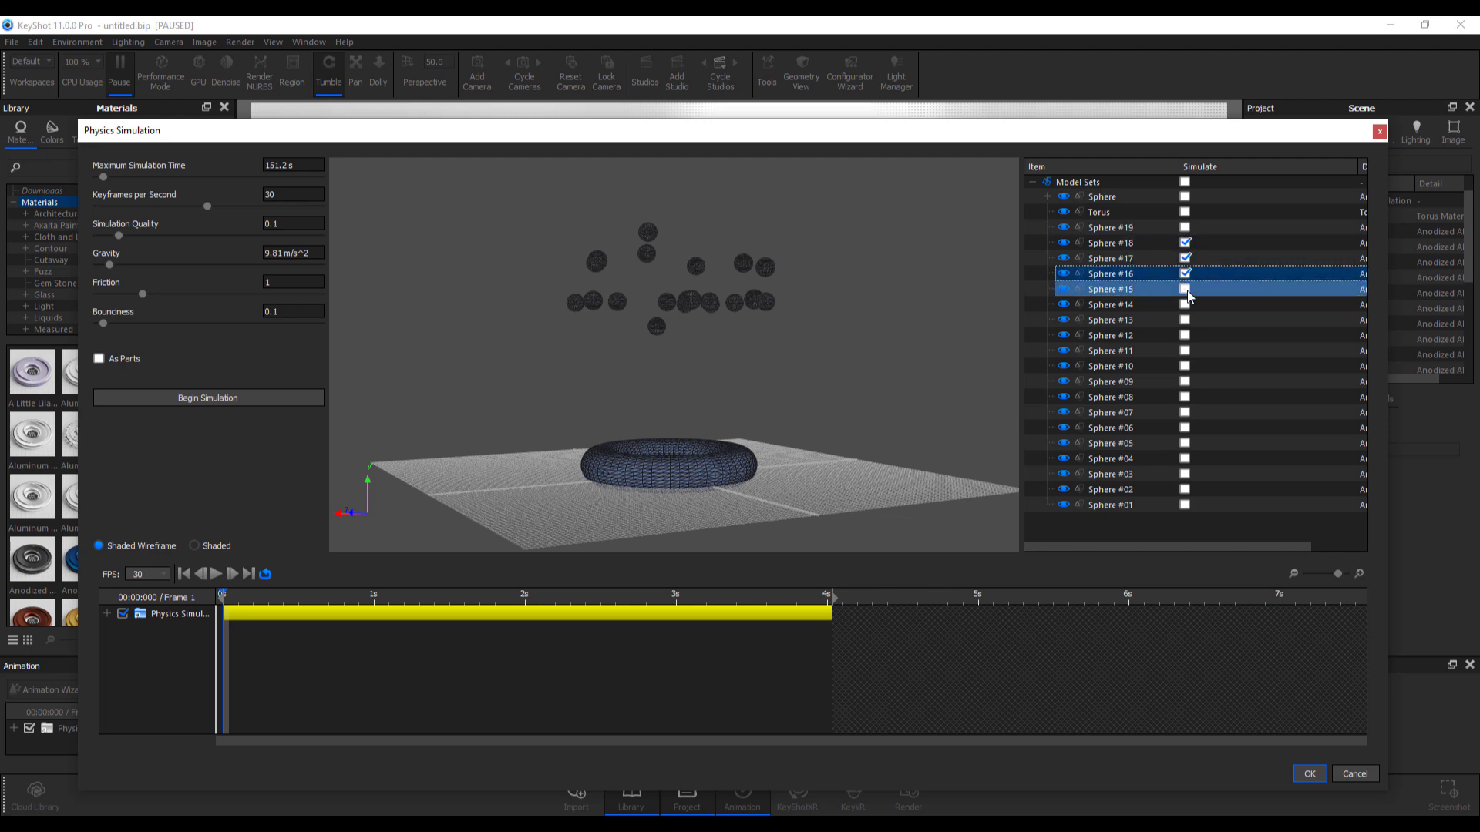
{"action": "left_click", "coordinate": [1185, 289]}
{"action": "left_click", "coordinate": [1186, 305]}
{"action": "left_click", "coordinate": [1186, 320]}
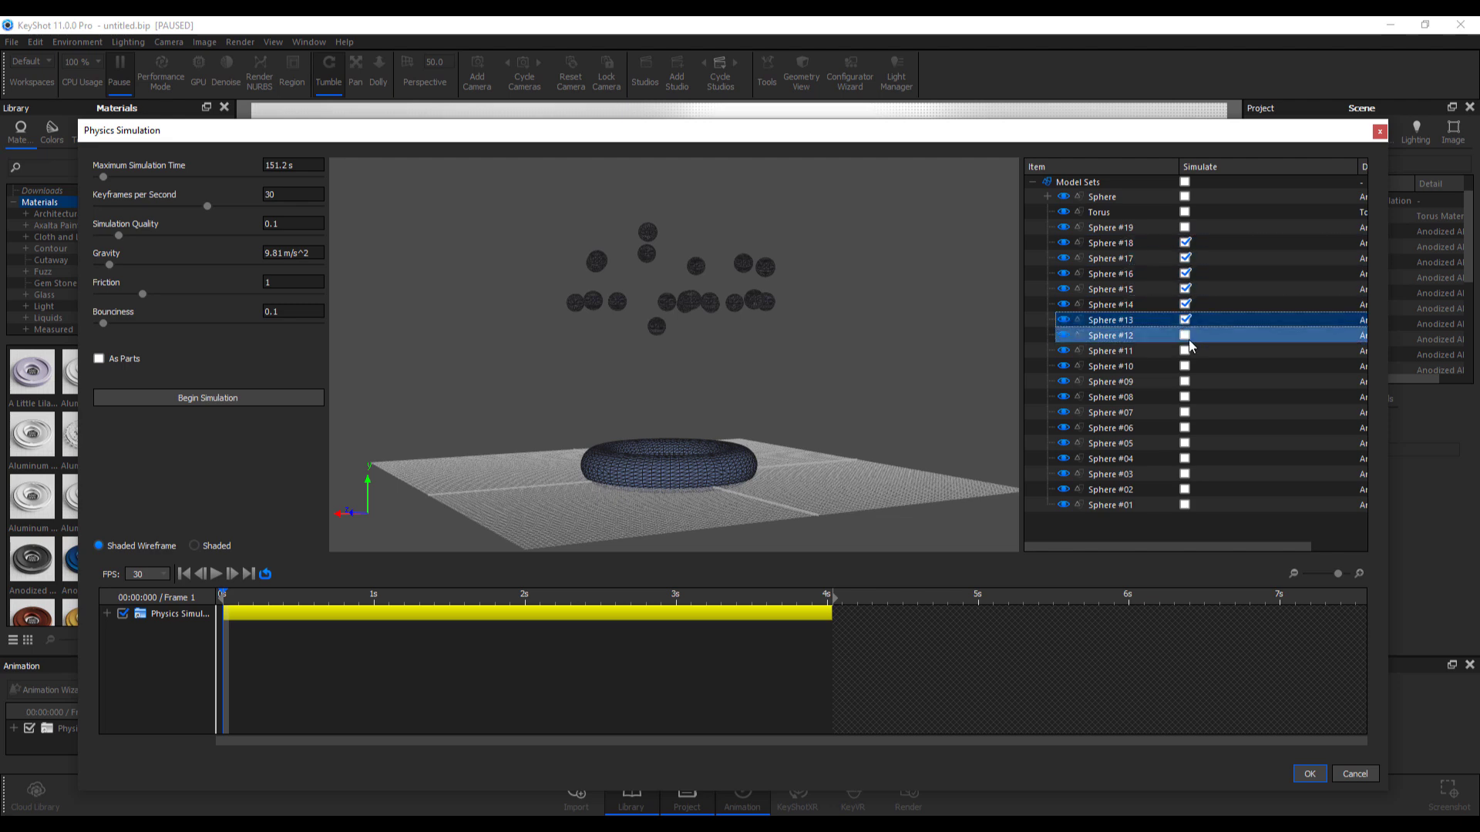
{"action": "left_click", "coordinate": [1185, 336]}
{"action": "left_click", "coordinate": [1185, 350]}
{"action": "left_click", "coordinate": [1186, 366]}
{"action": "left_click", "coordinate": [1185, 381]}
{"action": "left_click", "coordinate": [1185, 397]}
{"action": "left_click", "coordinate": [1185, 412]}
{"action": "left_click", "coordinate": [1186, 427]}
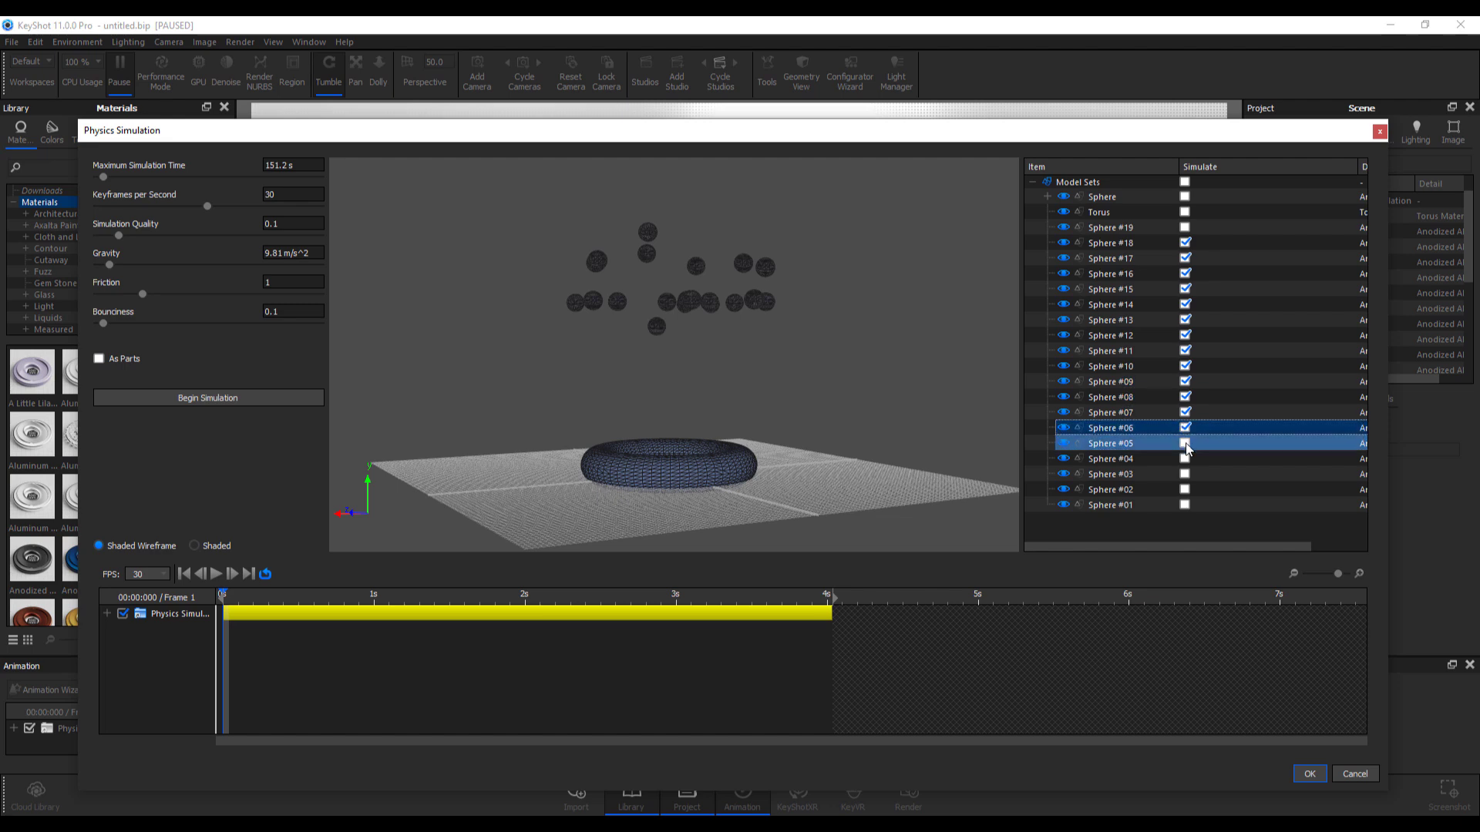
{"action": "left_click", "coordinate": [1185, 443]}
{"action": "left_click", "coordinate": [1185, 458]}
{"action": "left_click", "coordinate": [1185, 474]}
{"action": "left_click", "coordinate": [1185, 490]}
{"action": "left_click", "coordinate": [1185, 505]}
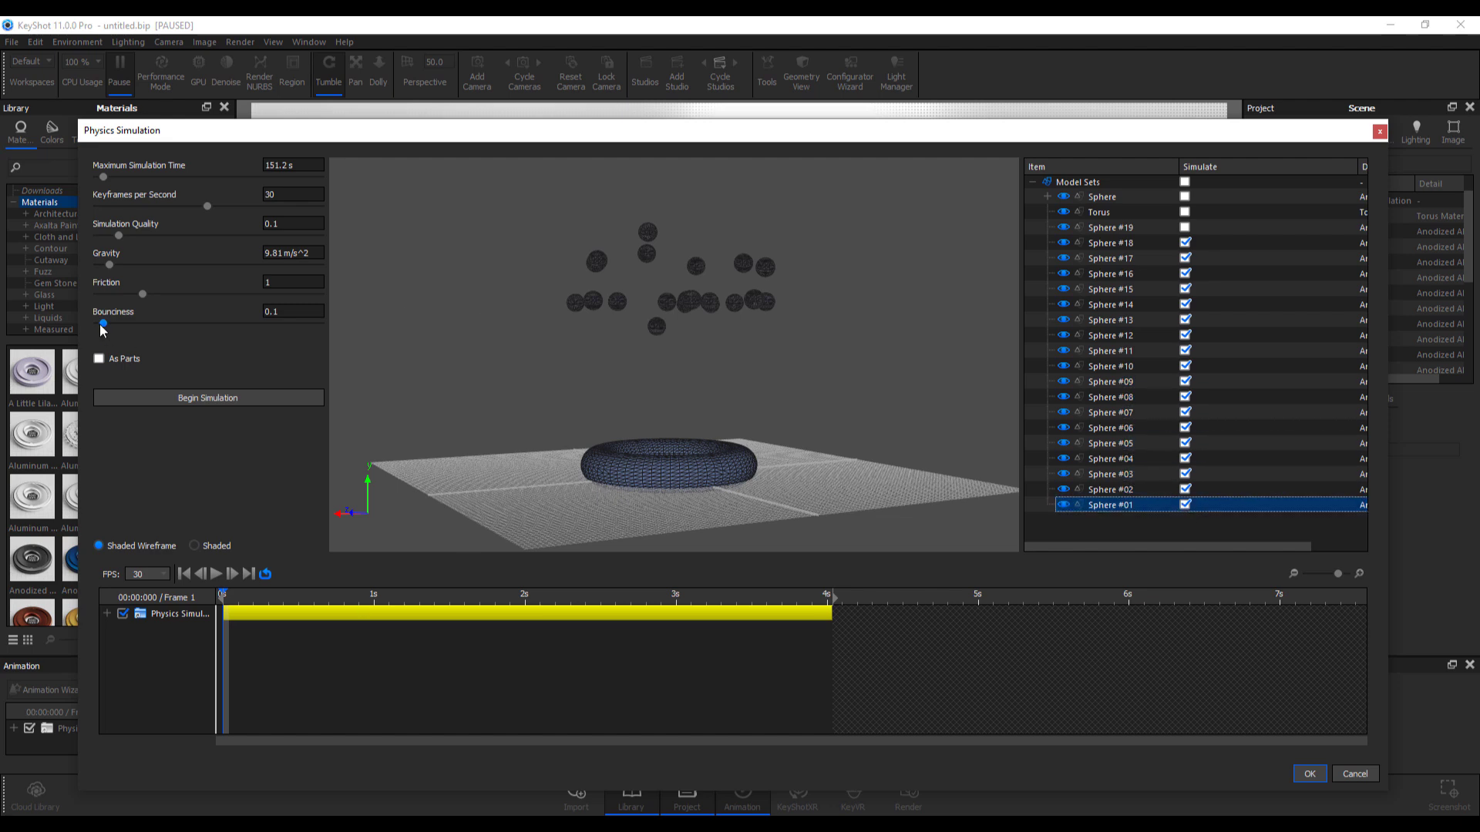
Set gravity to 20.2 m/s^2 and bounciness to 0.14, then rerun the simulation
{"action": "left_click", "coordinate": [116, 265]}
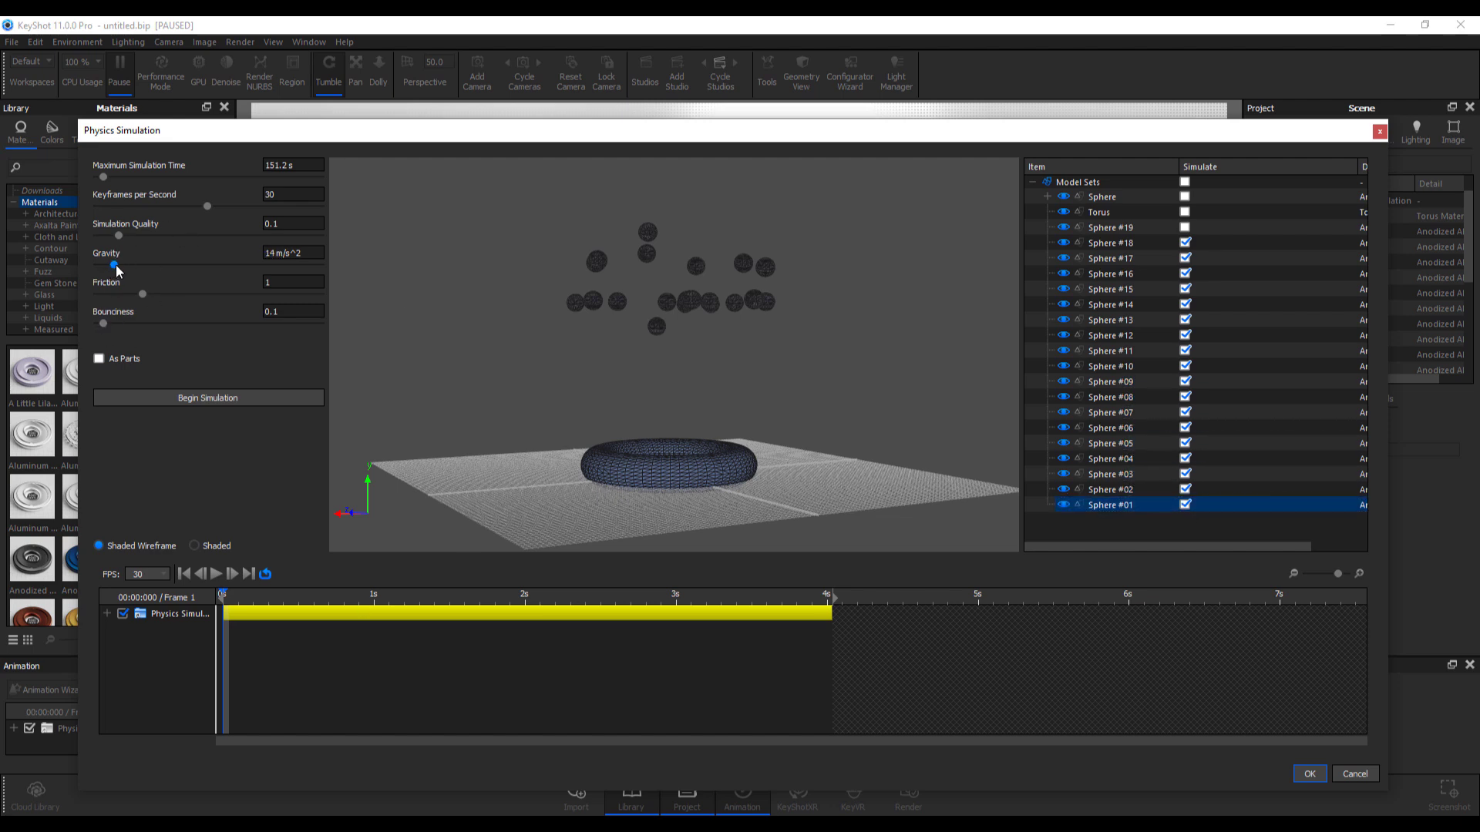
{"action": "left_click", "coordinate": [105, 324]}
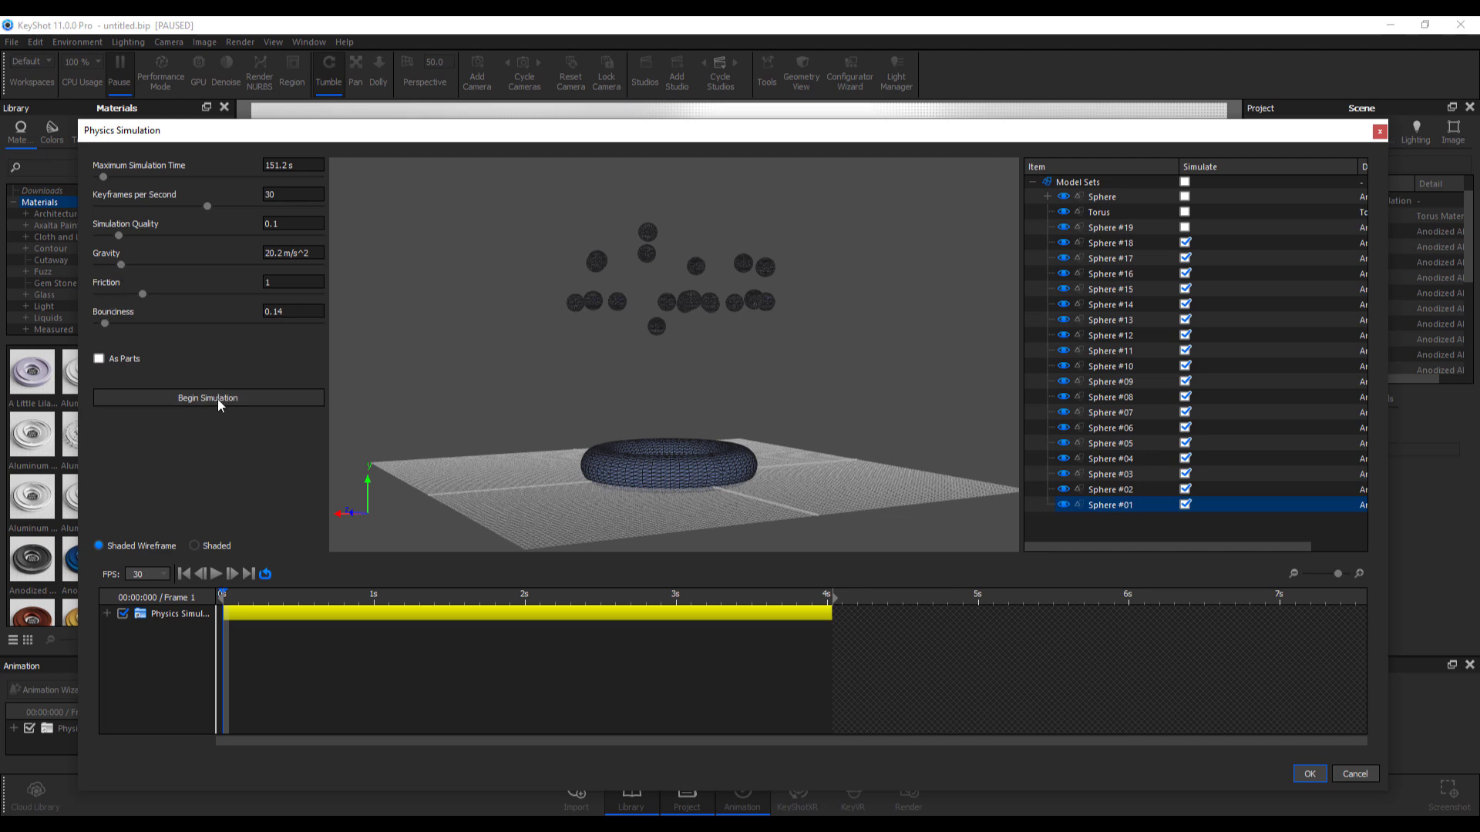
{"action": "left_click", "coordinate": [222, 398]}
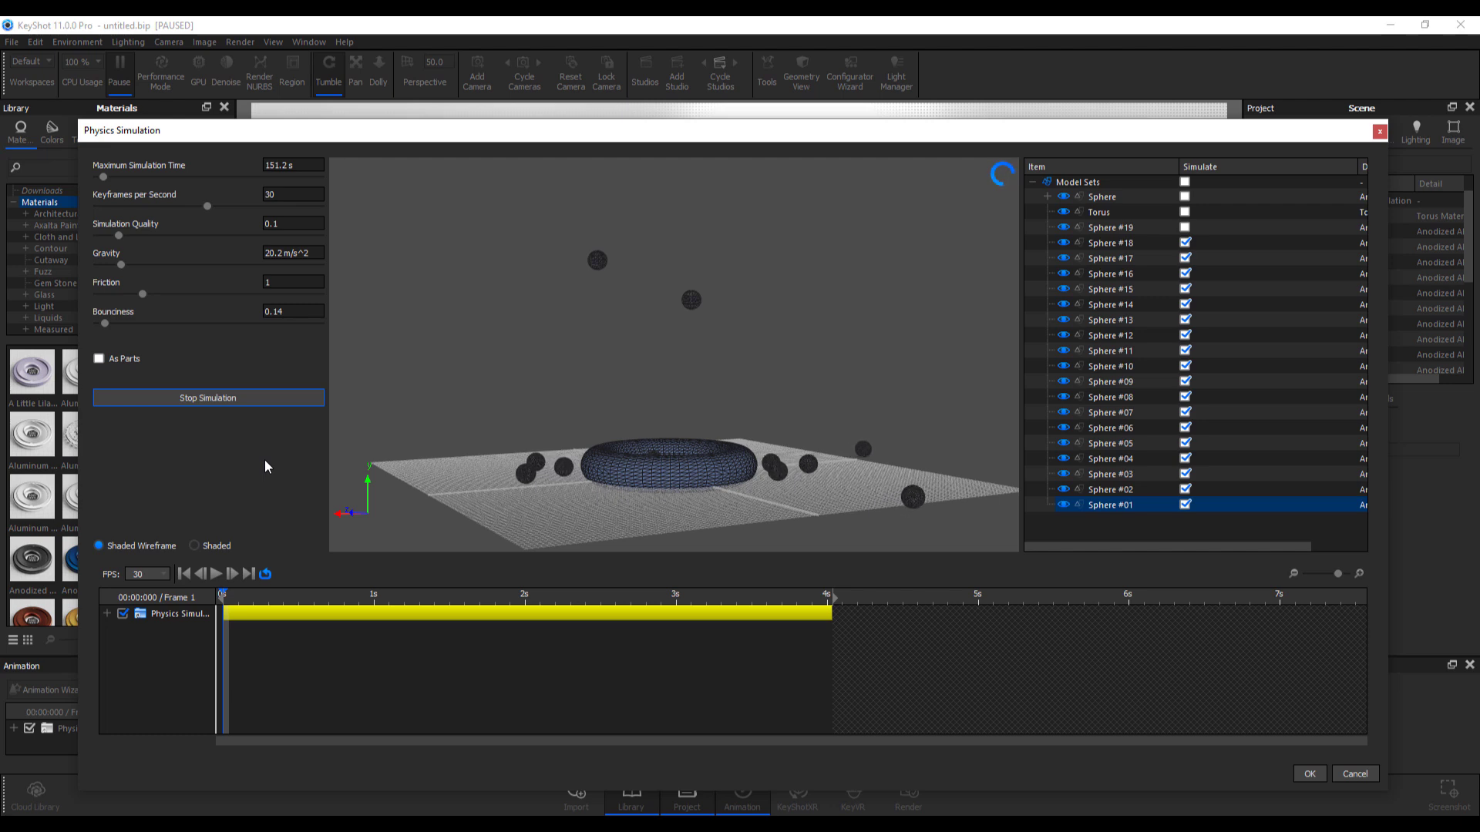
Stop the simulation, expand its timeline track, and shorten the Sphere clip to 2.8 seconds
{"action": "left_click", "coordinate": [235, 402]}
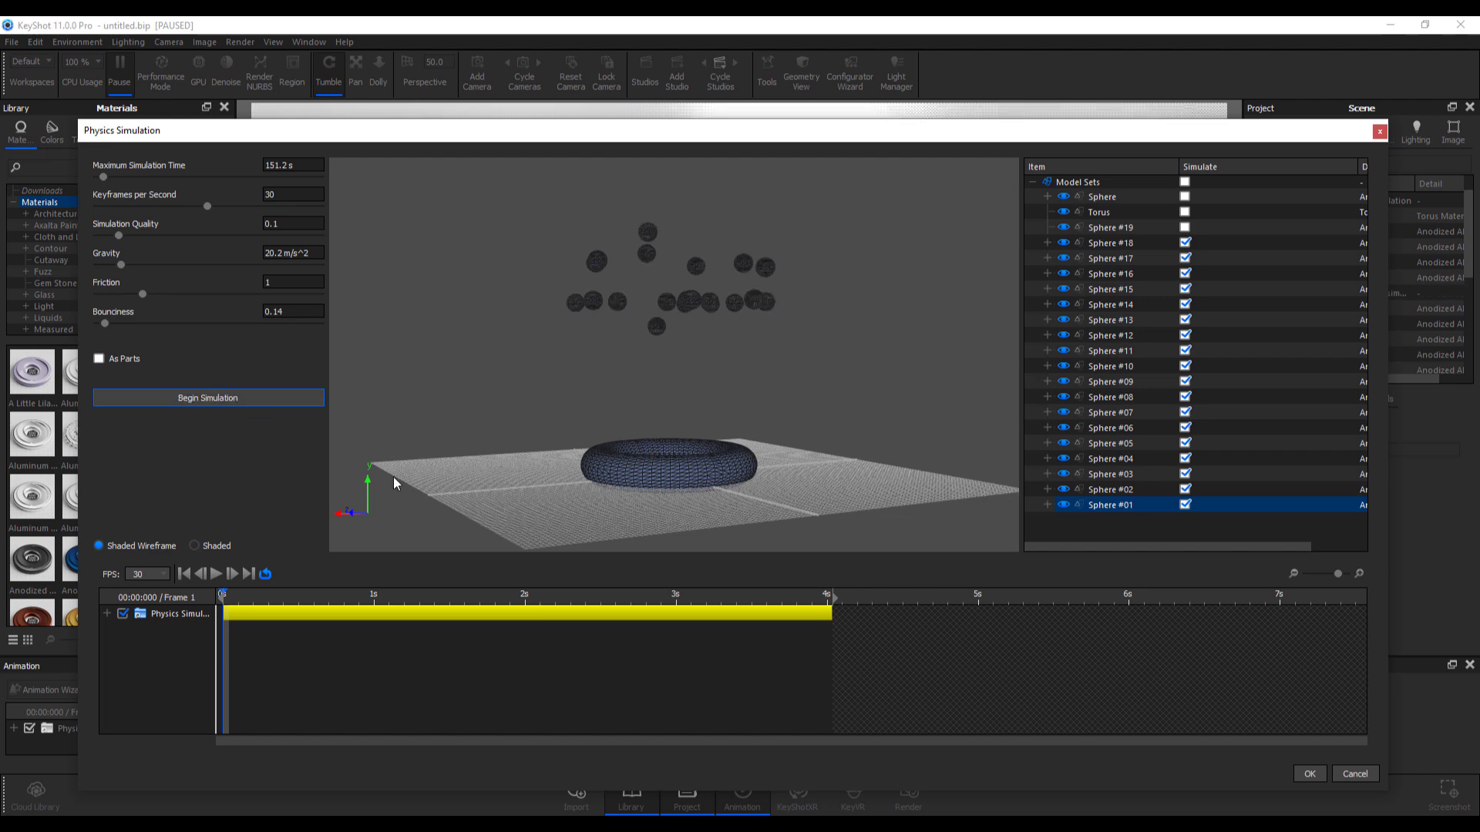
{"action": "left_click", "coordinate": [106, 613]}
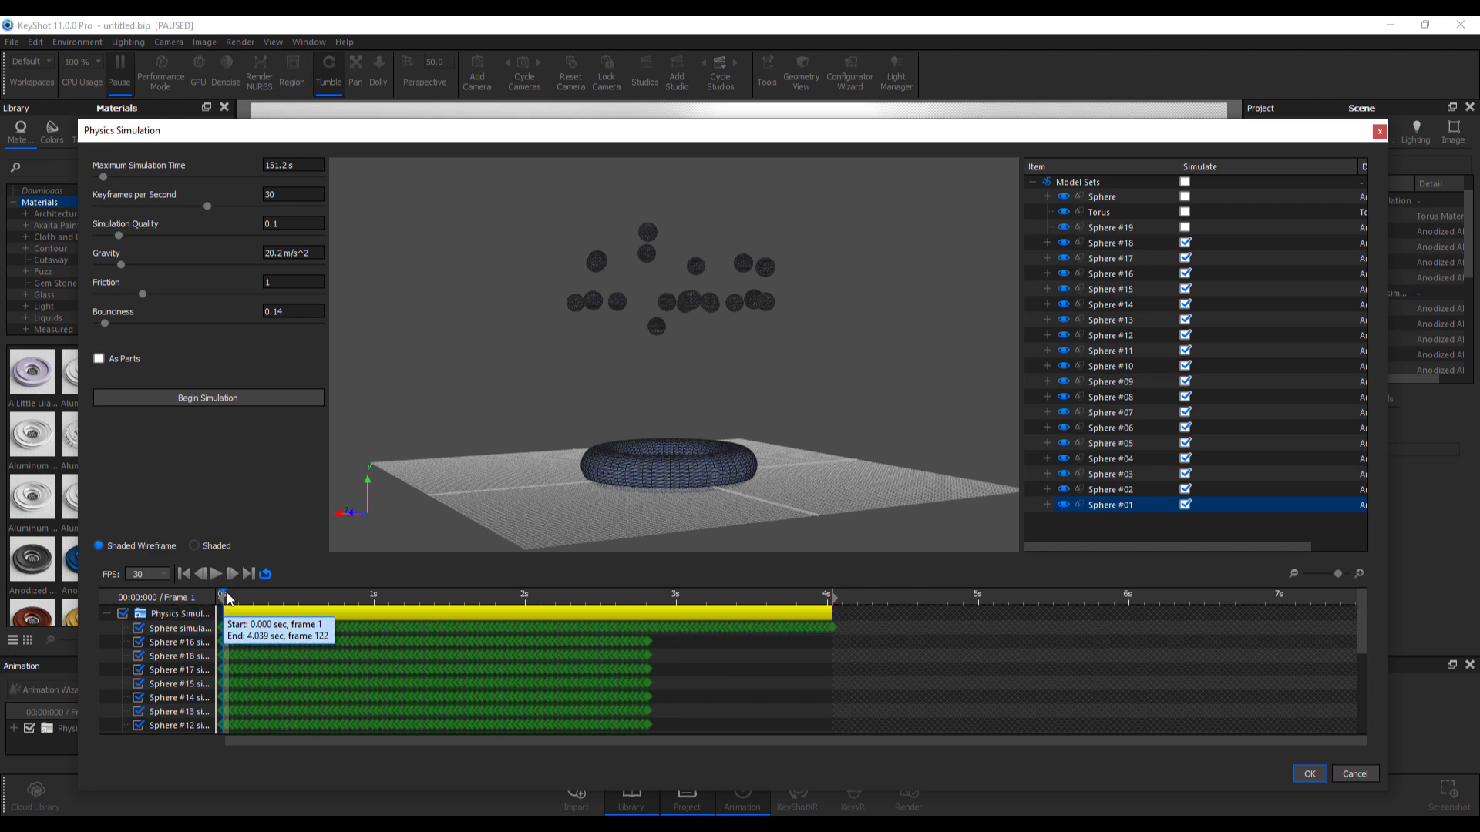
{"action": "left_click_drag", "start_coordinate": [227, 594], "coordinate": [292, 610]}
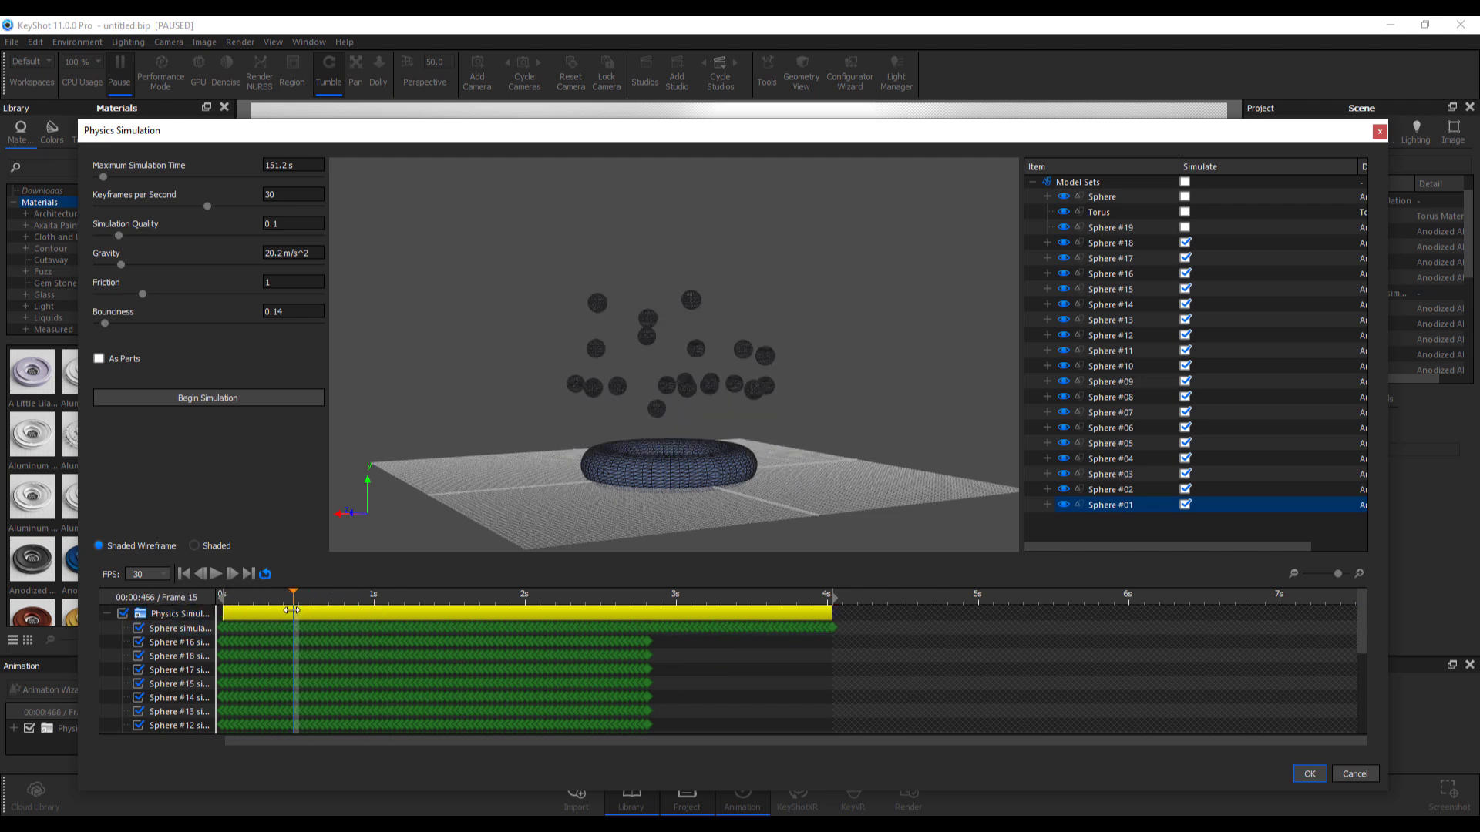
{"action": "left_click", "coordinate": [843, 641]}
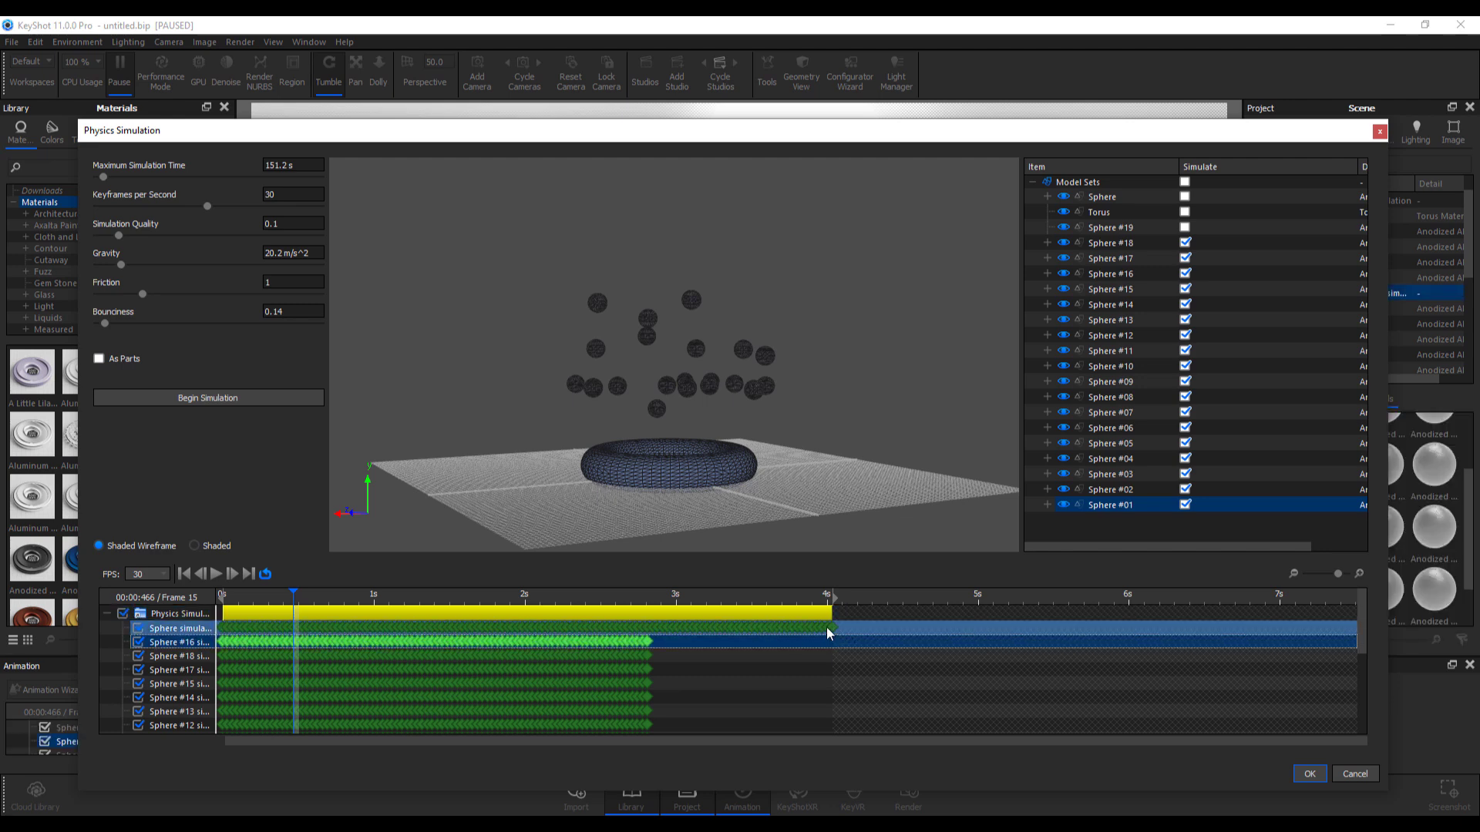
{"action": "left_click", "coordinate": [827, 629]}
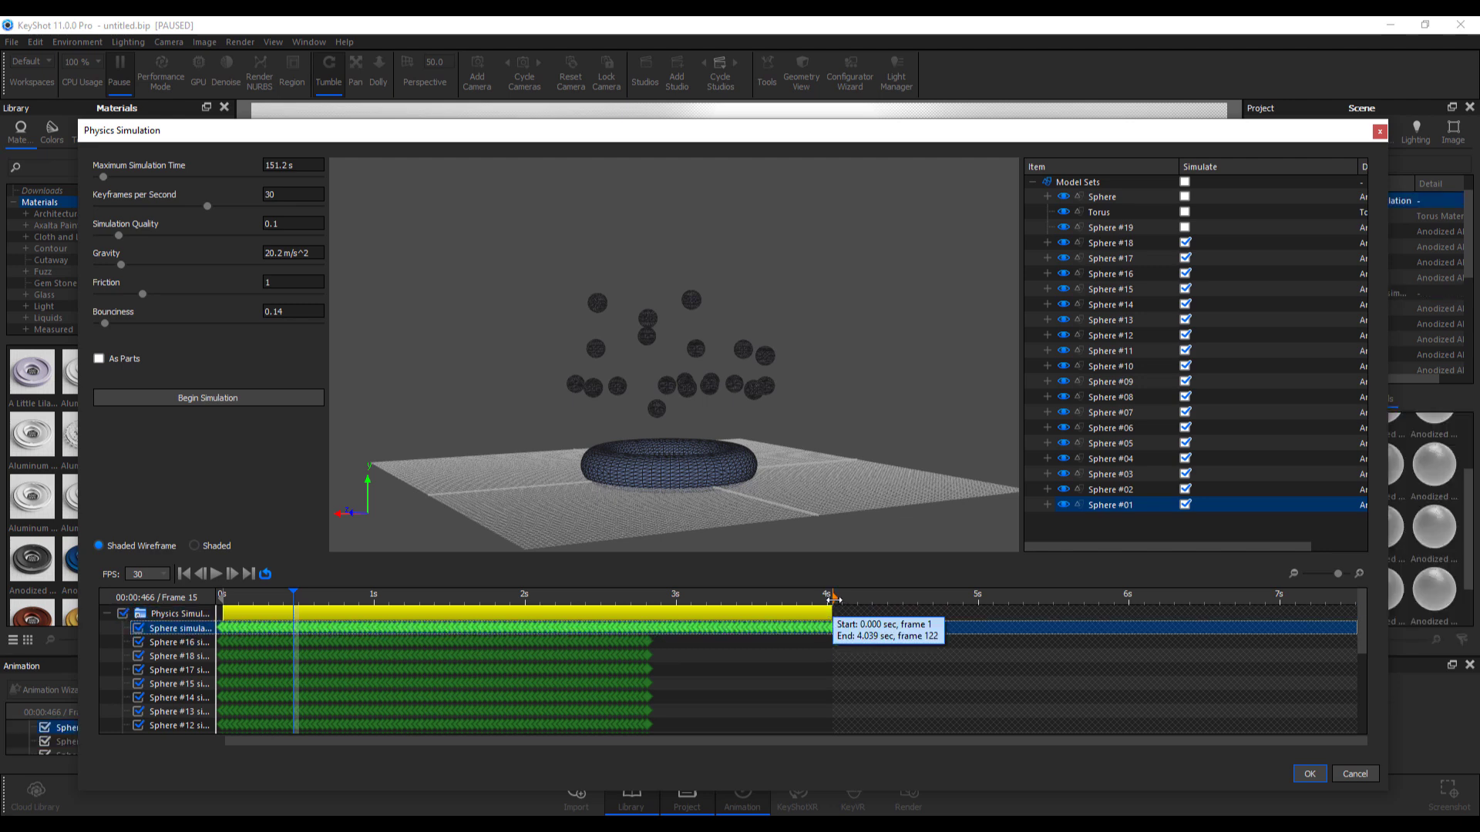
{"action": "mouse_move", "coordinate": [830, 597]}
{"action": "left_mouse_down"}
{"action": "mouse_move", "coordinate": [647, 597]}
{"action": "mouse_move", "coordinate": [832, 598]}
{"action": "left_mouse_up"}
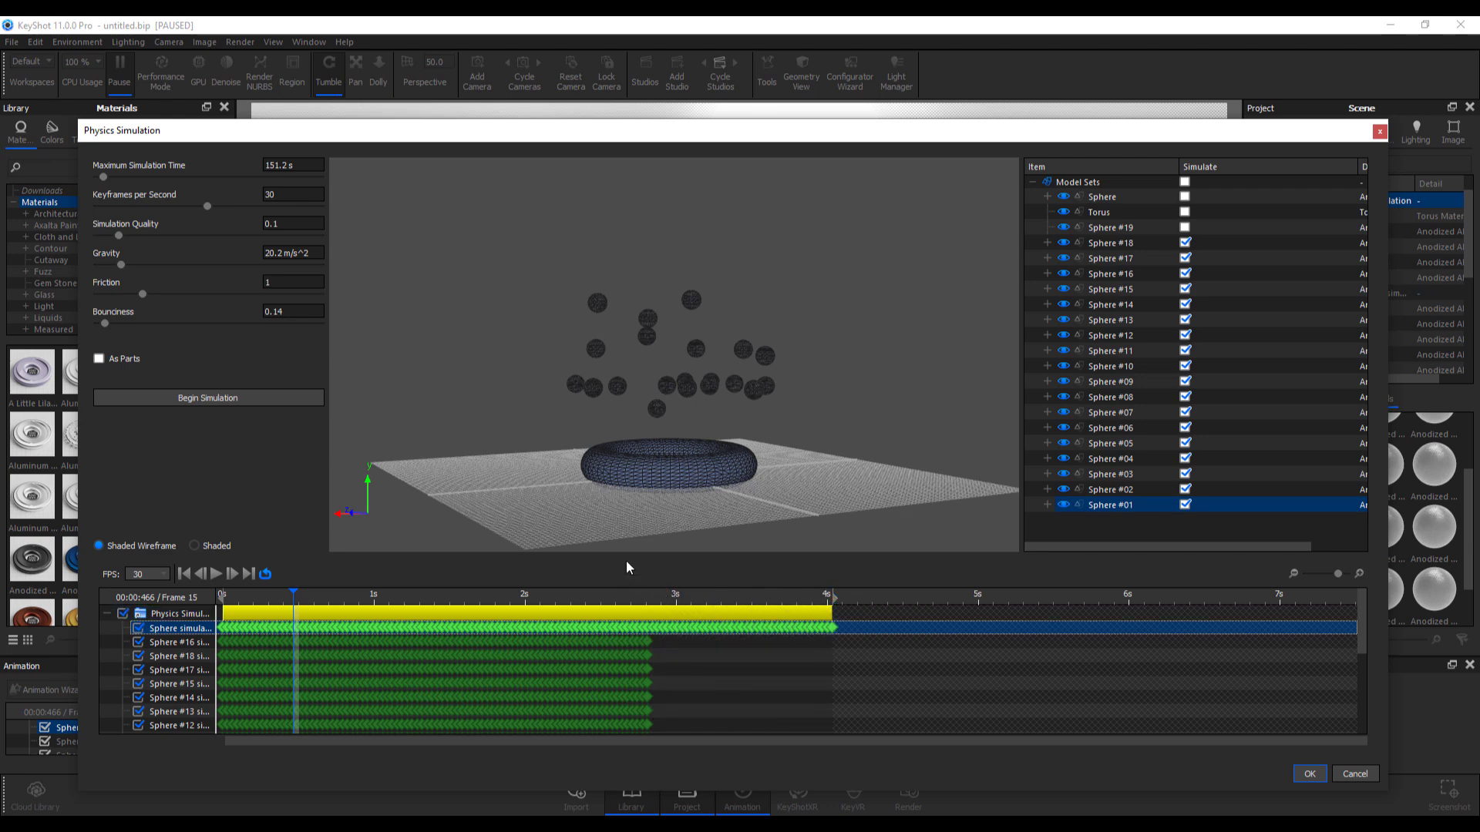
Remove Spheres #18 through #01 so only Sphere #19 is simulated
{"action": "left_click", "coordinate": [1185, 243]}
{"action": "left_click", "coordinate": [1185, 258]}
{"action": "left_click", "coordinate": [1185, 274]}
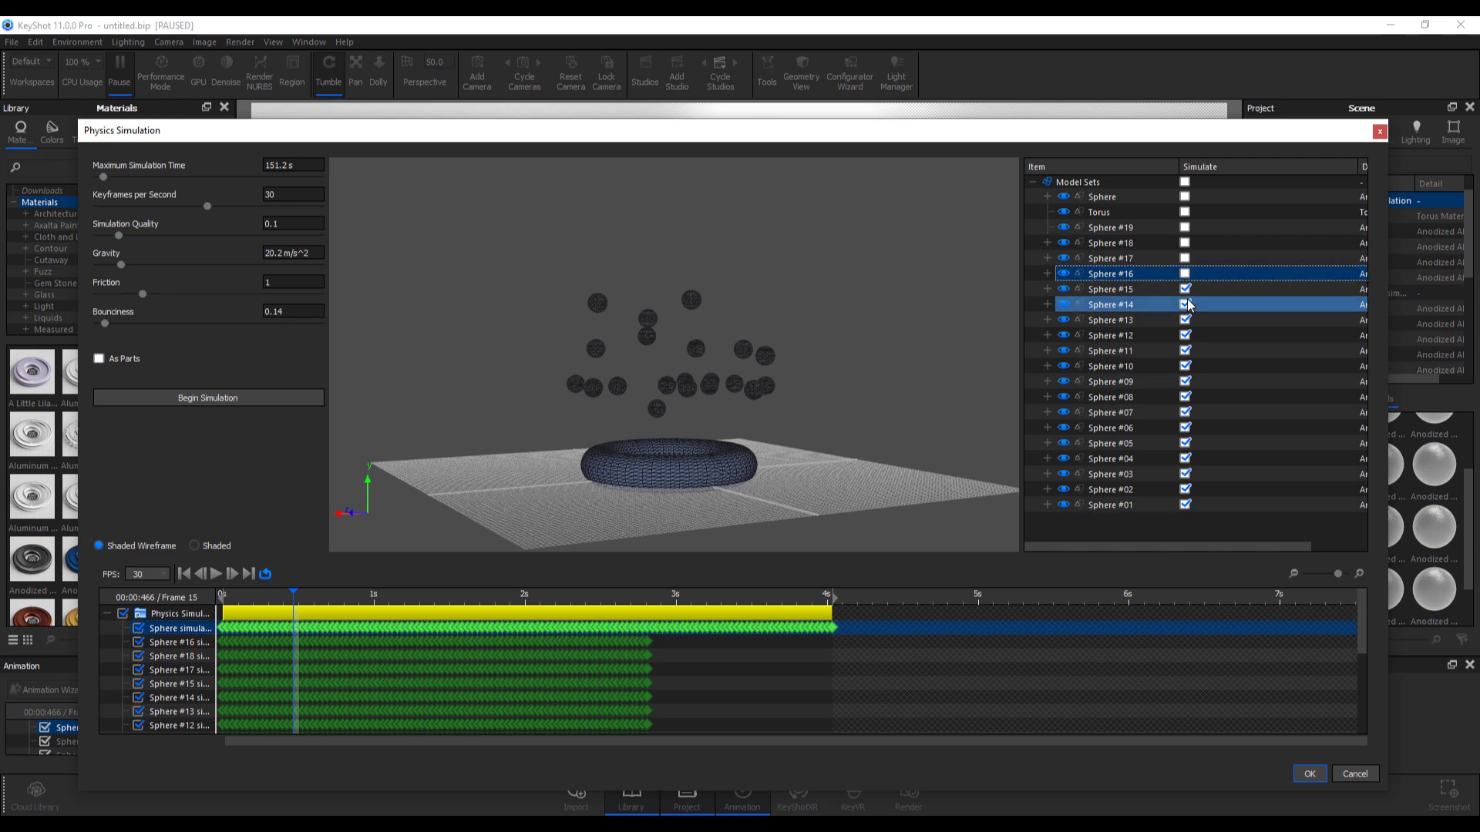
{"action": "left_click_drag", "start_coordinate": [1185, 292], "coordinate": [1187, 507]}
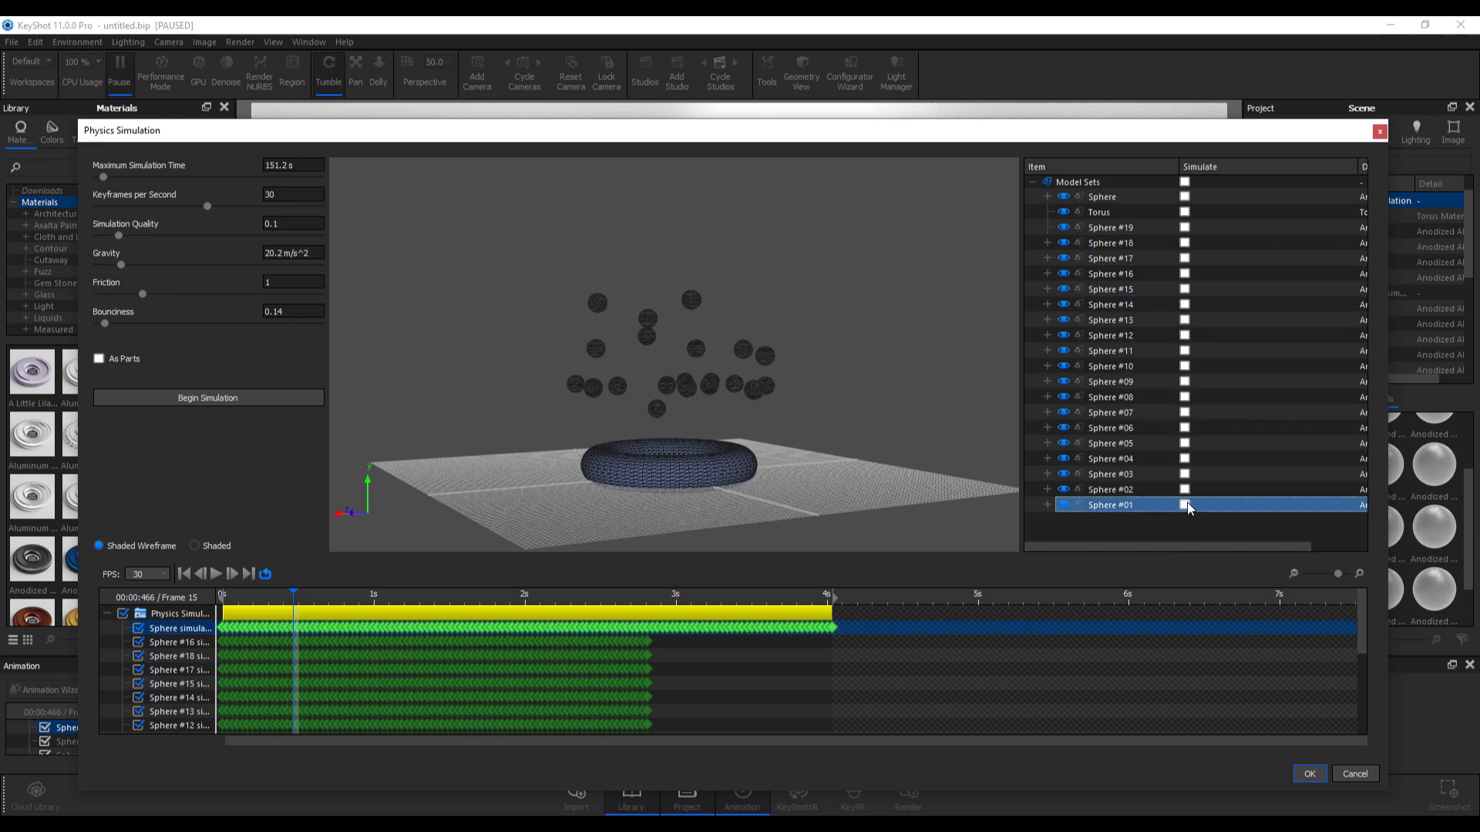
{"action": "left_click", "coordinate": [1185, 228]}
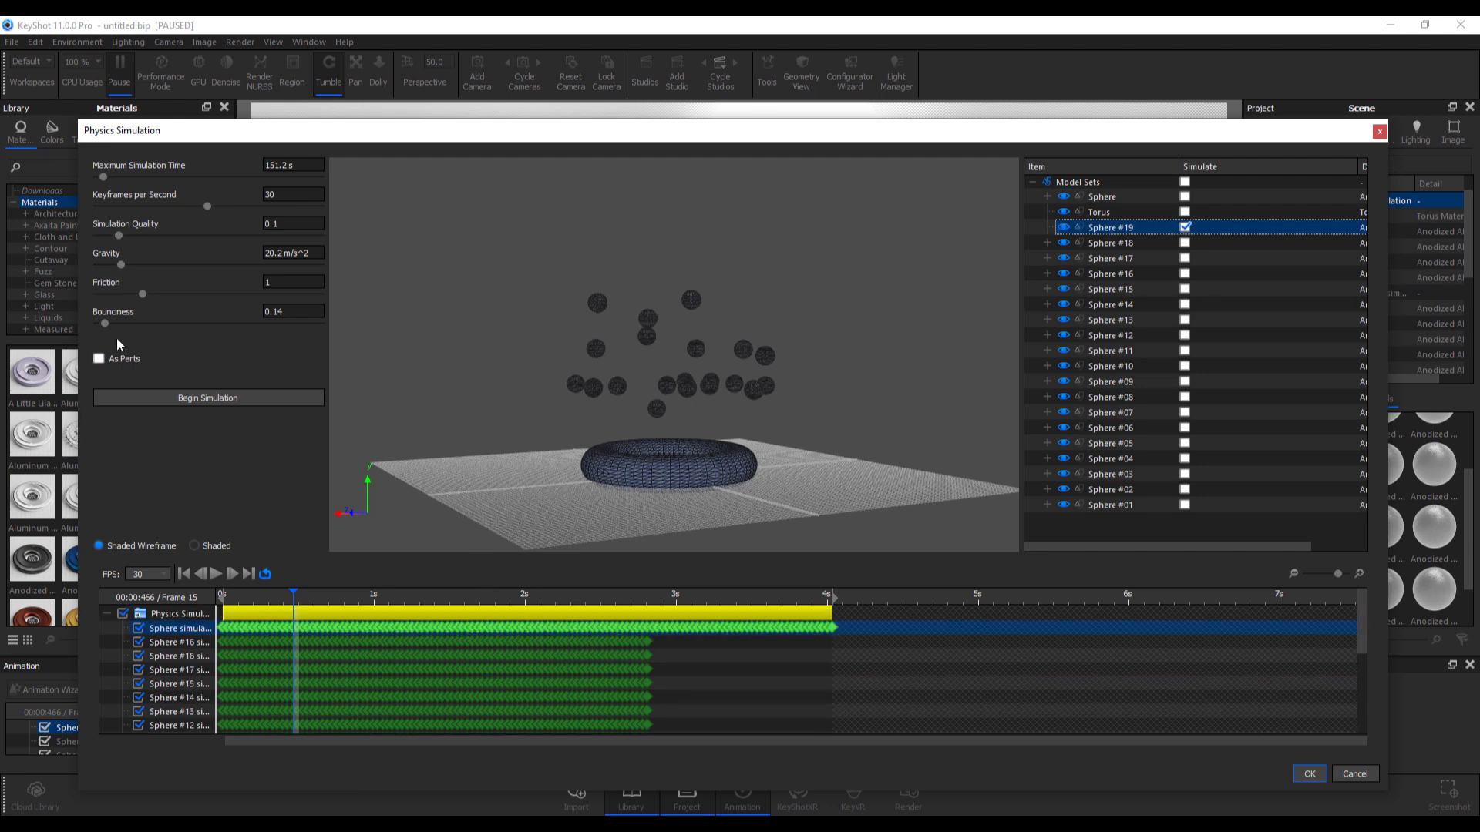
Raise bounciness to 1.17 and rerun the simulation from the first frame
{"action": "left_click", "coordinate": [121, 323]}
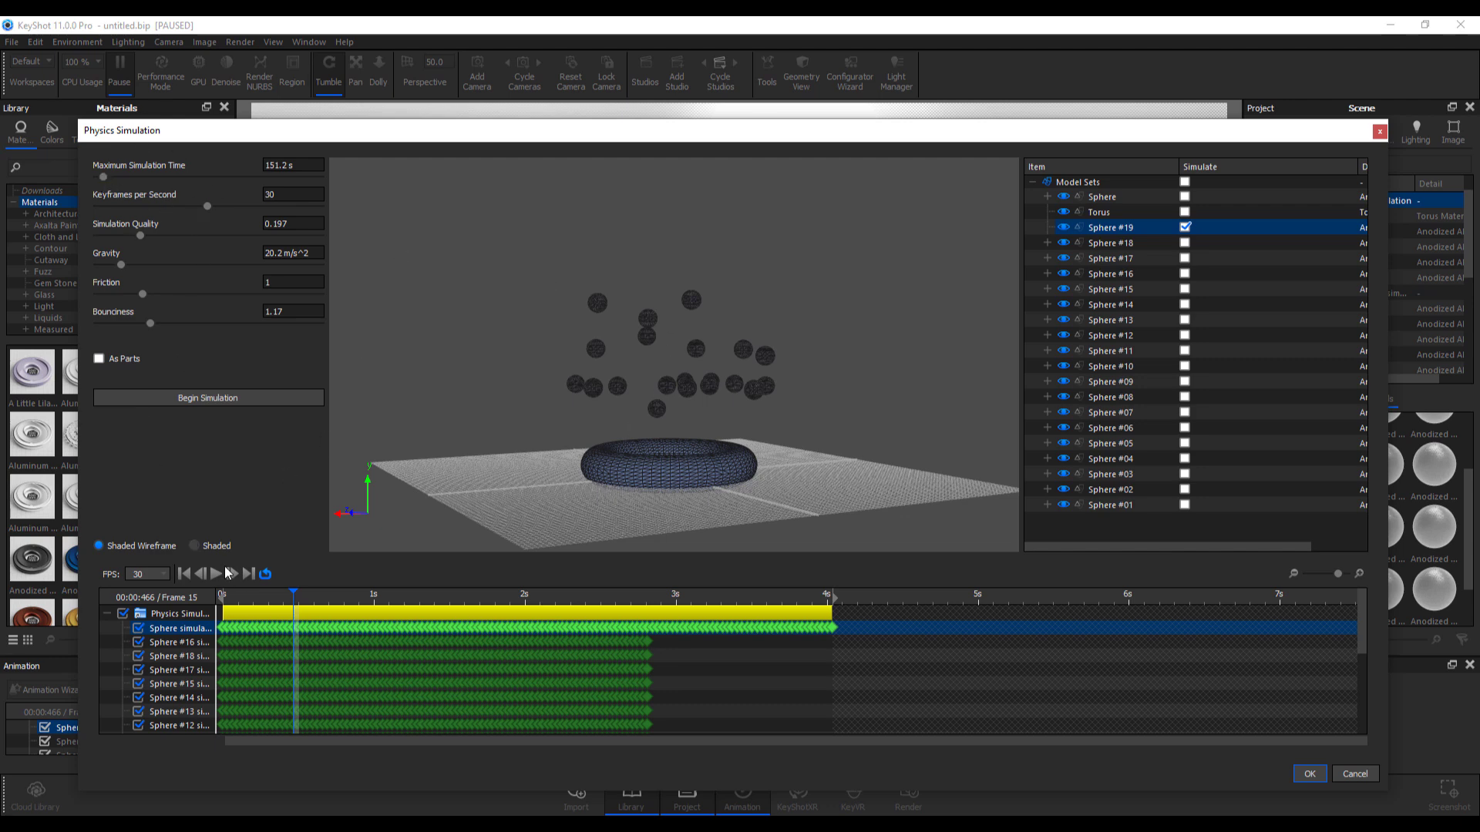
{"action": "left_click", "coordinate": [185, 574]}
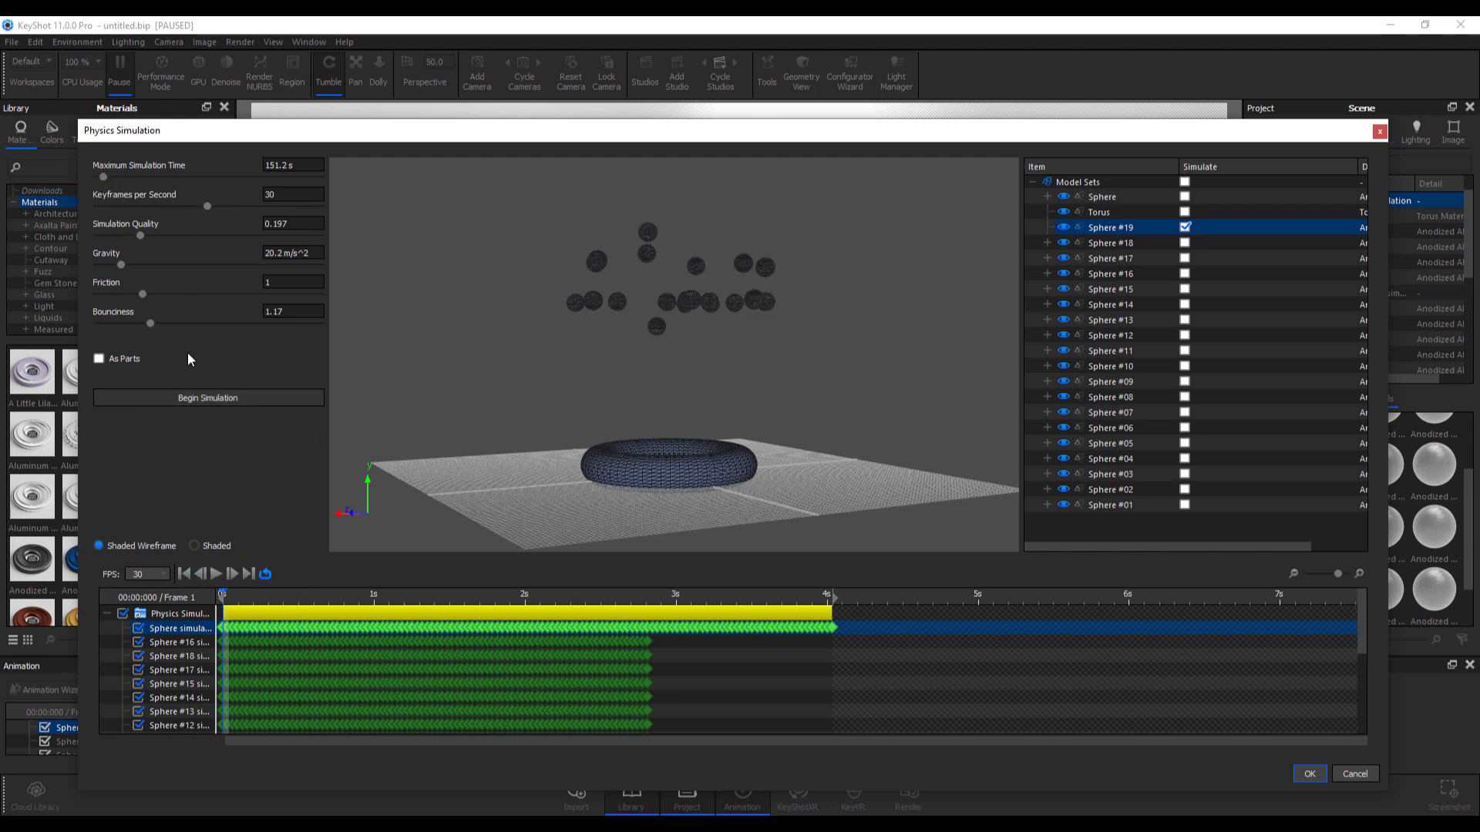
{"action": "left_click", "coordinate": [181, 407]}
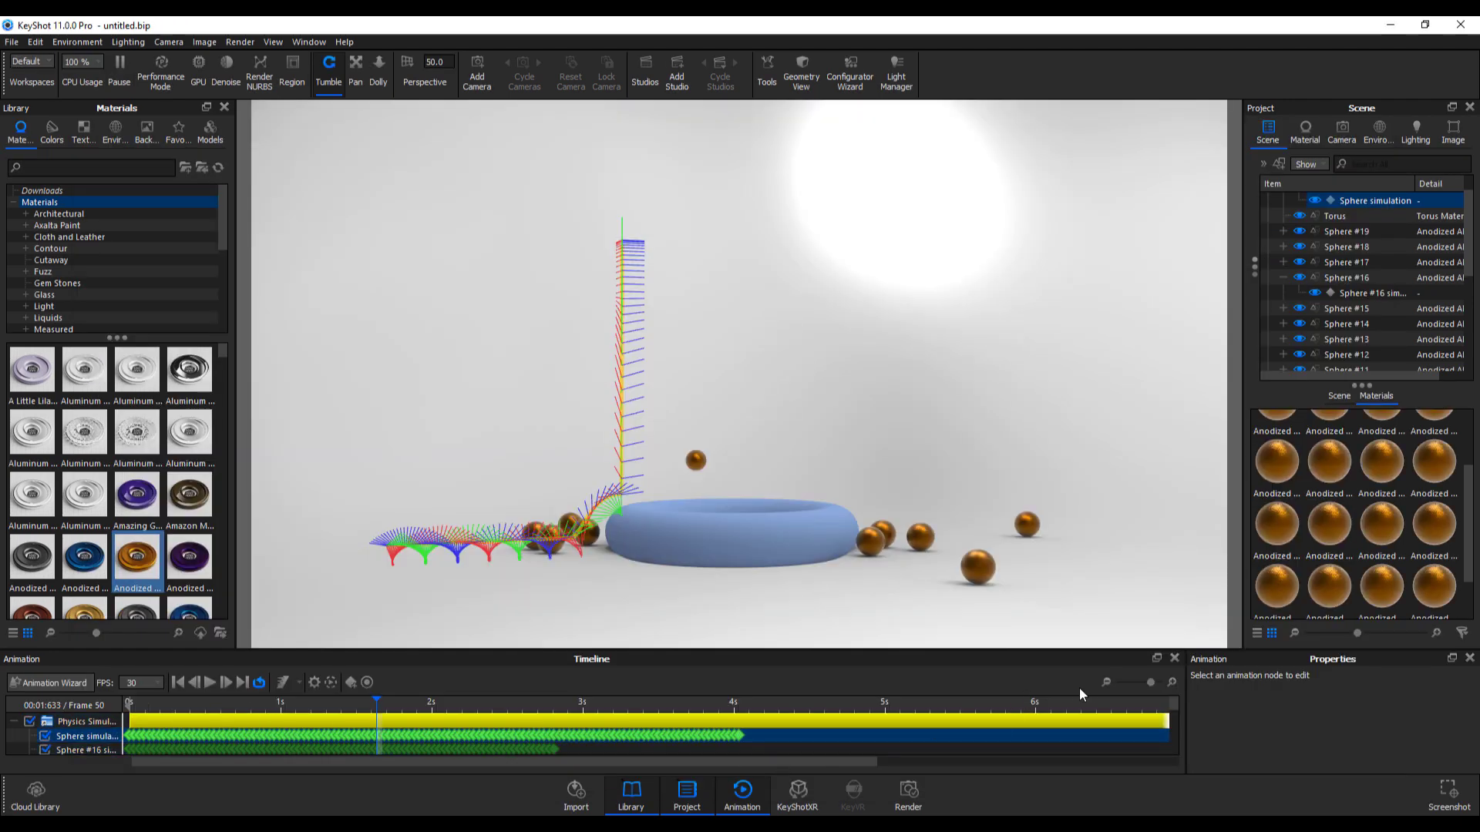
End the time range at 5.6 s and move the Sphere keyframe earlier to about 3.3 s
{"action": "scroll", "coordinate": [1107, 684], "scroll_direction": "down", "scroll_amount": 5}
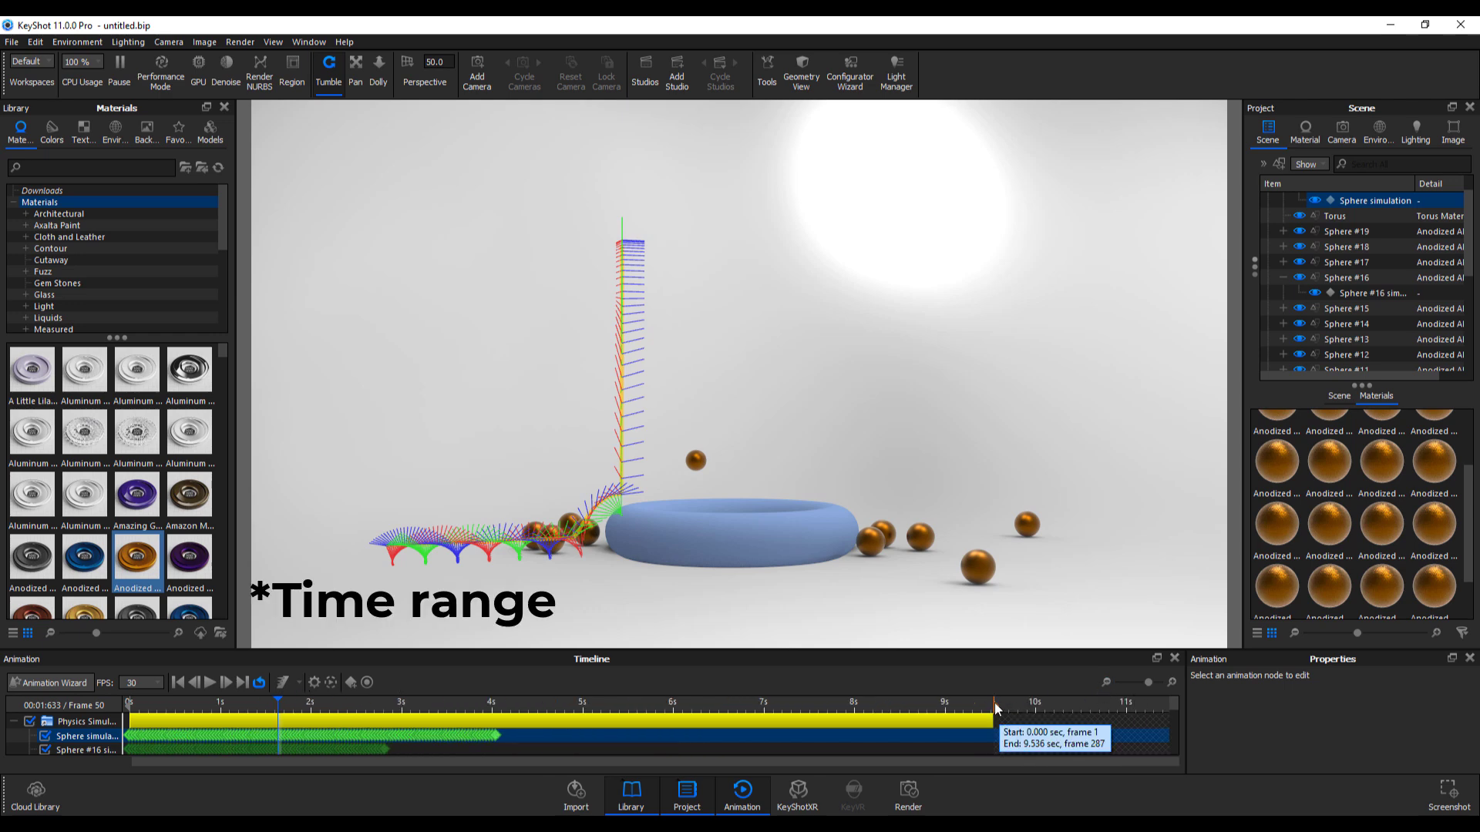
{"action": "left_click_drag", "start_coordinate": [994, 704], "coordinate": [638, 703]}
{"action": "left_click", "coordinate": [503, 734]}
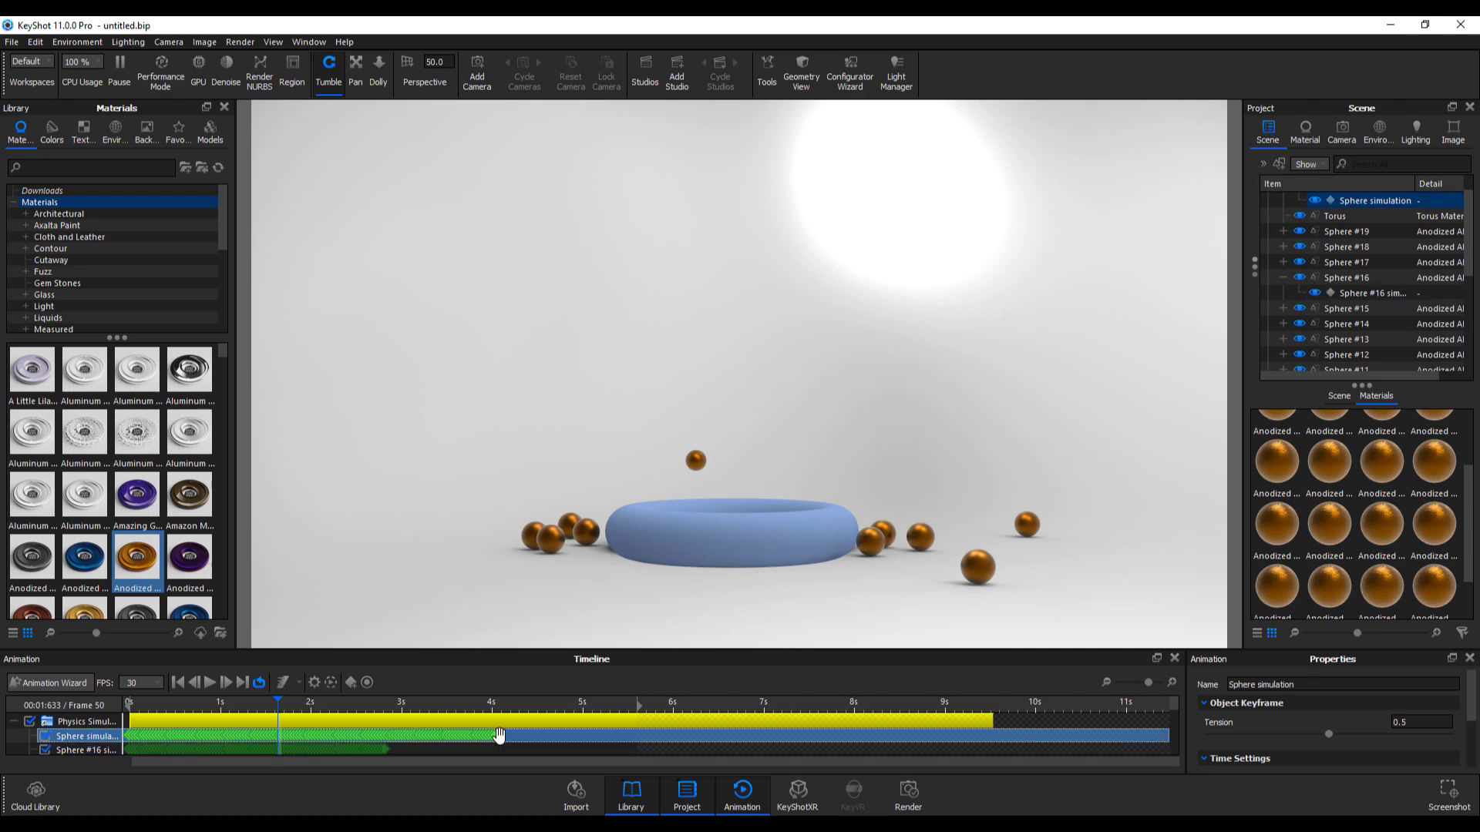
{"action": "double_click", "coordinate": [497, 734]}
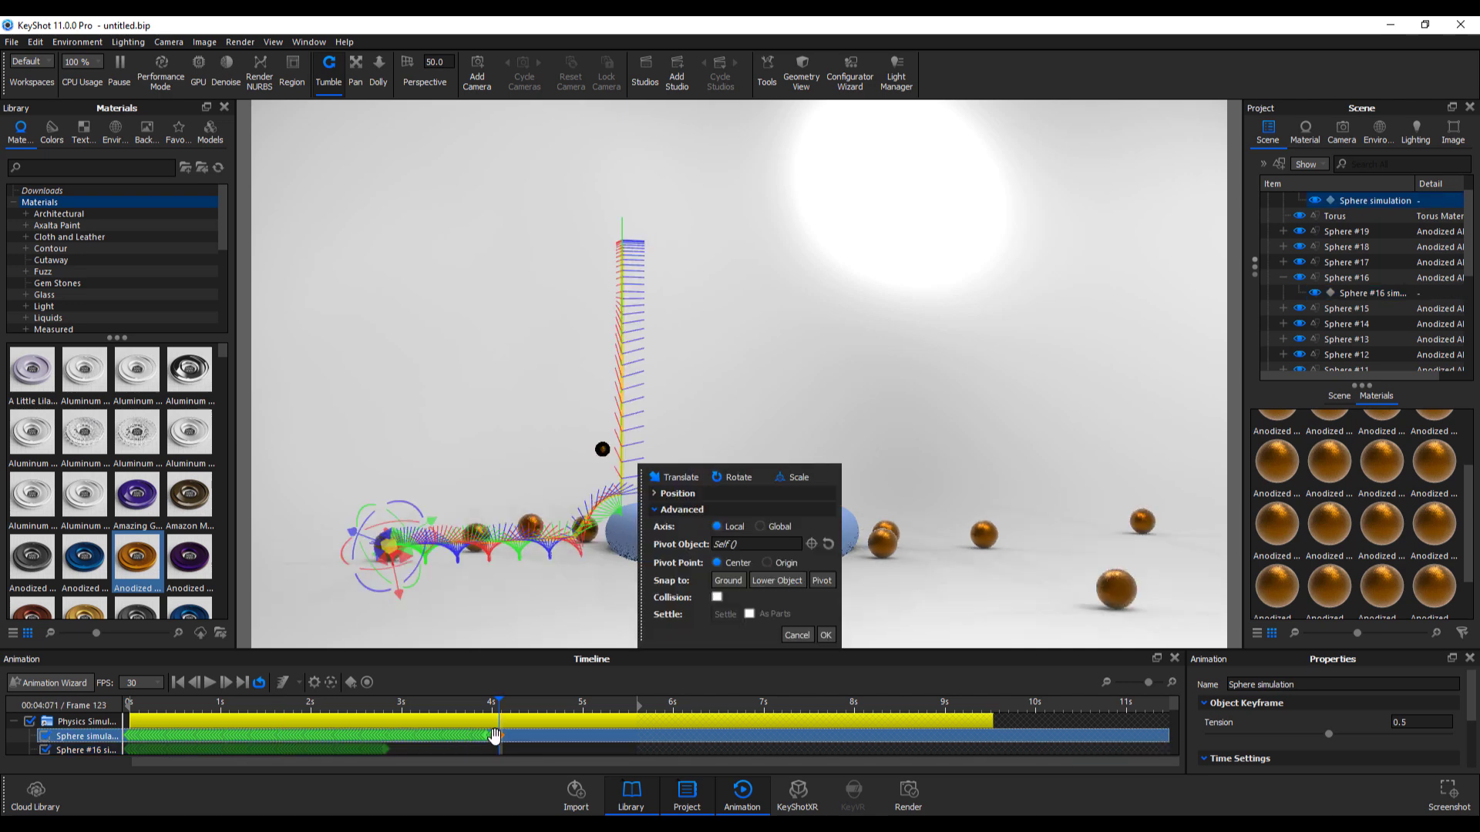
{"action": "left_click_drag", "start_coordinate": [495, 736], "coordinate": [427, 732]}
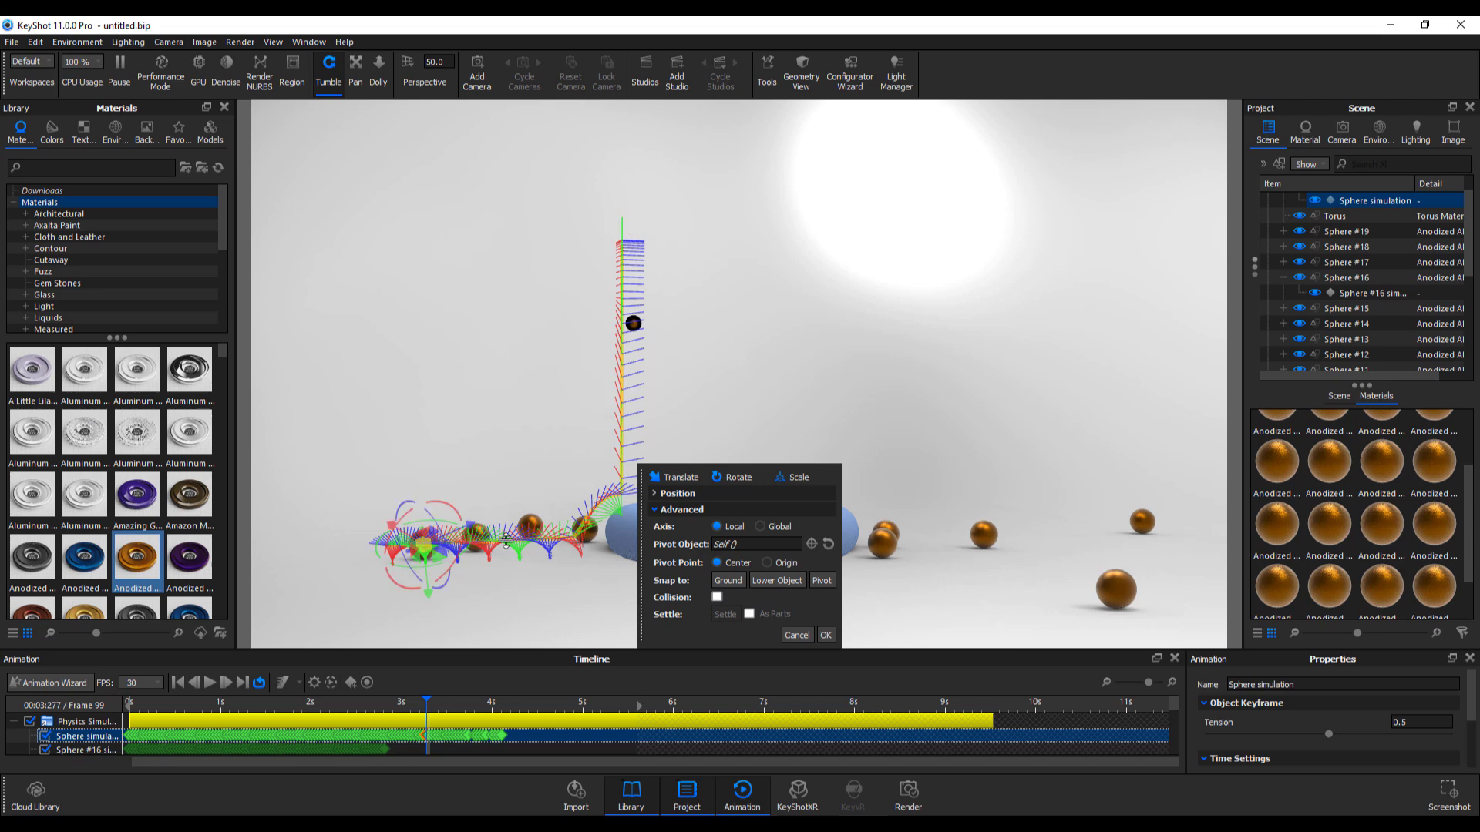
Reposition the sphere at the new keyframe, confirm it, and select the Physics Simulation track
{"action": "left_click_drag", "start_coordinate": [447, 601], "coordinate": [416, 462]}
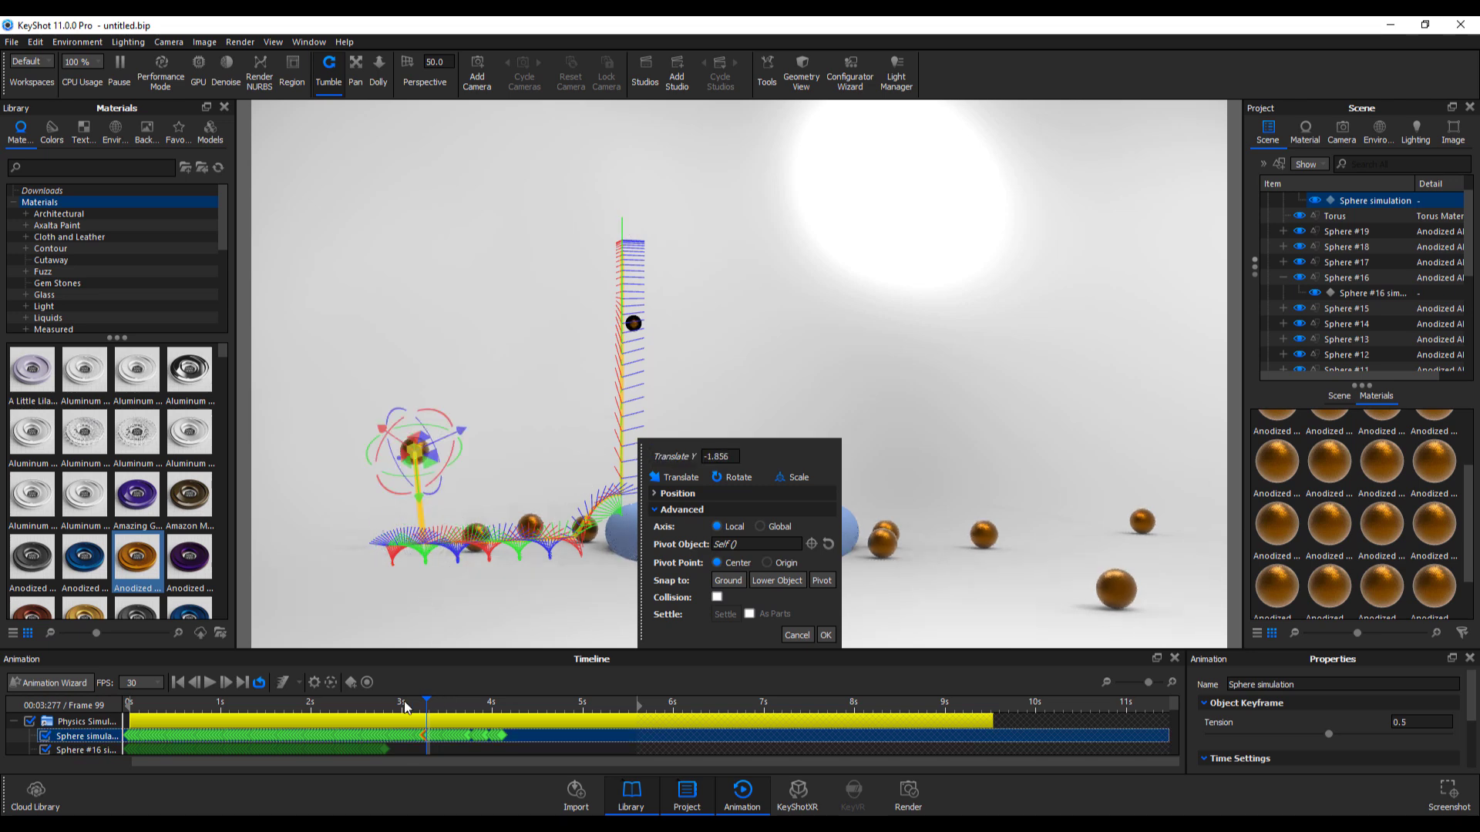
{"action": "left_click", "coordinate": [445, 697]}
{"action": "left_click_drag", "start_coordinate": [451, 695], "coordinate": [422, 698]}
{"action": "left_click", "coordinate": [607, 721]}
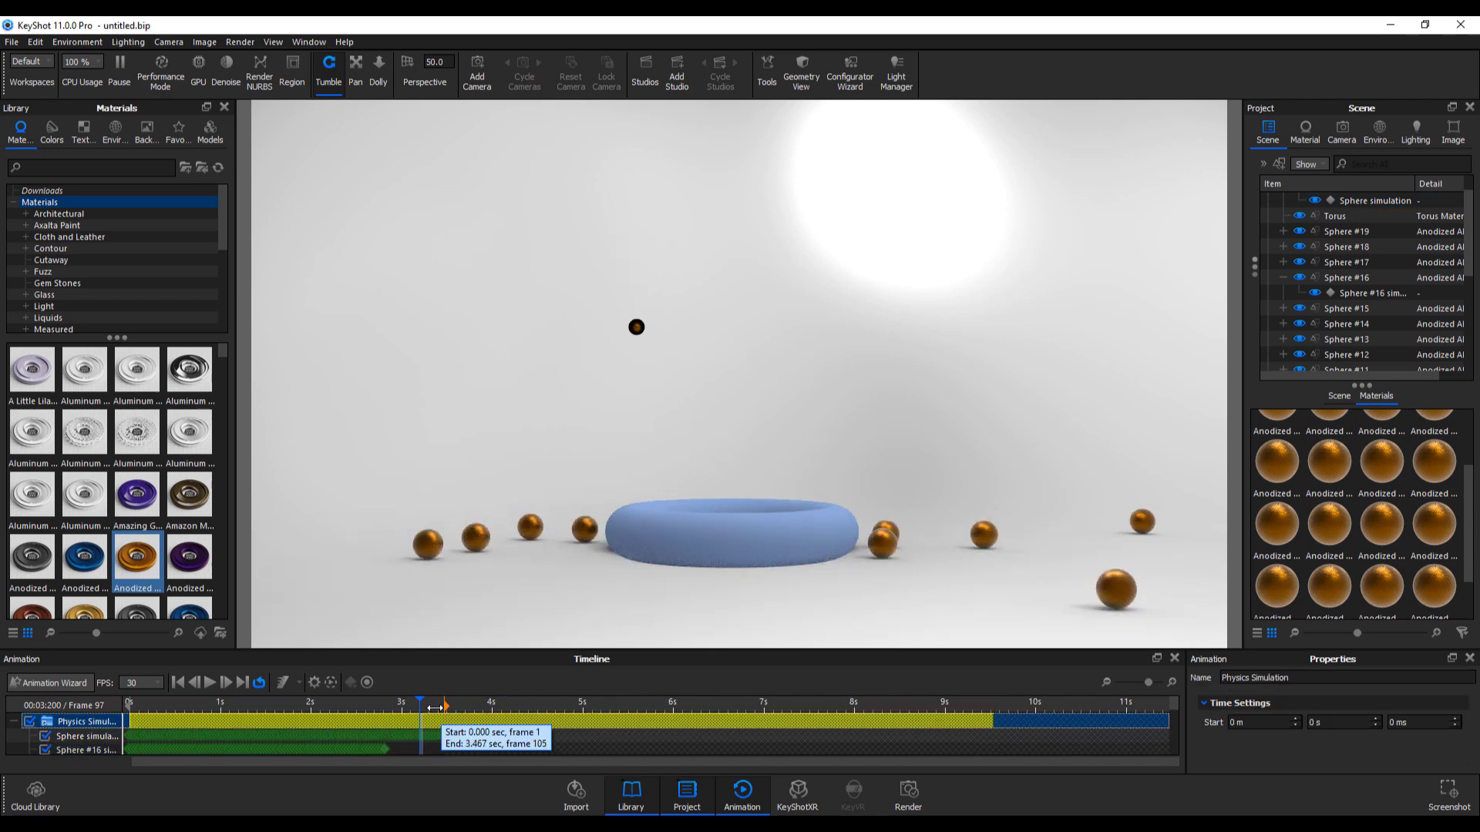
Play the simulation from frame 84, pause mid-air, then resume playback
{"action": "left_click_drag", "start_coordinate": [437, 702], "coordinate": [387, 707]}
{"action": "left_click", "coordinate": [210, 682]}
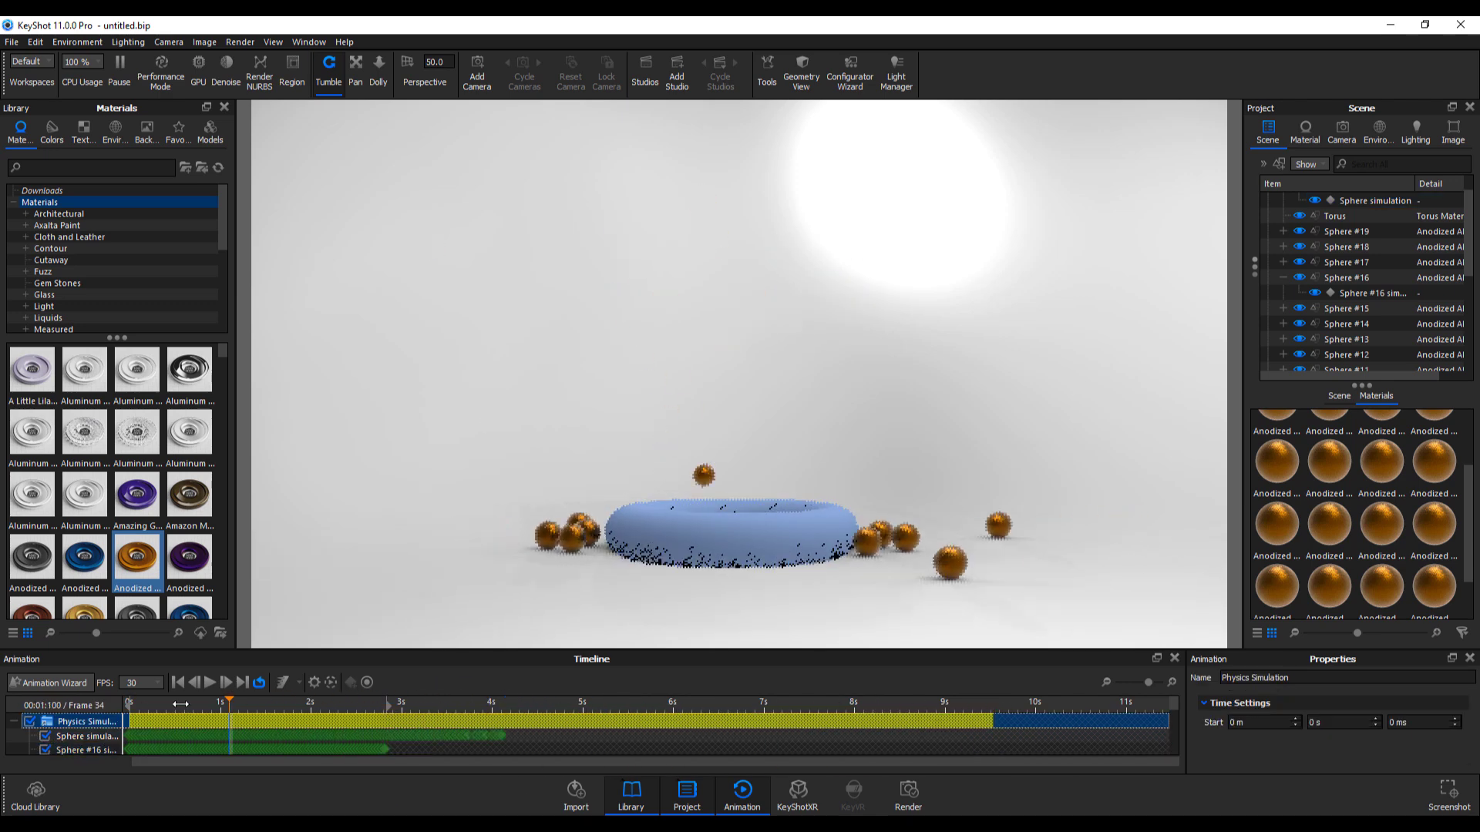
{"action": "left_click", "coordinate": [211, 684]}
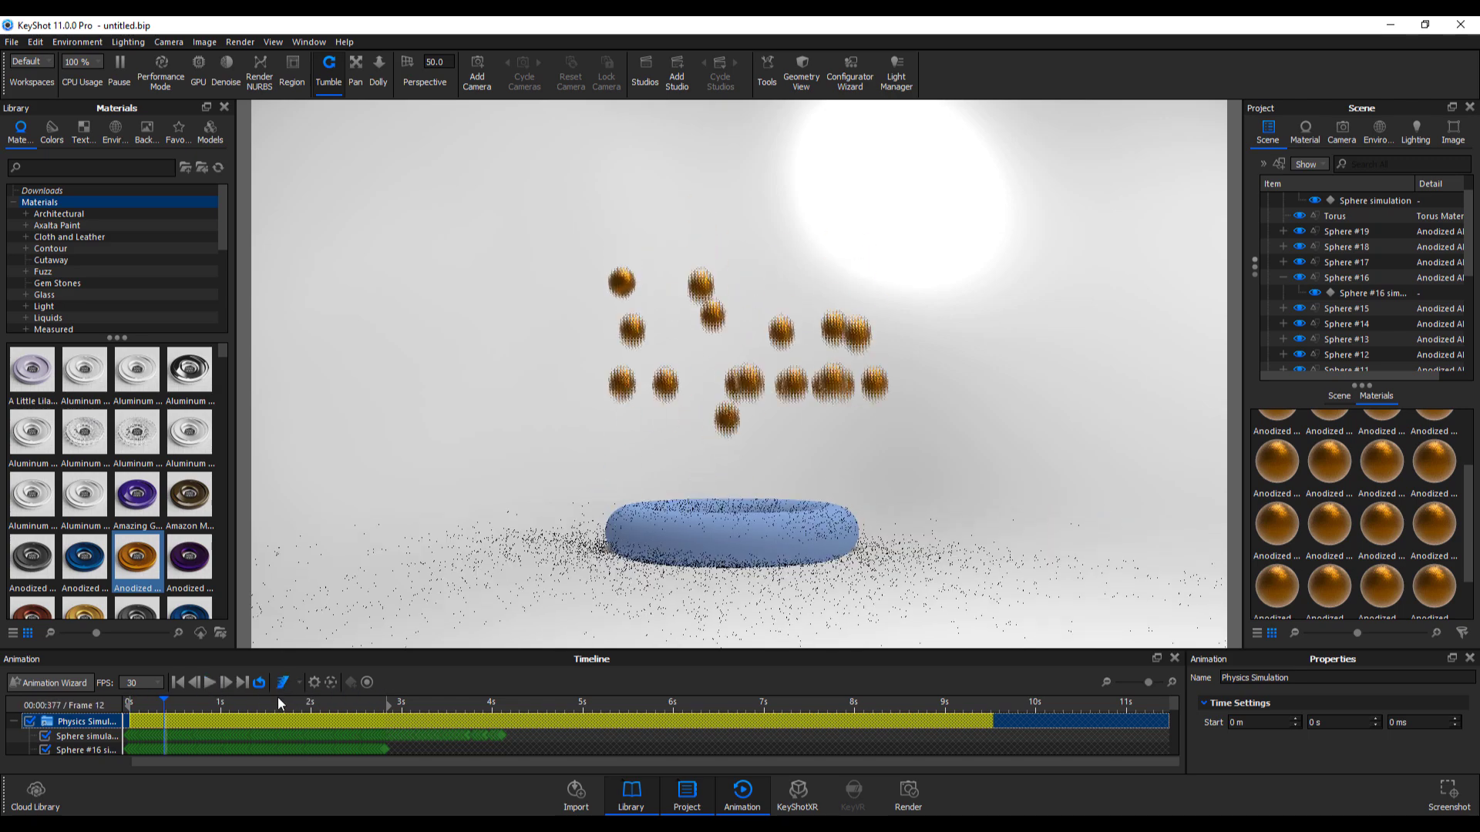
{"action": "left_click", "coordinate": [210, 683]}
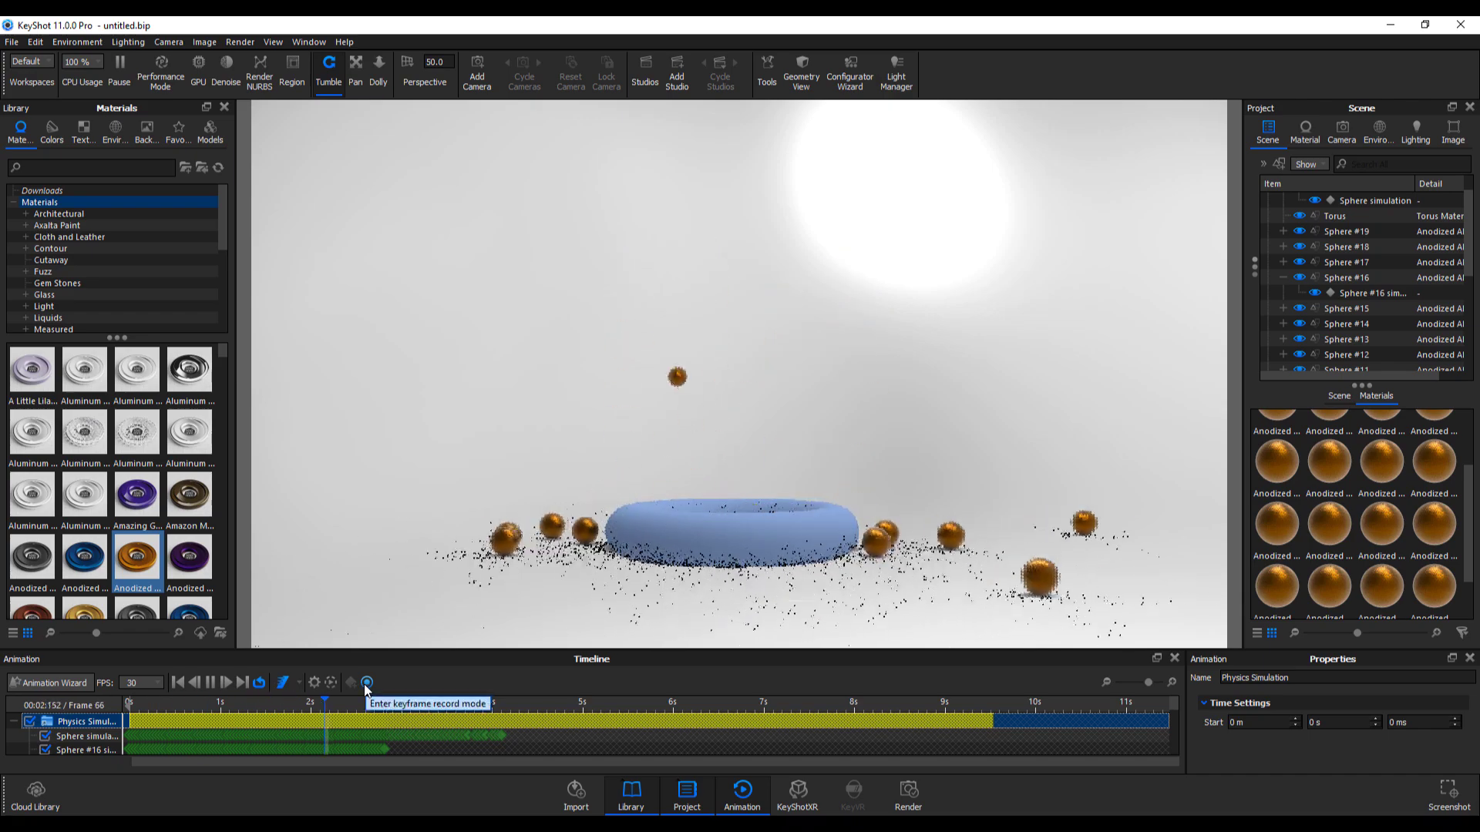
Turn Keyframe Record Mode on and then off again
{"action": "left_click", "coordinate": [442, 751]}
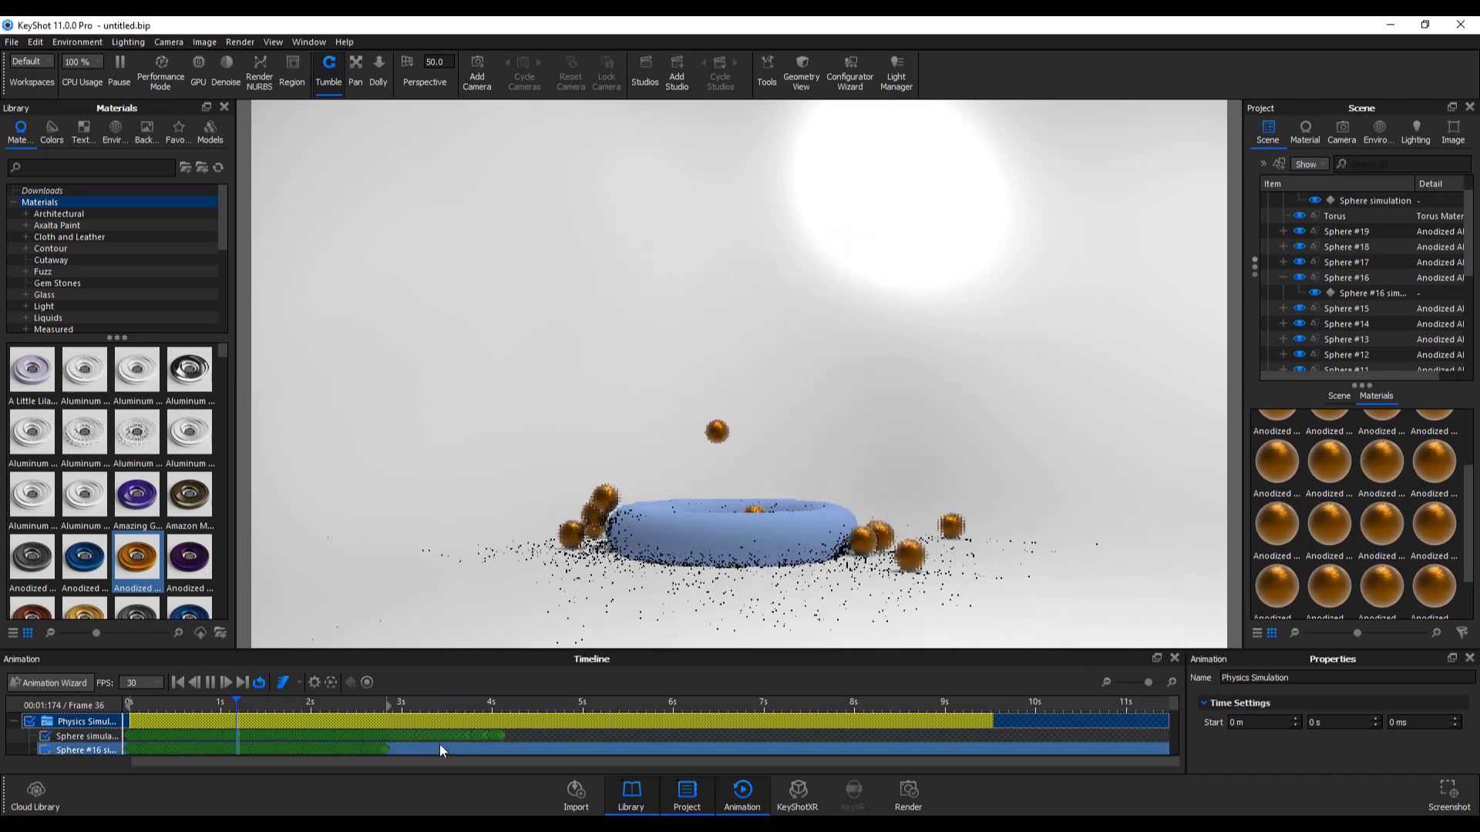
{"action": "left_click", "coordinate": [368, 683]}
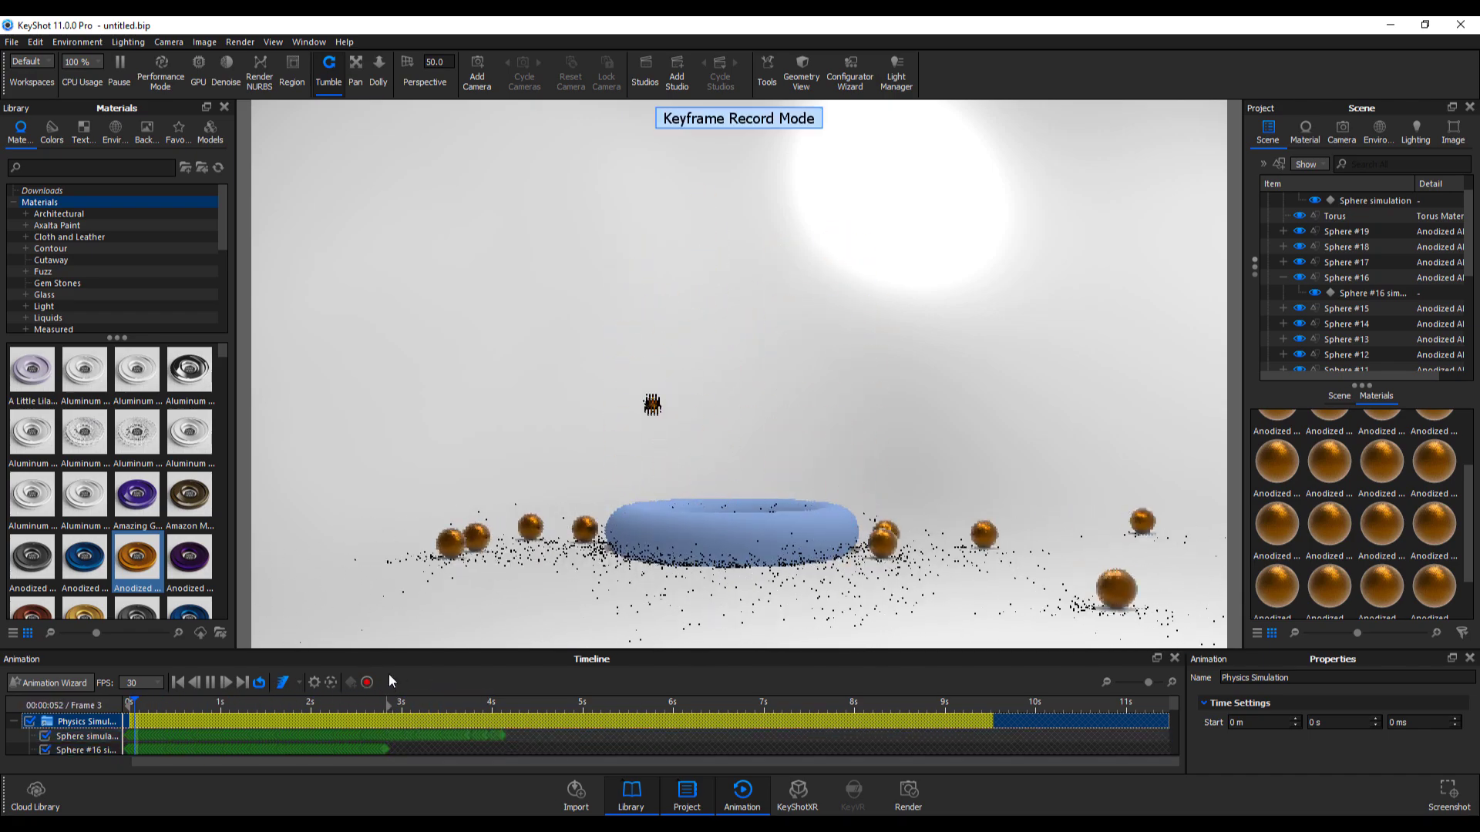
{"action": "left_click", "coordinate": [572, 739]}
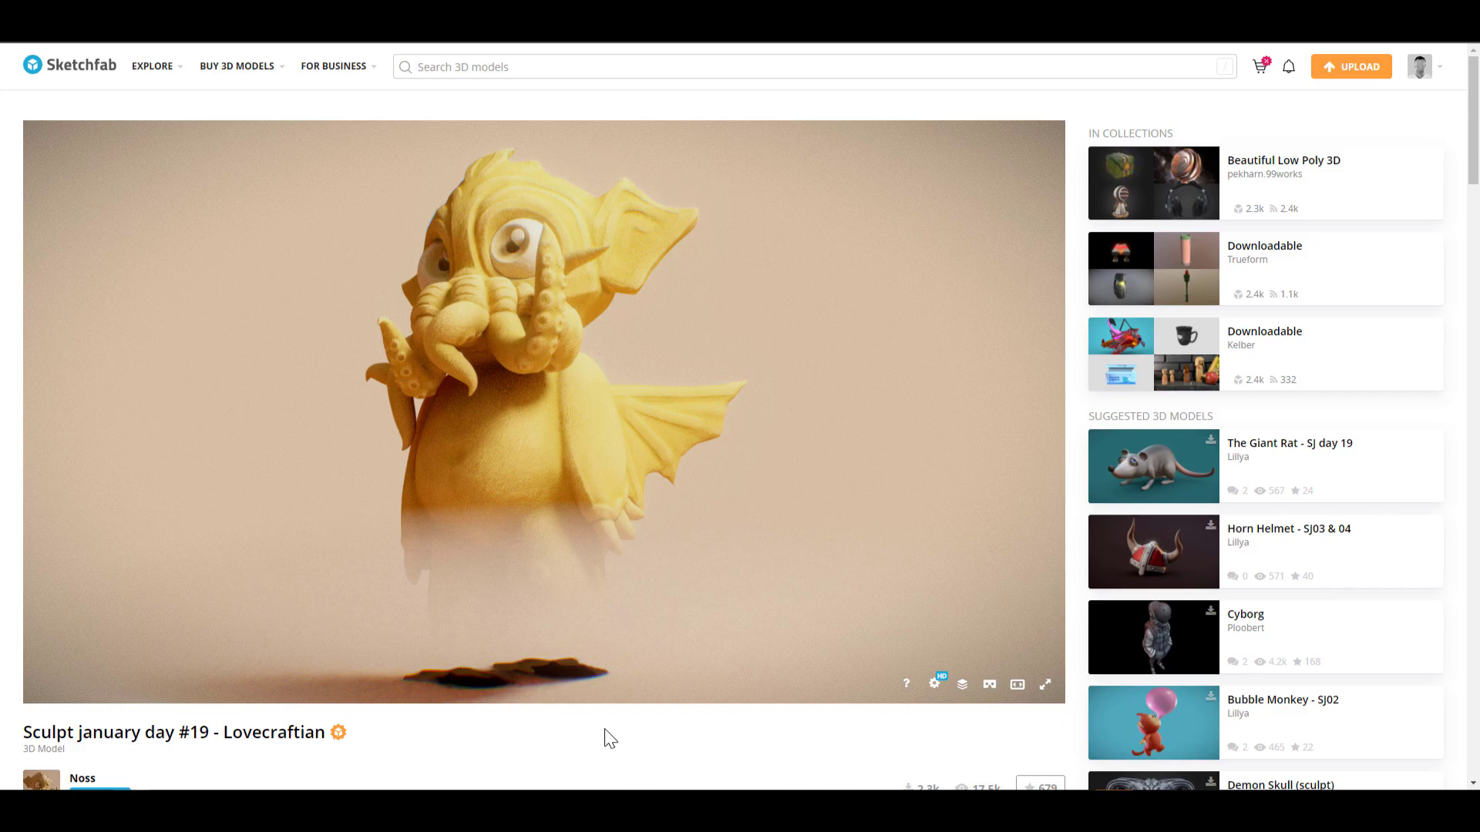
{"action": "scroll", "coordinate": [571, 528], "scroll_direction": "up", "scroll_amount": 5}
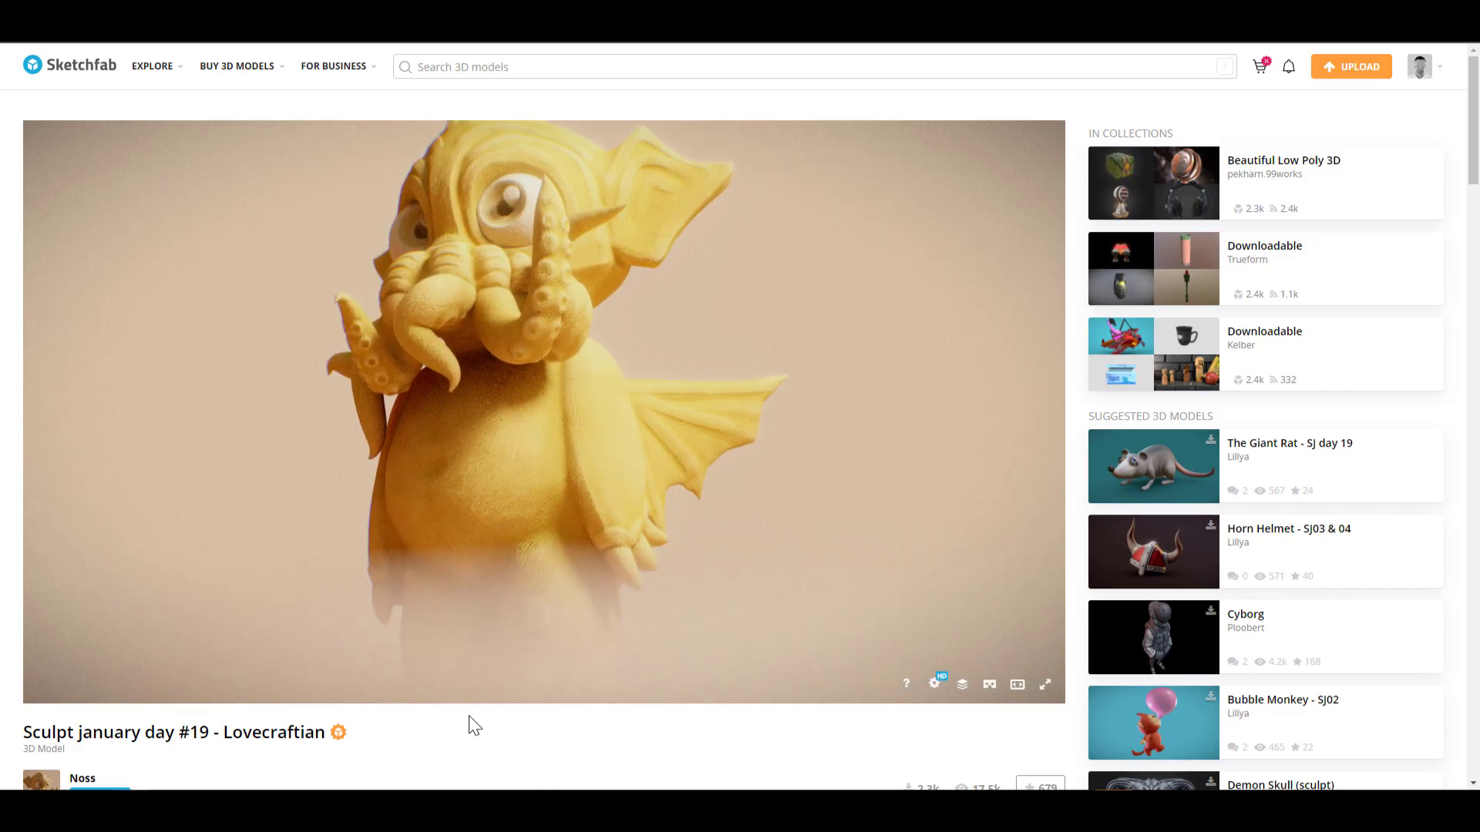
{"action": "scroll", "coordinate": [474, 726], "scroll_direction": "down", "scroll_amount": 4}
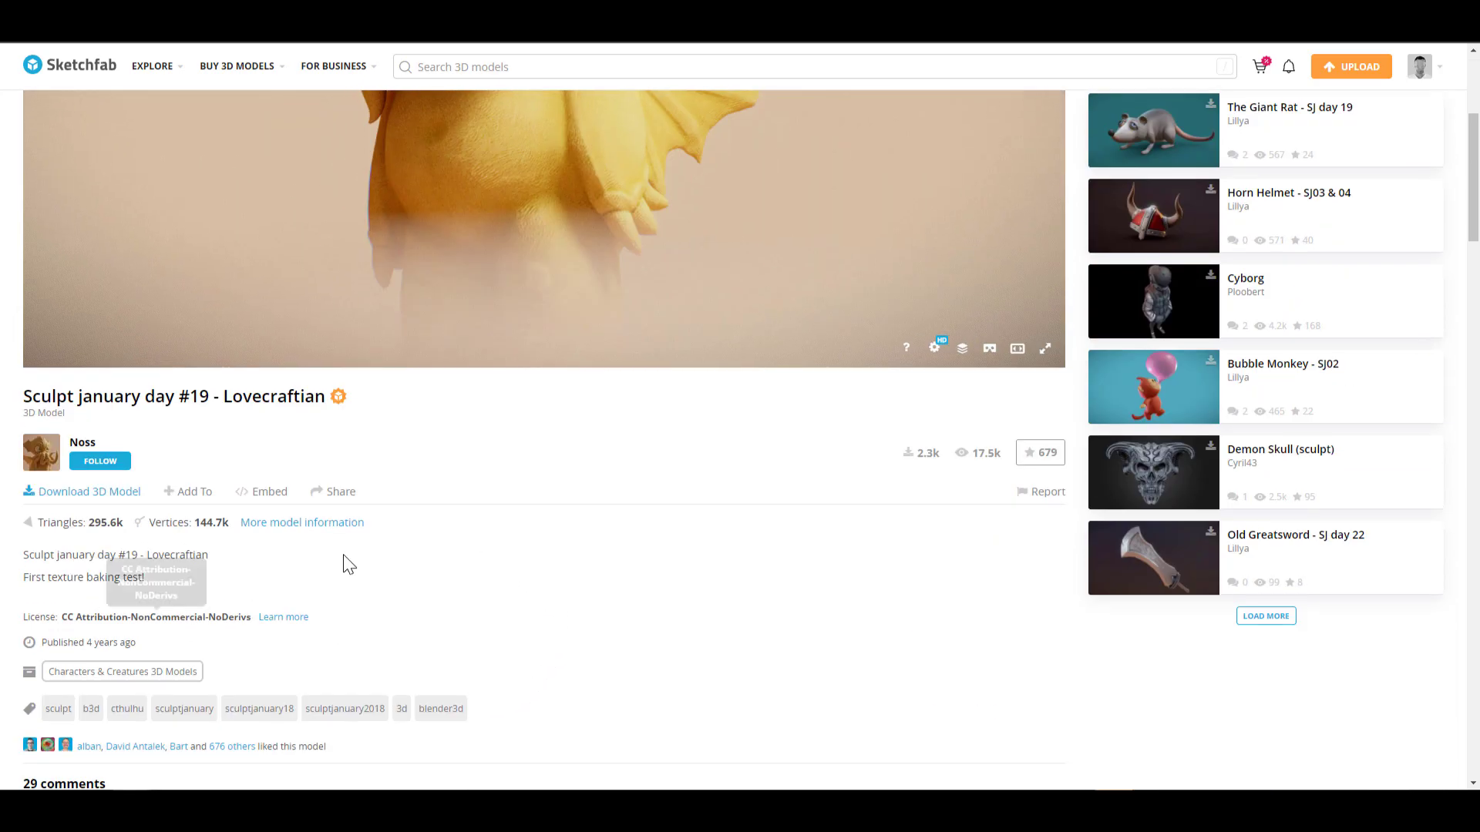
{"action": "scroll", "coordinate": [822, 520], "scroll_direction": "up", "scroll_amount": 5}
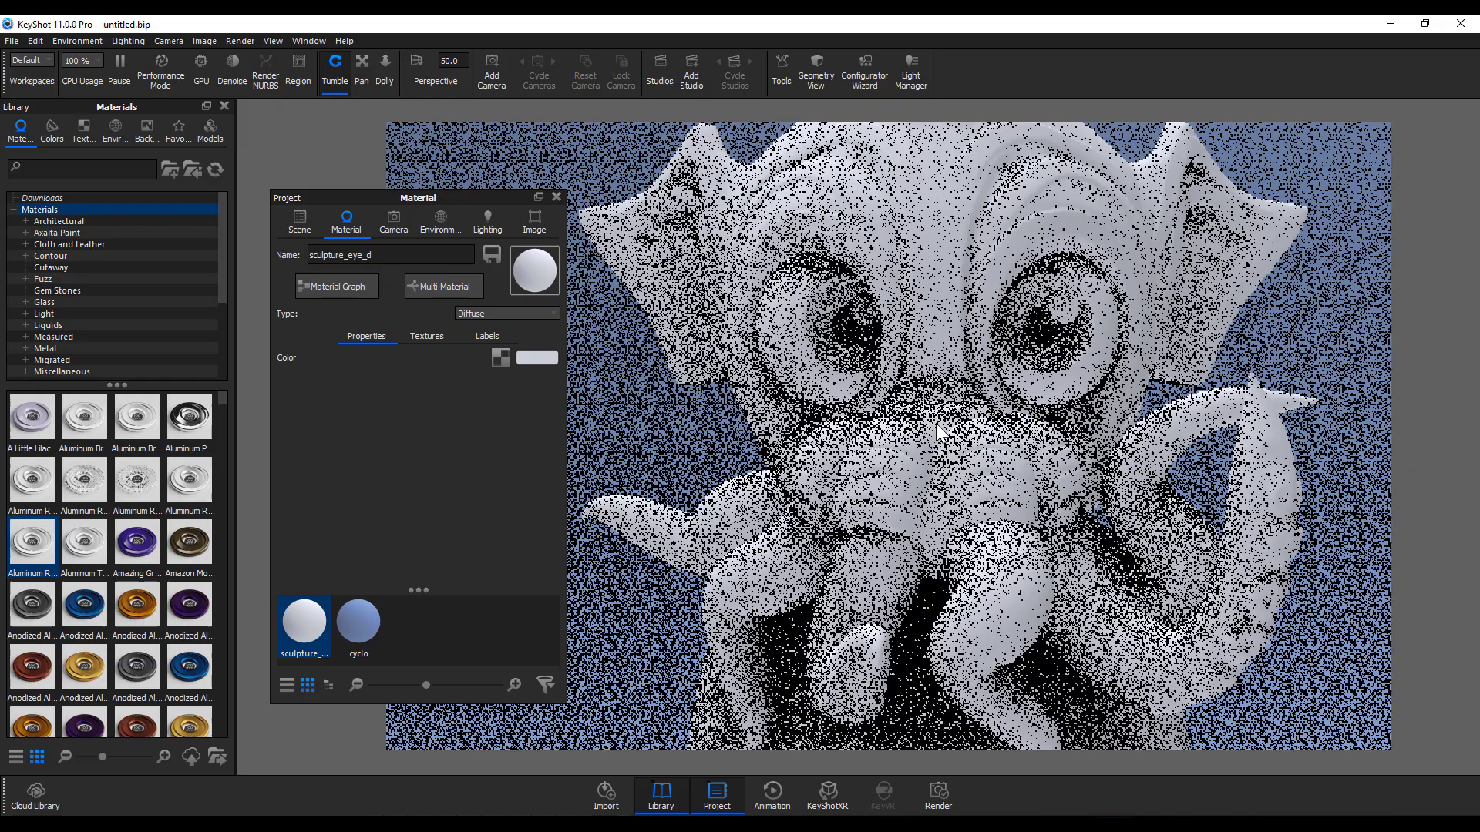
{"action": "left_click_drag", "start_coordinate": [937, 428], "coordinate": [921, 425]}
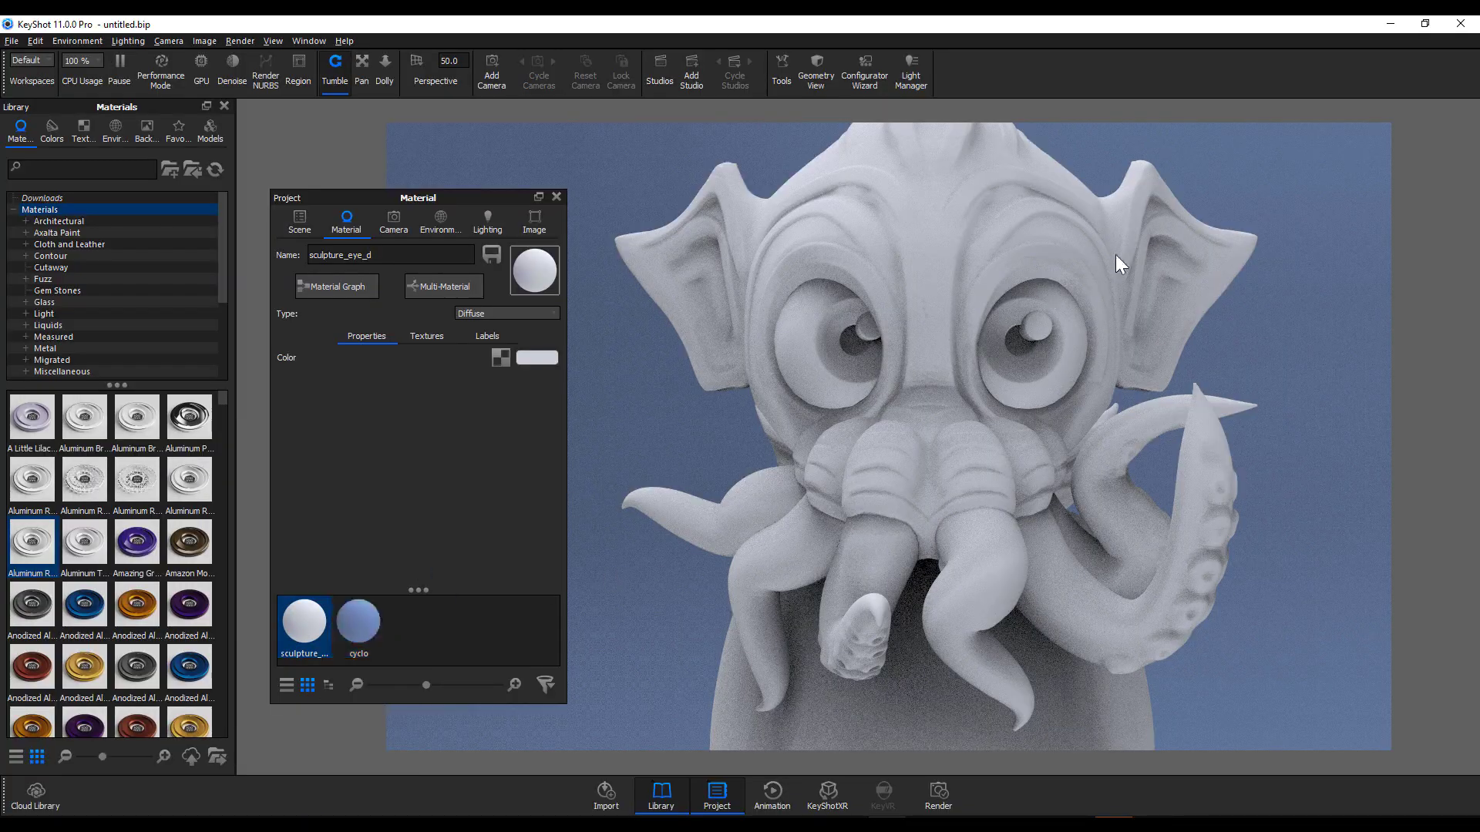
{"action": "left_click_drag", "start_coordinate": [1033, 455], "coordinate": [304, 657]}
{"action": "left_click_drag", "start_coordinate": [1324, 397], "coordinate": [1011, 390]}
{"action": "scroll", "coordinate": [1009, 389], "scroll_direction": "up", "scroll_amount": 5}
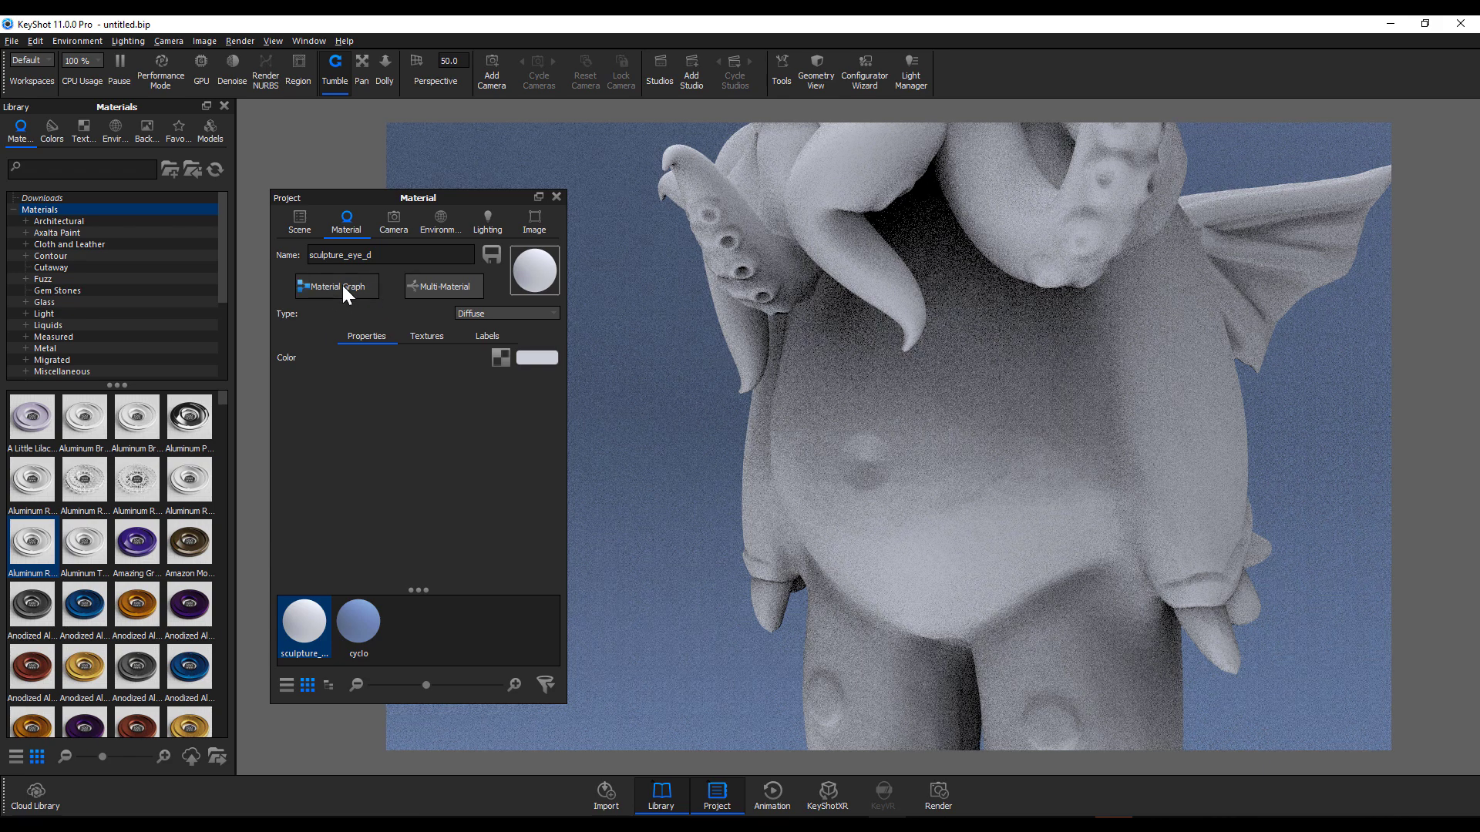
{"action": "left_click", "coordinate": [342, 285]}
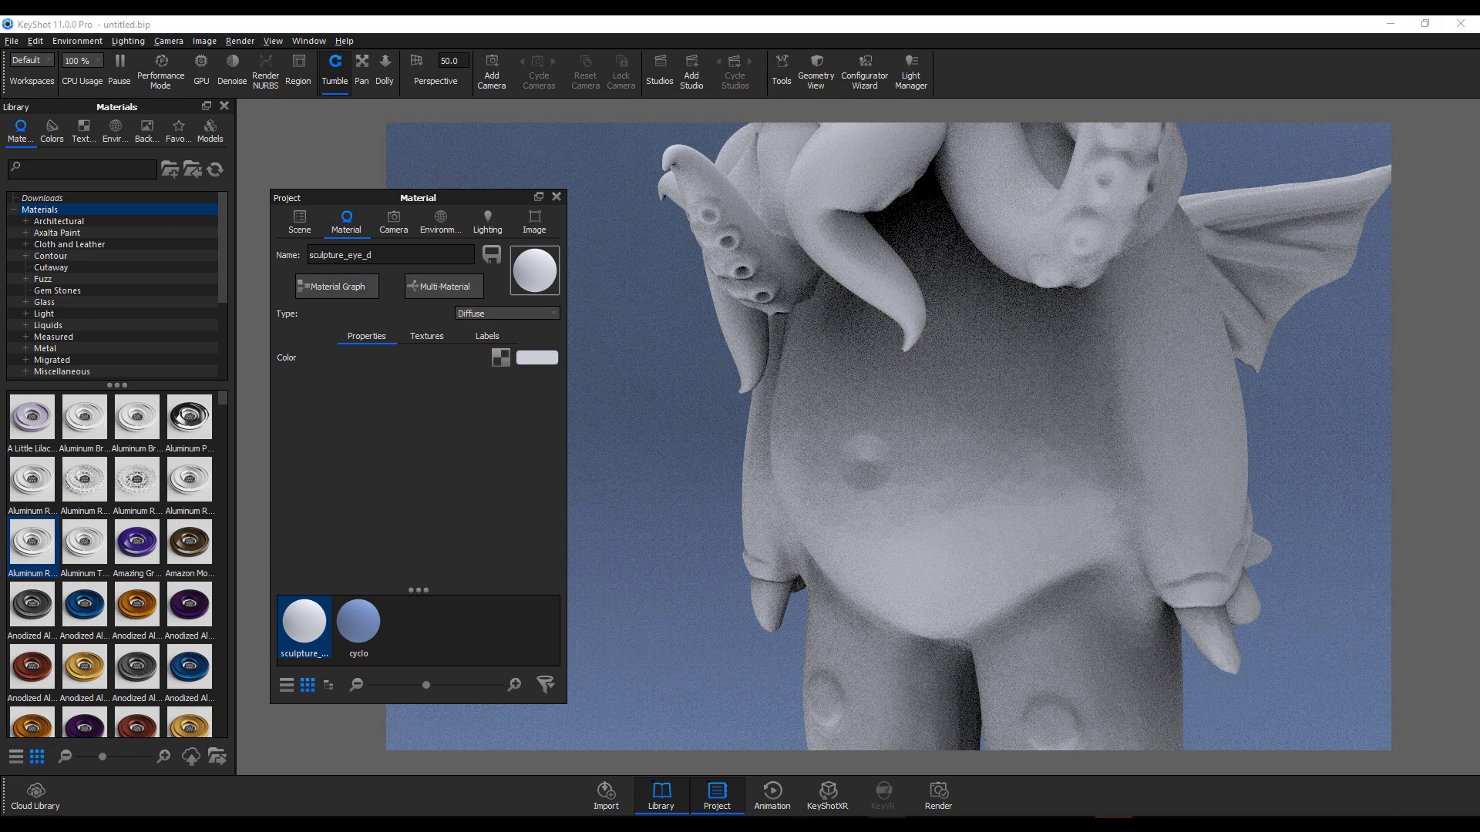
Add a 3D Paint texture node to the sculpture_eye_d material graph
{"action": "left_click_drag", "start_coordinate": [345, 378], "coordinate": [903, 278]}
{"action": "left_click_drag", "start_coordinate": [794, 511], "coordinate": [898, 414]}
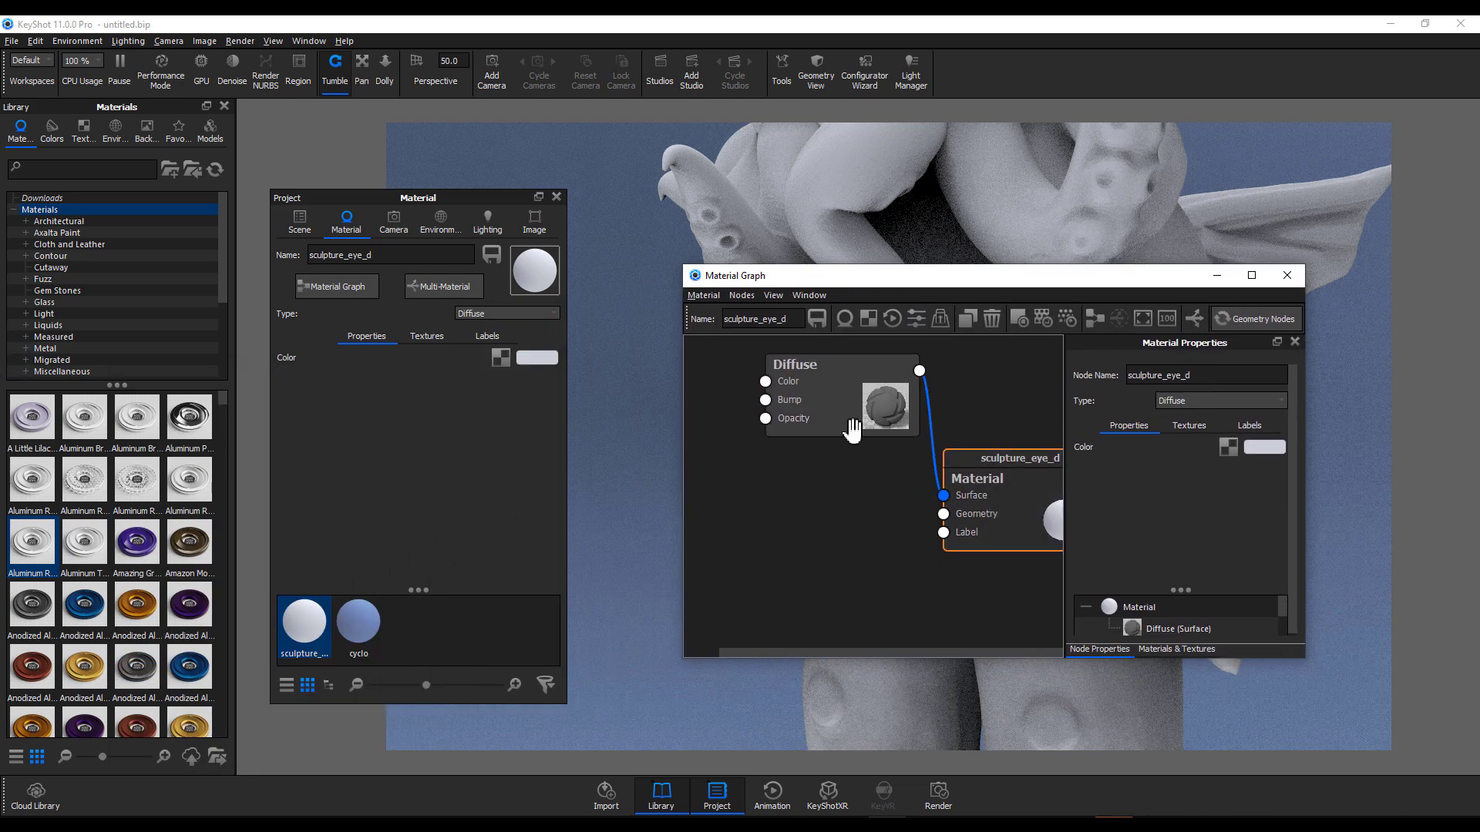
{"action": "right_click", "coordinate": [748, 494]}
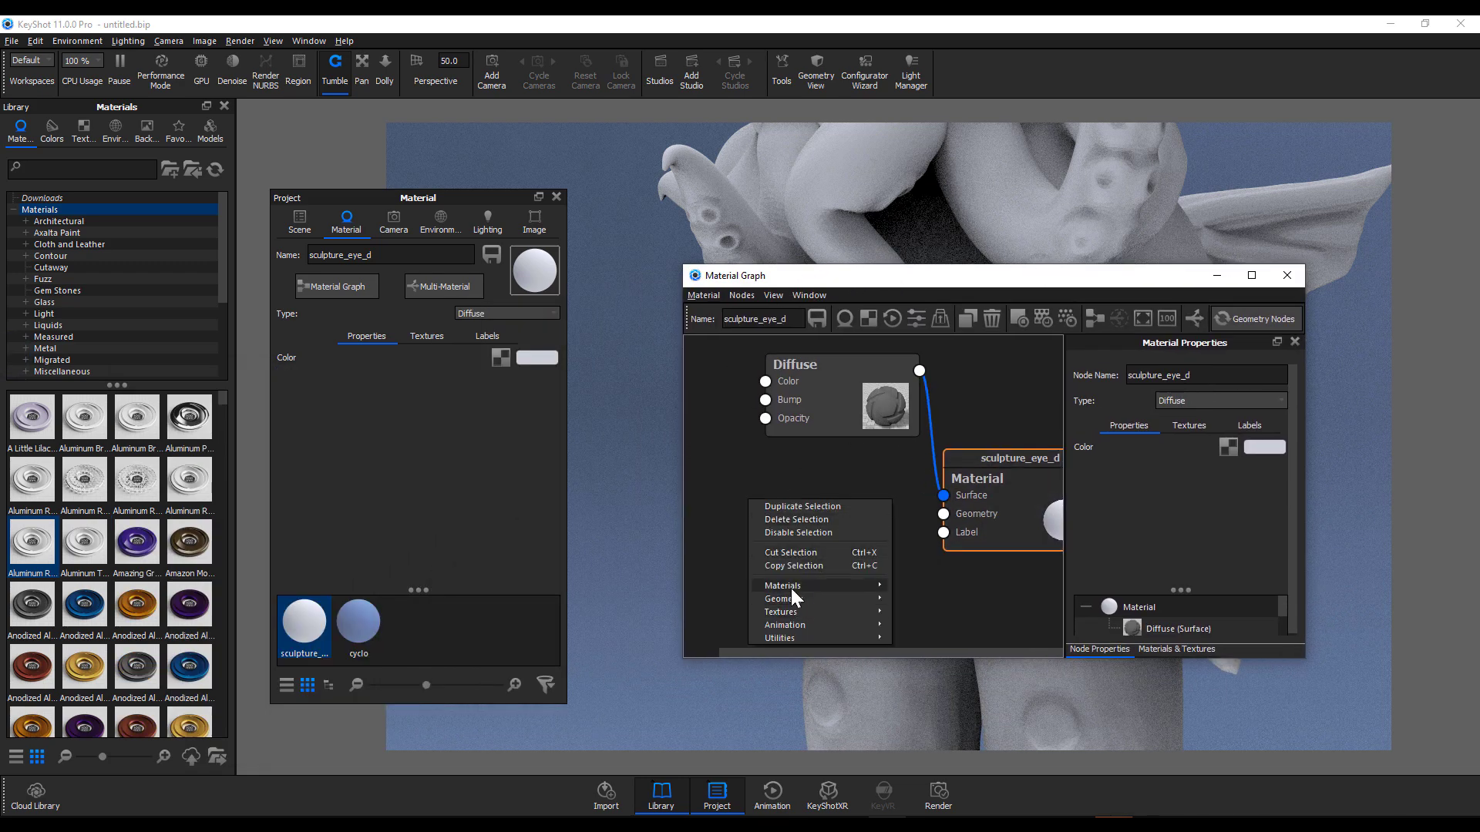
{"action": "mouse_move", "coordinate": [786, 611]}
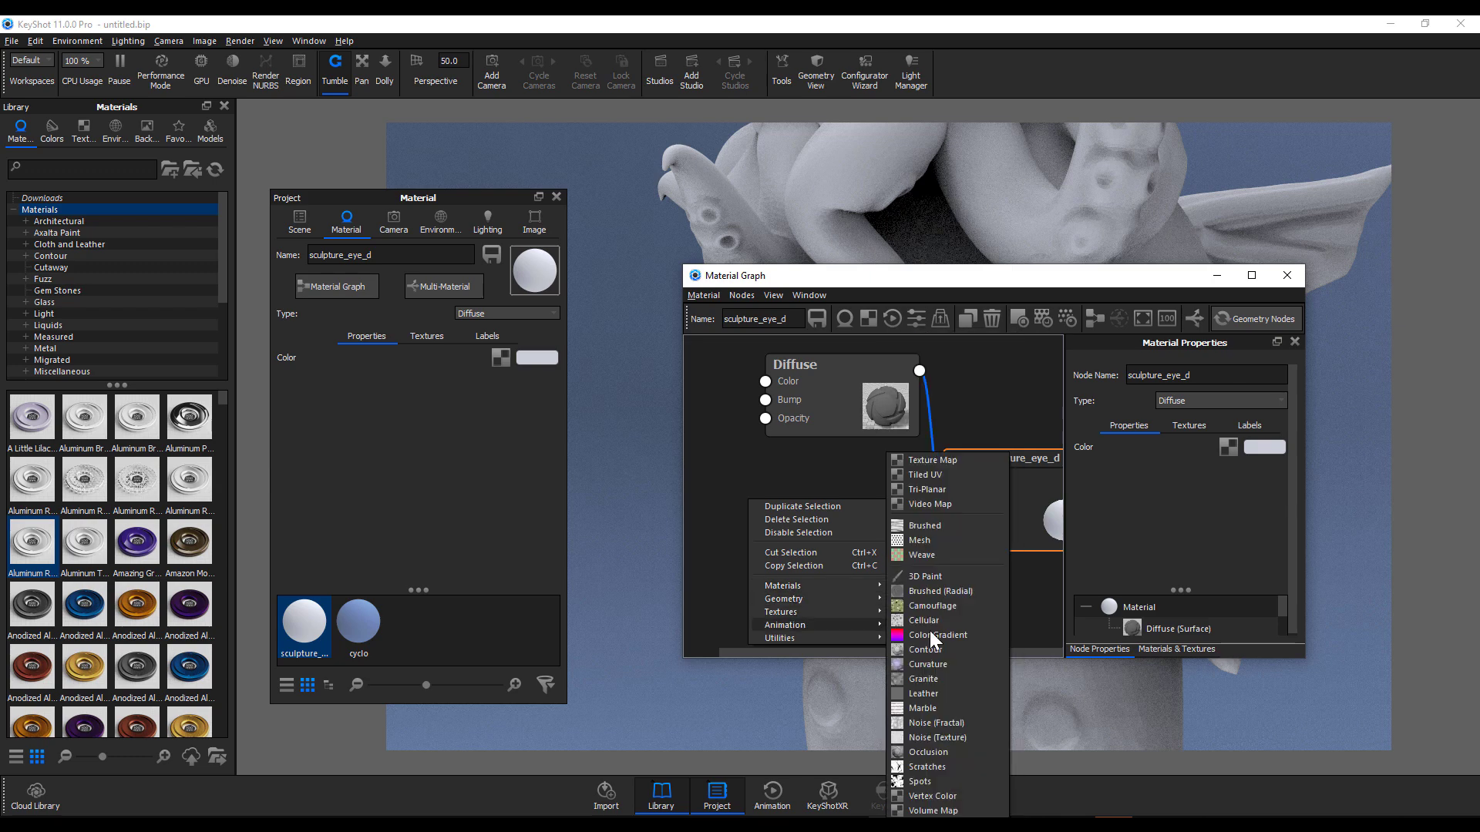
{"action": "left_click", "coordinate": [939, 578]}
{"action": "left_click_drag", "start_coordinate": [833, 522], "coordinate": [773, 524]}
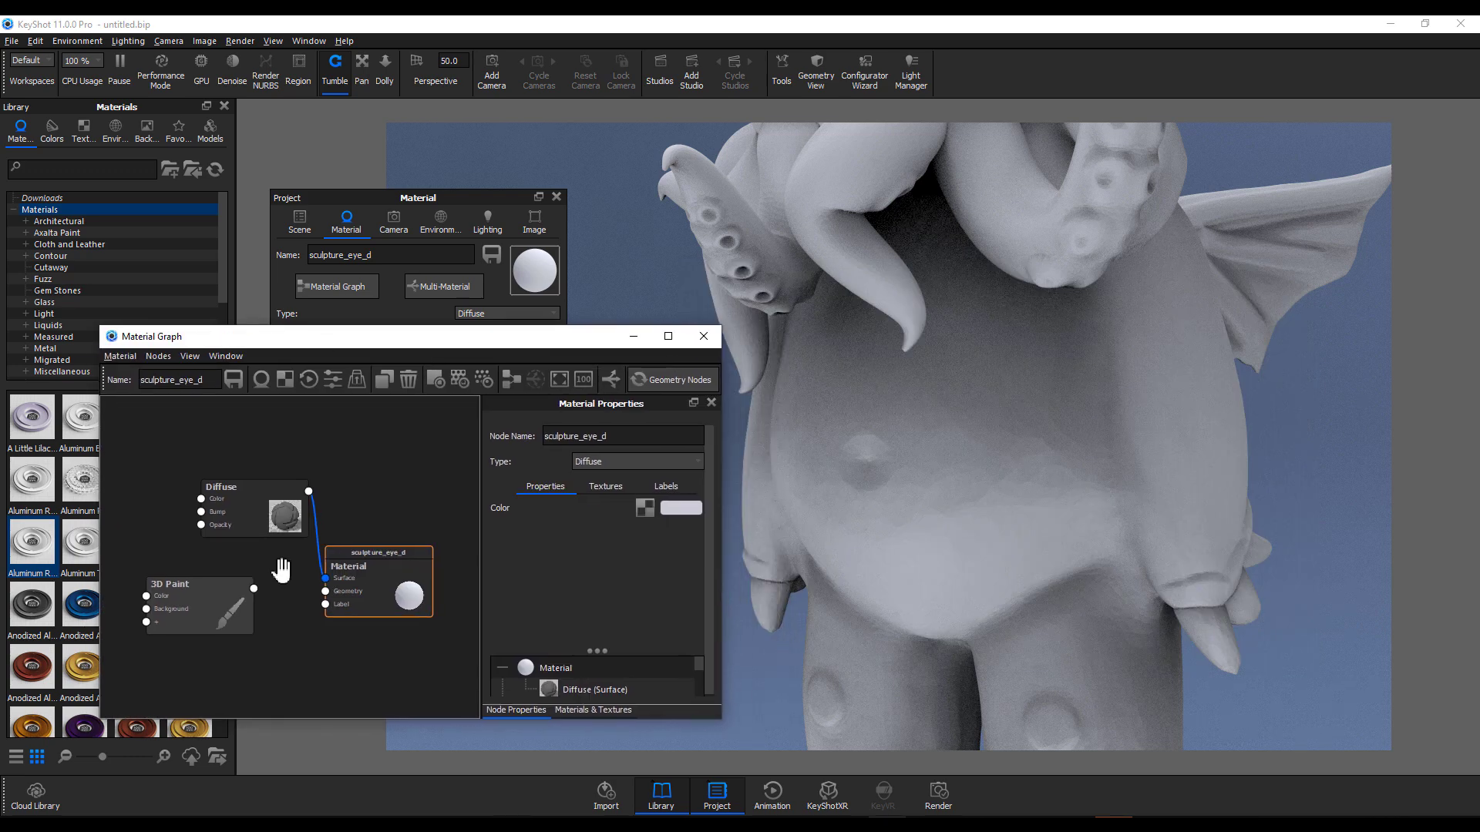
Connect the 3D Paint output to the Diffuse Color input and arrange the nodes
{"action": "scroll", "coordinate": [285, 570], "scroll_direction": "up", "scroll_amount": 1}
{"action": "left_click_drag", "start_coordinate": [245, 529], "coordinate": [328, 496]}
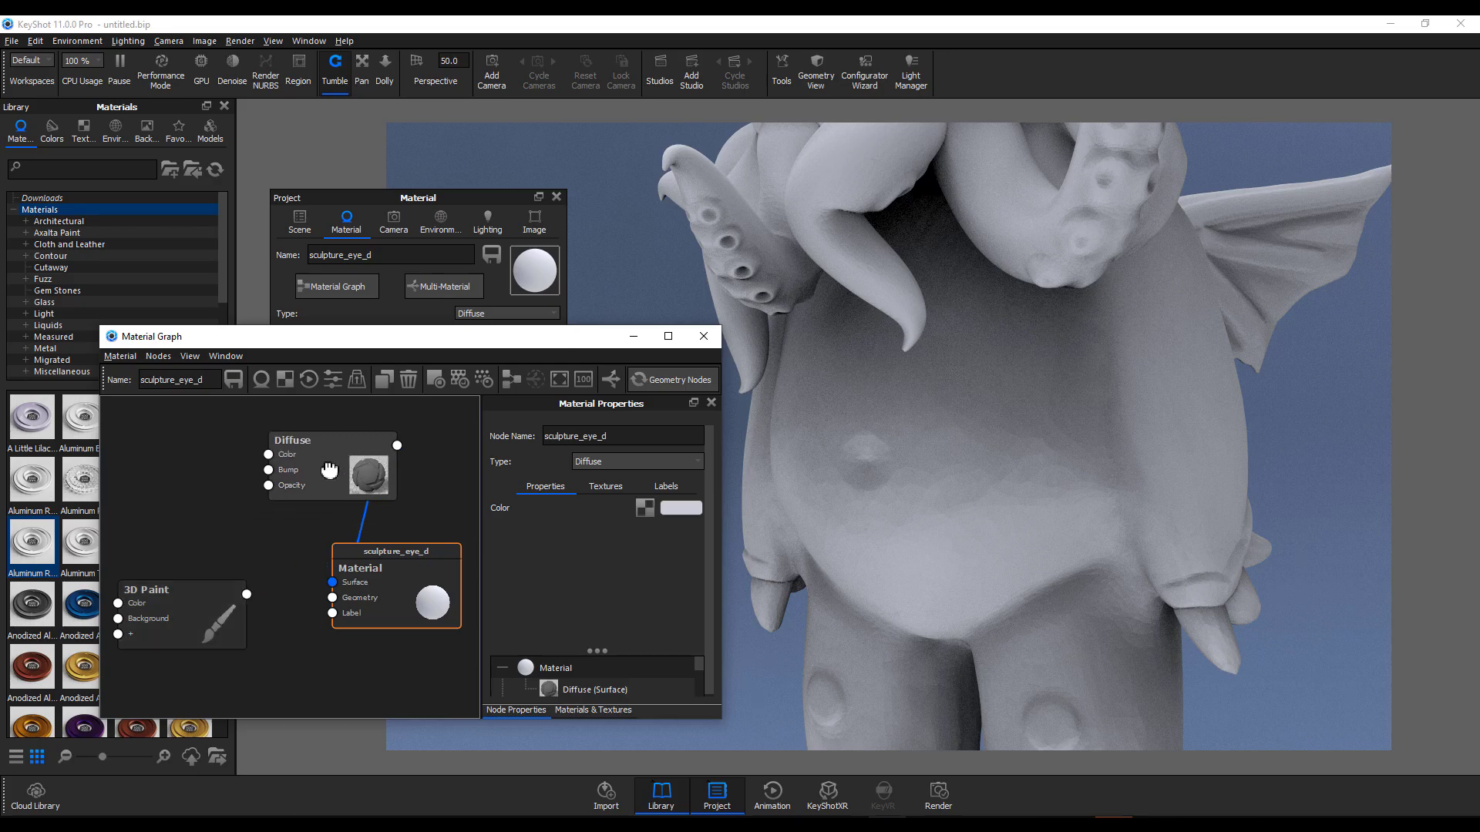
{"action": "mouse_move", "coordinate": [248, 595]}
{"action": "left_mouse_down"}
{"action": "mouse_move", "coordinate": [325, 532]}
{"action": "mouse_move", "coordinate": [289, 505]}
{"action": "mouse_move", "coordinate": [266, 455]}
{"action": "left_mouse_up"}
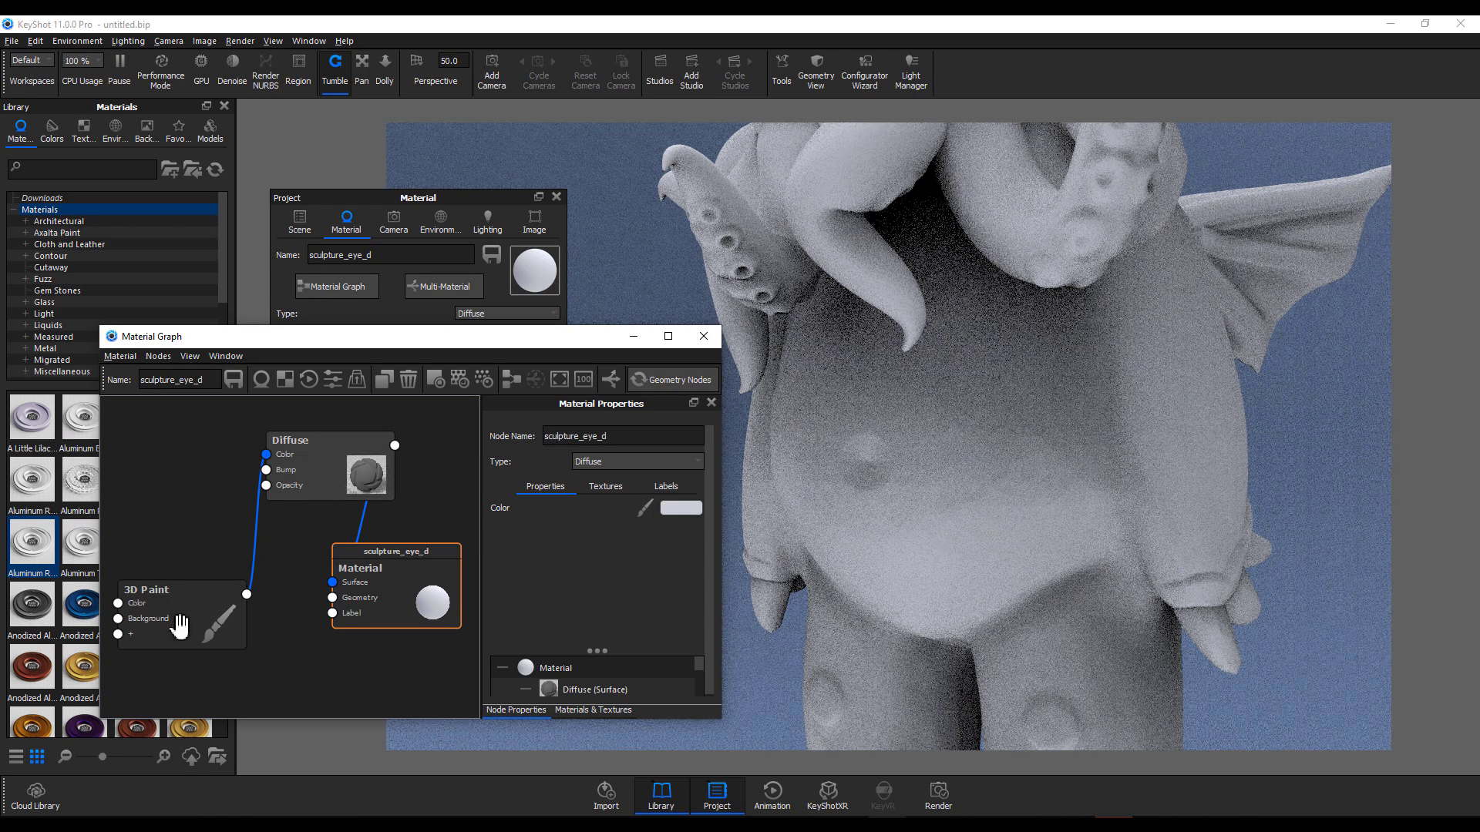
{"action": "left_click_drag", "start_coordinate": [179, 621], "coordinate": [168, 555]}
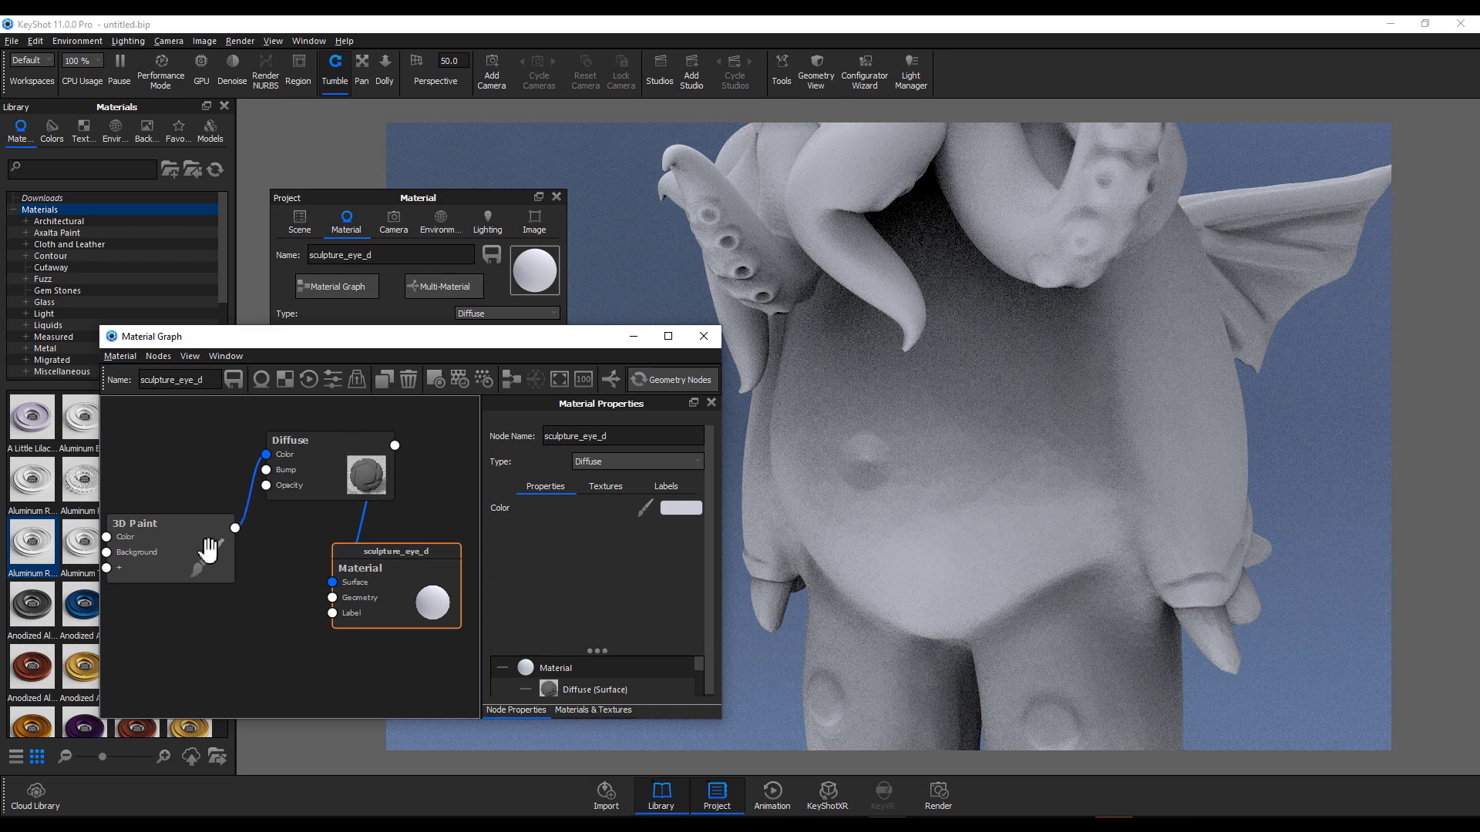
{"action": "mouse_move", "coordinate": [179, 550]}
{"action": "left_mouse_down"}
{"action": "mouse_move", "coordinate": [166, 471]}
{"action": "mouse_move", "coordinate": [197, 471]}
{"action": "left_mouse_up"}
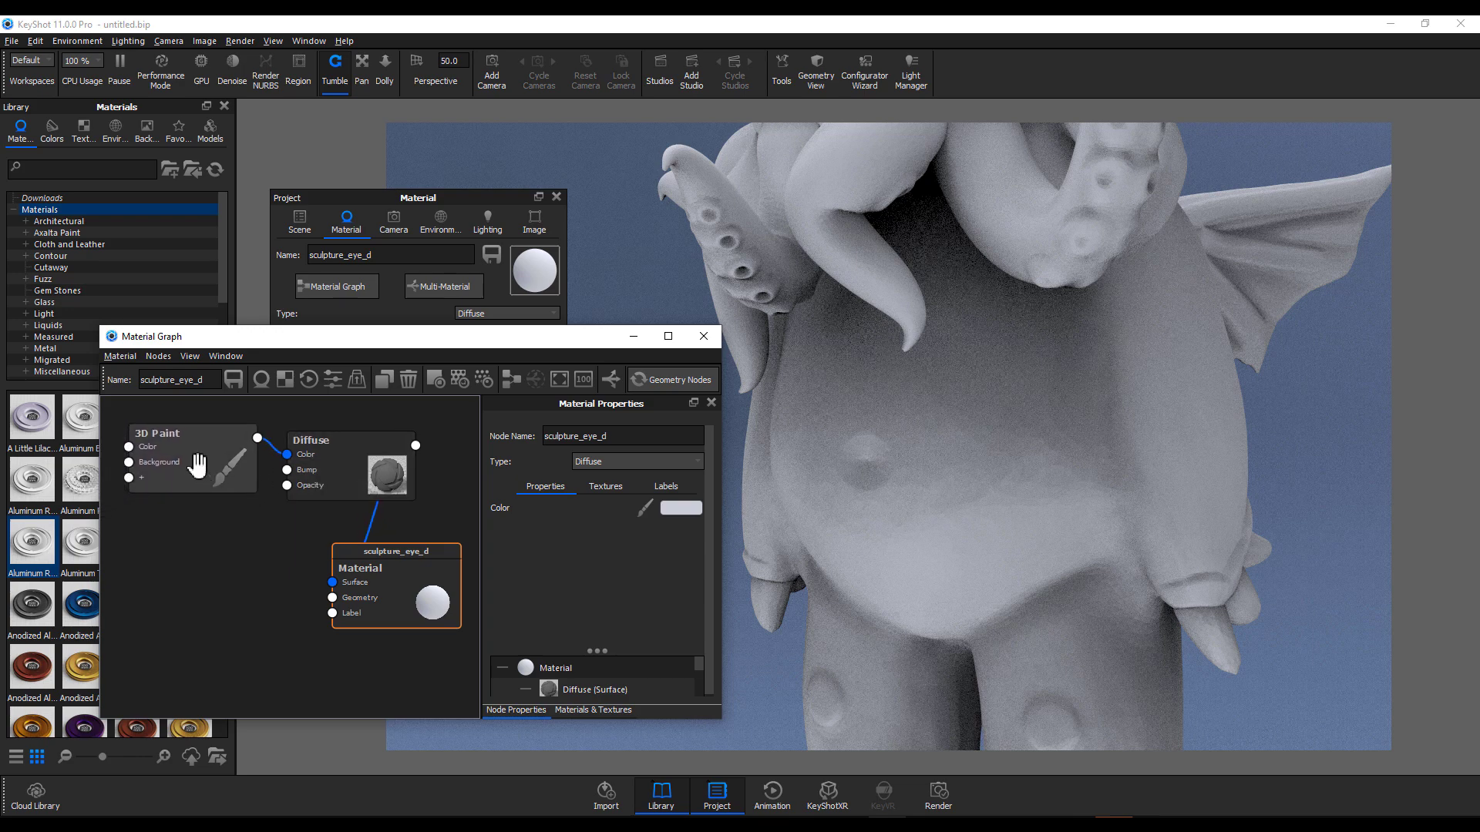
Start painting with the 3D Paint node and set the brush colour to red #EE5959
{"action": "left_click", "coordinate": [198, 462]}
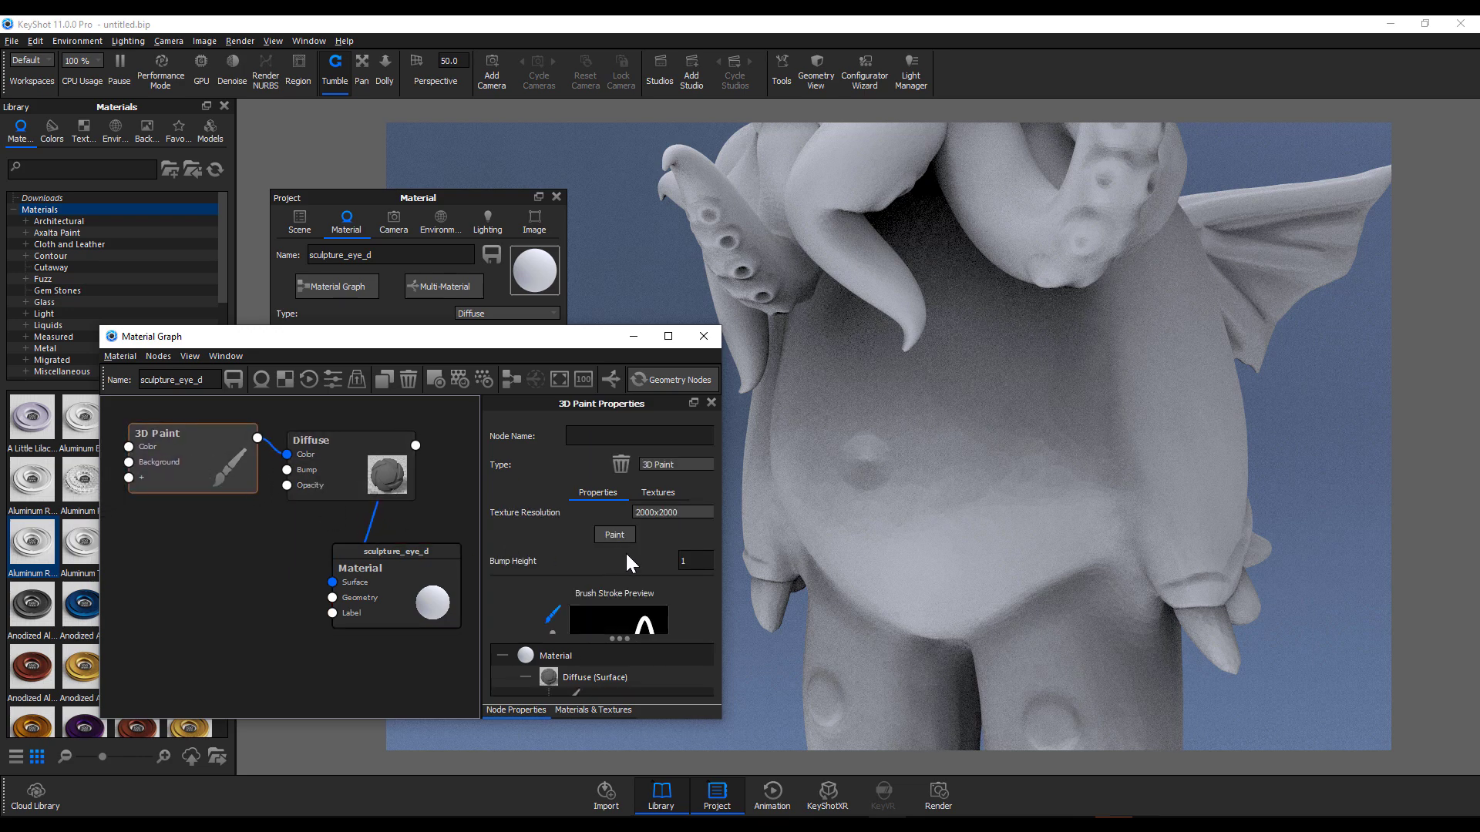
{"action": "left_click", "coordinate": [615, 534]}
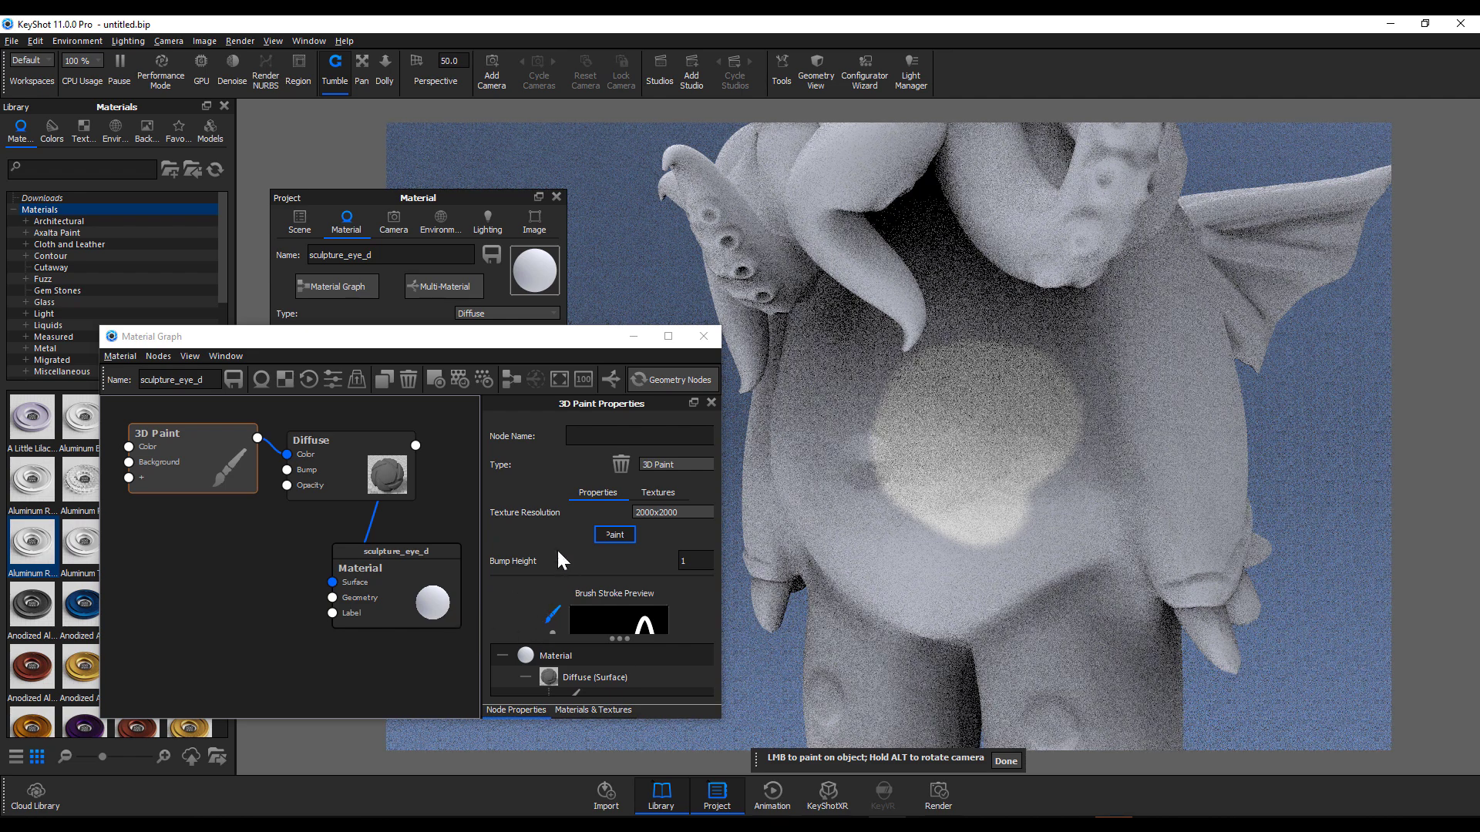
{"action": "scroll", "coordinate": [556, 548], "scroll_direction": "down", "scroll_amount": 2}
{"action": "scroll", "coordinate": [663, 574], "scroll_direction": "down", "scroll_amount": 2}
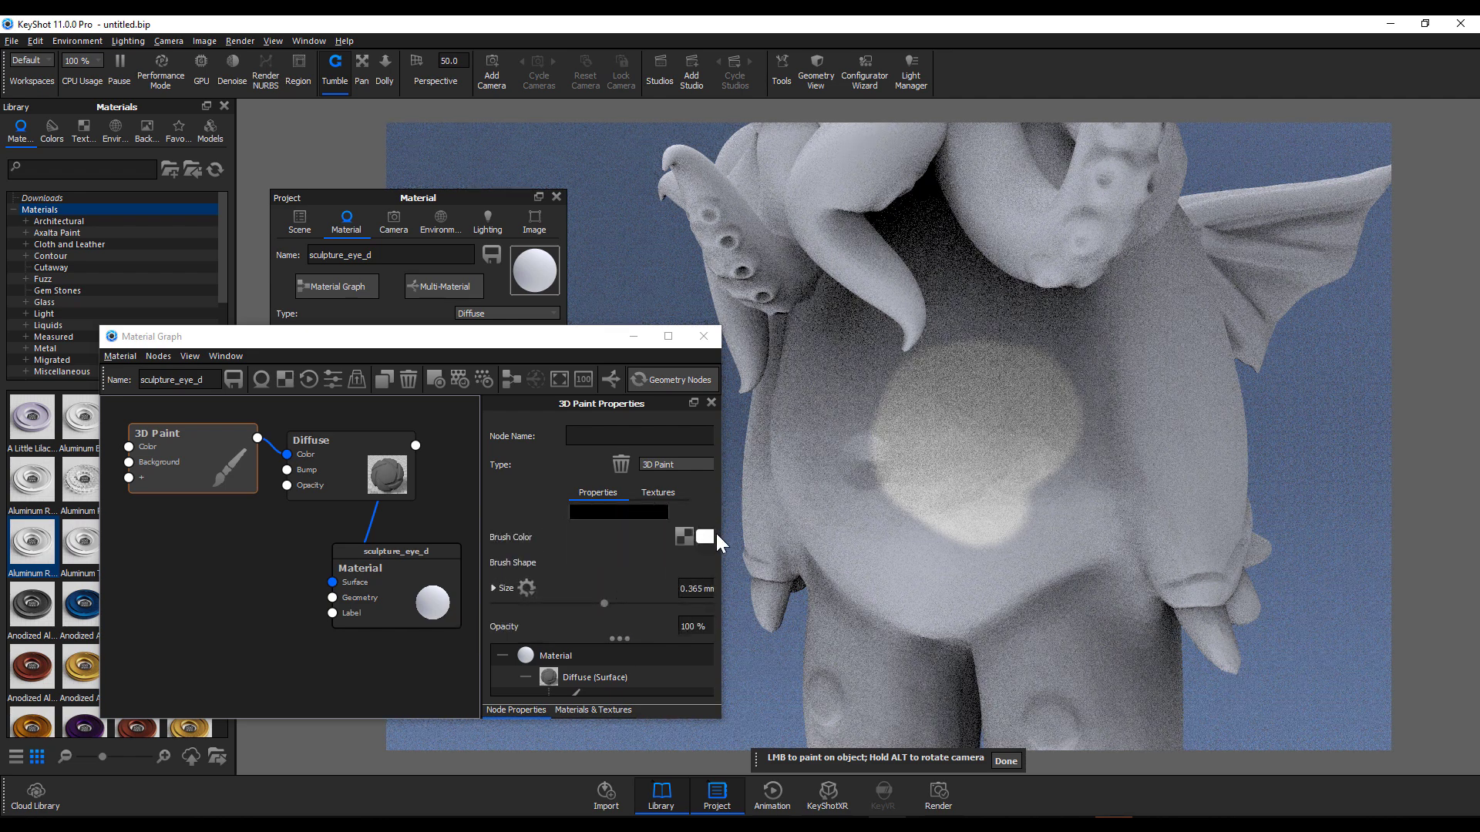
{"action": "left_click", "coordinate": [711, 534]}
{"action": "left_click", "coordinate": [1343, 312]}
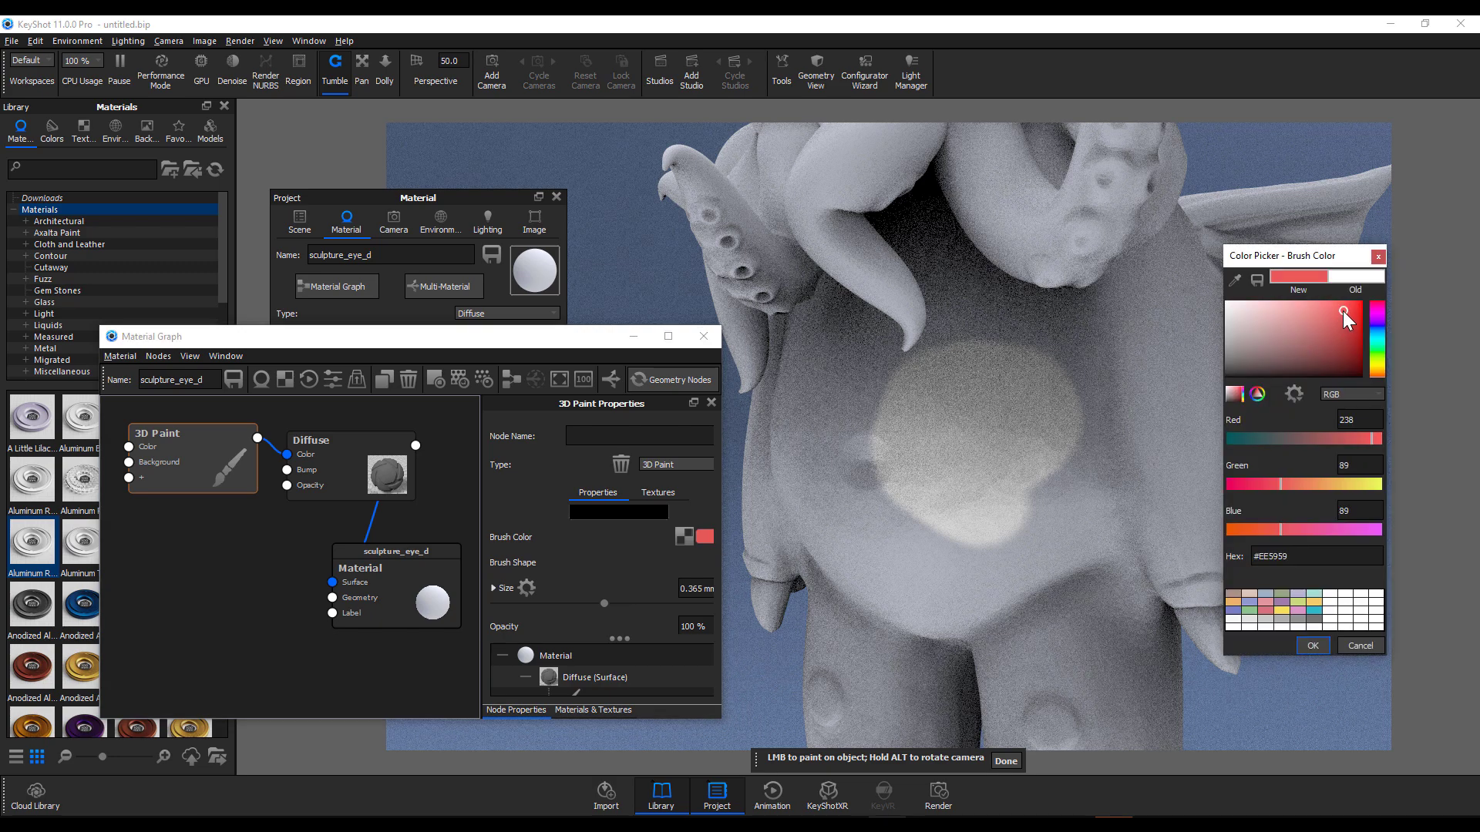
Switch the brush to lime green #A6DE21 and paint a dab over the red patch
{"action": "left_click_drag", "start_coordinate": [507, 343], "coordinate": [424, 191]}
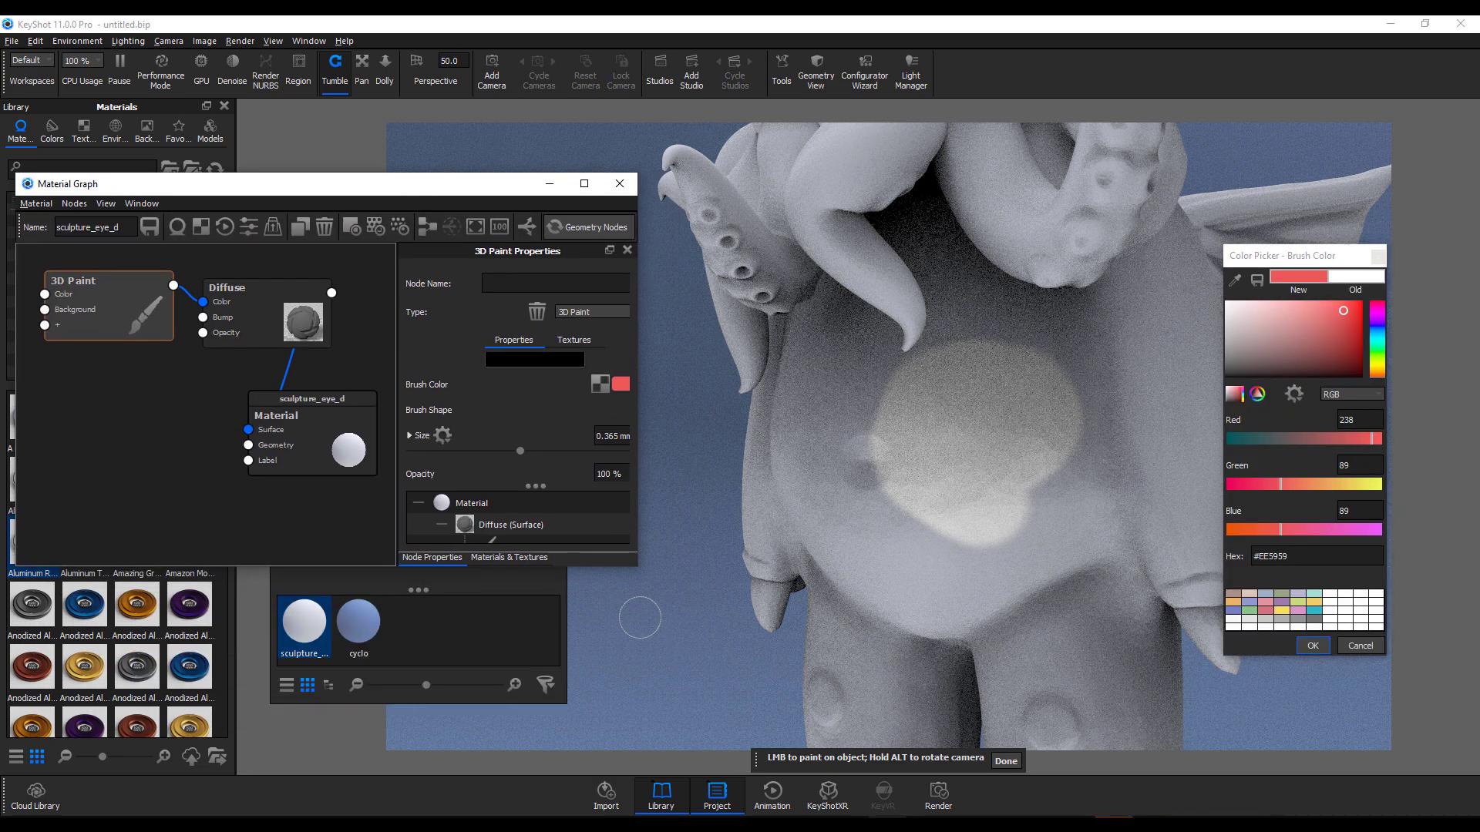
{"action": "left_click_drag", "start_coordinate": [638, 583], "coordinate": [739, 734]}
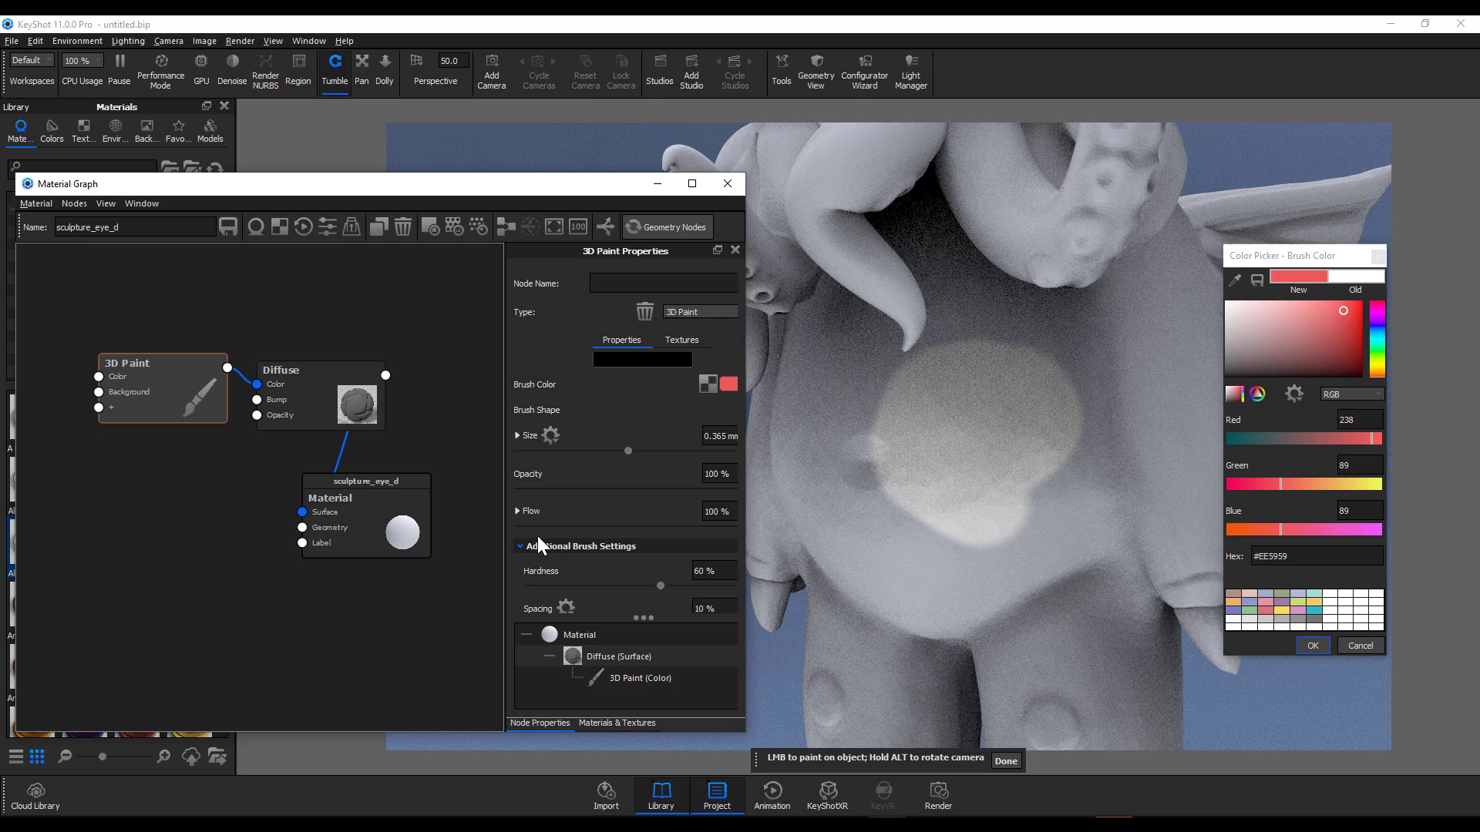
{"action": "left_click_drag", "start_coordinate": [505, 515], "coordinate": [407, 515]}
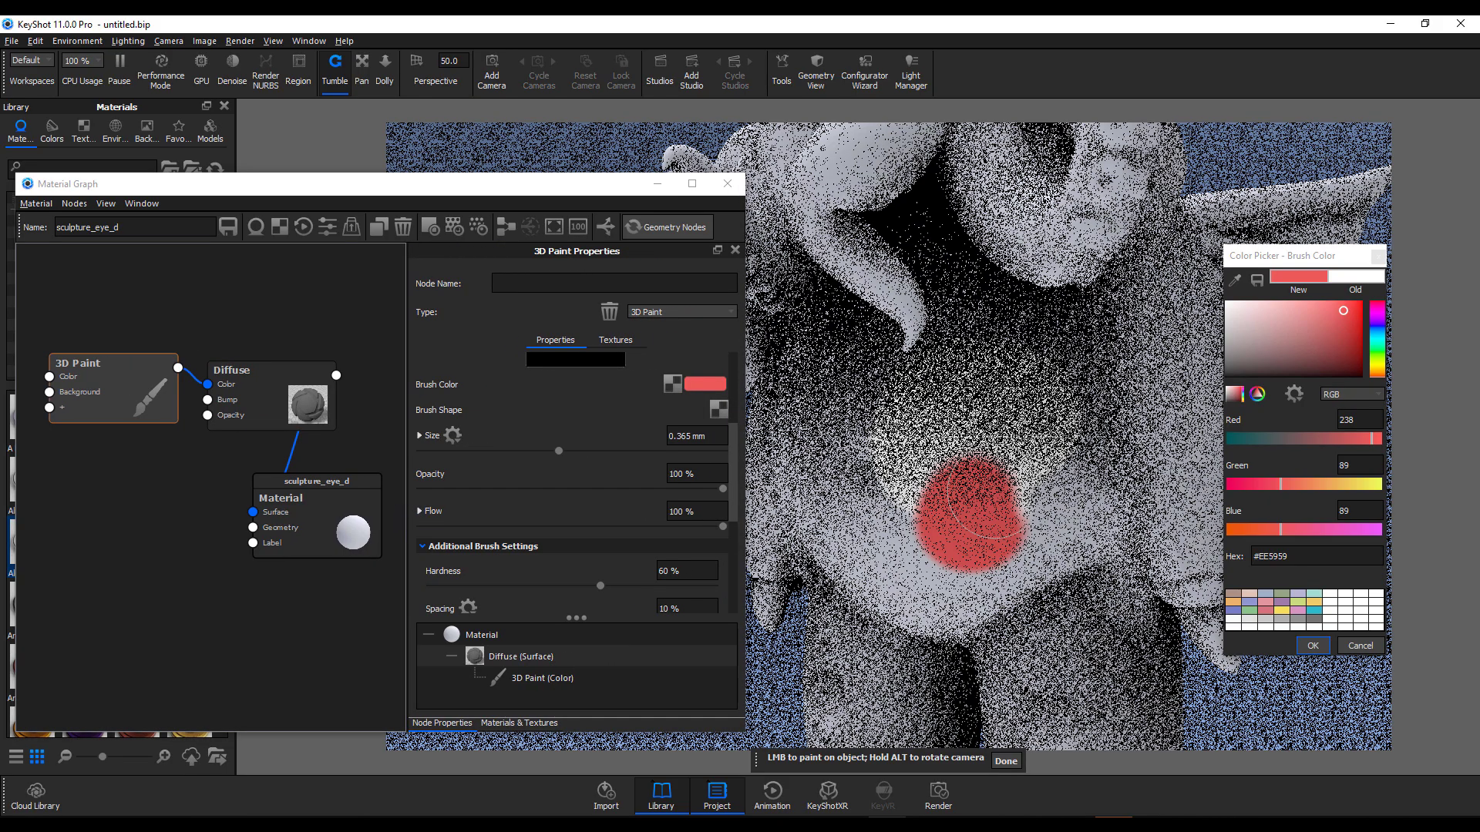
{"action": "left_click", "coordinate": [1357, 345]}
{"action": "left_click", "coordinate": [1362, 484]}
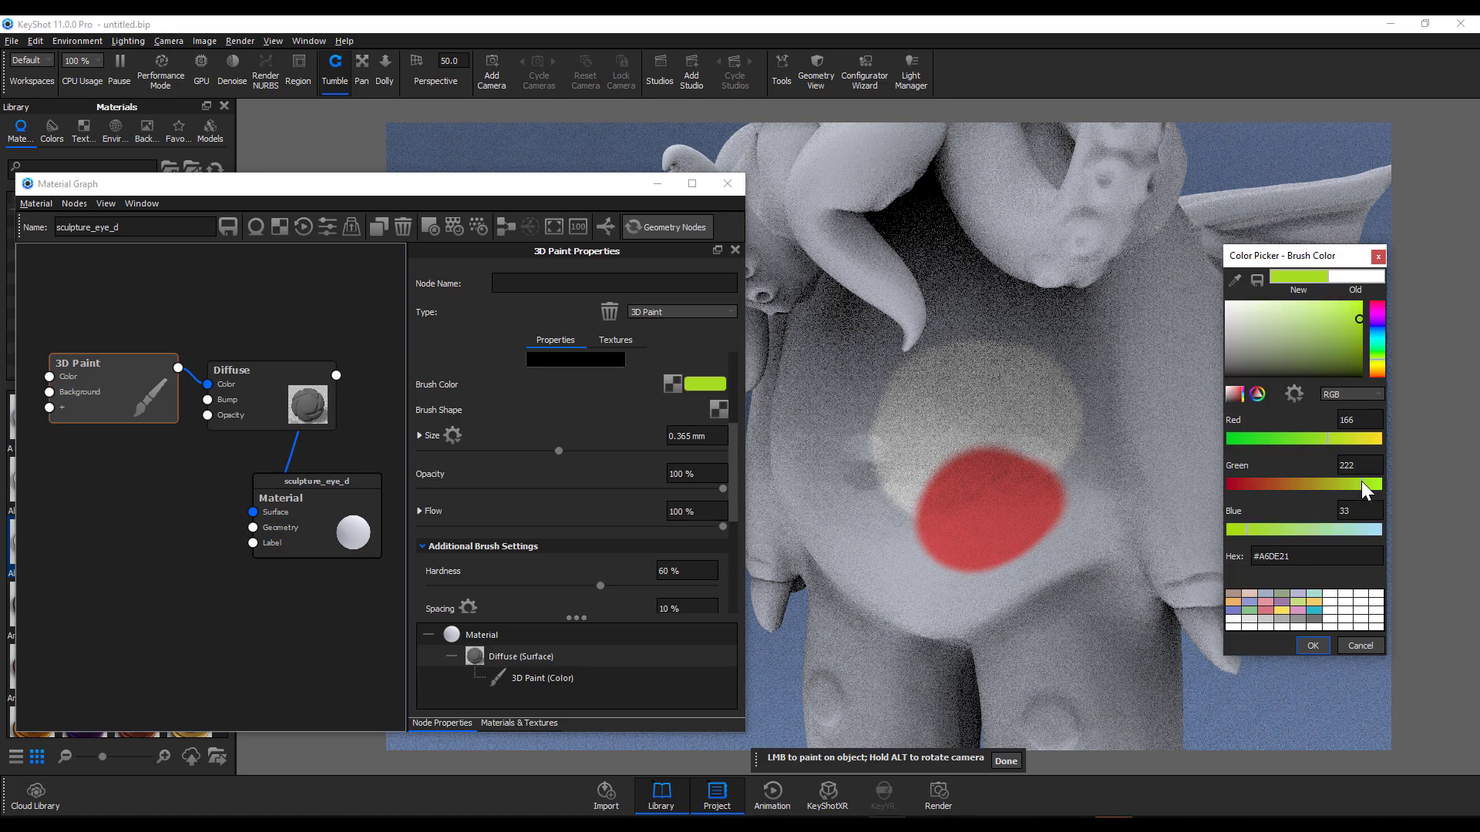
{"action": "left_click", "coordinate": [959, 470]}
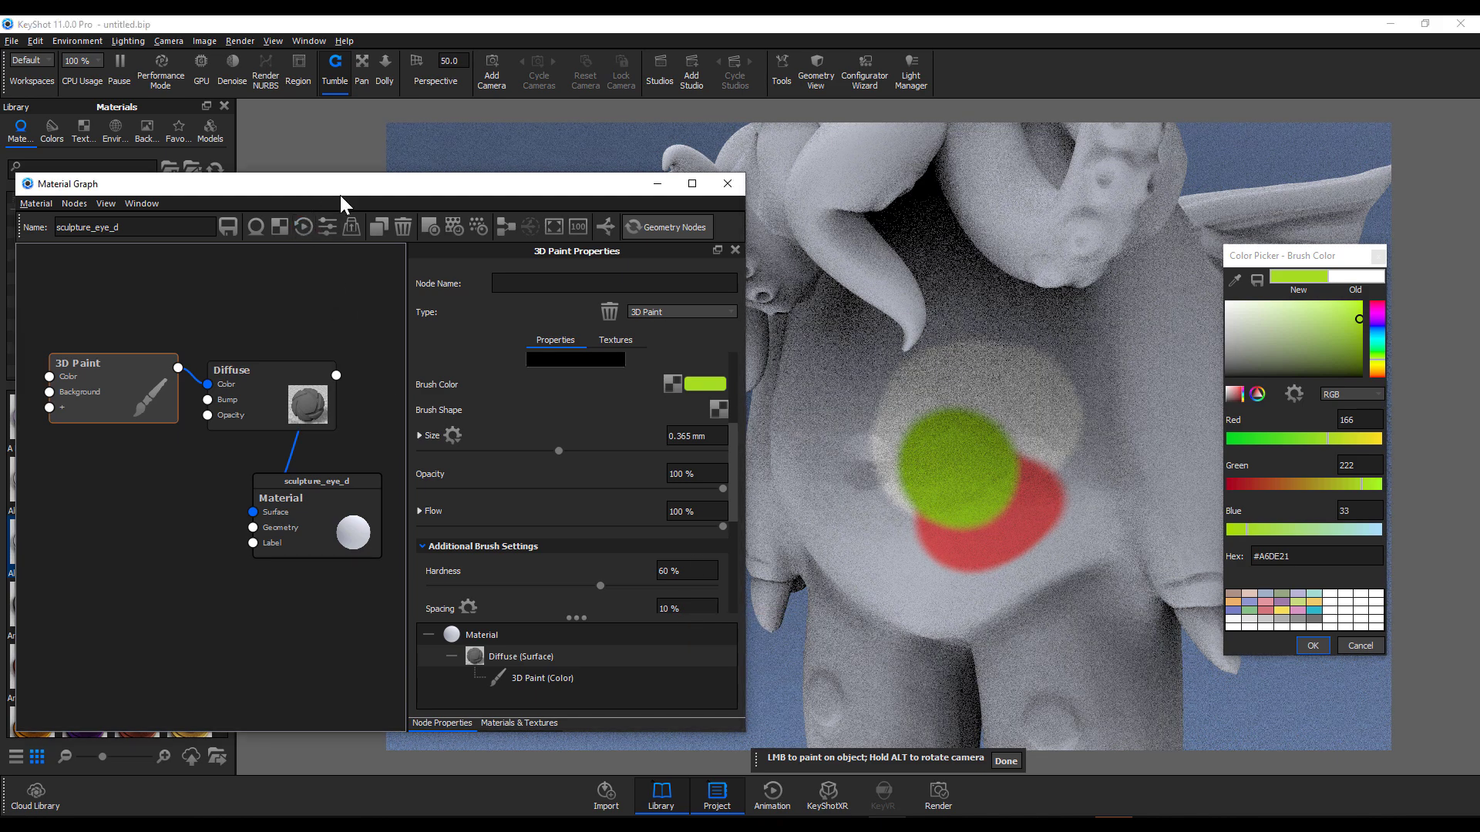
{"action": "left_click_drag", "start_coordinate": [340, 190], "coordinate": [552, 192]}
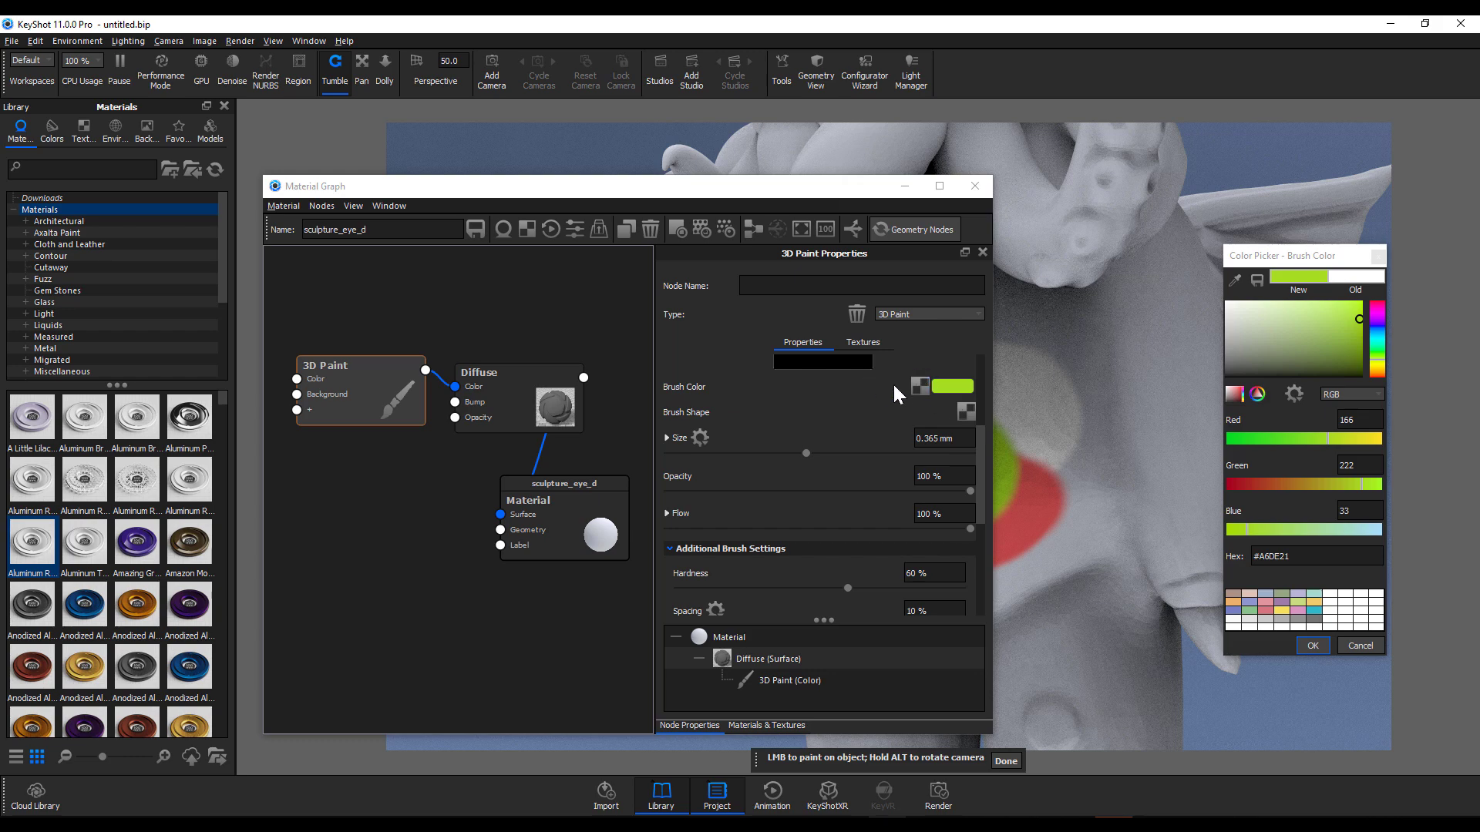
Load the KeyShot Icon library texture as the 3D Paint brush colour
{"action": "left_click", "coordinate": [83, 132]}
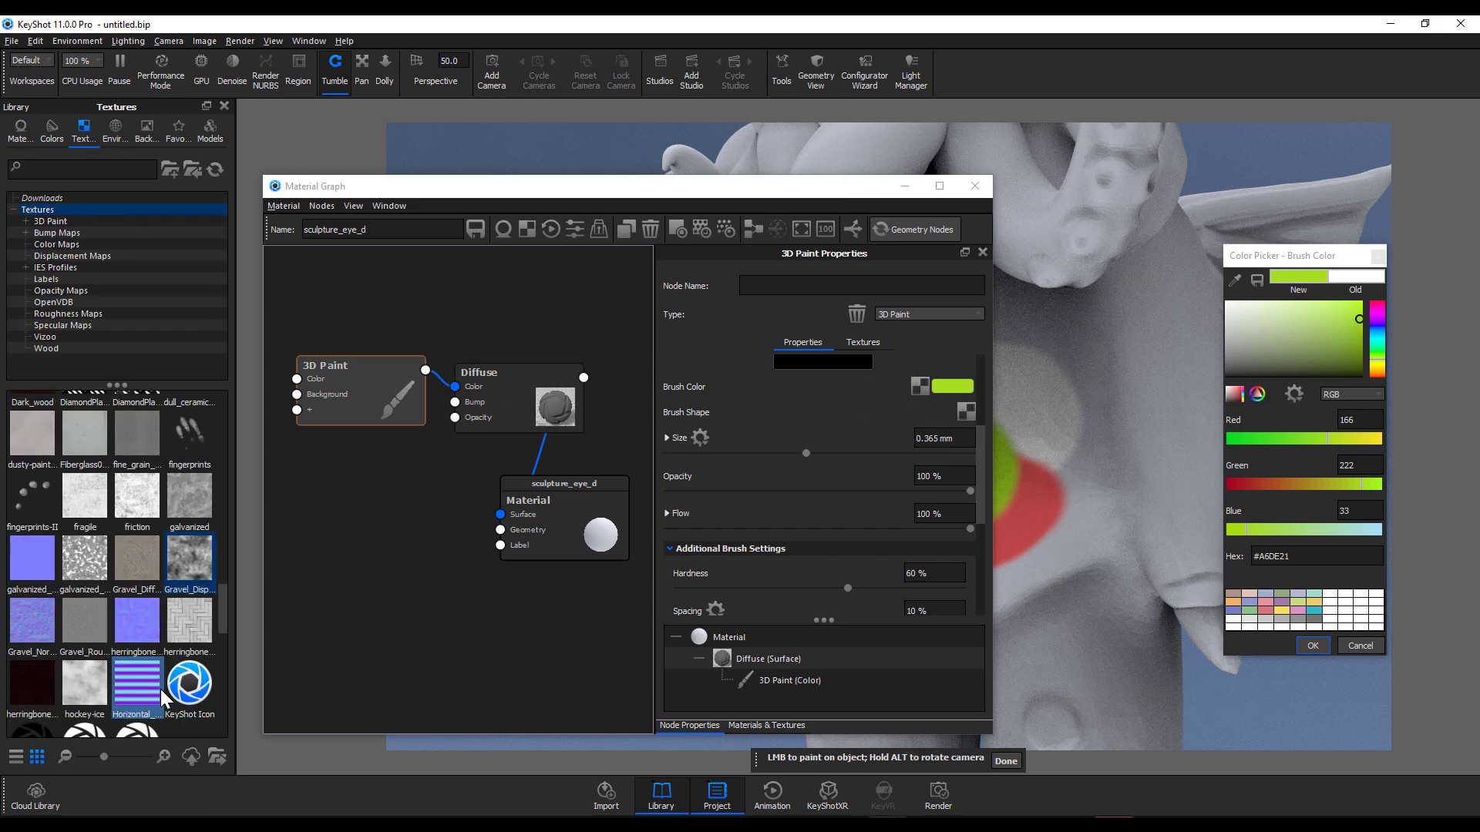
{"action": "scroll", "coordinate": [115, 539], "scroll_direction": "down", "scroll_amount": 10}
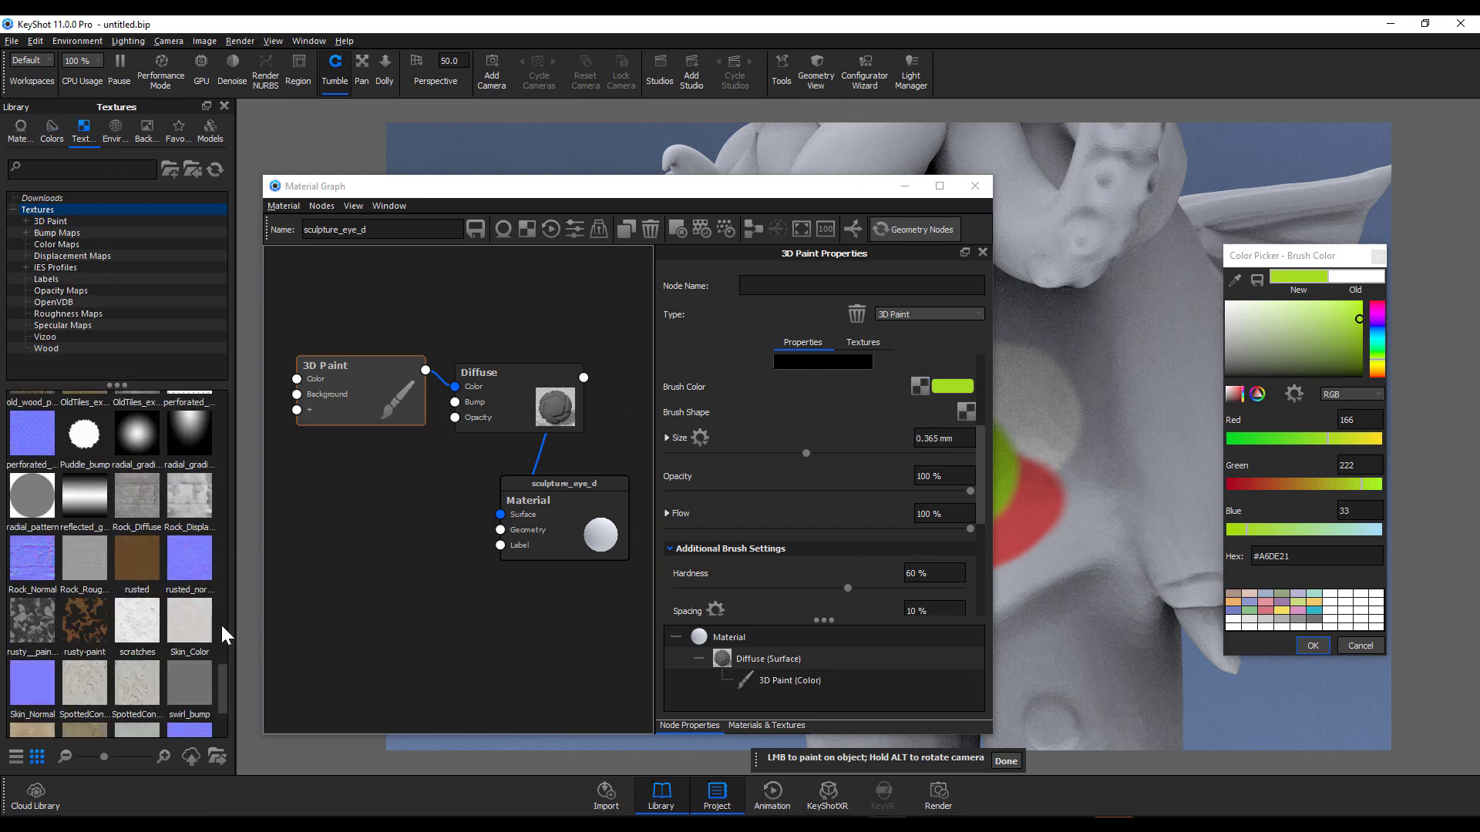
{"action": "left_click", "coordinate": [154, 603]}
{"action": "scroll", "coordinate": [154, 602], "scroll_direction": "up", "scroll_amount": 5}
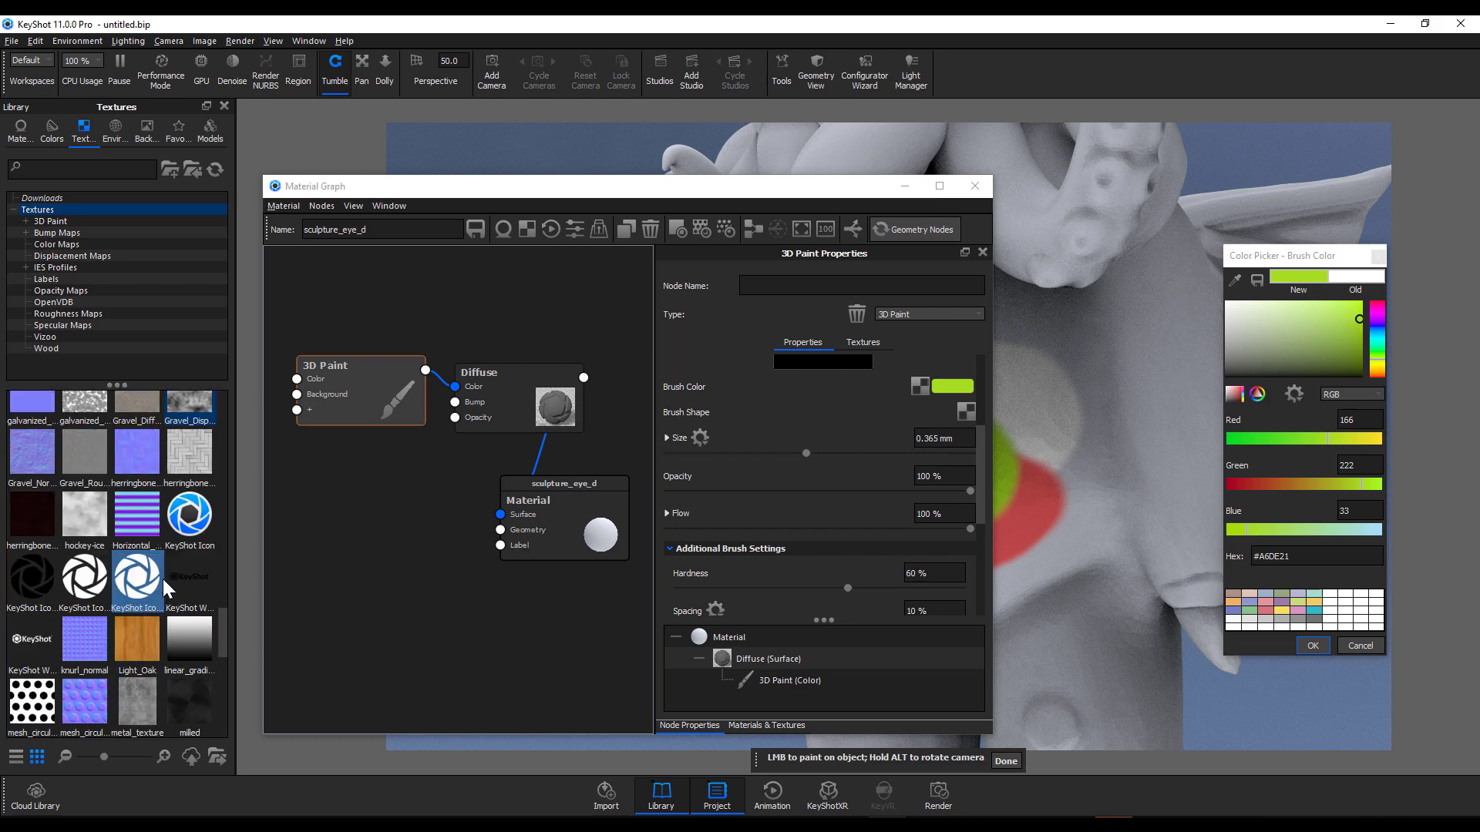
{"action": "mouse_move", "coordinate": [199, 532]}
{"action": "left_mouse_down"}
{"action": "mouse_move", "coordinate": [991, 435]}
{"action": "mouse_move", "coordinate": [919, 389]}
{"action": "left_mouse_up"}
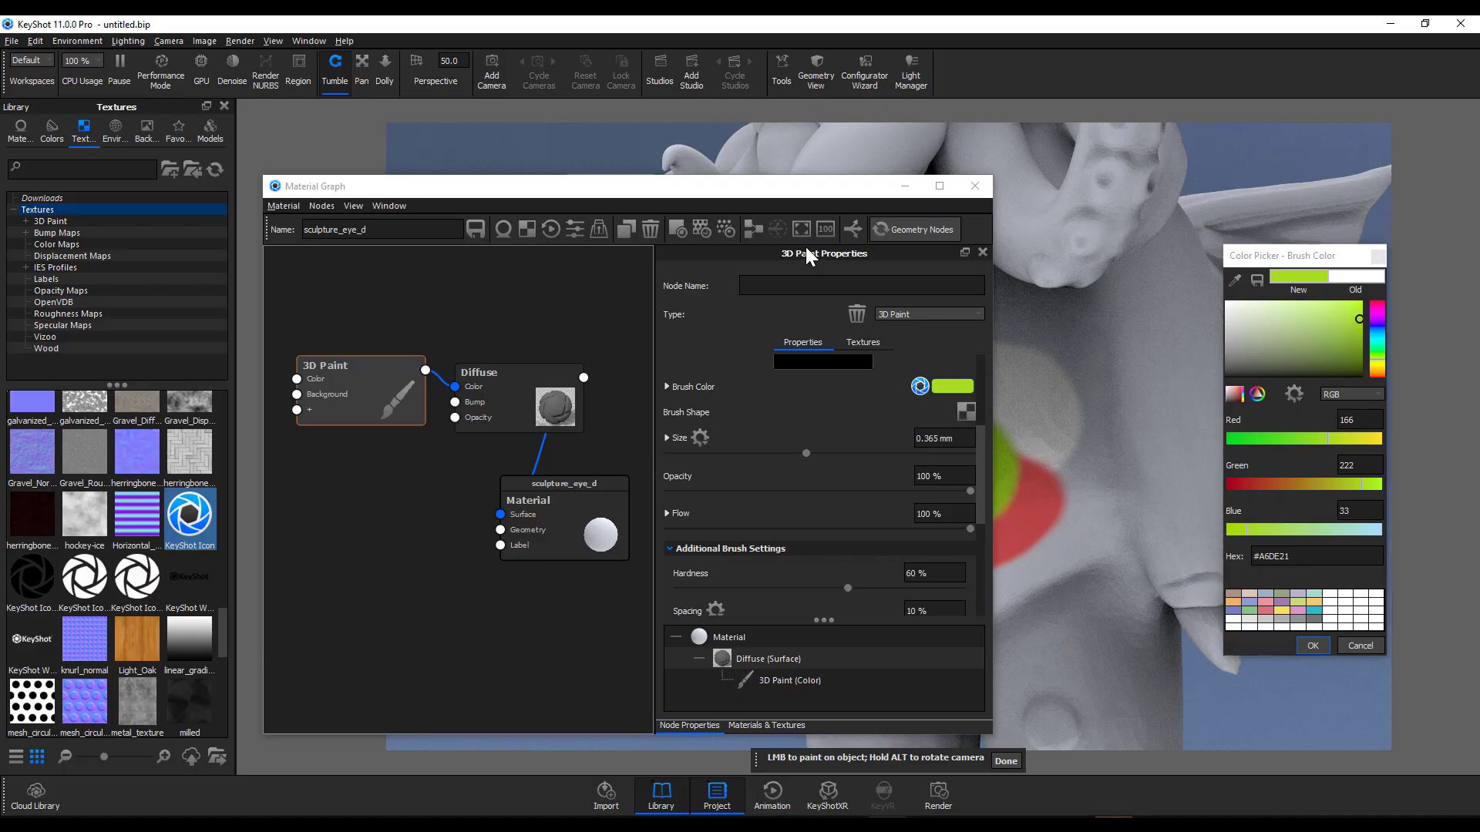
{"action": "left_click", "coordinate": [547, 189]}
{"action": "left_click_drag", "start_coordinate": [587, 193], "coordinate": [370, 188]}
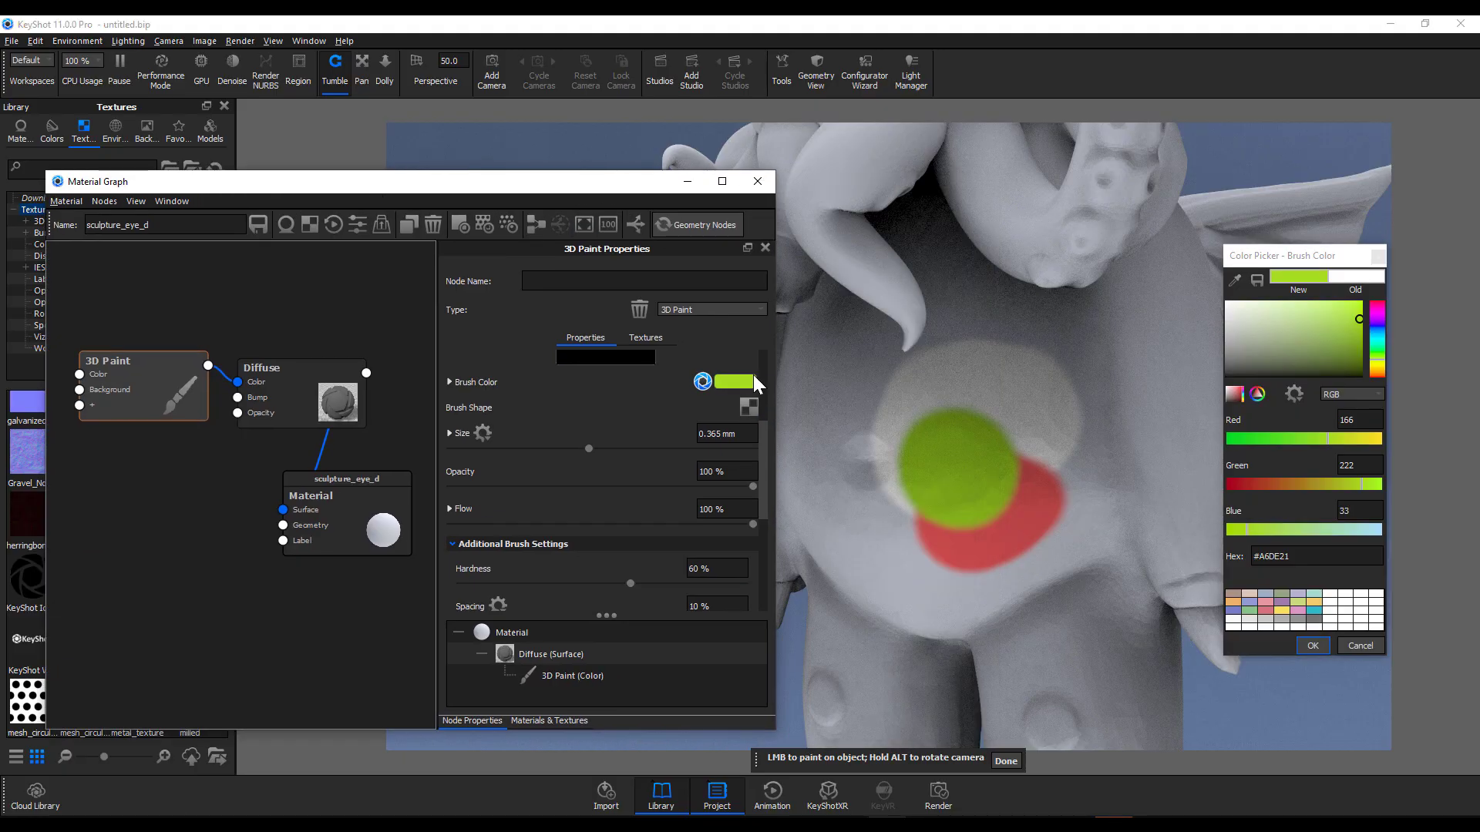
Undo a trial icon stroke and stamp the KeyShot logo onto the chest
{"action": "mouse_move", "coordinate": [943, 409]}
{"action": "left_mouse_down"}
{"action": "mouse_move", "coordinate": [840, 404]}
{"action": "mouse_move", "coordinate": [850, 480]}
{"action": "mouse_move", "coordinate": [905, 500]}
{"action": "mouse_move", "coordinate": [930, 464]}
{"action": "mouse_move", "coordinate": [886, 435]}
{"action": "left_mouse_up"}
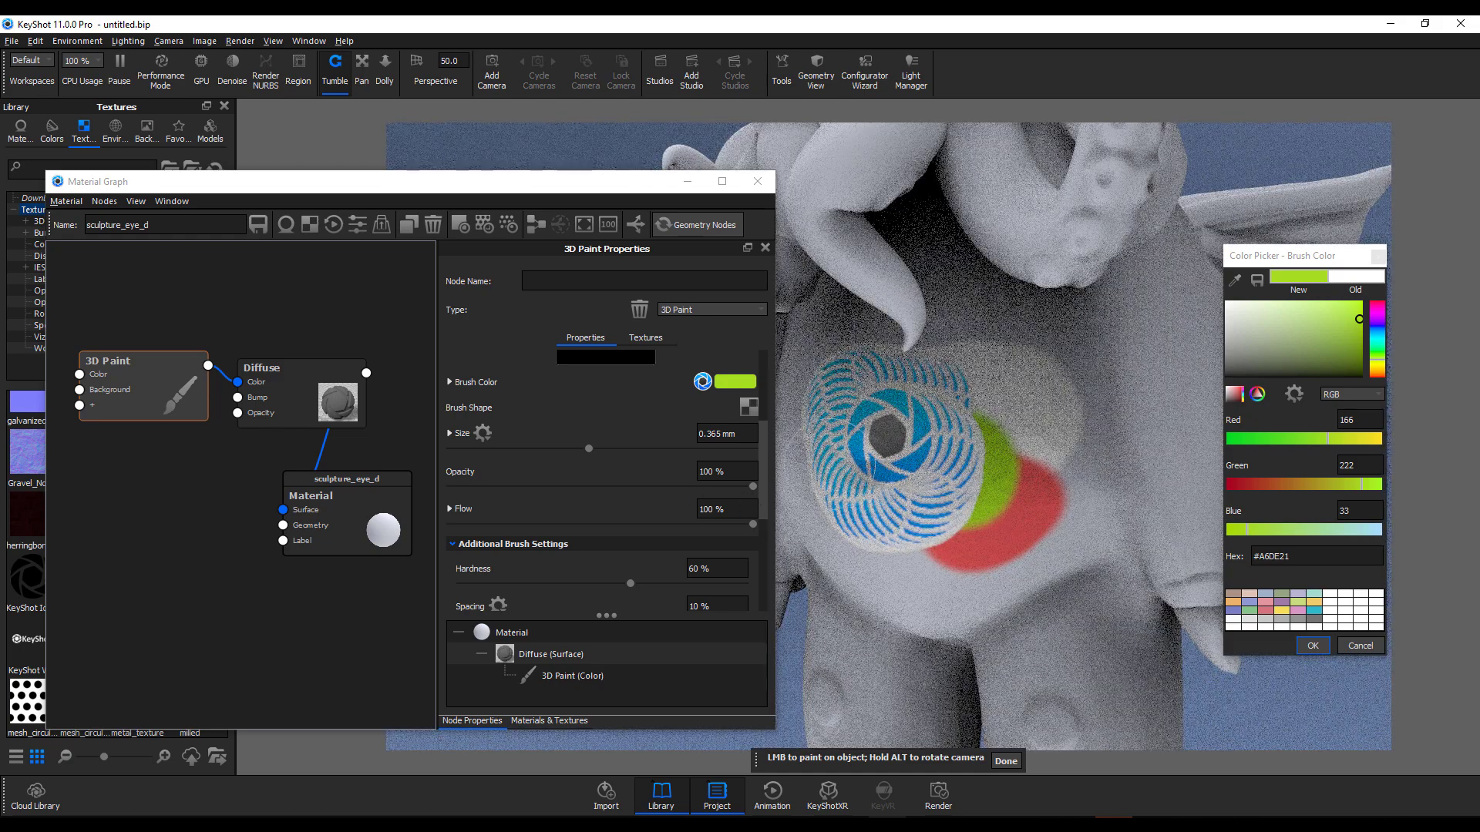
{"action": "key", "text": "ctrl+z"}
{"action": "scroll", "coordinate": [530, 549], "scroll_direction": "up", "scroll_amount": 3}
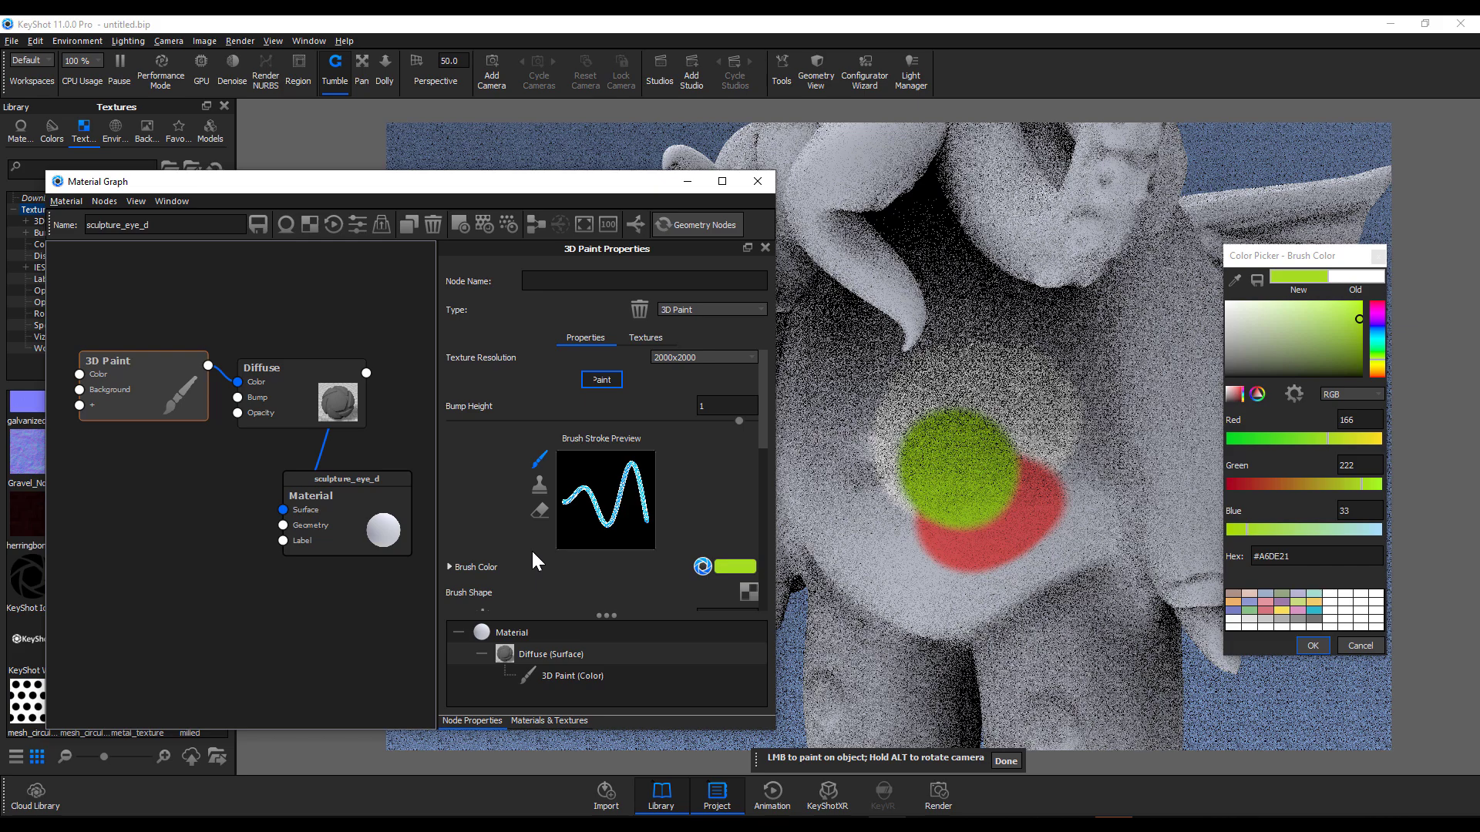
{"action": "left_click", "coordinate": [540, 485]}
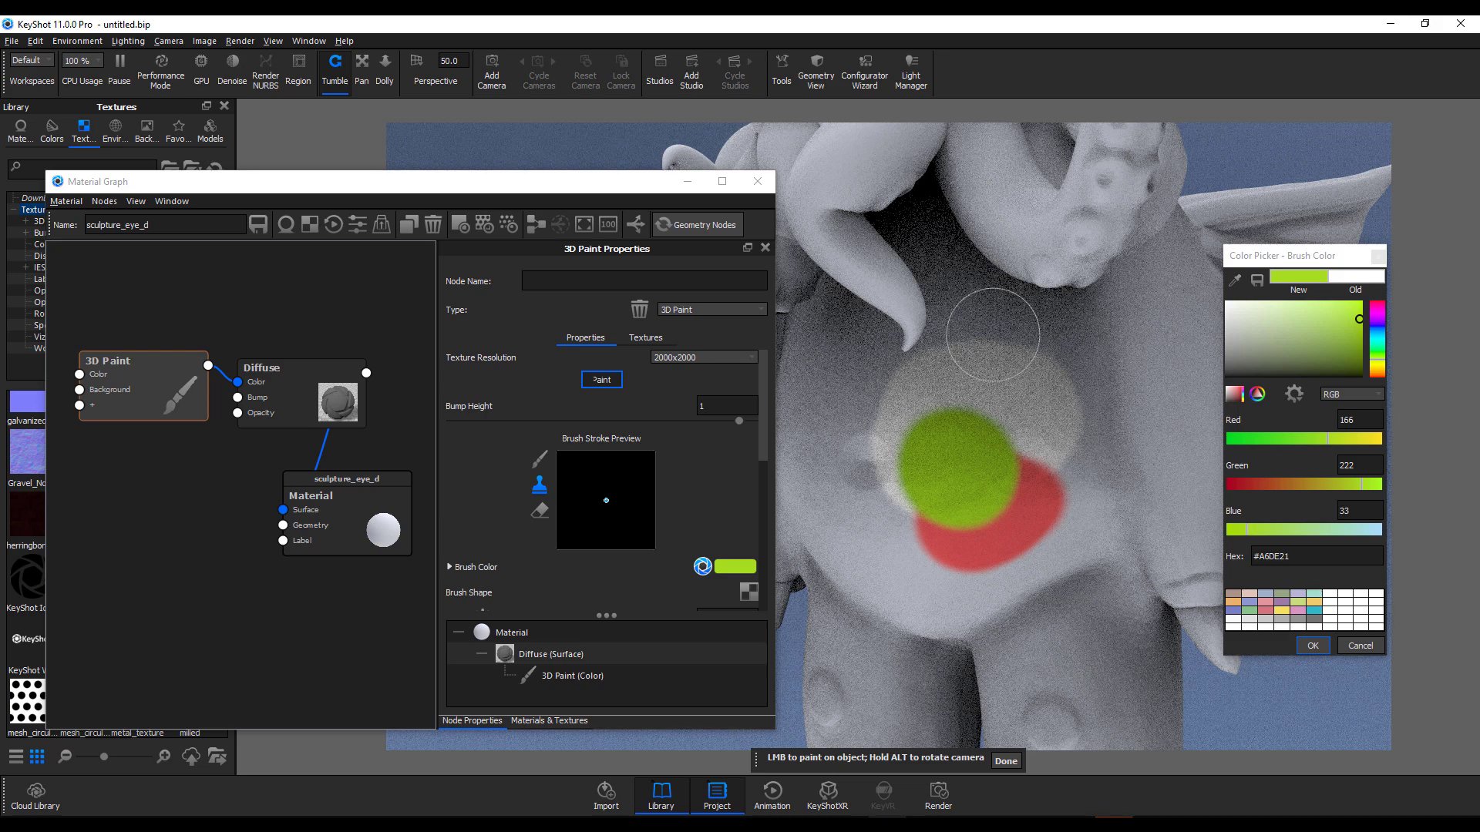
{"action": "left_click", "coordinate": [992, 334]}
Remove the KeyShot Icon texture from the brush colour
{"action": "scroll", "coordinate": [702, 503], "scroll_direction": "down", "scroll_amount": 1}
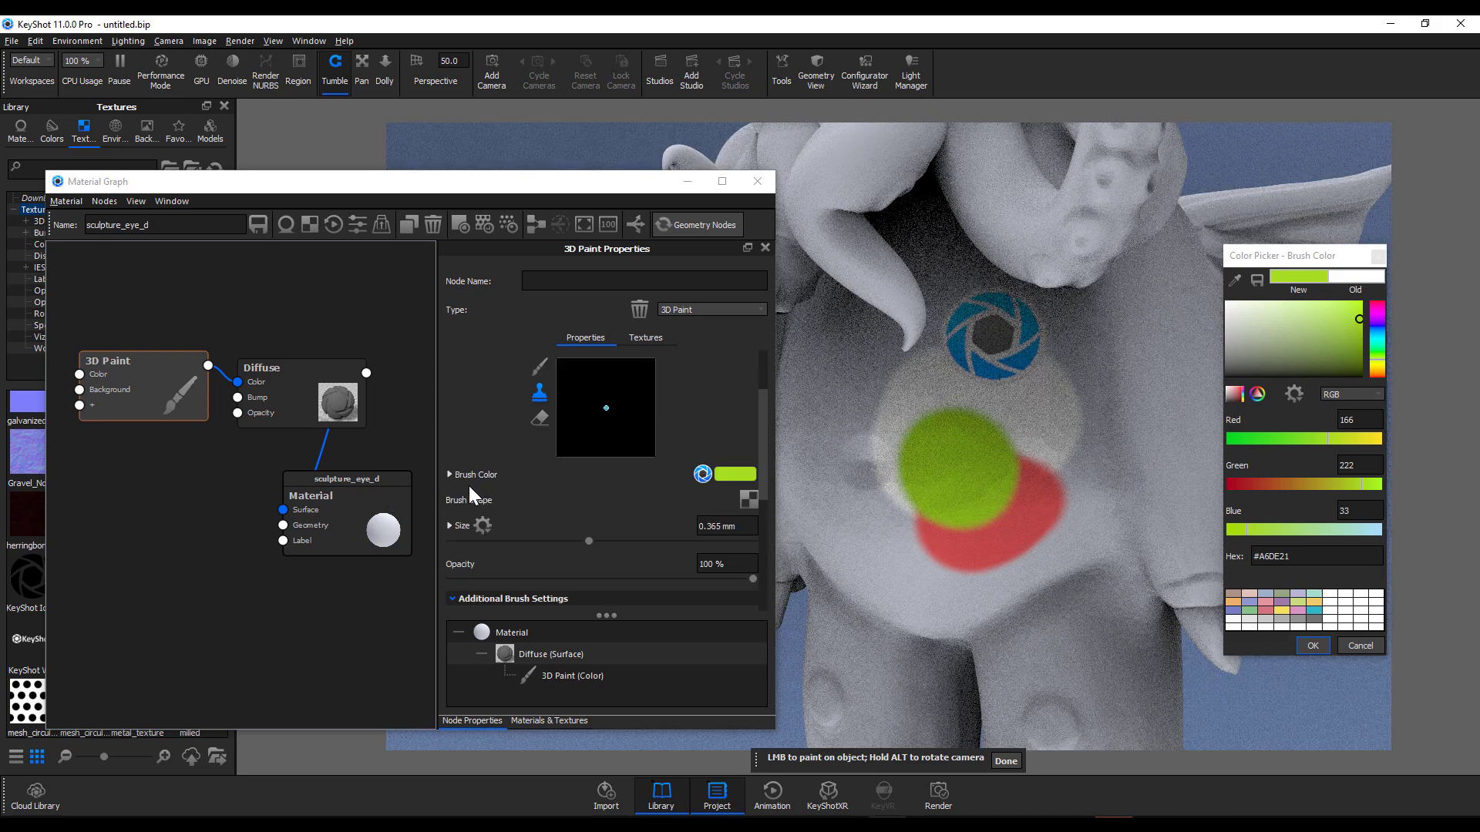
{"action": "left_click", "coordinate": [450, 474]}
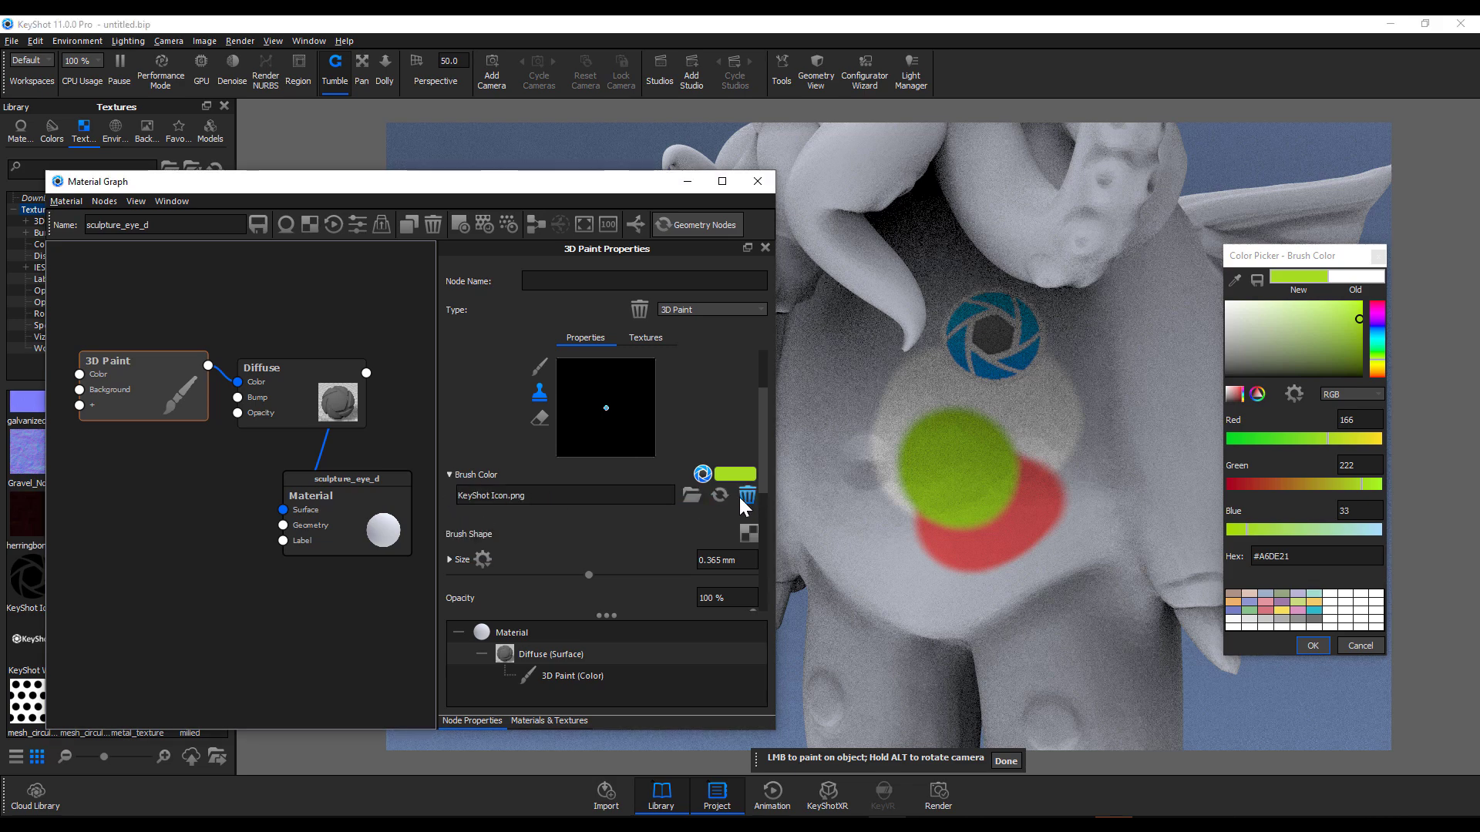
{"action": "left_click", "coordinate": [746, 496]}
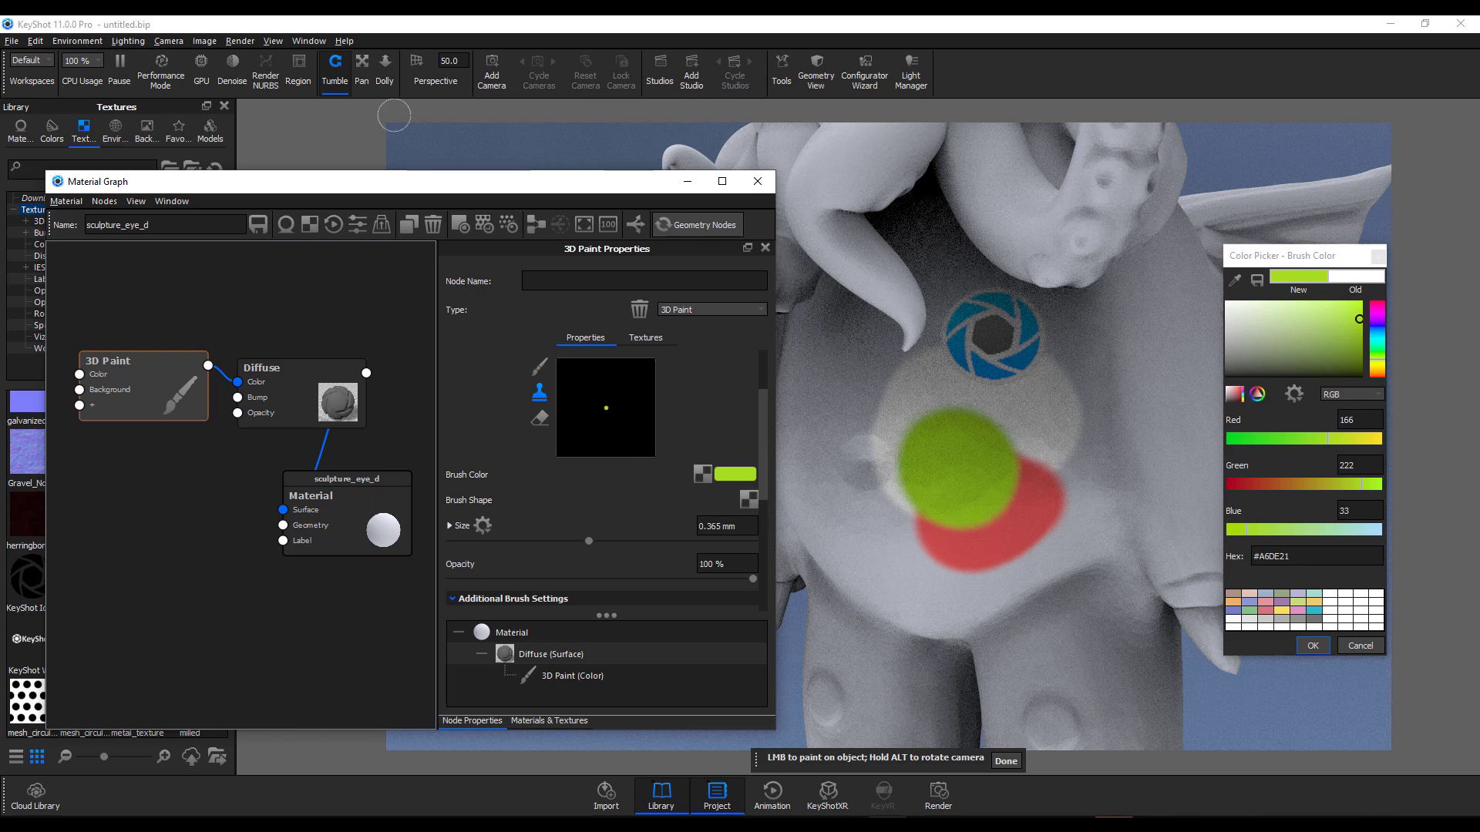
Set a gravel library texture as the brush shape
{"action": "left_click_drag", "start_coordinate": [458, 198], "coordinate": [664, 189]}
{"action": "scroll", "coordinate": [146, 617], "scroll_direction": "down", "scroll_amount": 3}
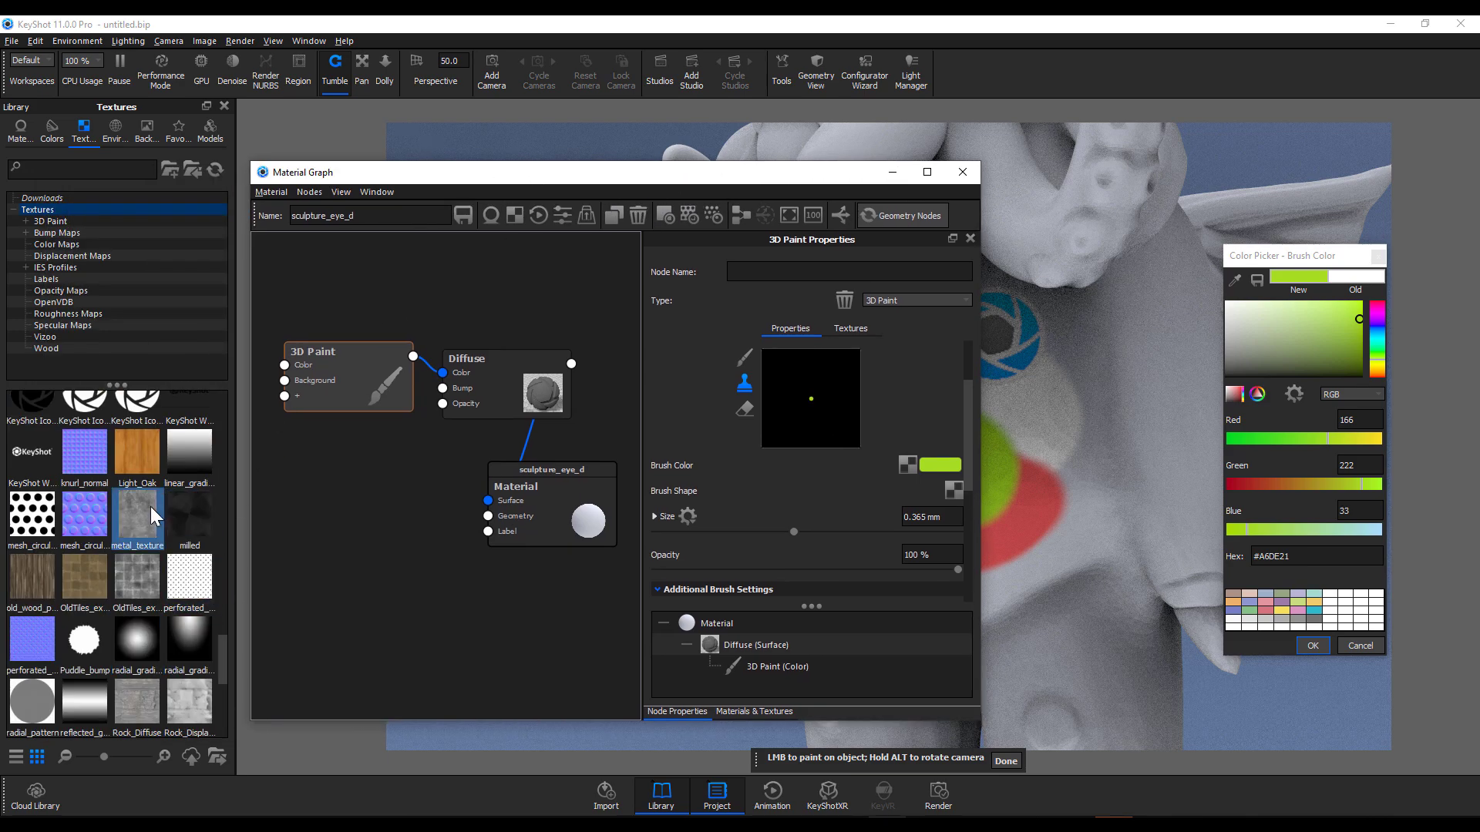
{"action": "scroll", "coordinate": [143, 532], "scroll_direction": "up", "scroll_amount": 6}
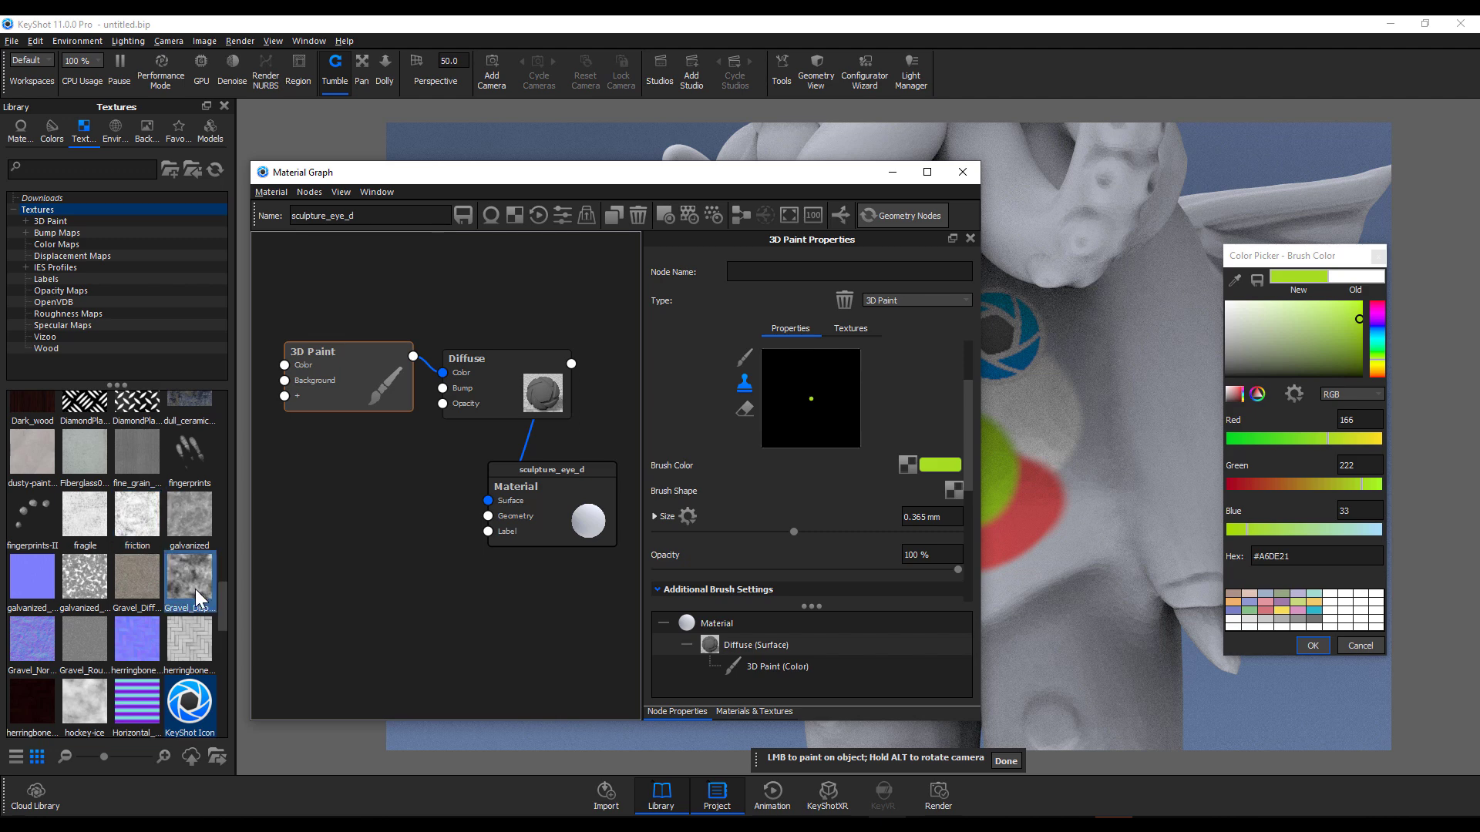
{"action": "left_click_drag", "start_coordinate": [199, 598], "coordinate": [954, 487]}
{"action": "left_click_drag", "start_coordinate": [768, 185], "coordinate": [413, 200]}
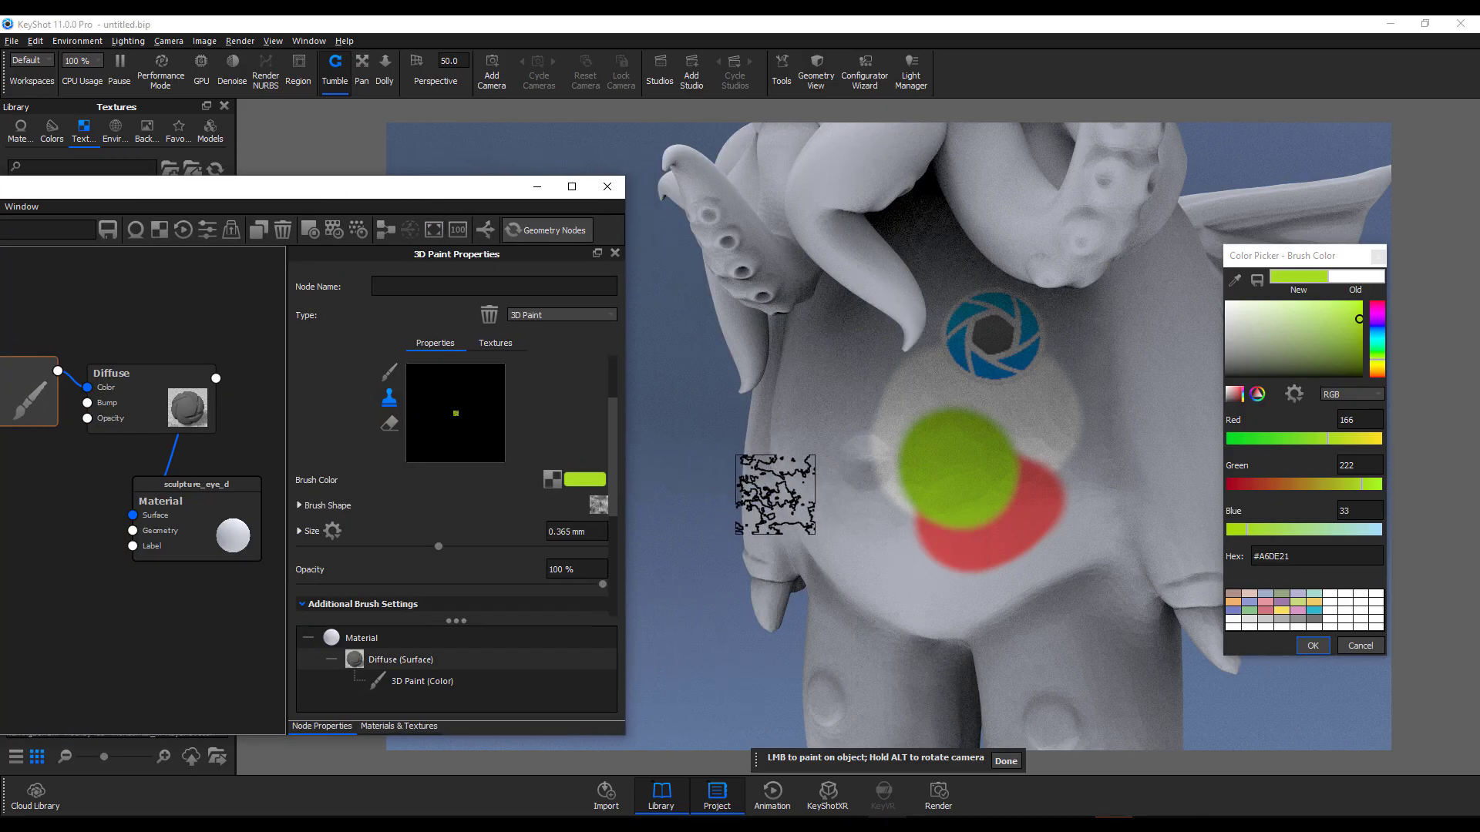
Switch from stamping back to painting and extend the green paint across the belly
{"action": "mouse_move", "coordinate": [925, 462]}
{"action": "left_mouse_down", "text": "alt"}
{"action": "mouse_move", "coordinate": [694, 417]}
{"action": "mouse_move", "coordinate": [771, 401]}
{"action": "left_mouse_up", "text": "alt"}
{"action": "left_click", "coordinate": [390, 373]}
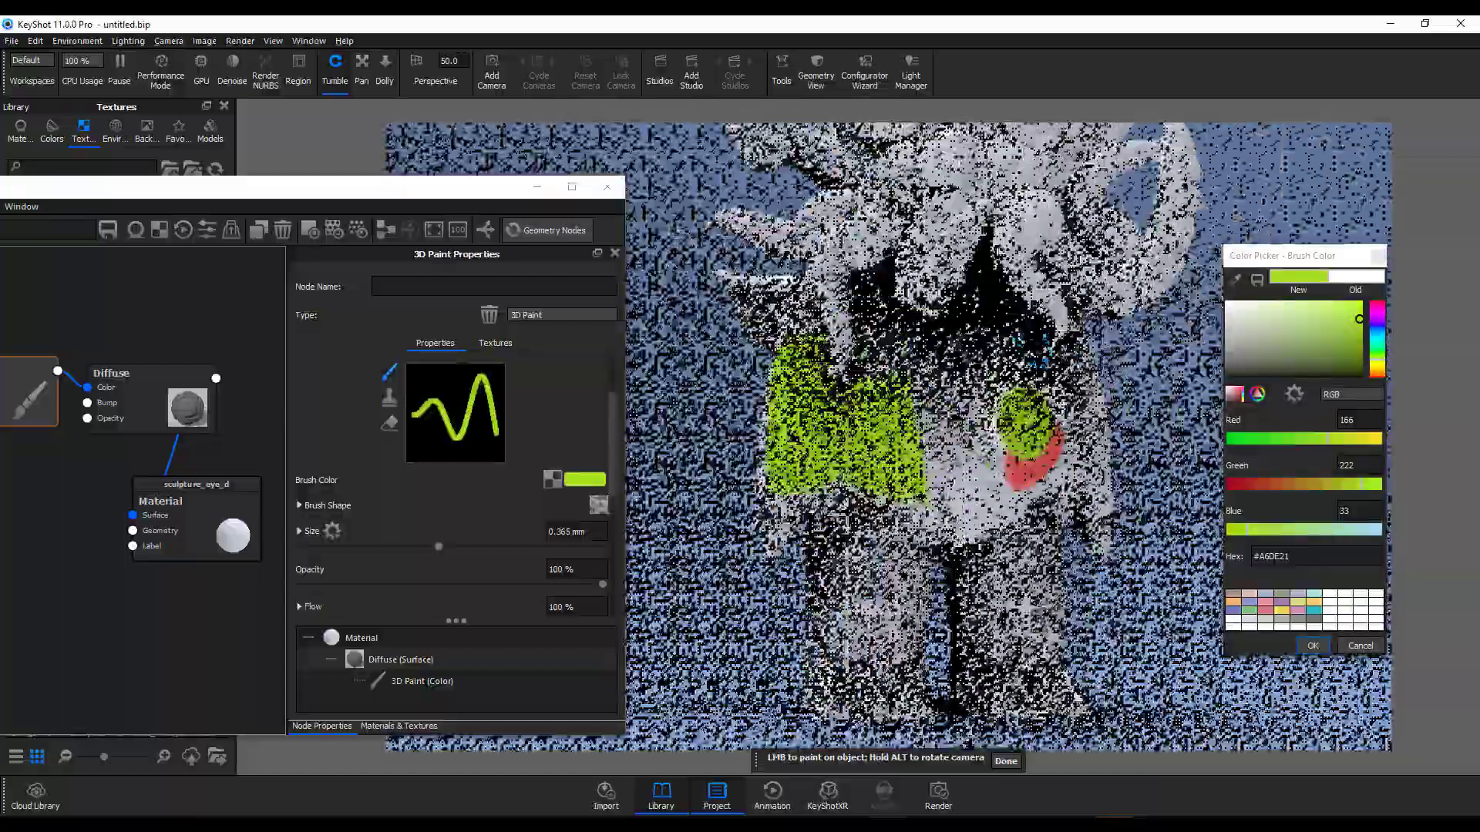
{"action": "left_click_drag", "start_coordinate": [321, 188], "coordinate": [786, 178]}
{"action": "left_click_drag", "start_coordinate": [539, 176], "coordinate": [131, 180]}
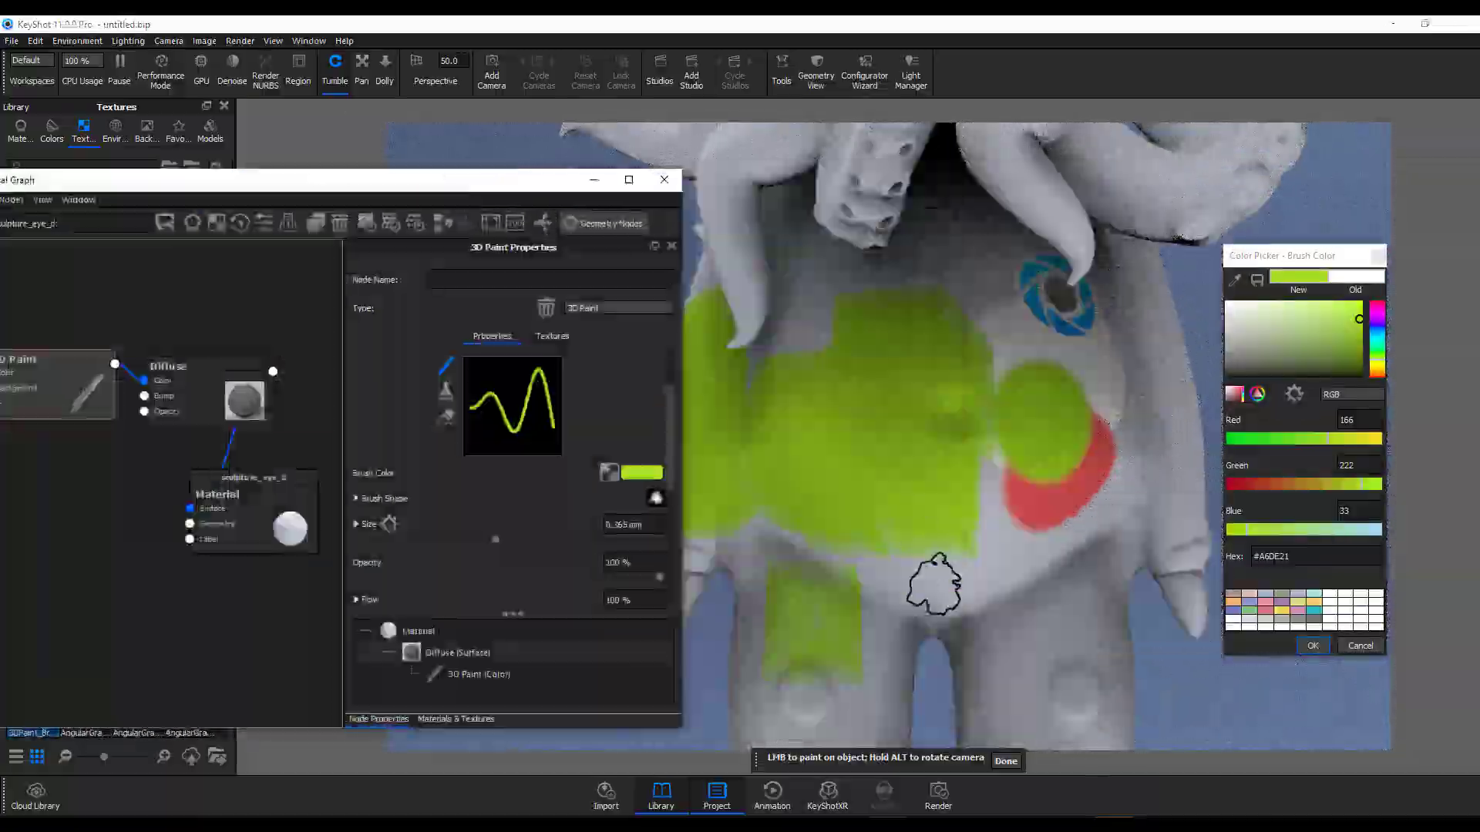
{"action": "scroll", "coordinate": [941, 584], "scroll_direction": "down", "scroll_amount": 3}
{"action": "scroll", "coordinate": [859, 524], "scroll_direction": "up", "scroll_amount": 3}
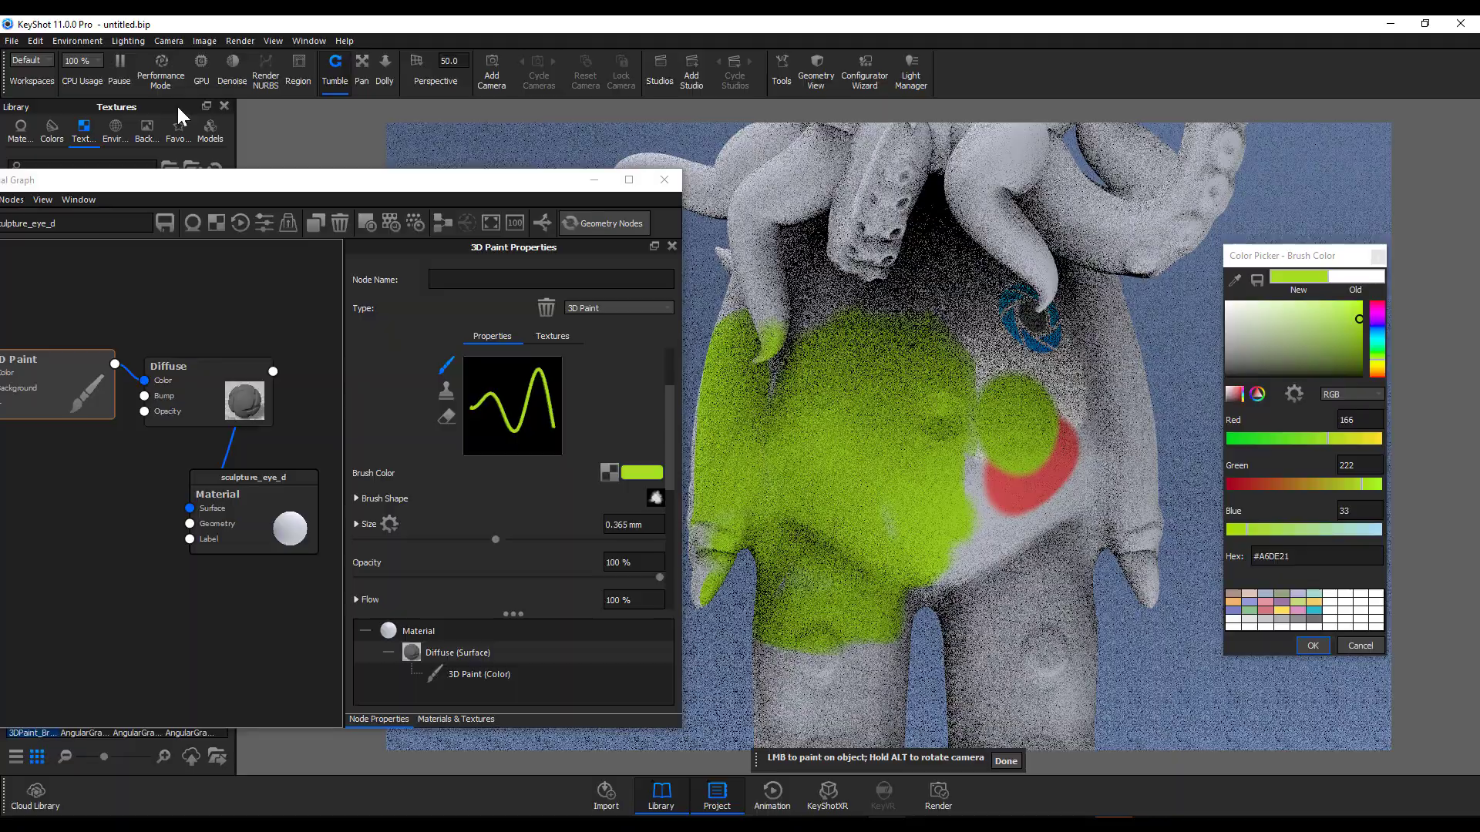
{"action": "scroll", "coordinate": [859, 524], "scroll_direction": "down", "scroll_amount": 3}
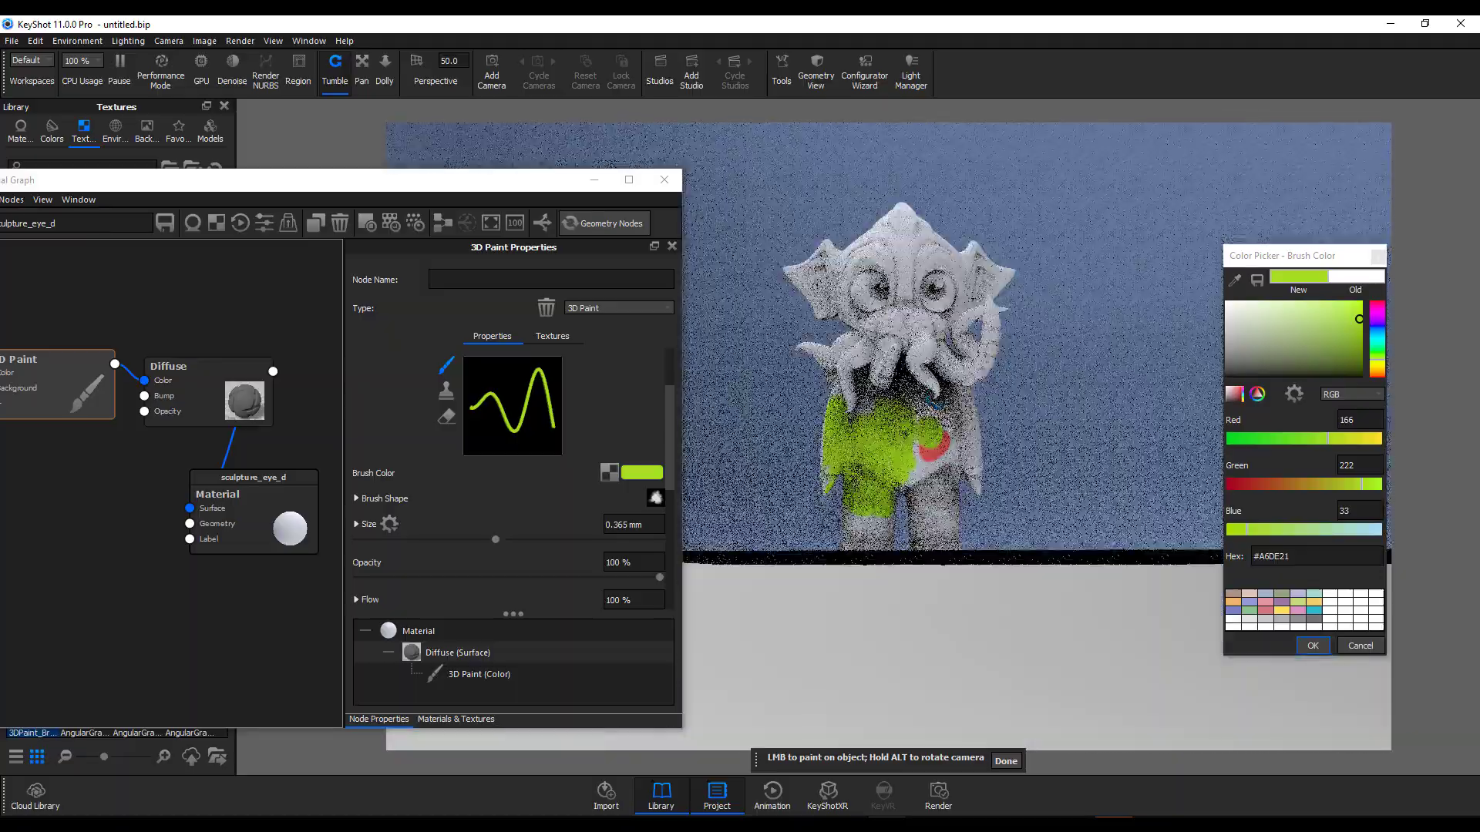
{"action": "scroll", "coordinate": [859, 524], "scroll_direction": "up", "scroll_amount": 3}
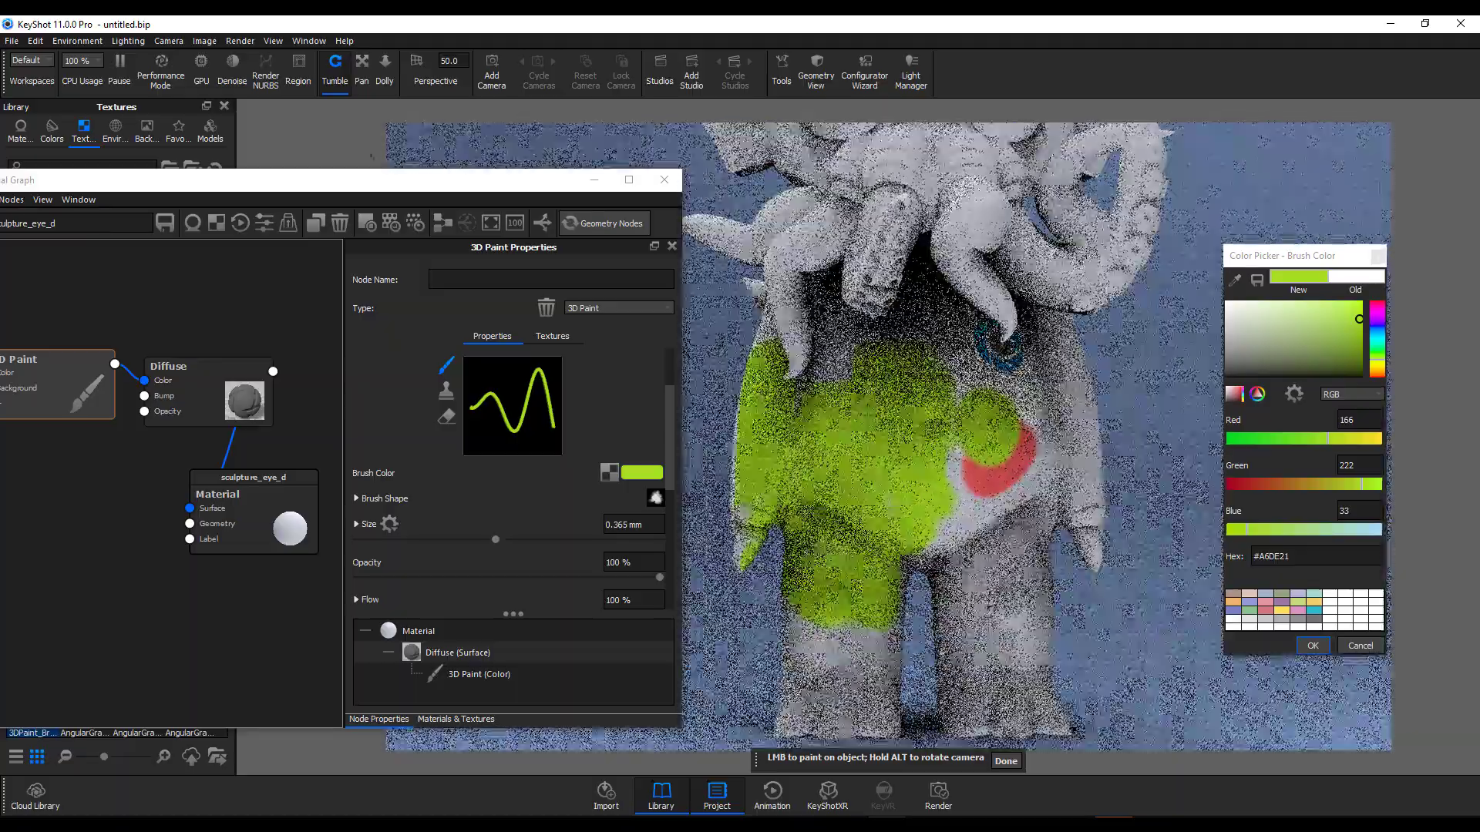
Use a faster clean preview and paint green down the left leg and upper body
{"action": "left_click", "coordinate": [163, 81]}
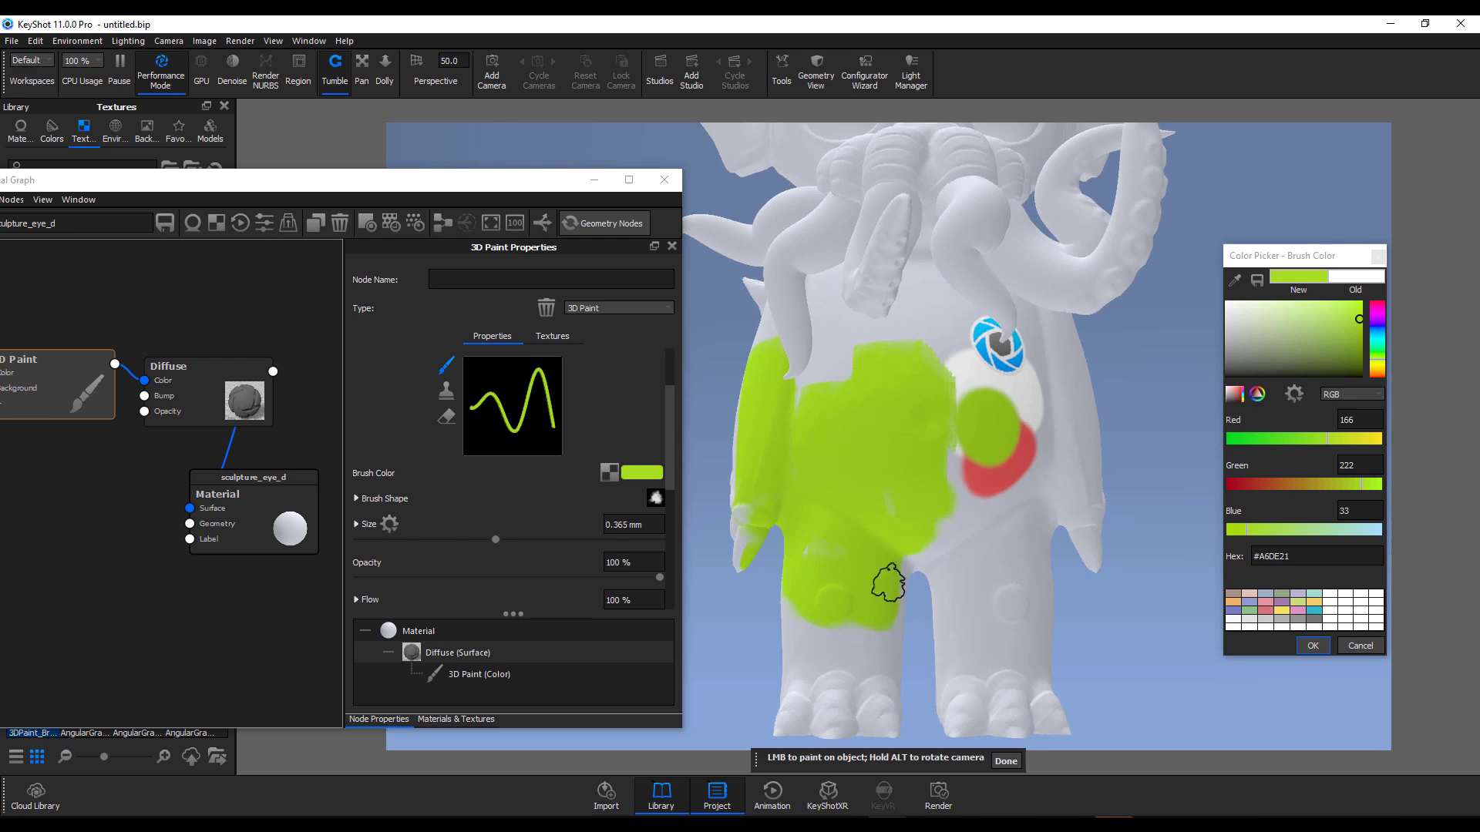
{"action": "mouse_move", "coordinate": [888, 585]}
{"action": "left_mouse_down"}
{"action": "mouse_move", "coordinate": [877, 645]}
{"action": "mouse_move", "coordinate": [832, 617]}
{"action": "mouse_move", "coordinate": [790, 622]}
{"action": "mouse_move", "coordinate": [796, 533]}
{"action": "mouse_move", "coordinate": [786, 558]}
{"action": "mouse_move", "coordinate": [750, 518]}
{"action": "mouse_move", "coordinate": [750, 543]}
{"action": "mouse_move", "coordinate": [729, 555]}
{"action": "mouse_move", "coordinate": [747, 368]}
{"action": "left_mouse_up"}
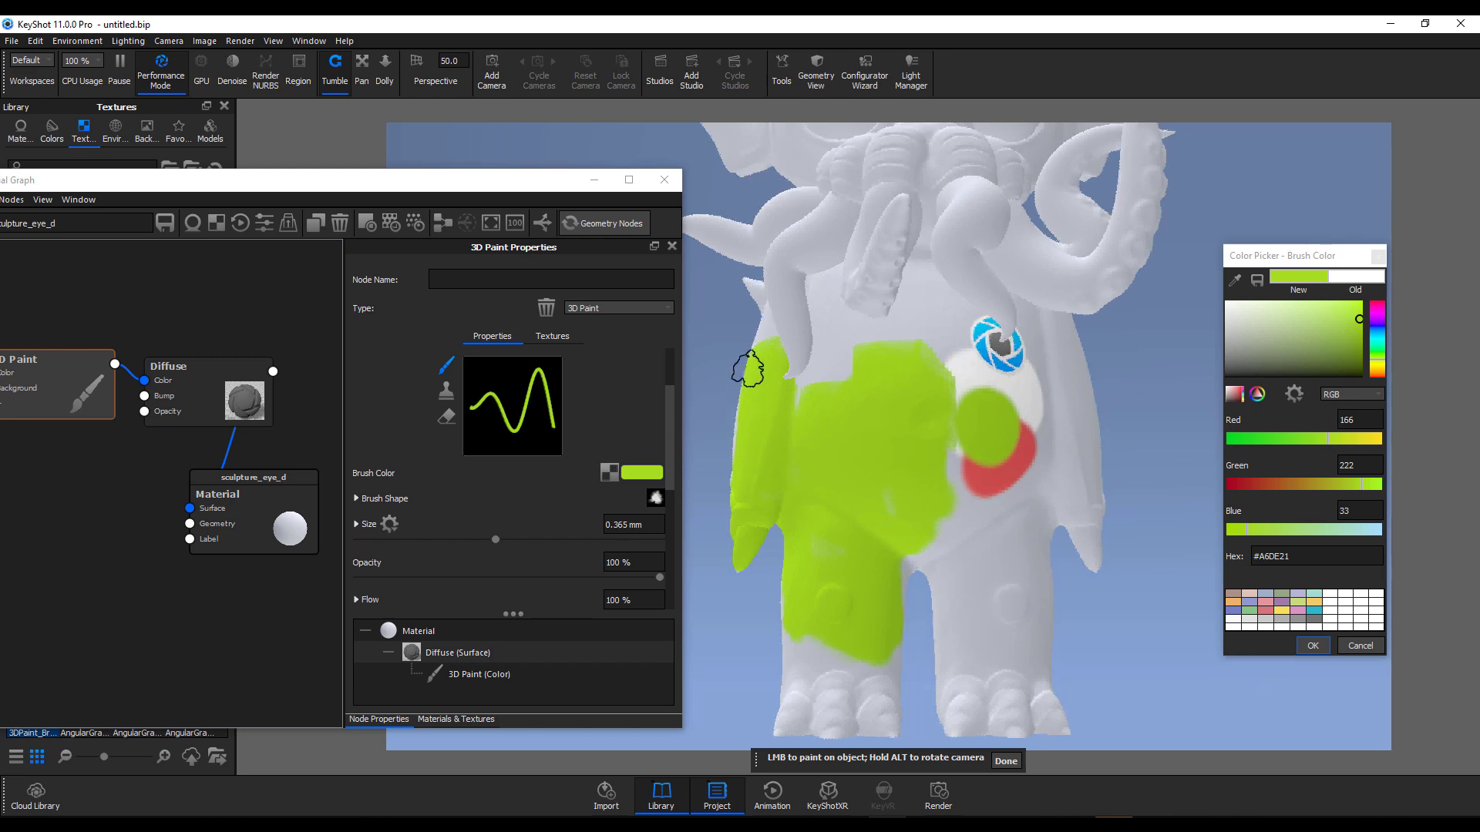
{"action": "scroll", "coordinate": [786, 502], "scroll_direction": "down", "scroll_amount": 3}
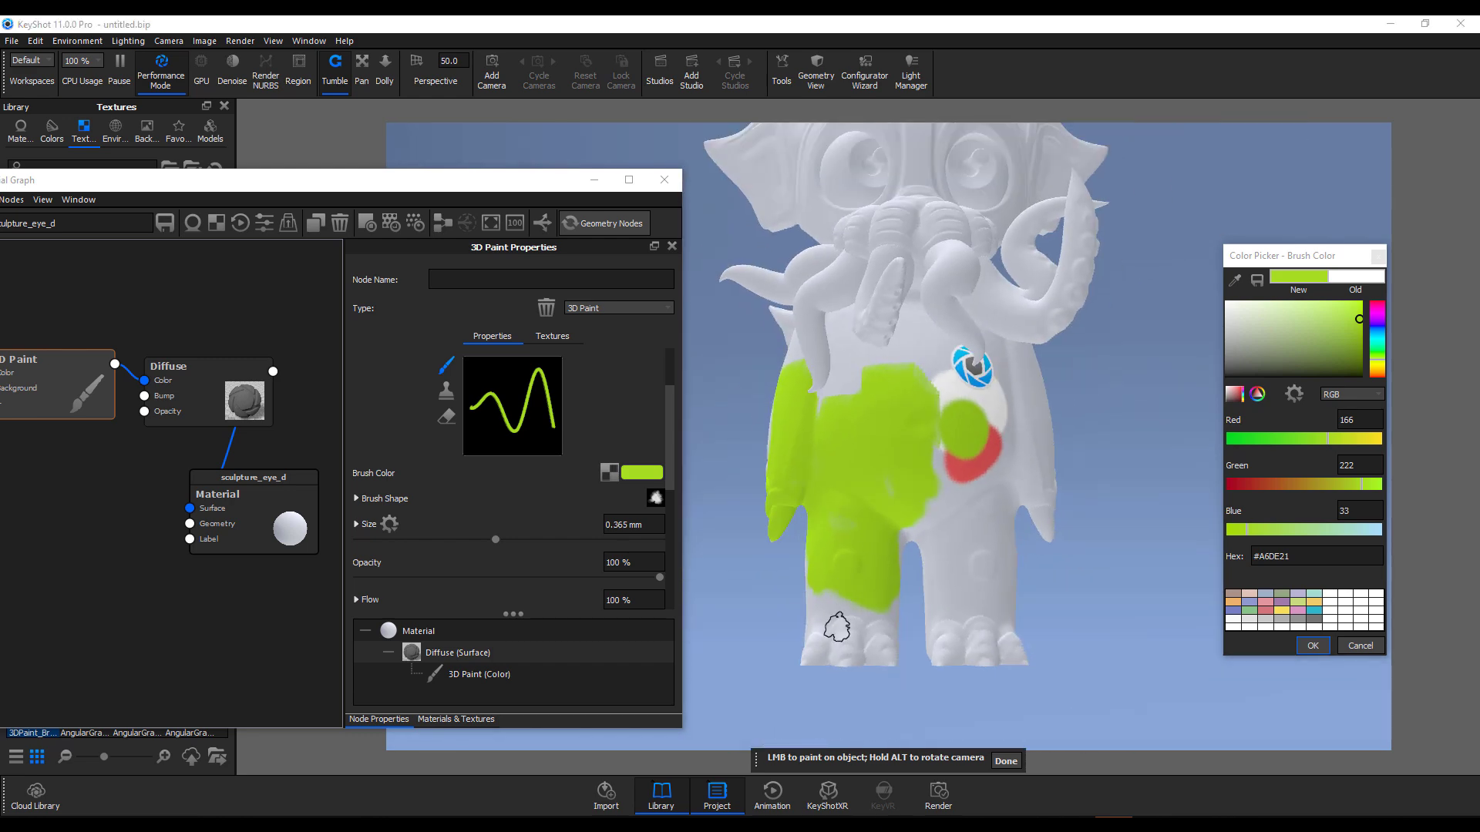
{"action": "mouse_move", "coordinate": [741, 625]}
{"action": "left_mouse_down", "text": "alt"}
{"action": "mouse_move", "coordinate": [710, 627]}
{"action": "mouse_move", "coordinate": [1073, 651]}
{"action": "mouse_move", "coordinate": [925, 655]}
{"action": "left_mouse_up", "text": "alt"}
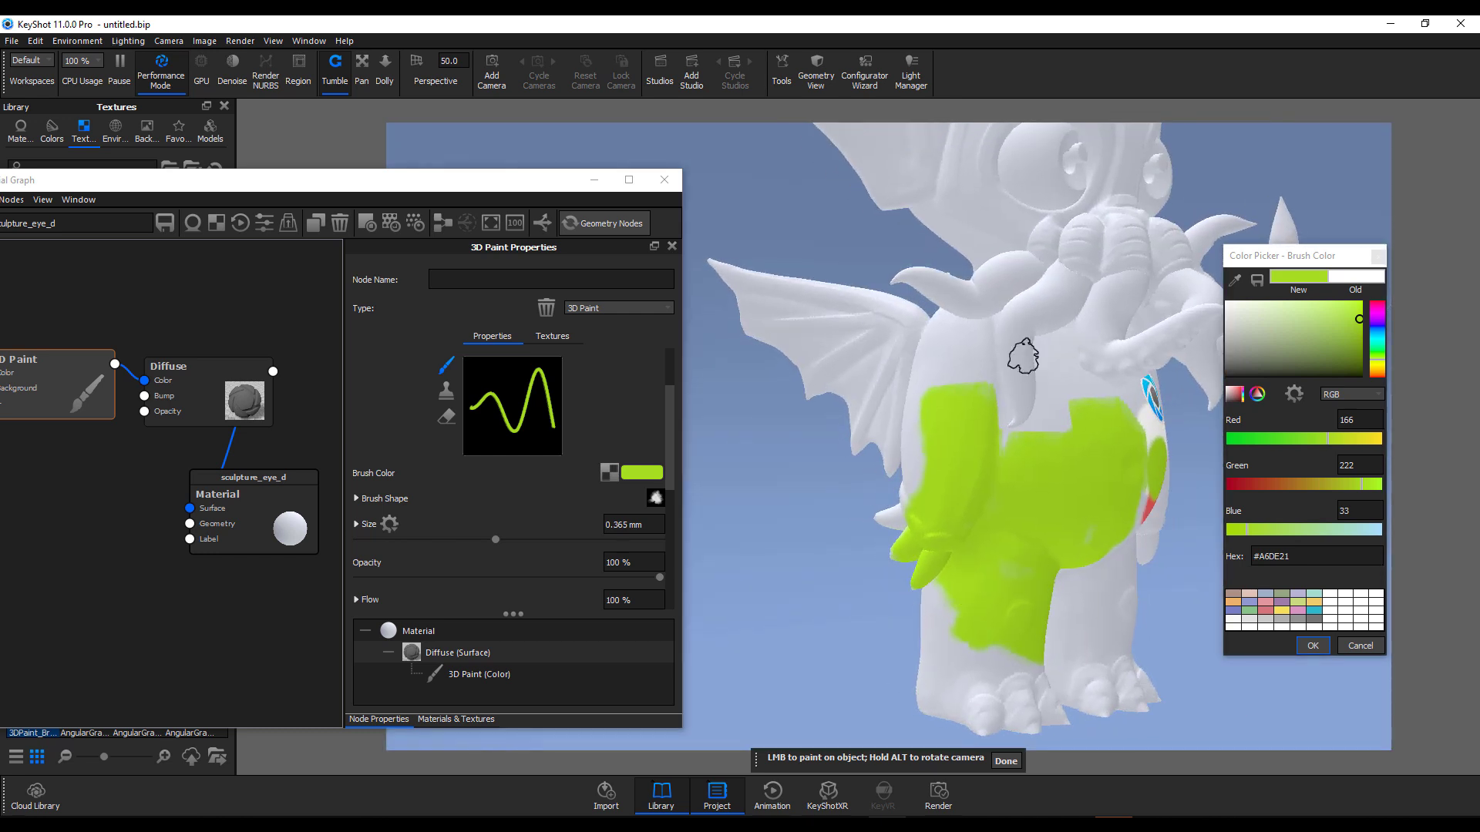
{"action": "mouse_move", "coordinate": [977, 386]}
{"action": "left_mouse_down"}
{"action": "mouse_move", "coordinate": [962, 340]}
{"action": "mouse_move", "coordinate": [904, 487]}
{"action": "mouse_move", "coordinate": [911, 436]}
{"action": "mouse_move", "coordinate": [952, 613]}
{"action": "left_mouse_up"}
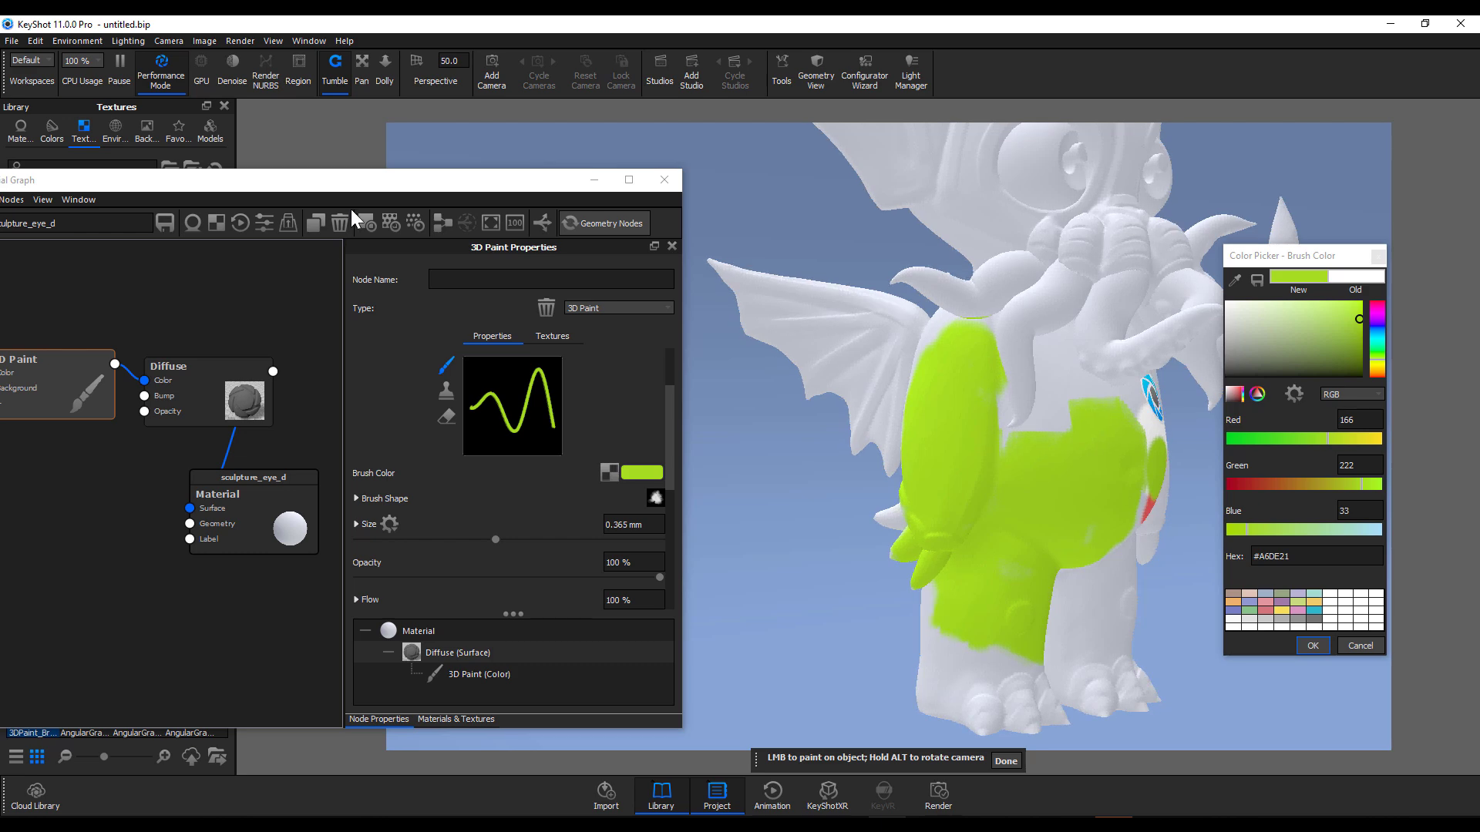
Make the speckled splatter texture the 3D Paint brush shape
{"action": "left_click_drag", "start_coordinate": [339, 183], "coordinate": [805, 142]}
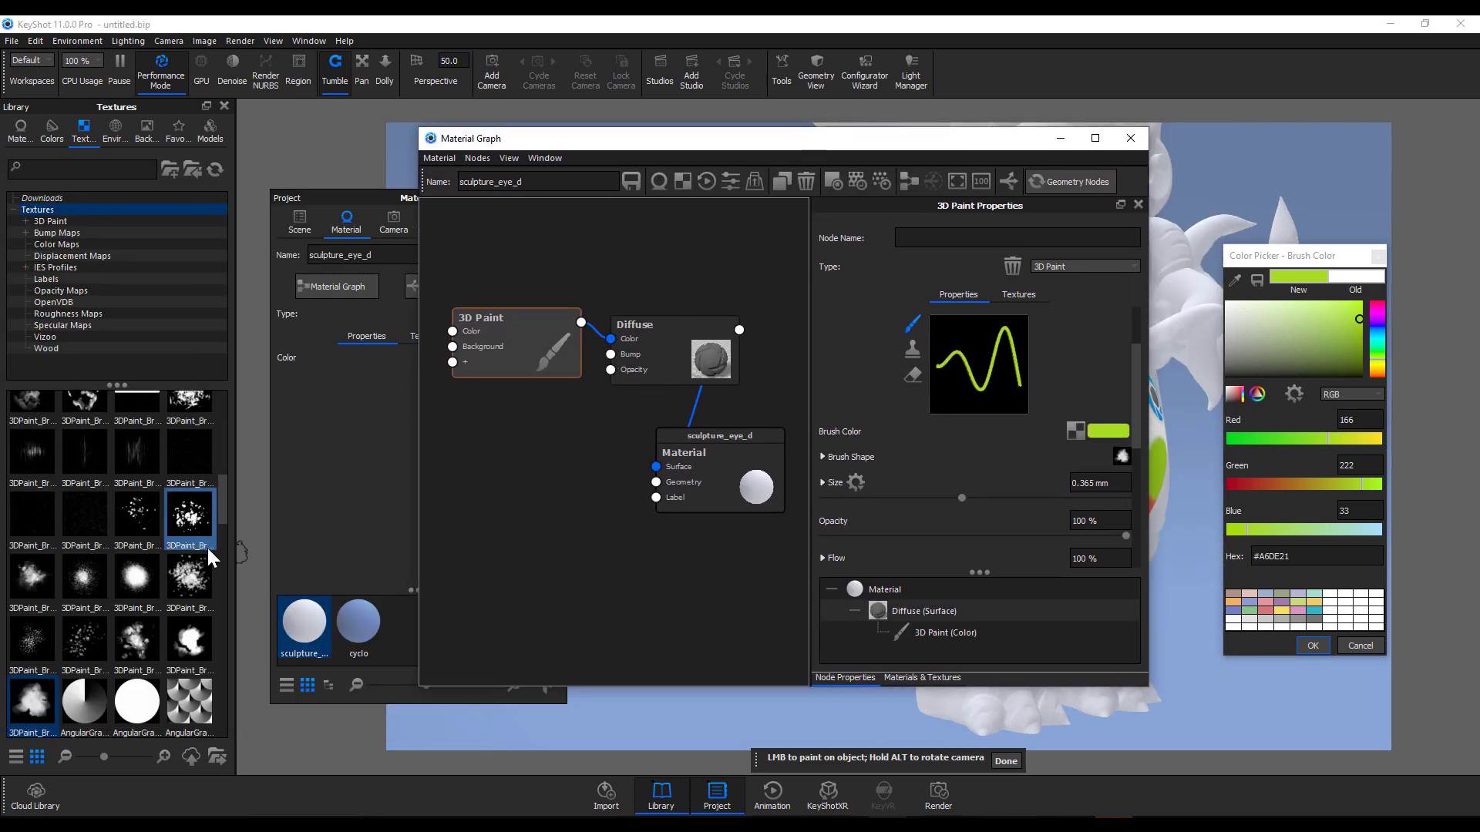
{"action": "mouse_move", "coordinate": [187, 579]}
{"action": "left_mouse_down"}
{"action": "mouse_move", "coordinate": [1068, 462]}
{"action": "mouse_move", "coordinate": [1125, 471]}
{"action": "mouse_move", "coordinate": [1122, 458]}
{"action": "left_mouse_up"}
{"action": "left_click_drag", "start_coordinate": [913, 142], "coordinate": [629, 164]}
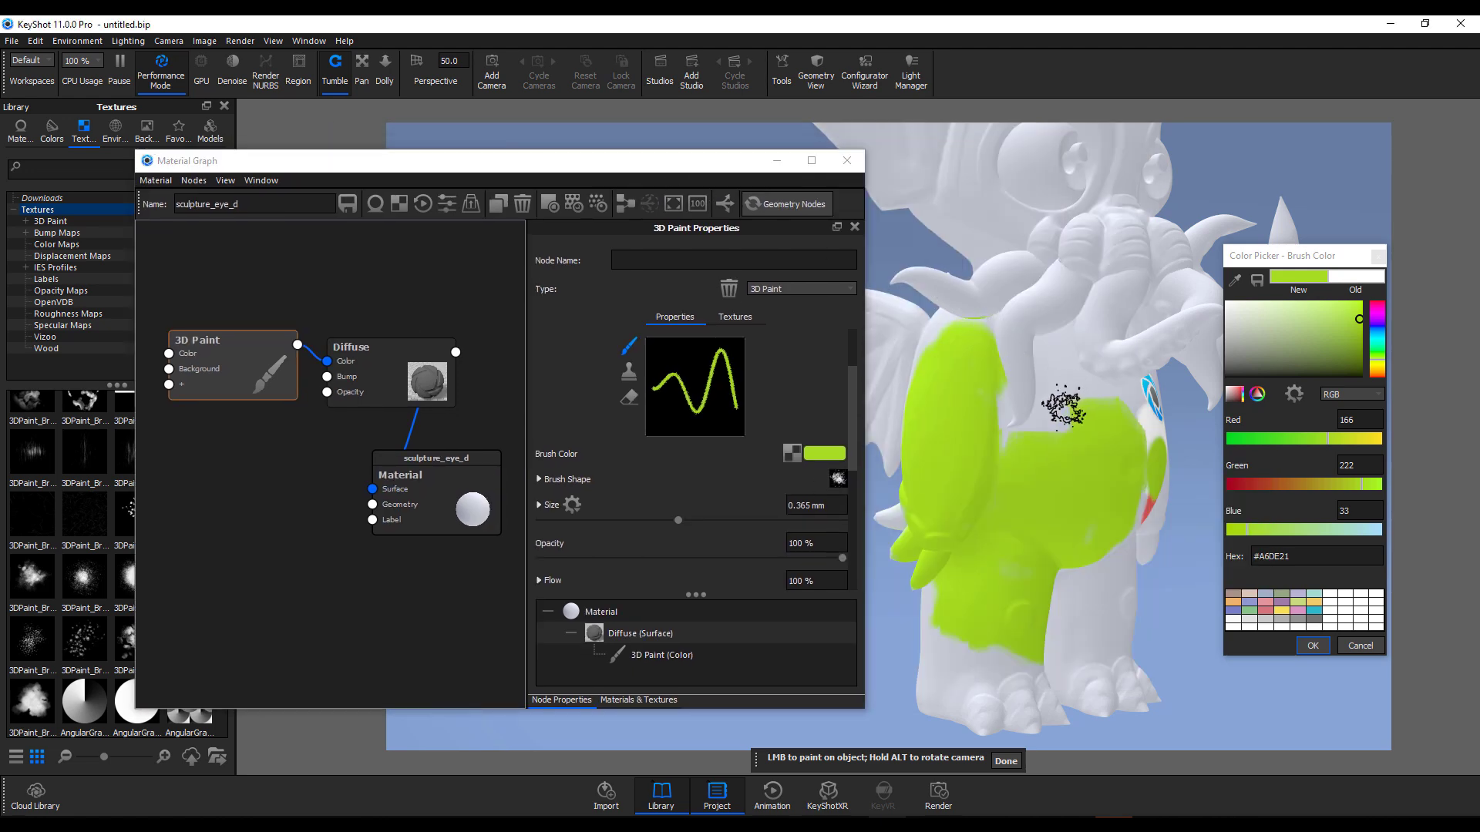
{"action": "left_click_drag", "start_coordinate": [433, 162], "coordinate": [597, 148]}
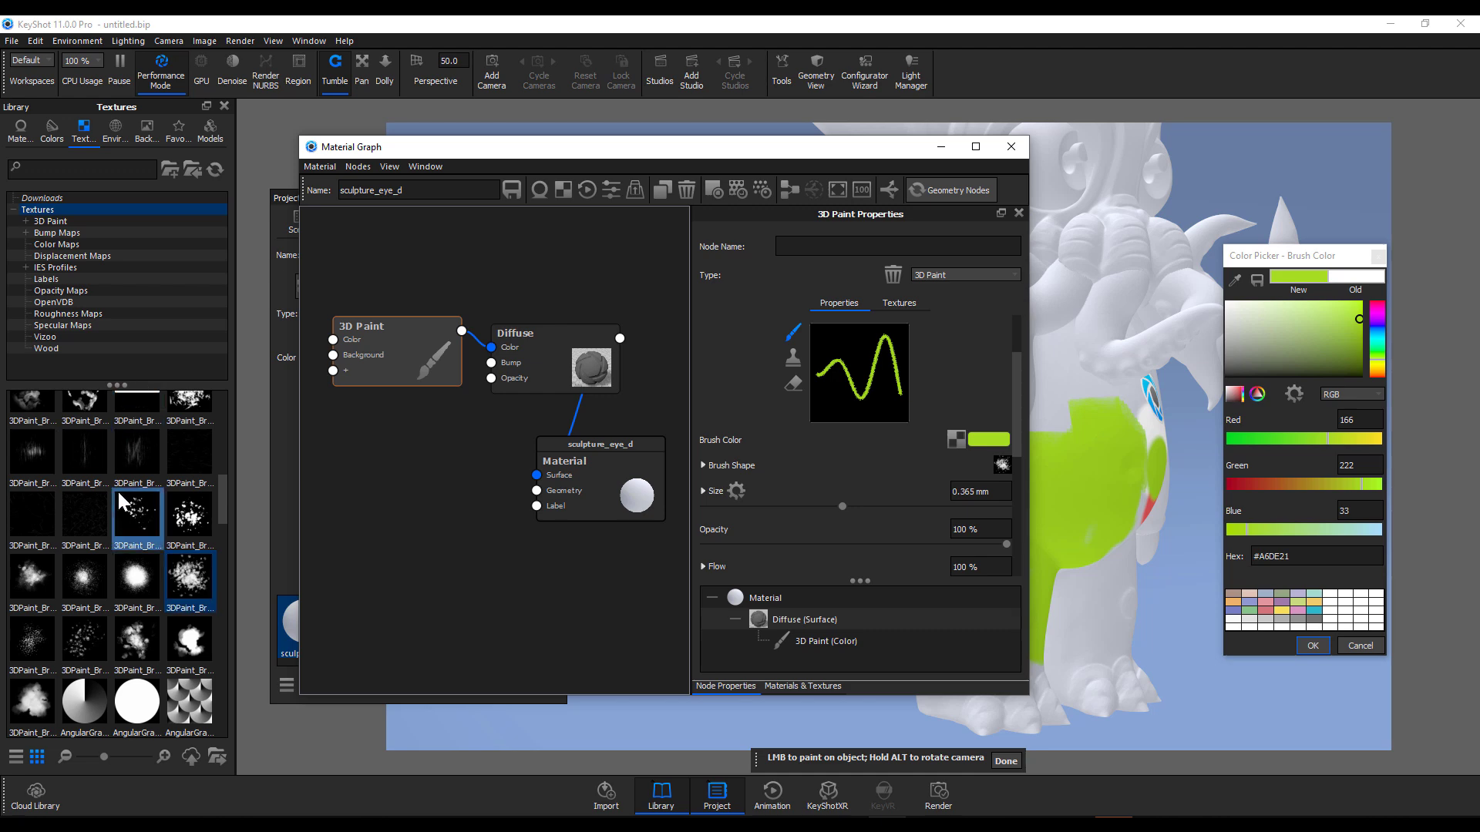
{"action": "scroll", "coordinate": [119, 492], "scroll_direction": "up", "scroll_amount": 10}
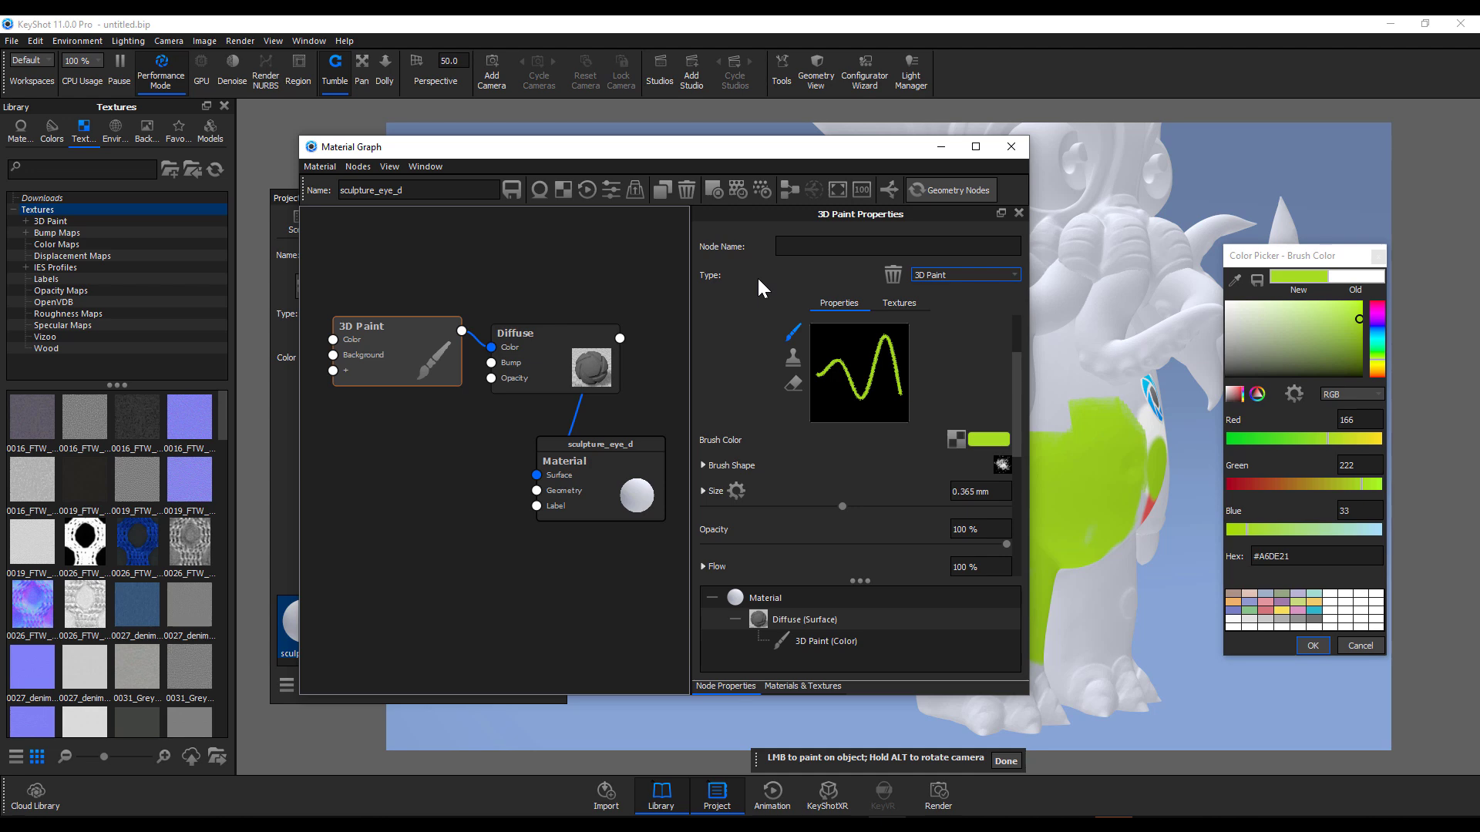
Add a new paint layer in 3D Paint Properties and rename it 'base'
{"action": "scroll", "coordinate": [860, 512], "scroll_direction": "down", "scroll_amount": 6}
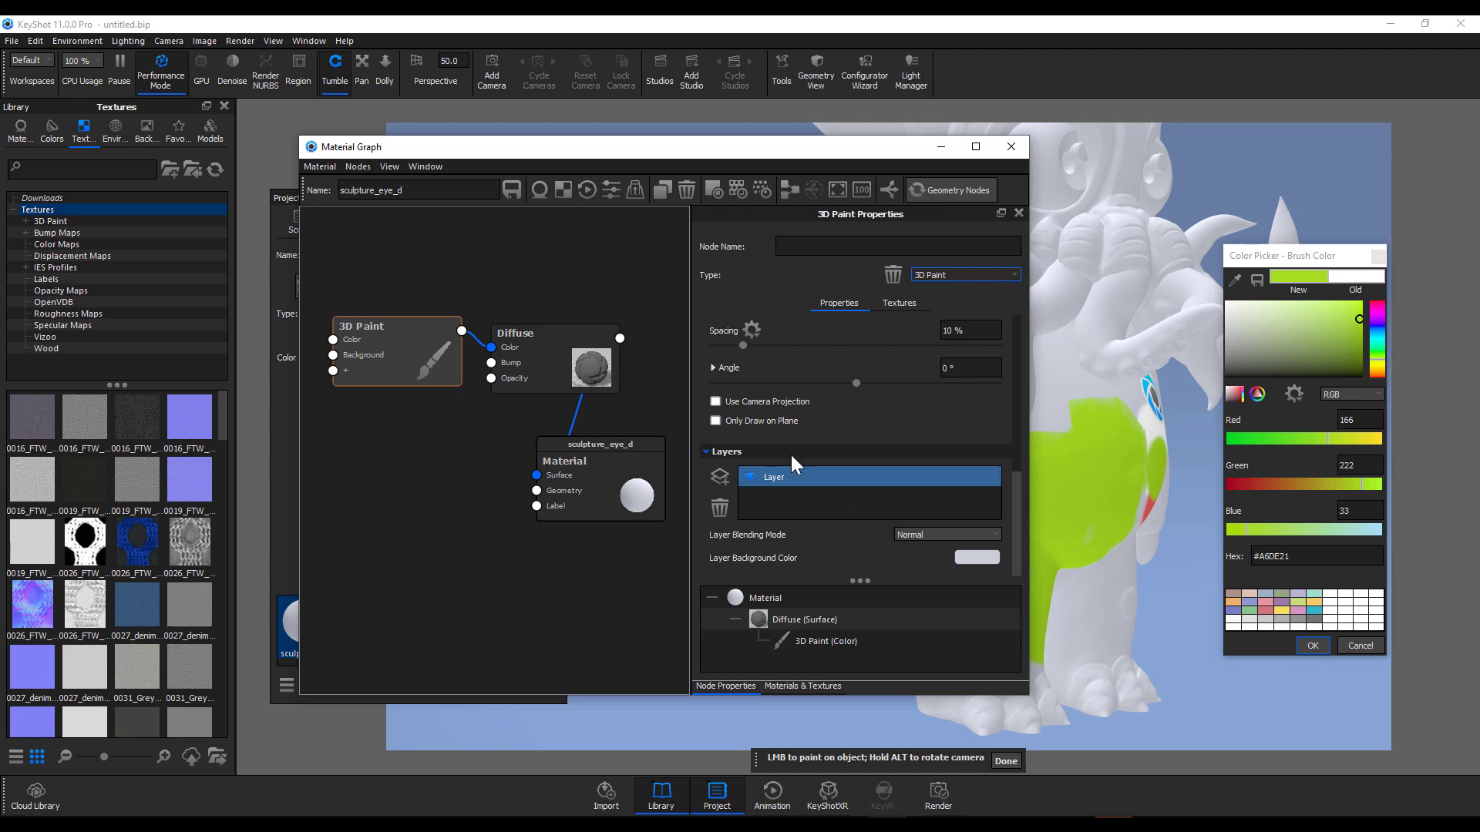
{"action": "left_click", "coordinate": [719, 479]}
{"action": "type", "text": "e"}
{"action": "key", "text": "Tab"}
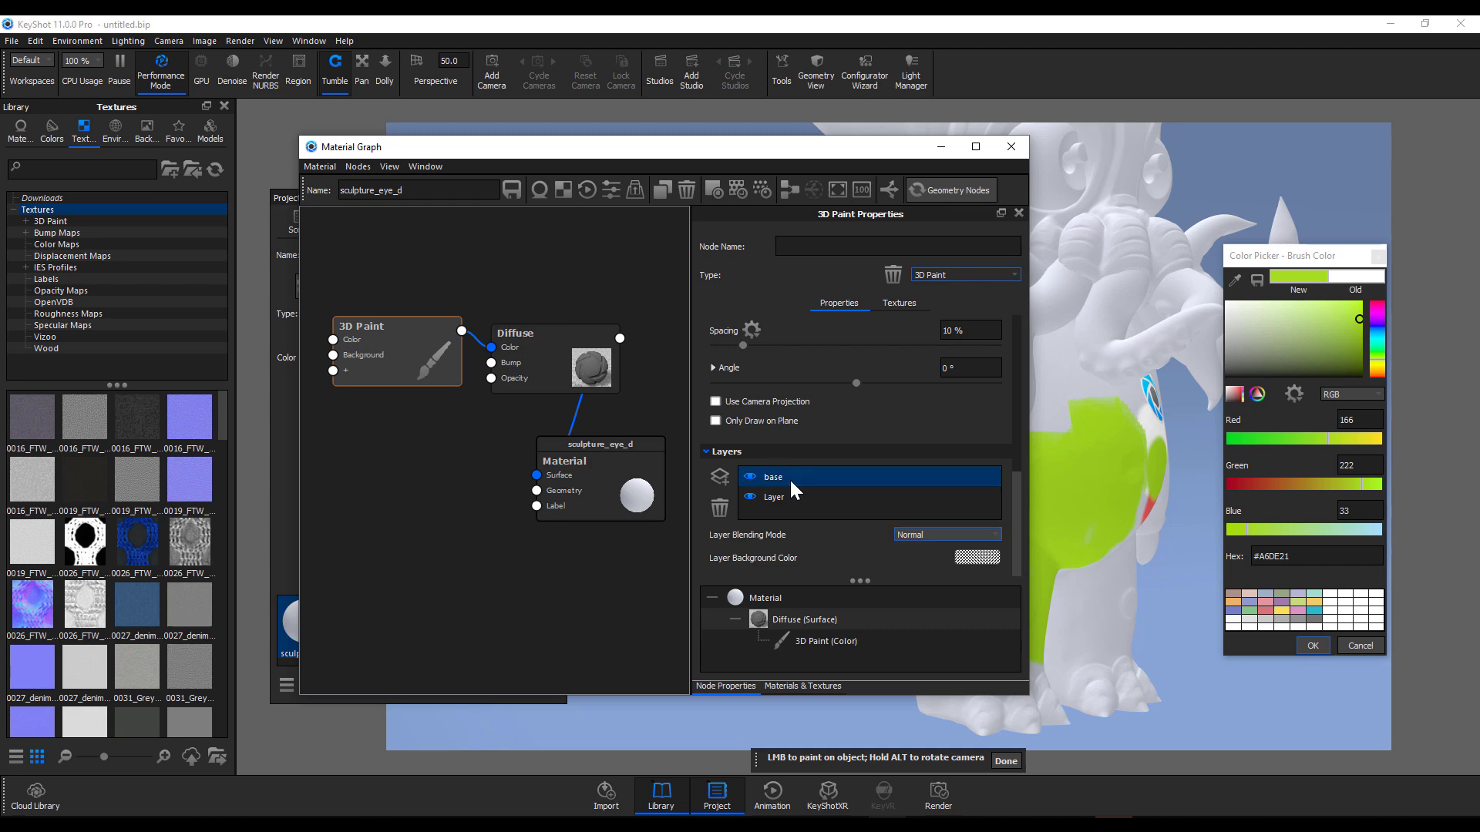
{"action": "scroll", "coordinate": [877, 442], "scroll_direction": "up", "scroll_amount": 5}
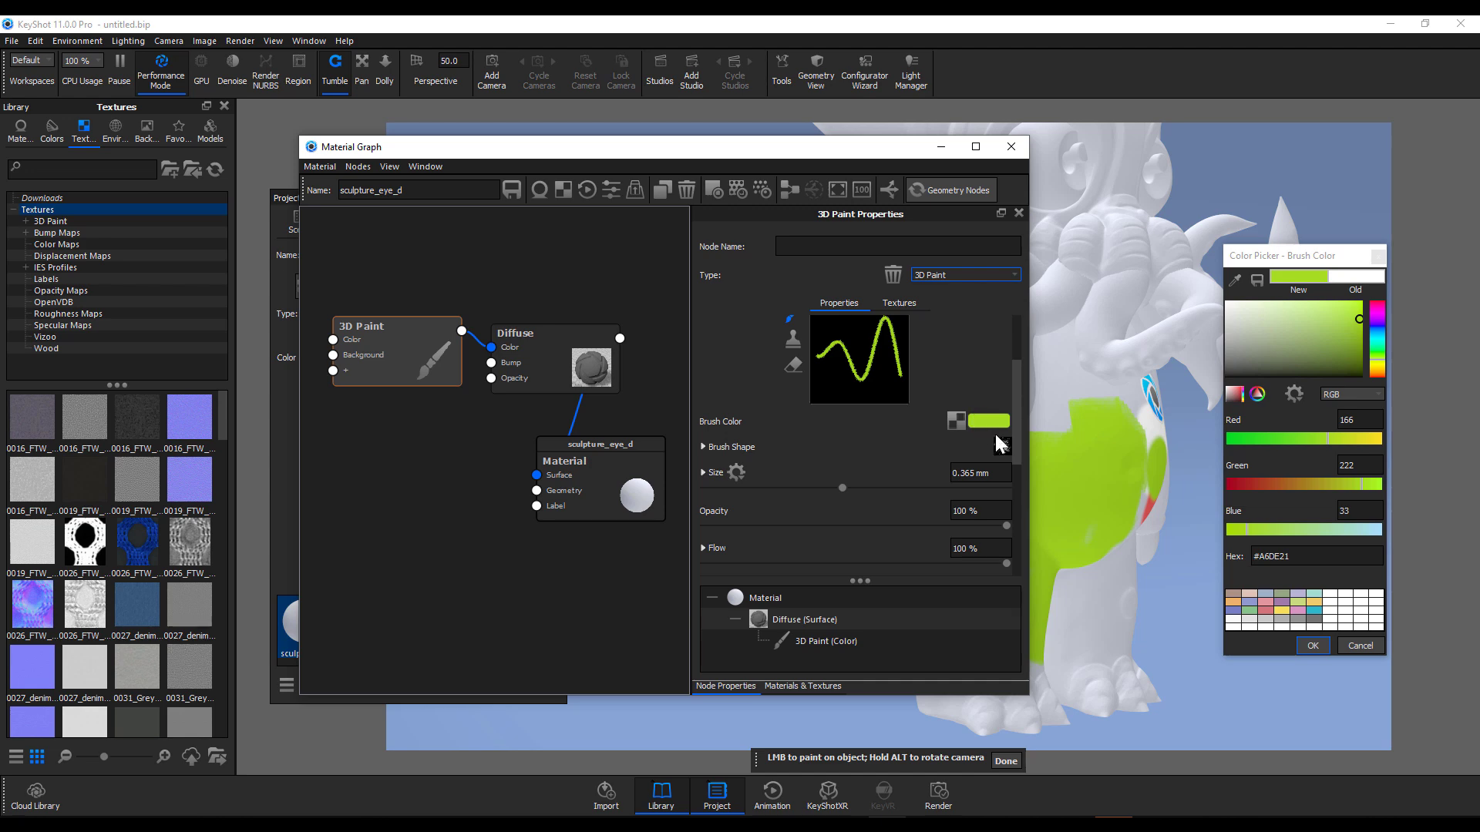
Set the brush colour to pink #DE21AD and paint a blob on the green belly
{"action": "left_click_drag", "start_coordinate": [1376, 350], "coordinate": [1376, 306]}
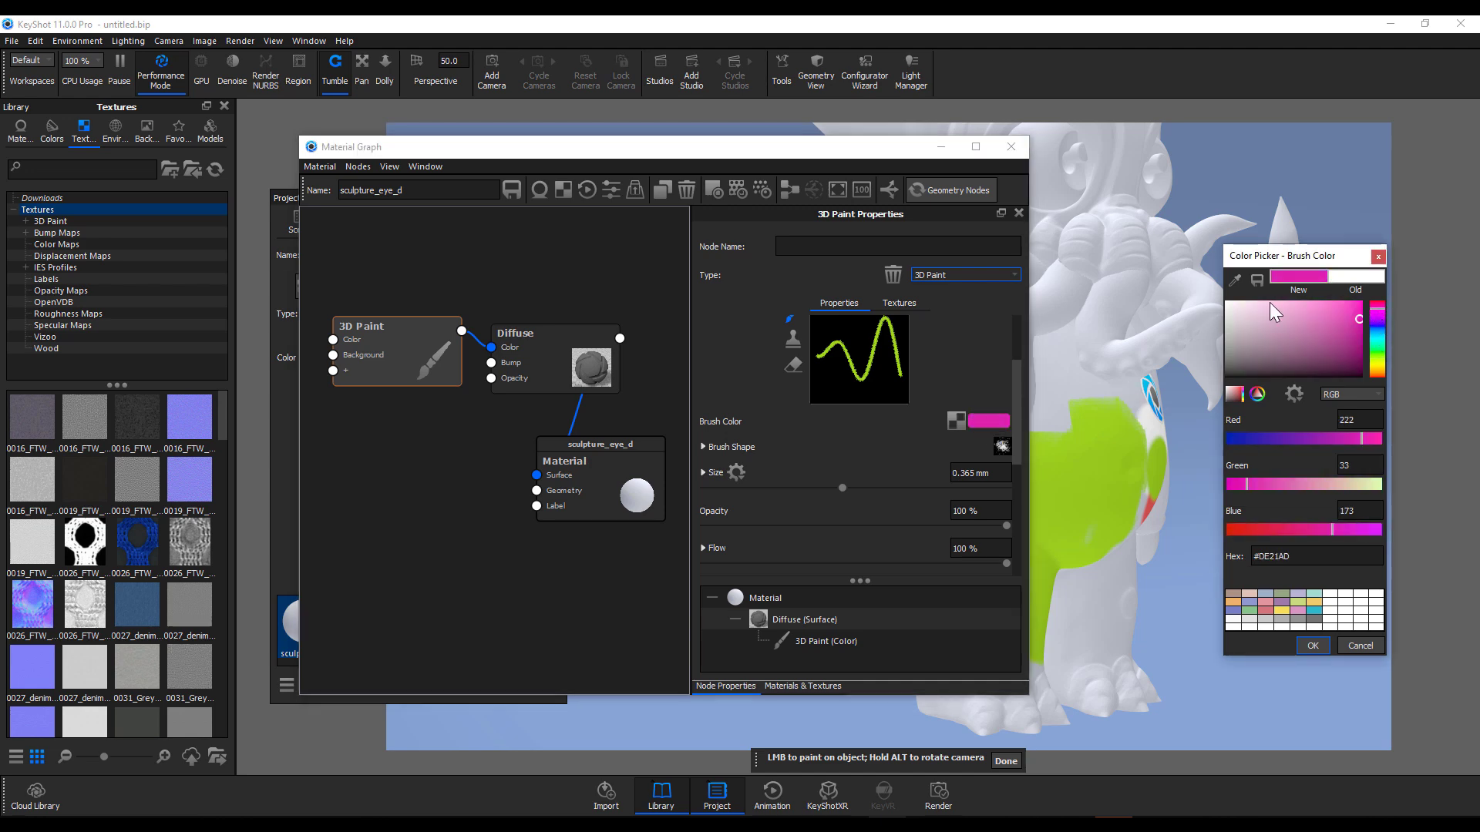
{"action": "left_click_drag", "start_coordinate": [916, 150], "coordinate": [643, 130]}
{"action": "left_click_drag", "start_coordinate": [1033, 473], "coordinate": [1041, 432]}
Toggle the base layer's visibility, then disconnect 3D Paint from the Diffuse Color input
{"action": "scroll", "coordinate": [590, 512], "scroll_direction": "down", "scroll_amount": 5}
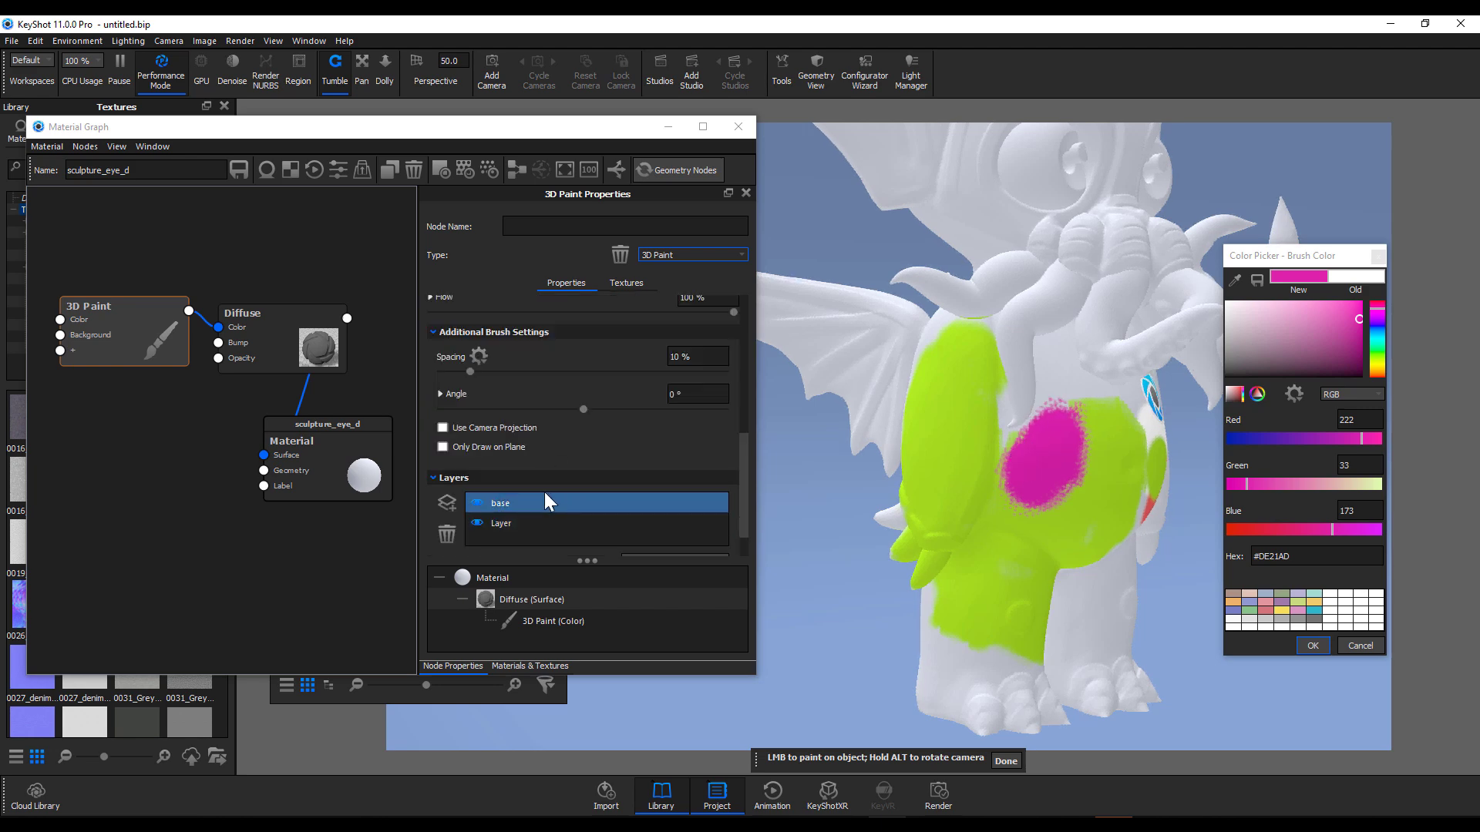
{"action": "left_click", "coordinate": [480, 497]}
{"action": "left_click", "coordinate": [477, 502]}
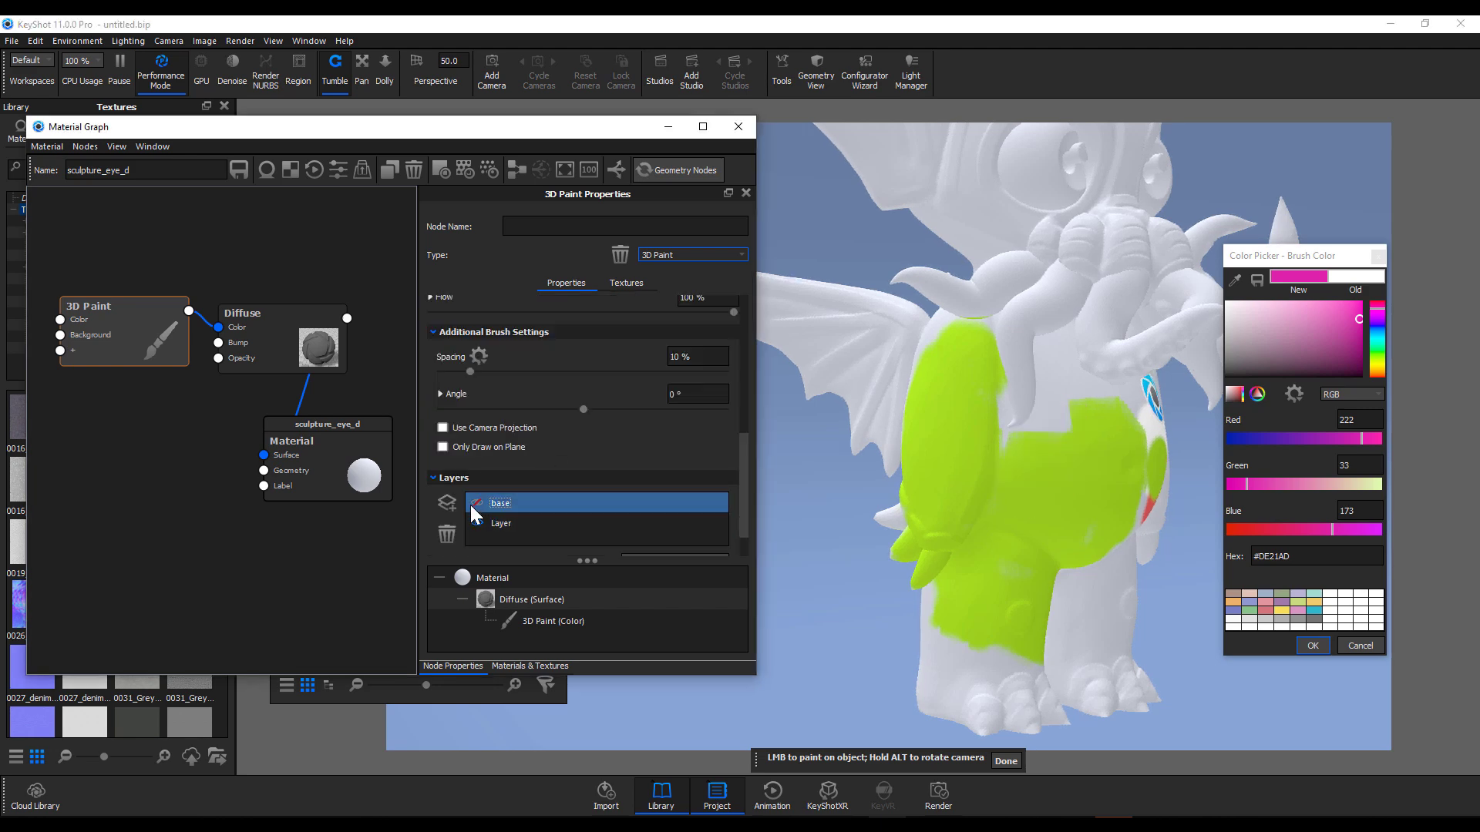
{"action": "left_click", "coordinate": [477, 501]}
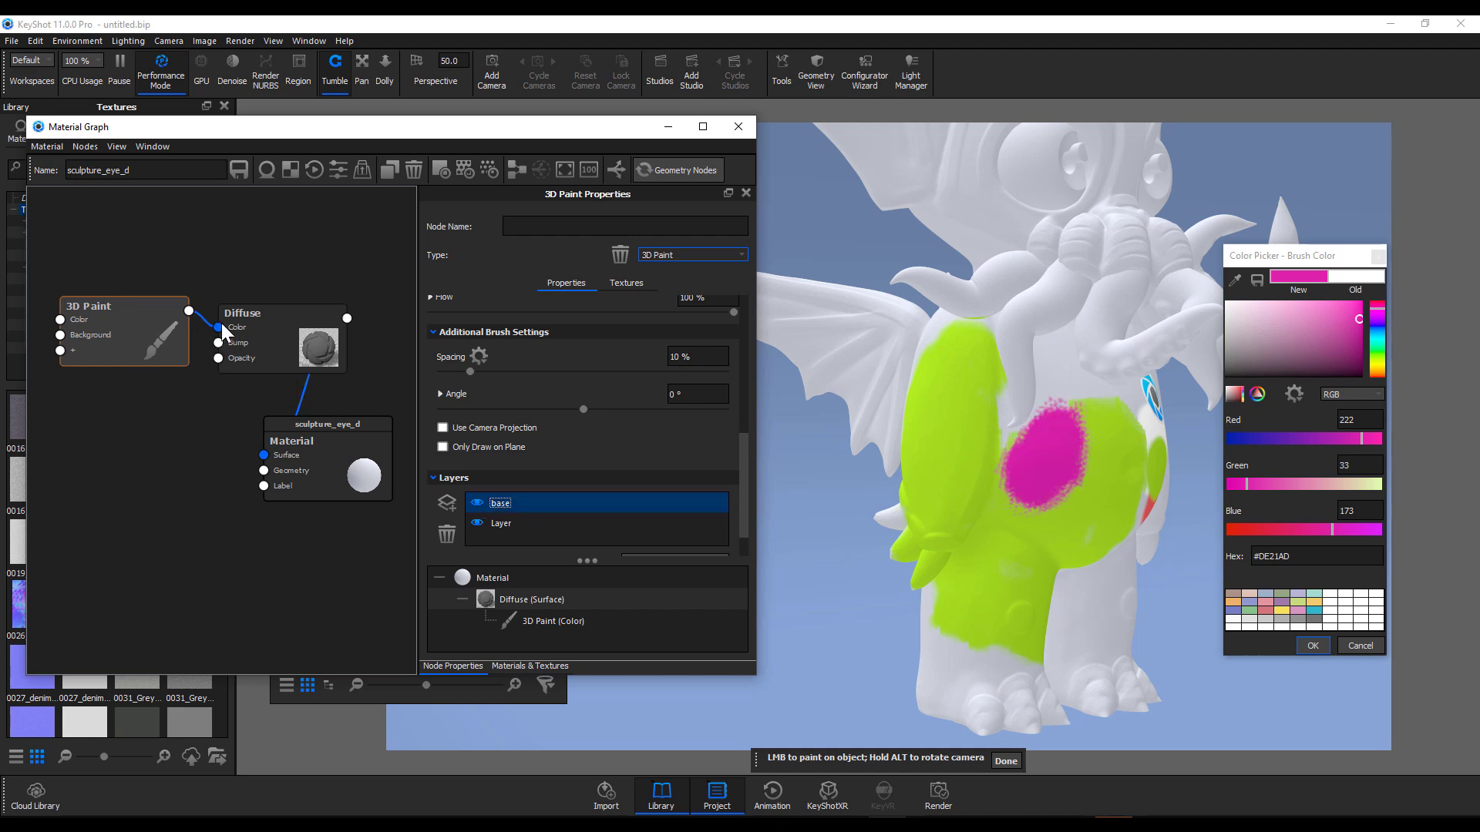
{"action": "mouse_move", "coordinate": [222, 329]}
{"action": "left_mouse_down"}
{"action": "mouse_move", "coordinate": [192, 379]}
{"action": "mouse_move", "coordinate": [202, 403]}
{"action": "left_mouse_up"}
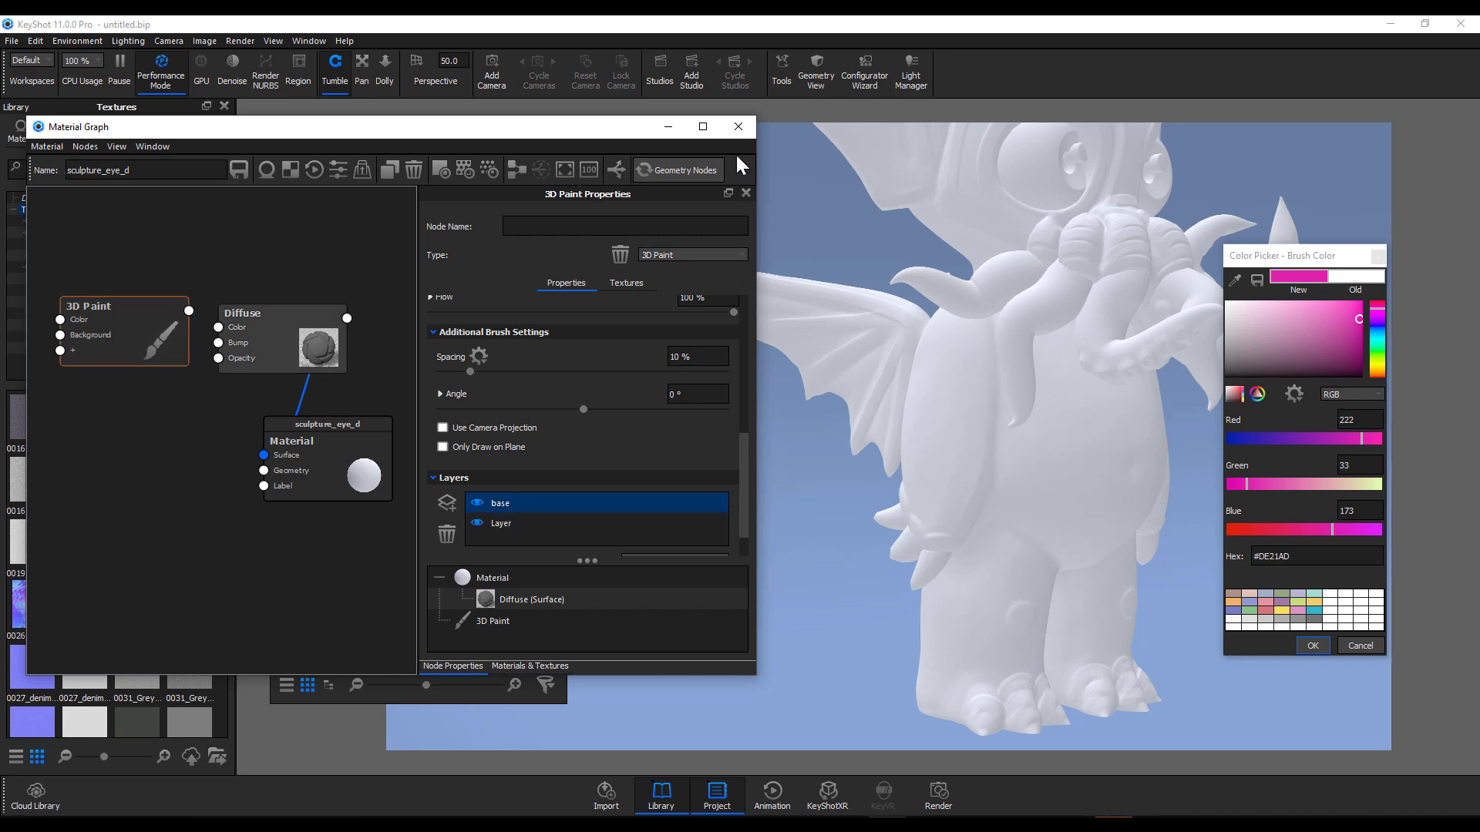
View the node graph's add-node menu, dismiss it, and close the Material Graph window
{"action": "scroll", "coordinate": [595, 431], "scroll_direction": "up", "scroll_amount": 3}
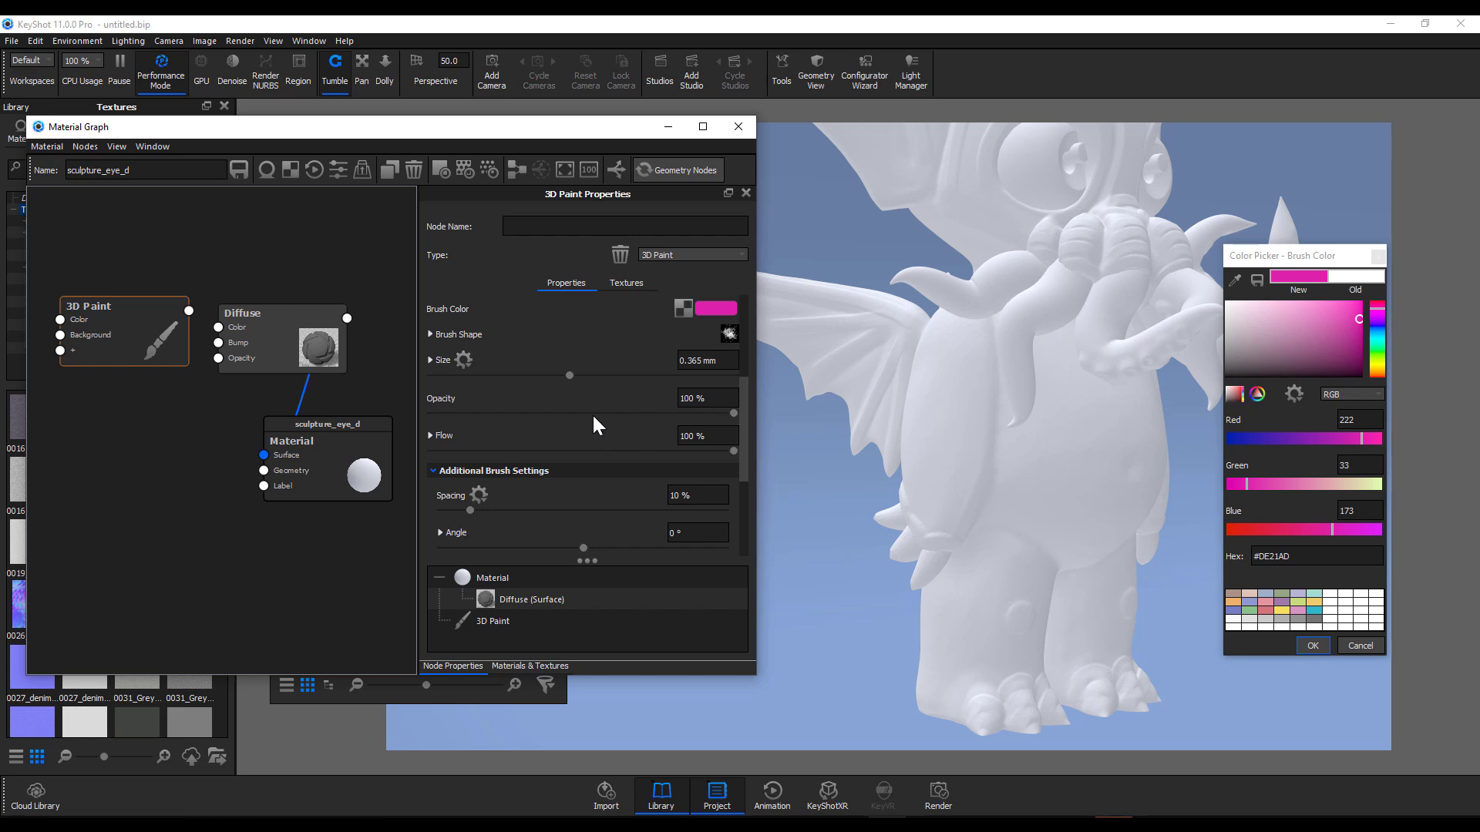
{"action": "scroll", "coordinate": [593, 424], "scroll_direction": "down", "scroll_amount": 4}
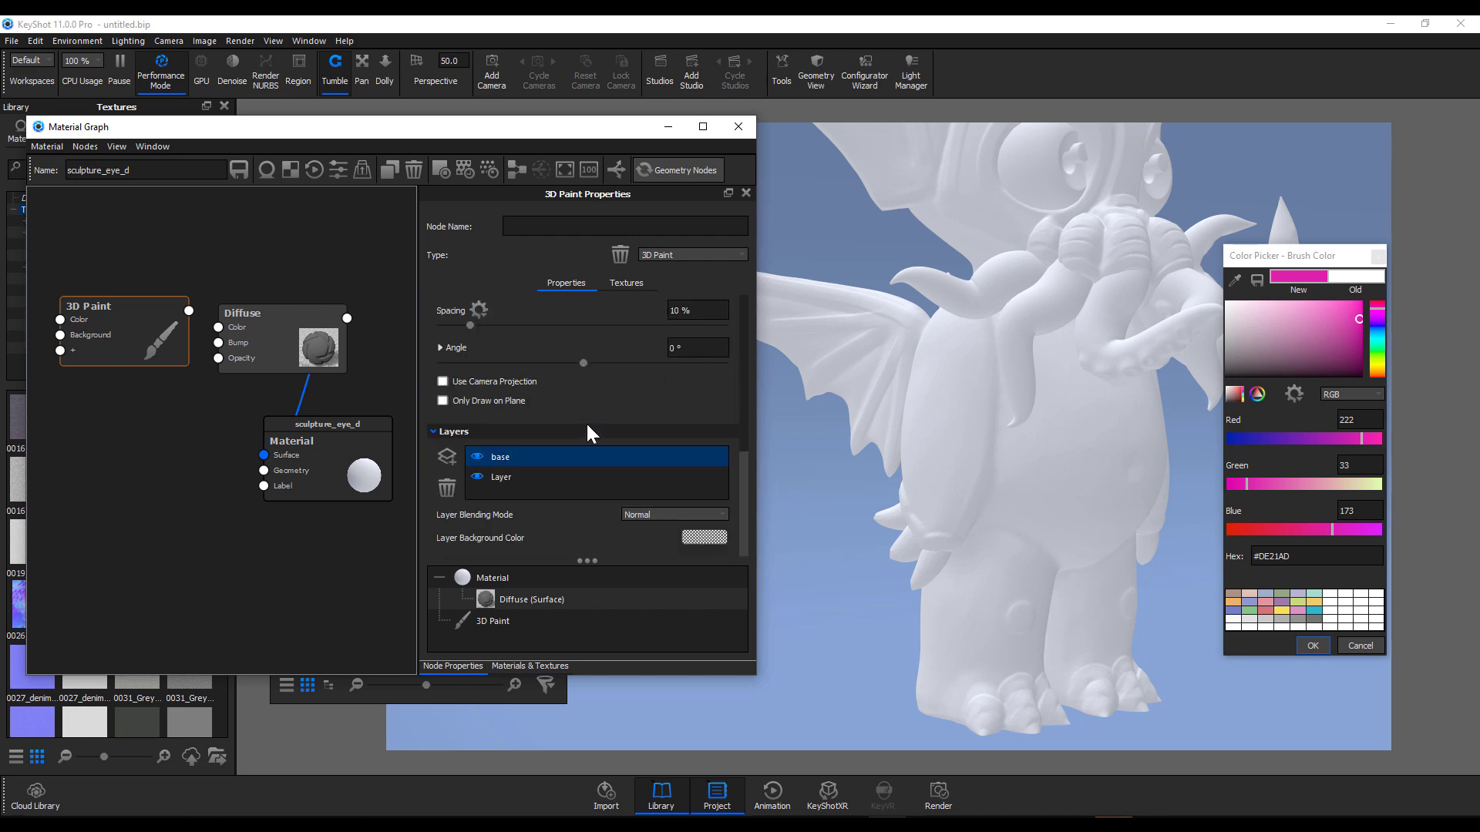
{"action": "right_click", "coordinate": [84, 484]}
{"action": "mouse_move", "coordinate": [165, 582]}
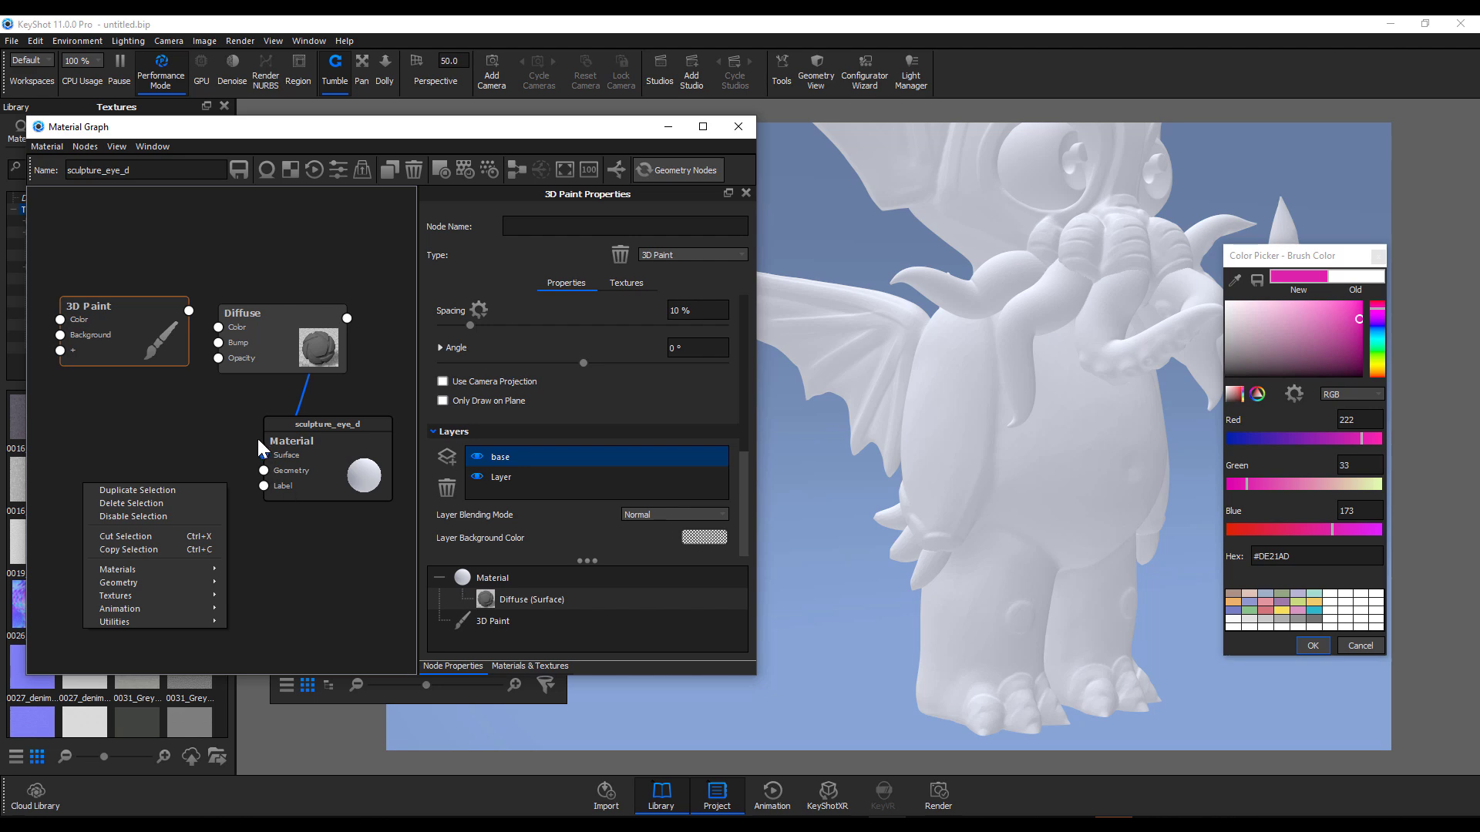
{"action": "left_click", "coordinate": [248, 491]}
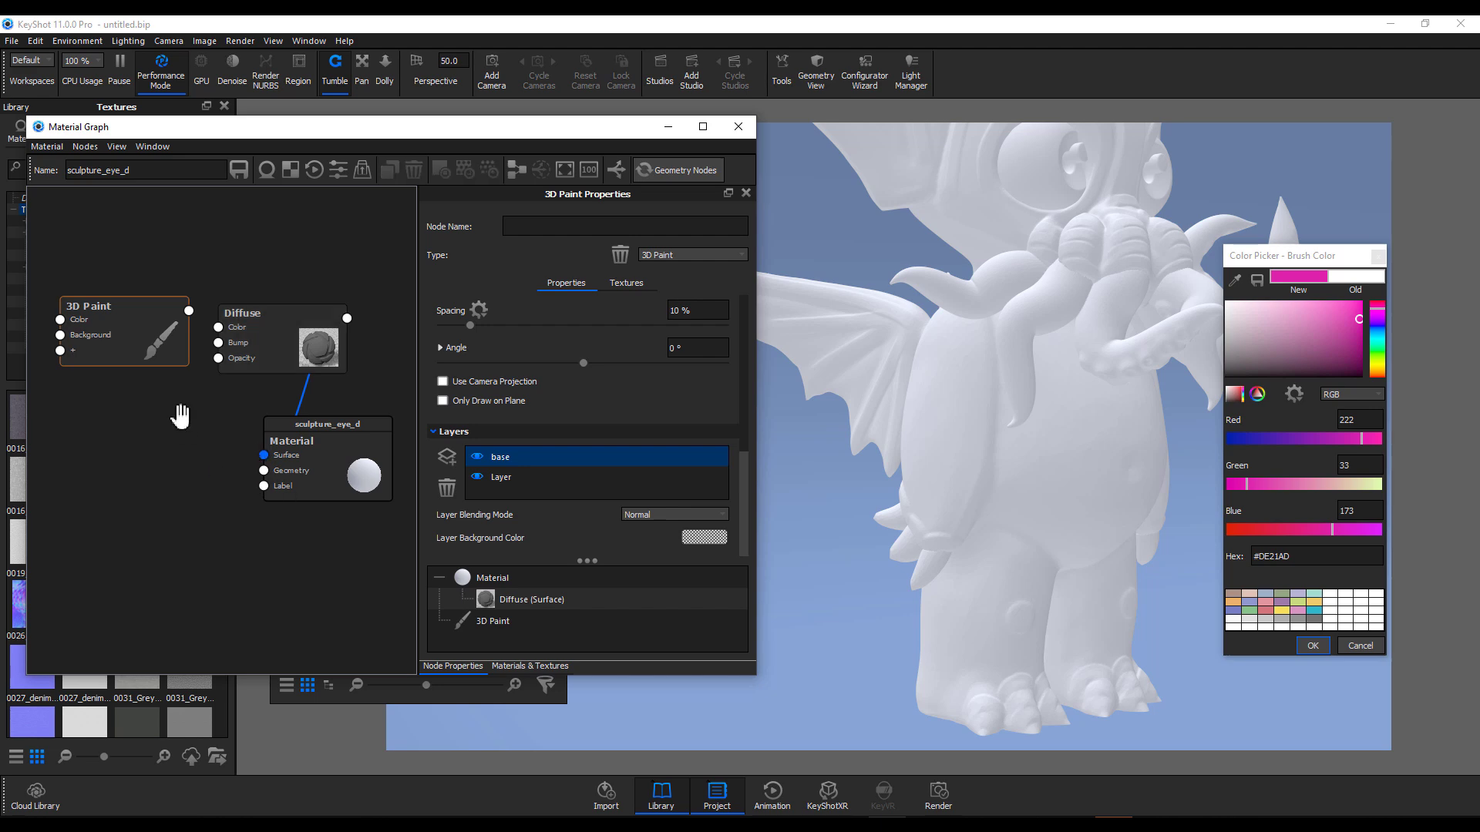
{"action": "left_click", "coordinate": [738, 127]}
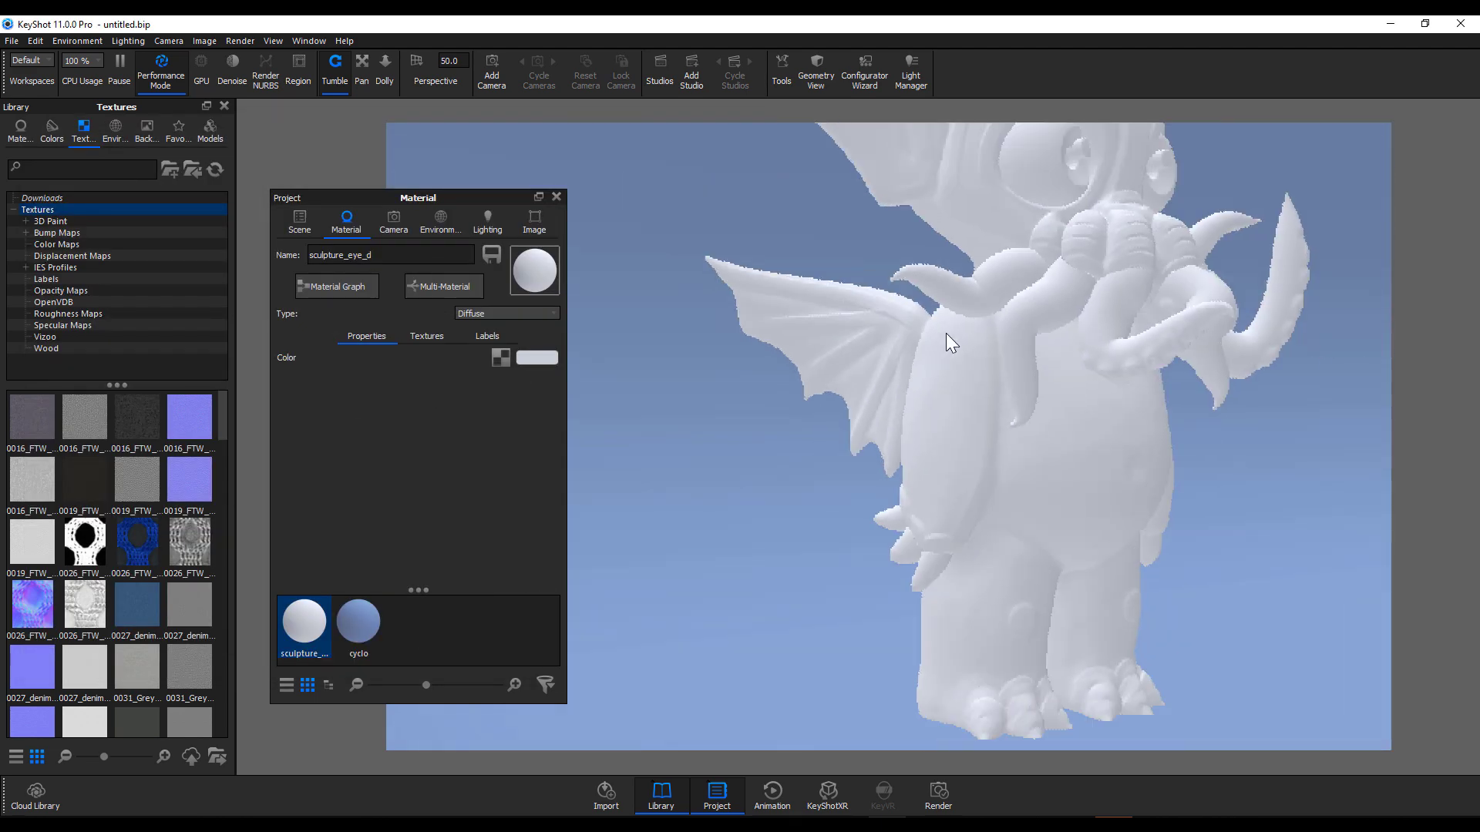
Orbit toward the face and search the Library Materials for 'skin'
{"action": "left_click_drag", "start_coordinate": [946, 333], "coordinate": [960, 371]}
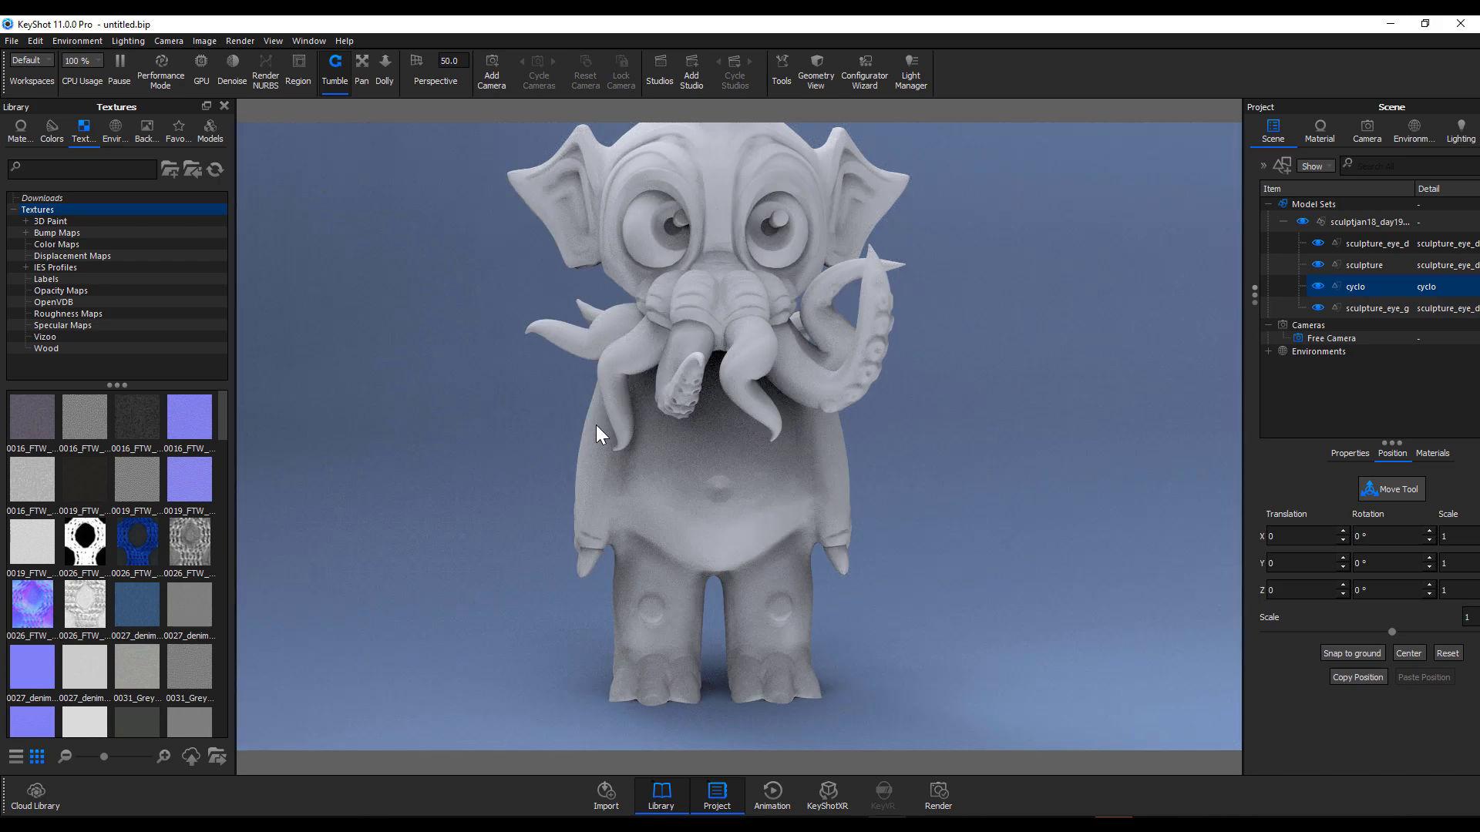
{"action": "left_click", "coordinate": [22, 135]}
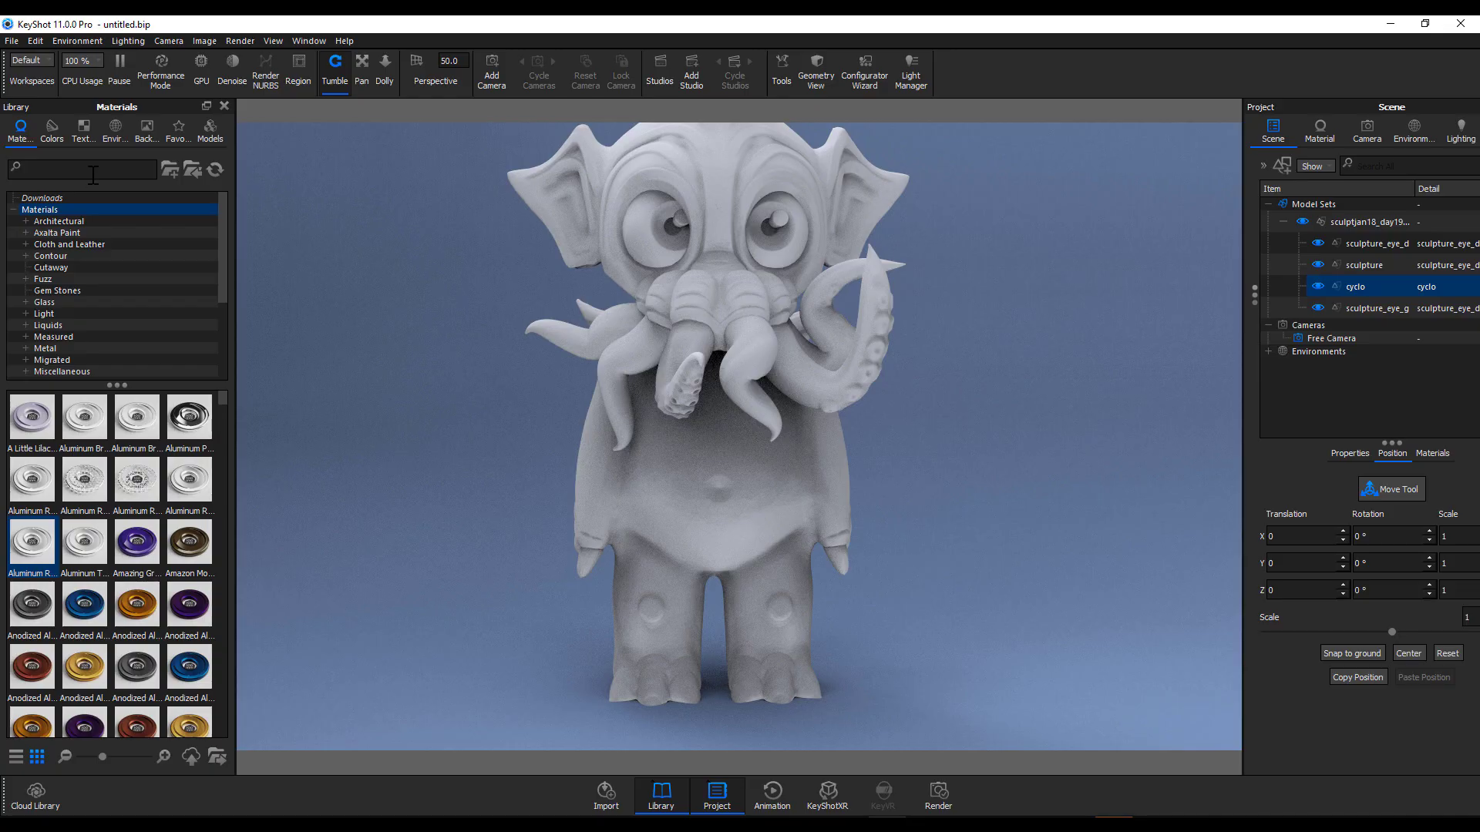
{"action": "type", "text": "skin"}
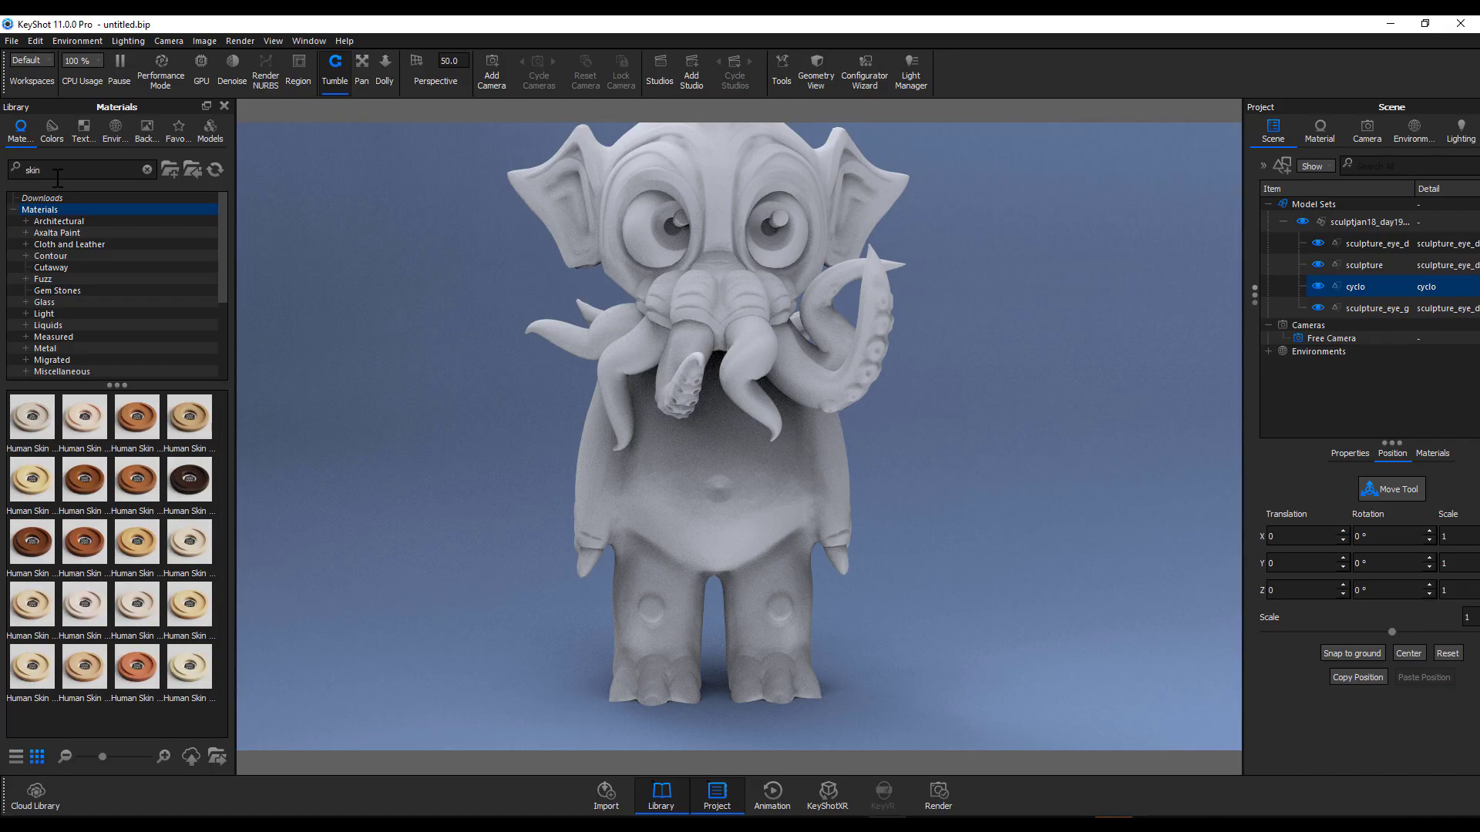
{"action": "scroll", "coordinate": [923, 293], "scroll_direction": "up", "scroll_amount": 3}
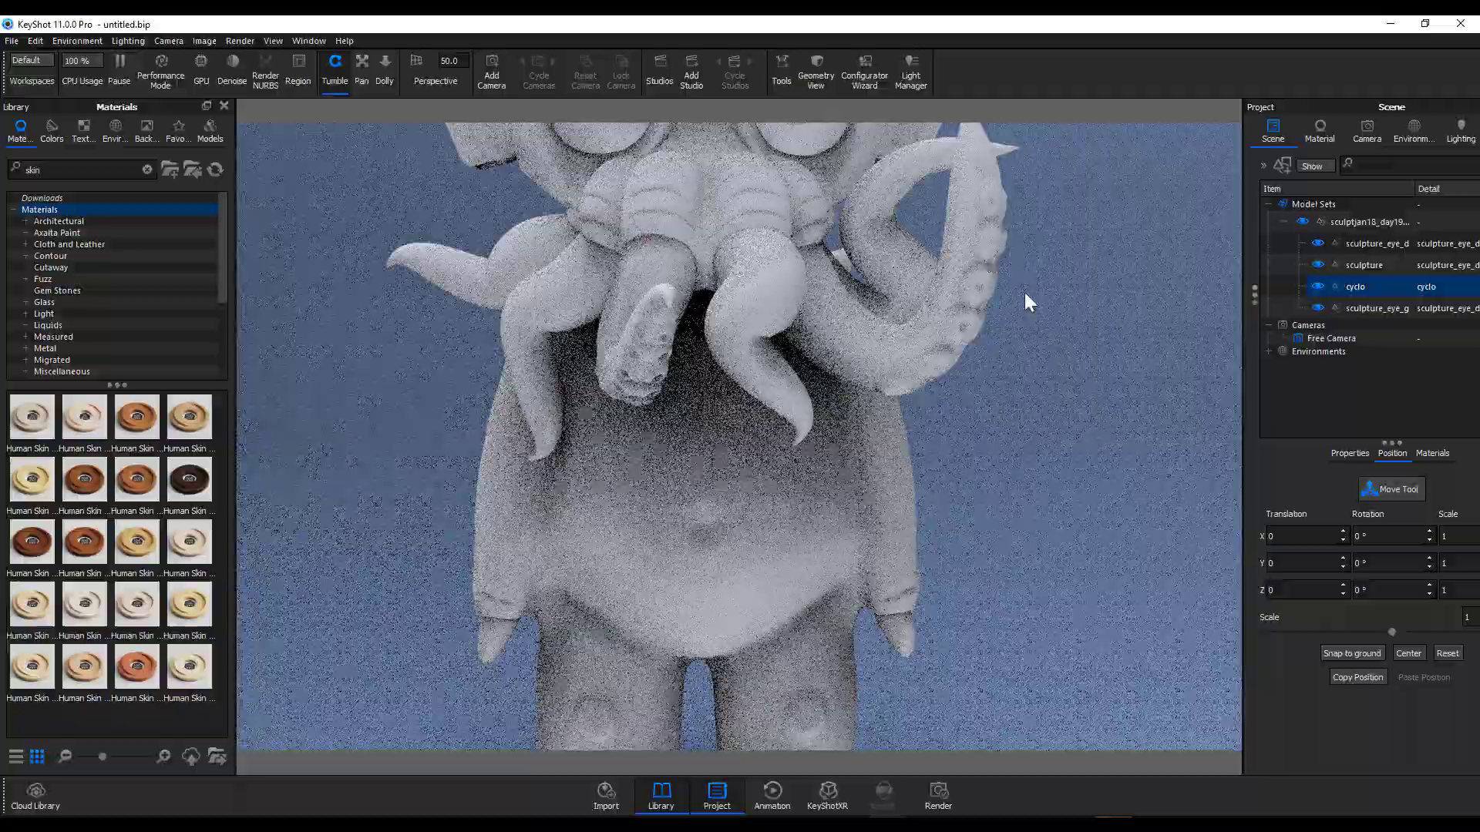
Drag Human Skin 1 onto the sculpture so the body and eyes turn pale pinkish skin
{"action": "left_click_drag", "start_coordinate": [1030, 304], "coordinate": [898, 478]}
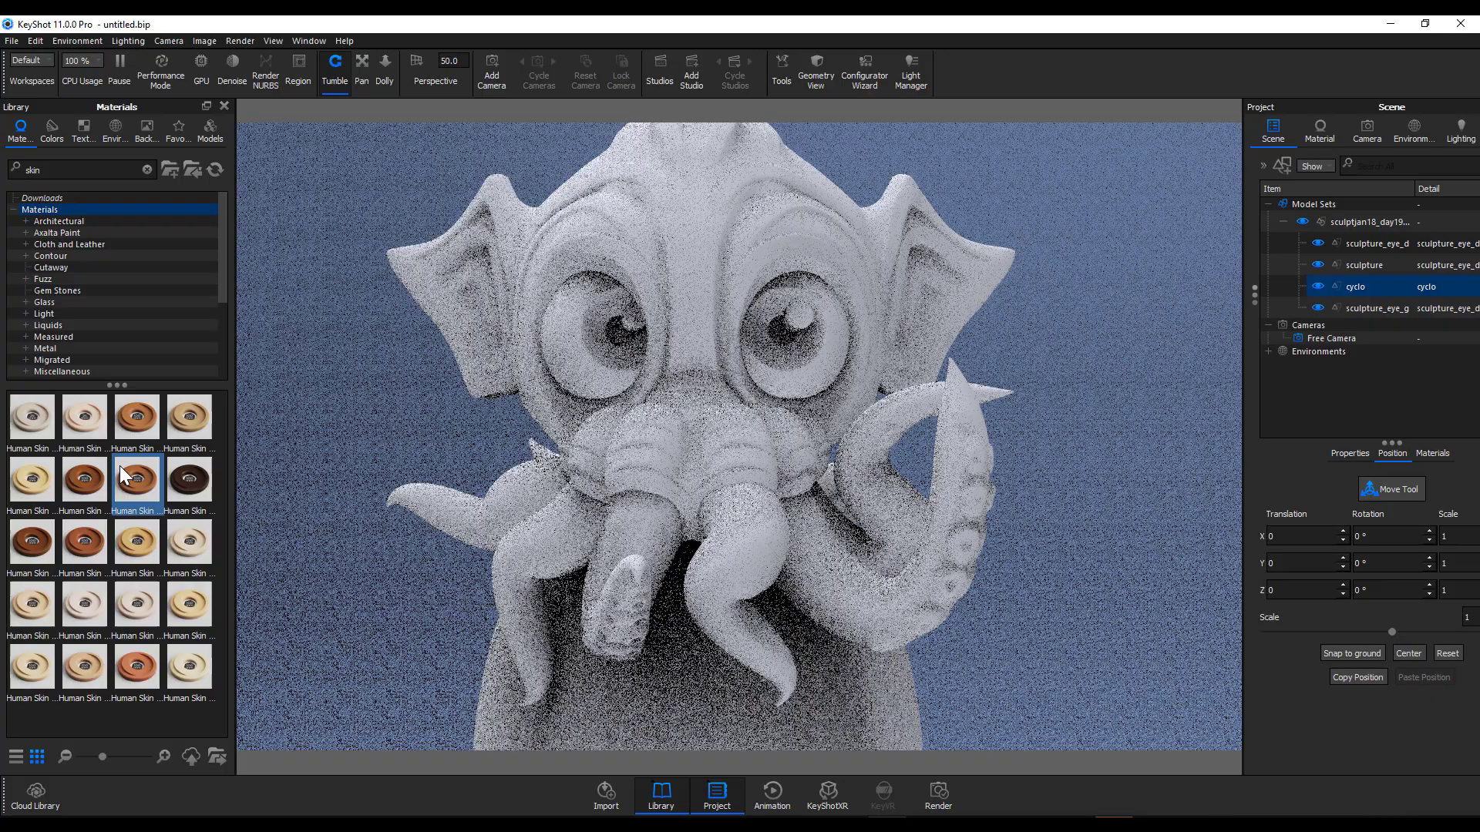
{"action": "left_click_drag", "start_coordinate": [32, 416], "coordinate": [692, 369]}
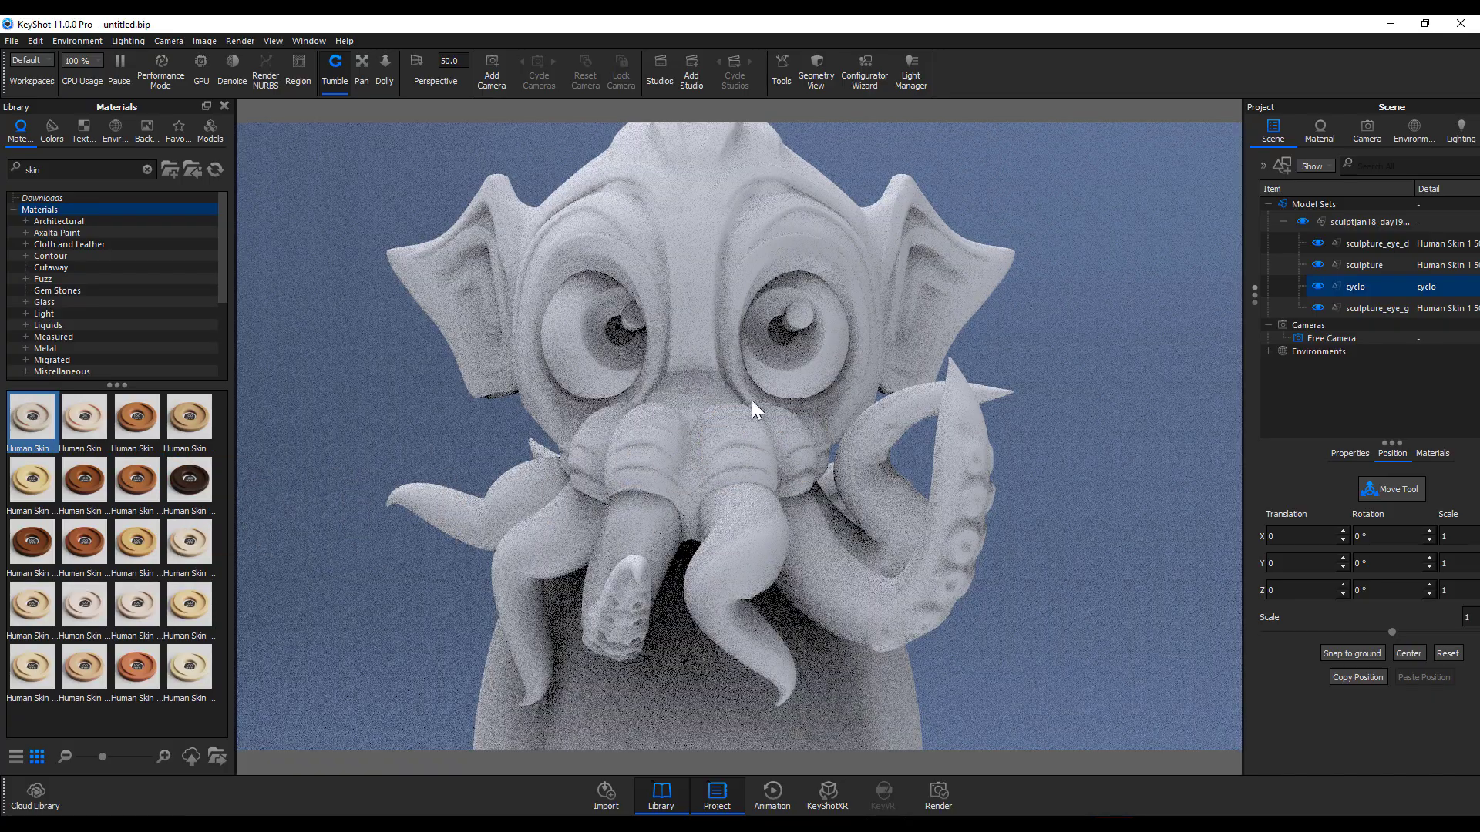
{"action": "scroll", "coordinate": [802, 418], "scroll_direction": "up", "scroll_amount": 3}
{"action": "scroll", "coordinate": [803, 418], "scroll_direction": "down", "scroll_amount": 5}
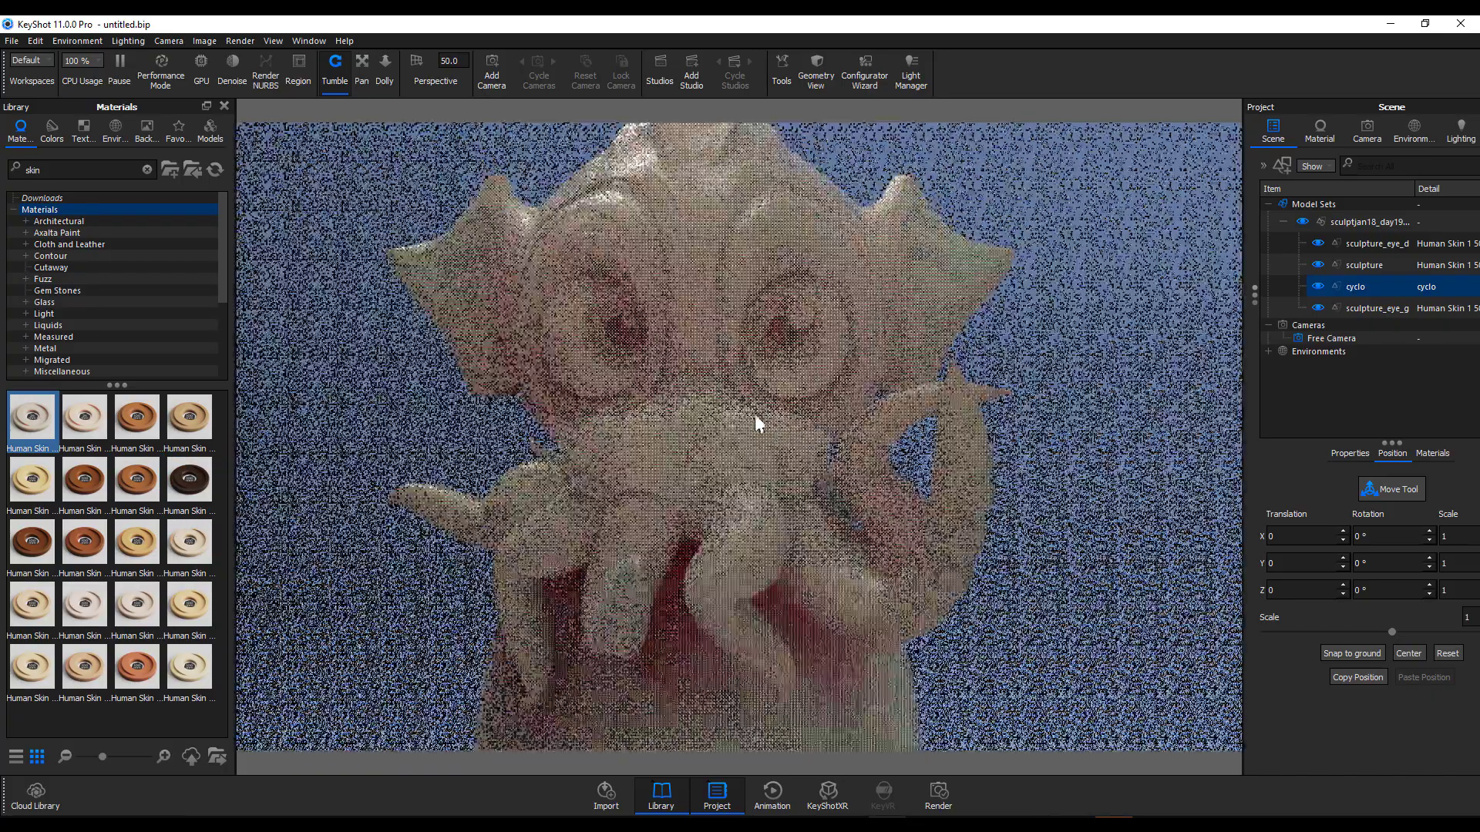
{"action": "scroll", "coordinate": [822, 438], "scroll_direction": "up", "scroll_amount": 4}
{"action": "scroll", "coordinate": [825, 428], "scroll_direction": "down", "scroll_amount": 5}
{"action": "scroll", "coordinate": [836, 443], "scroll_direction": "up", "scroll_amount": 5}
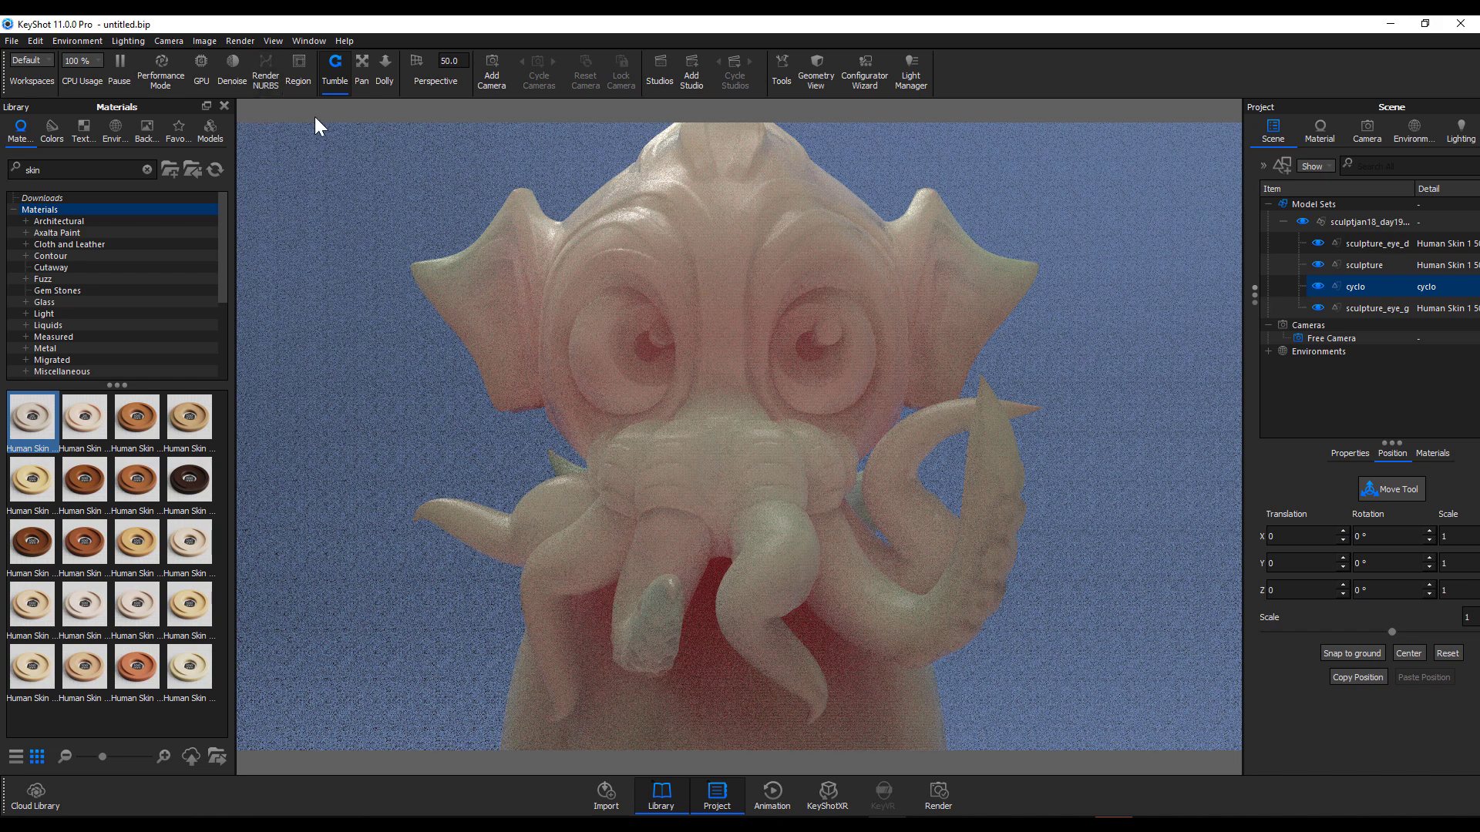
Switch rendering to GPU with denoising, then apply a different Human Skin material
{"action": "left_click", "coordinate": [196, 73]}
{"action": "left_click", "coordinate": [238, 77]}
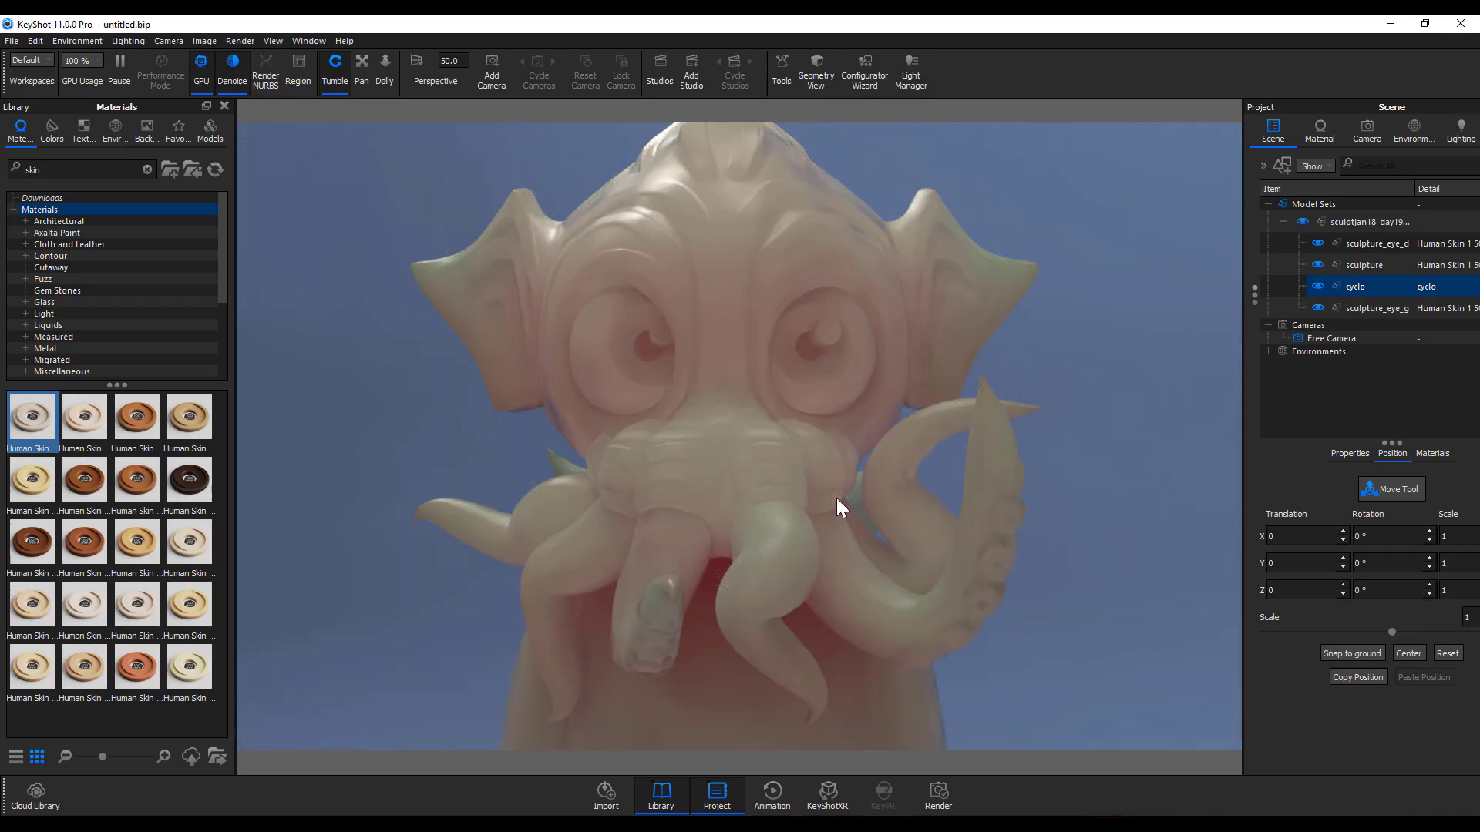
{"action": "mouse_move", "coordinate": [133, 422]}
{"action": "left_mouse_down"}
{"action": "mouse_move", "coordinate": [700, 400]}
{"action": "mouse_move", "coordinate": [771, 515]}
{"action": "left_mouse_up"}
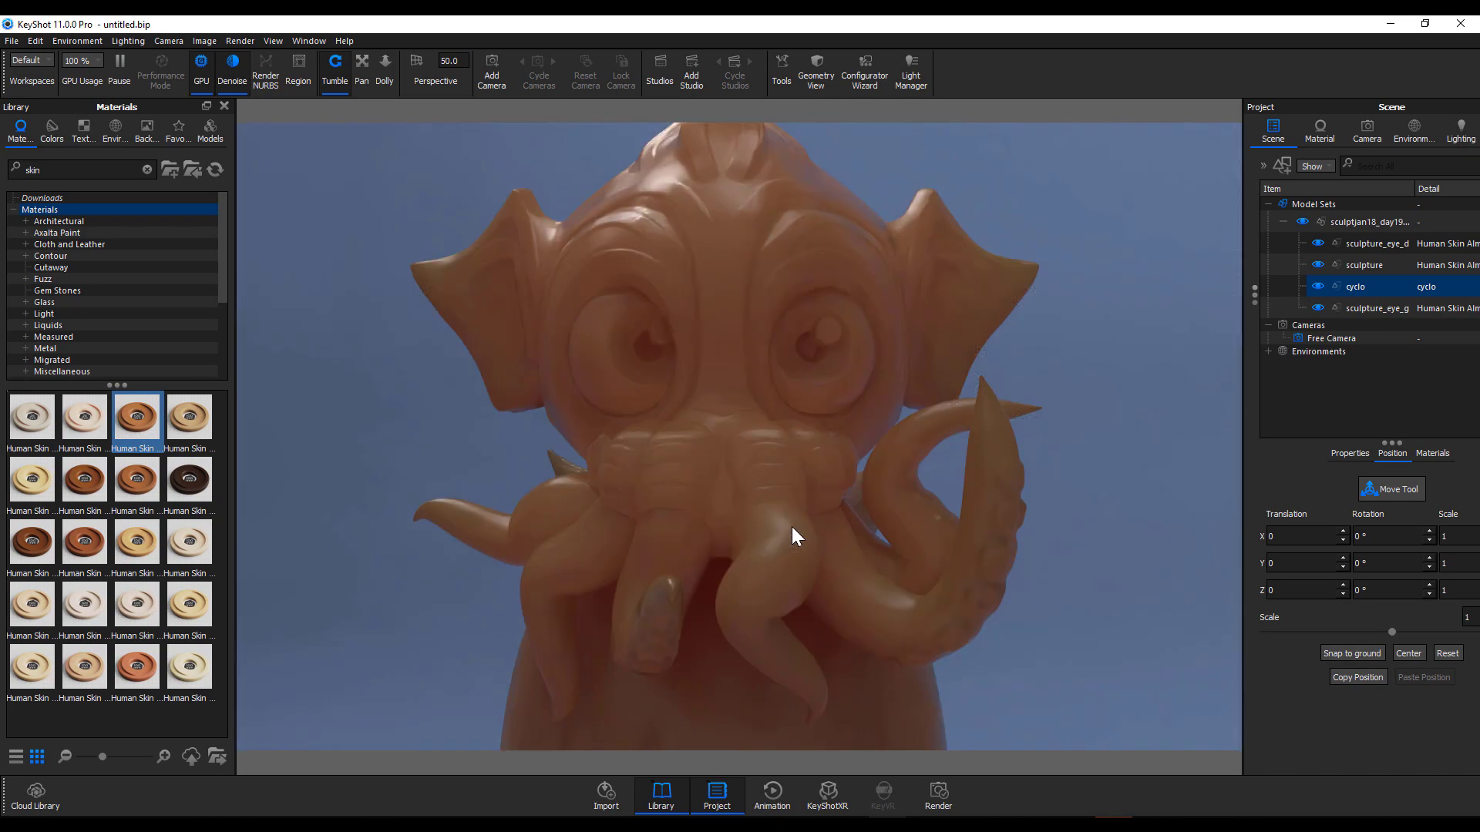
{"action": "scroll", "coordinate": [808, 522], "scroll_direction": "up", "scroll_amount": 3}
{"action": "scroll", "coordinate": [809, 521], "scroll_direction": "down", "scroll_amount": 5}
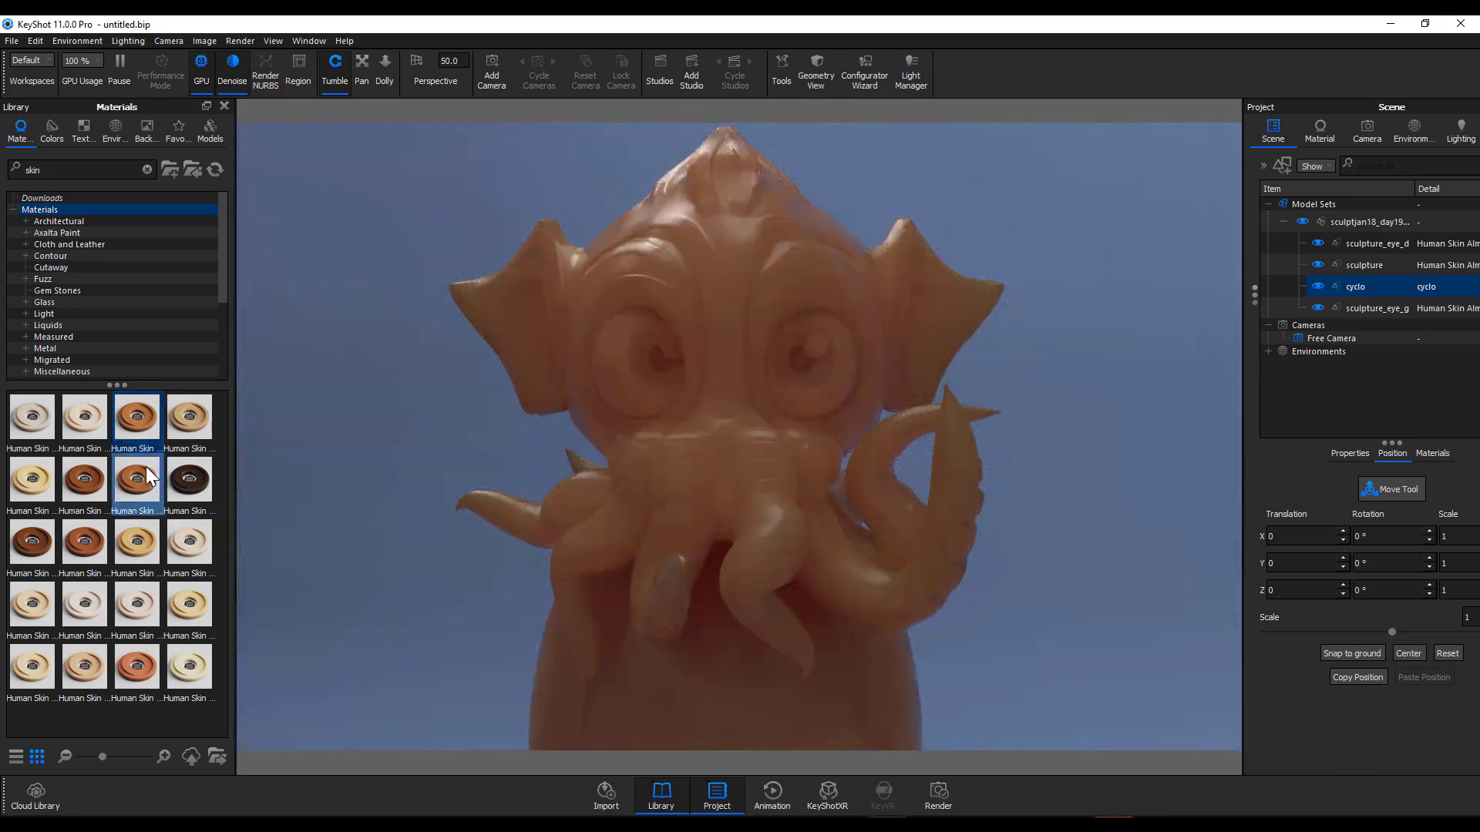
Try further Human Skin materials, ending with the orange skin on the sculpture
{"action": "mouse_move", "coordinate": [133, 488]}
{"action": "left_mouse_down"}
{"action": "mouse_move", "coordinate": [703, 442]}
{"action": "mouse_move", "coordinate": [724, 465]}
{"action": "left_mouse_up"}
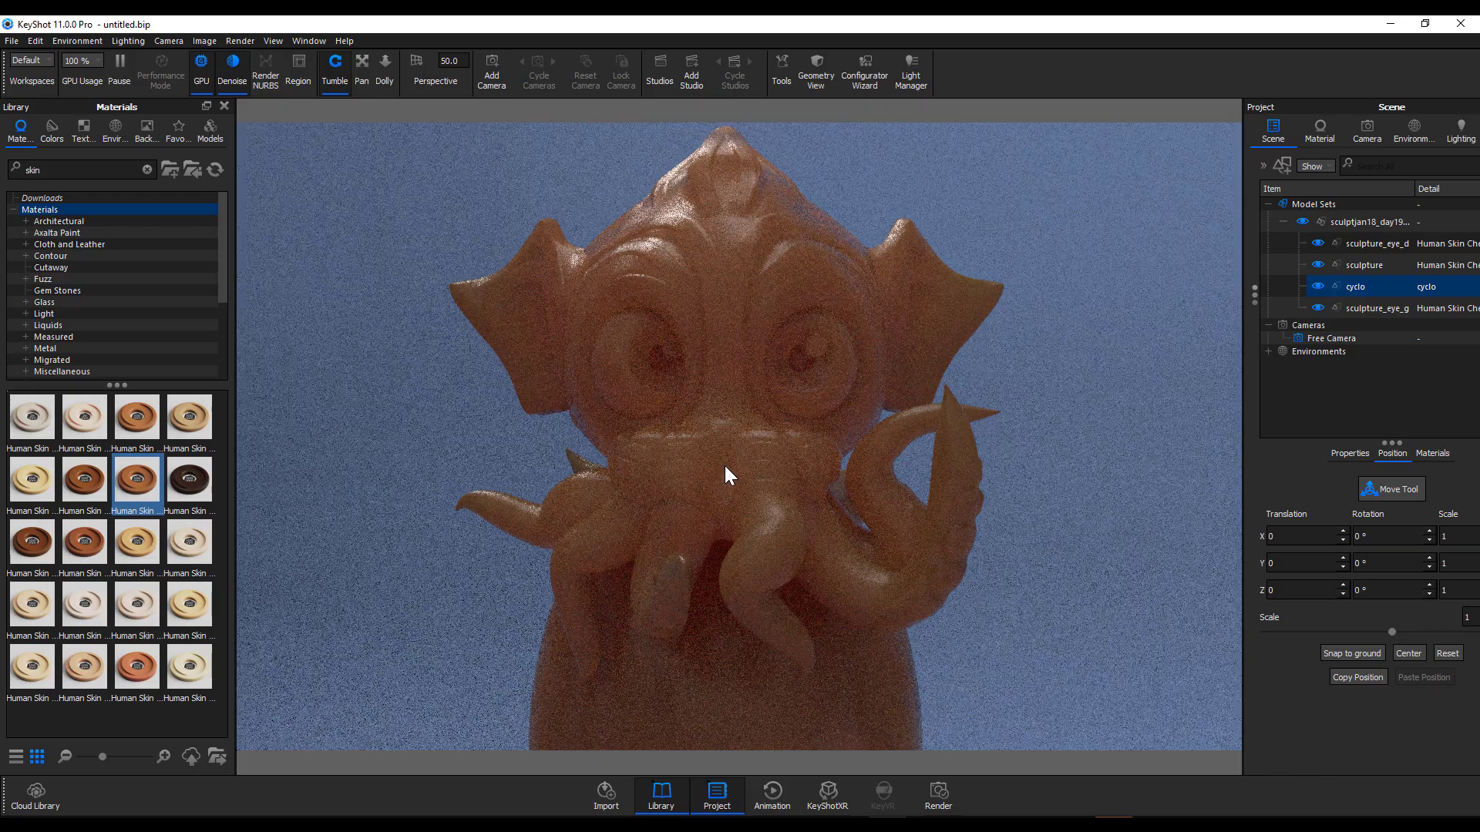
{"action": "mouse_move", "coordinate": [200, 485]}
{"action": "left_mouse_down"}
{"action": "mouse_move", "coordinate": [676, 447]}
{"action": "mouse_move", "coordinate": [691, 460]}
{"action": "left_mouse_up"}
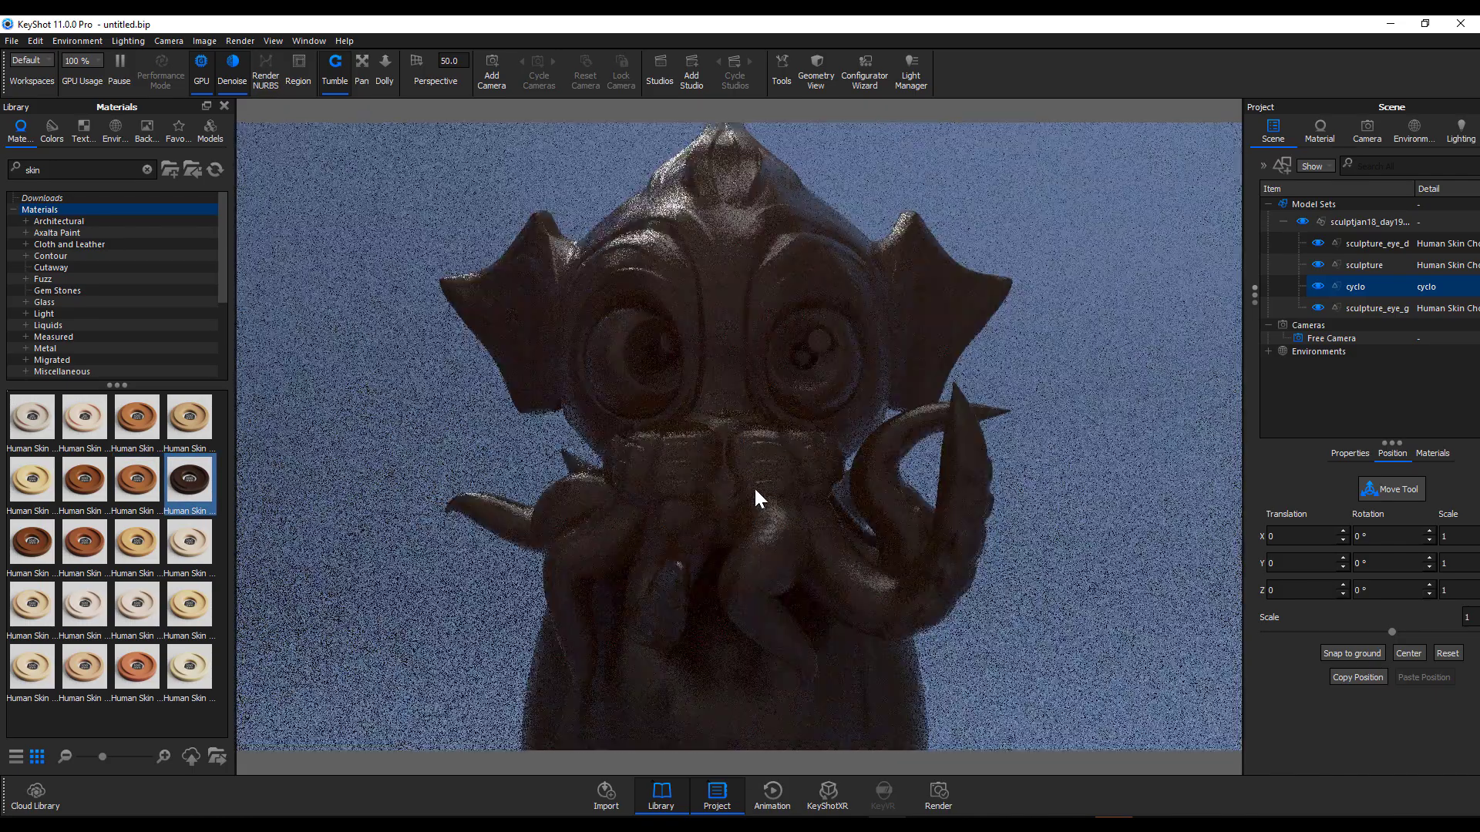
{"action": "left_click_drag", "start_coordinate": [879, 546], "coordinate": [820, 544]}
{"action": "left_click_drag", "start_coordinate": [137, 667], "coordinate": [730, 472]}
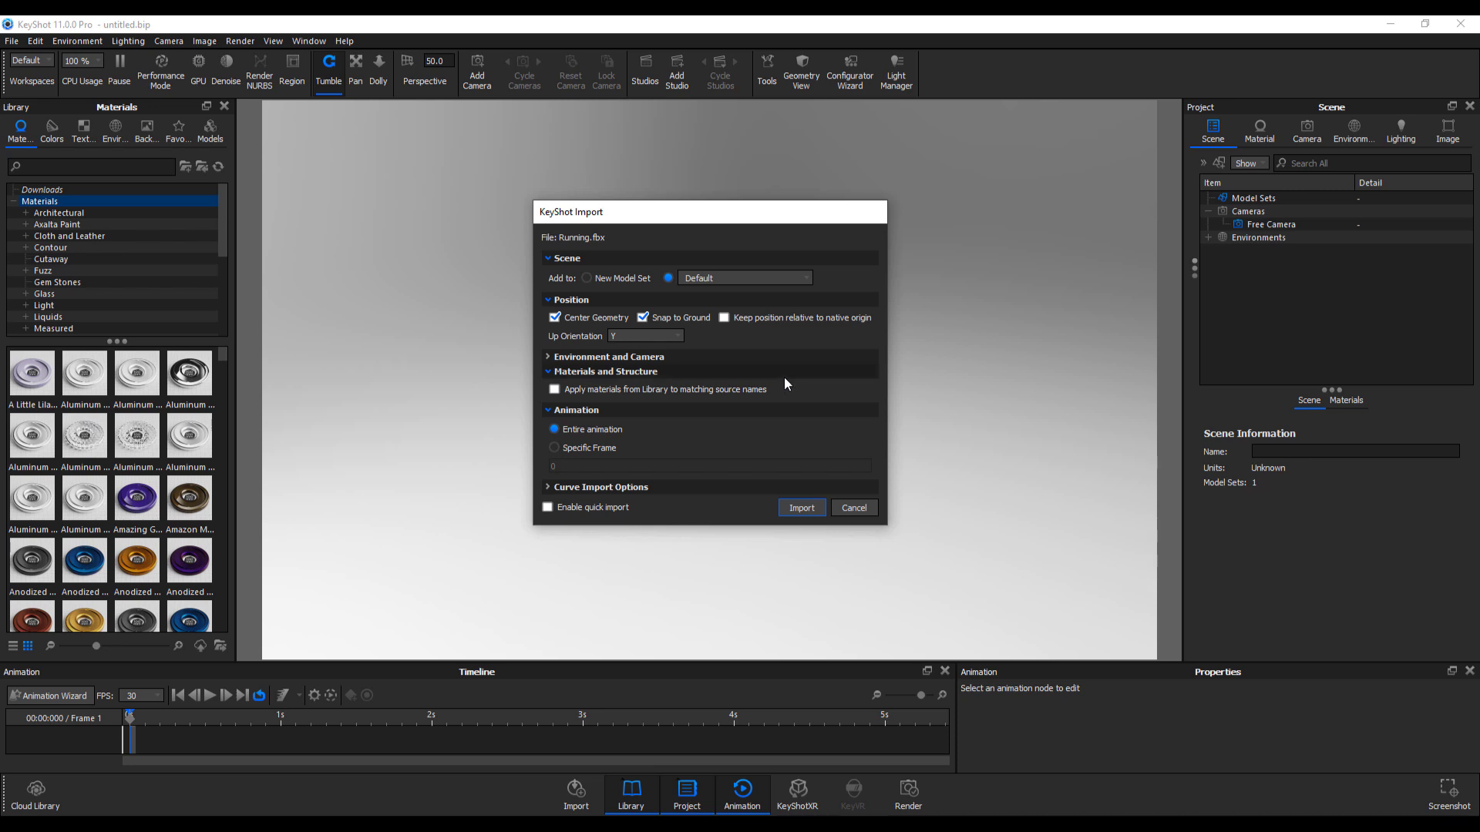
Import Running.fbx with the Animation option set to Entire animation
{"action": "left_click", "coordinate": [514, 433]}
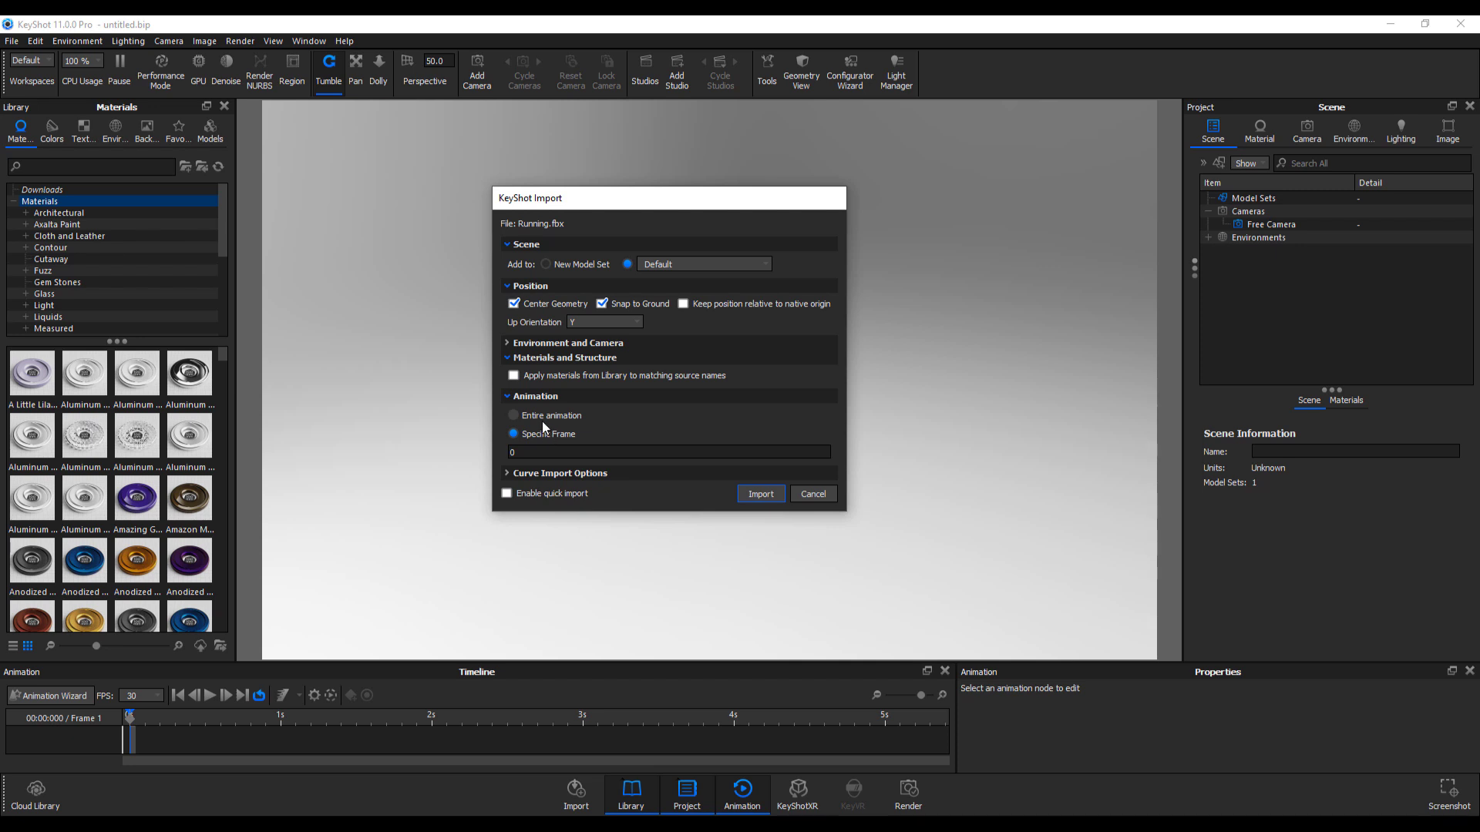
{"action": "left_click", "coordinate": [542, 421]}
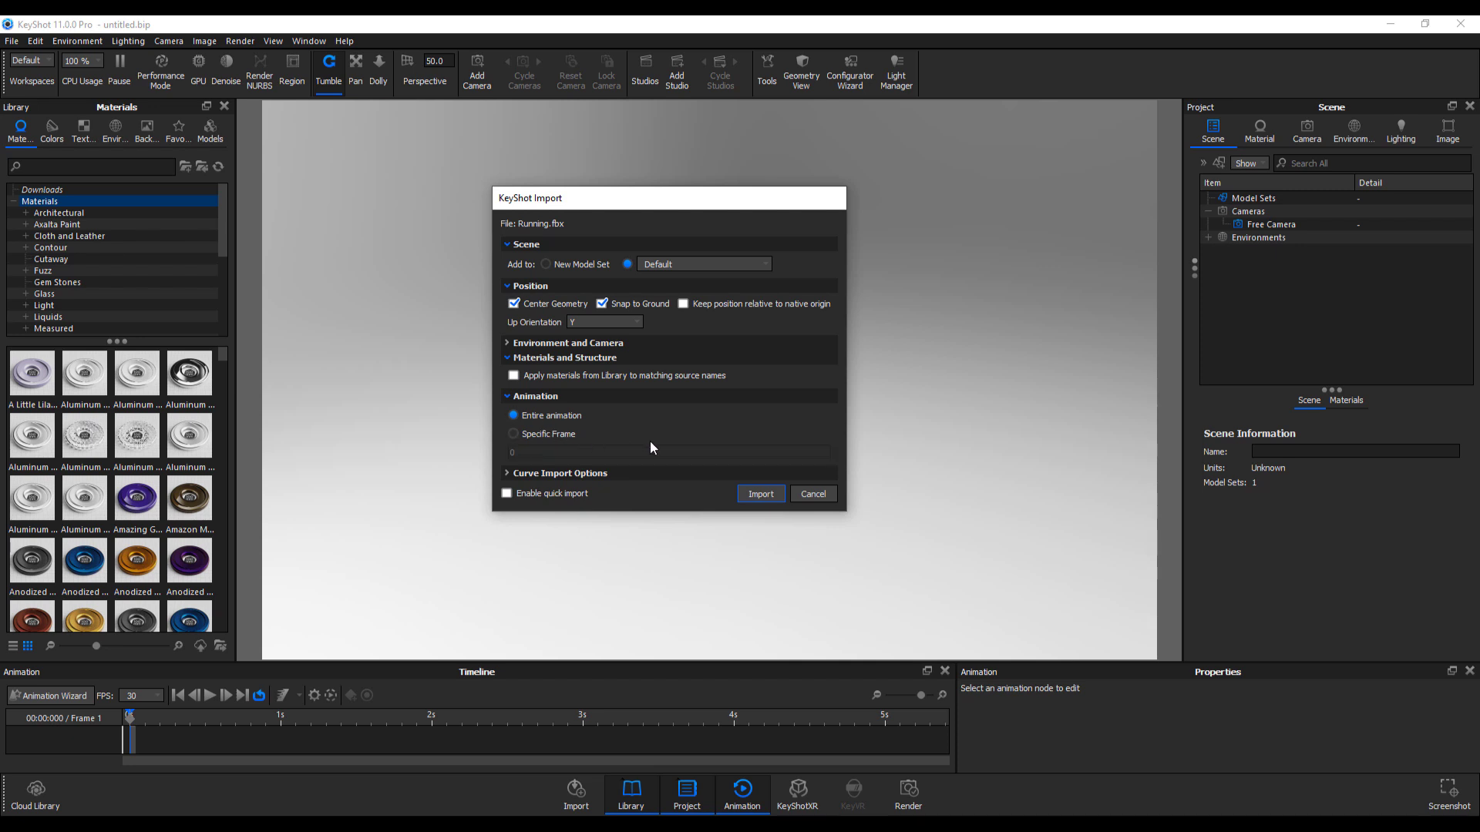
{"action": "left_click", "coordinate": [760, 497]}
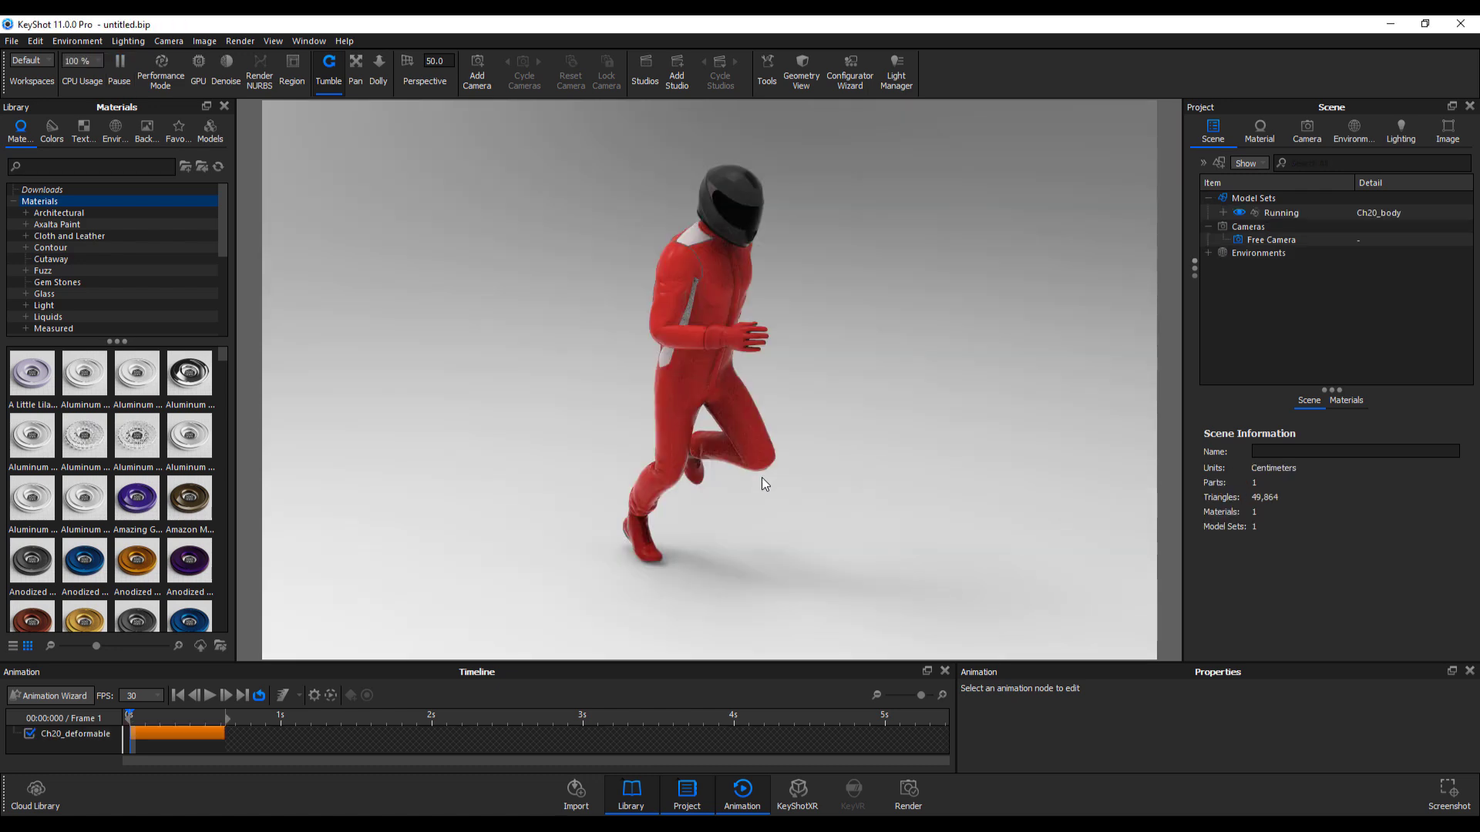
Play the runner's animation, orbit around the figure, and pause at frame 15
{"action": "left_click", "coordinate": [215, 694]}
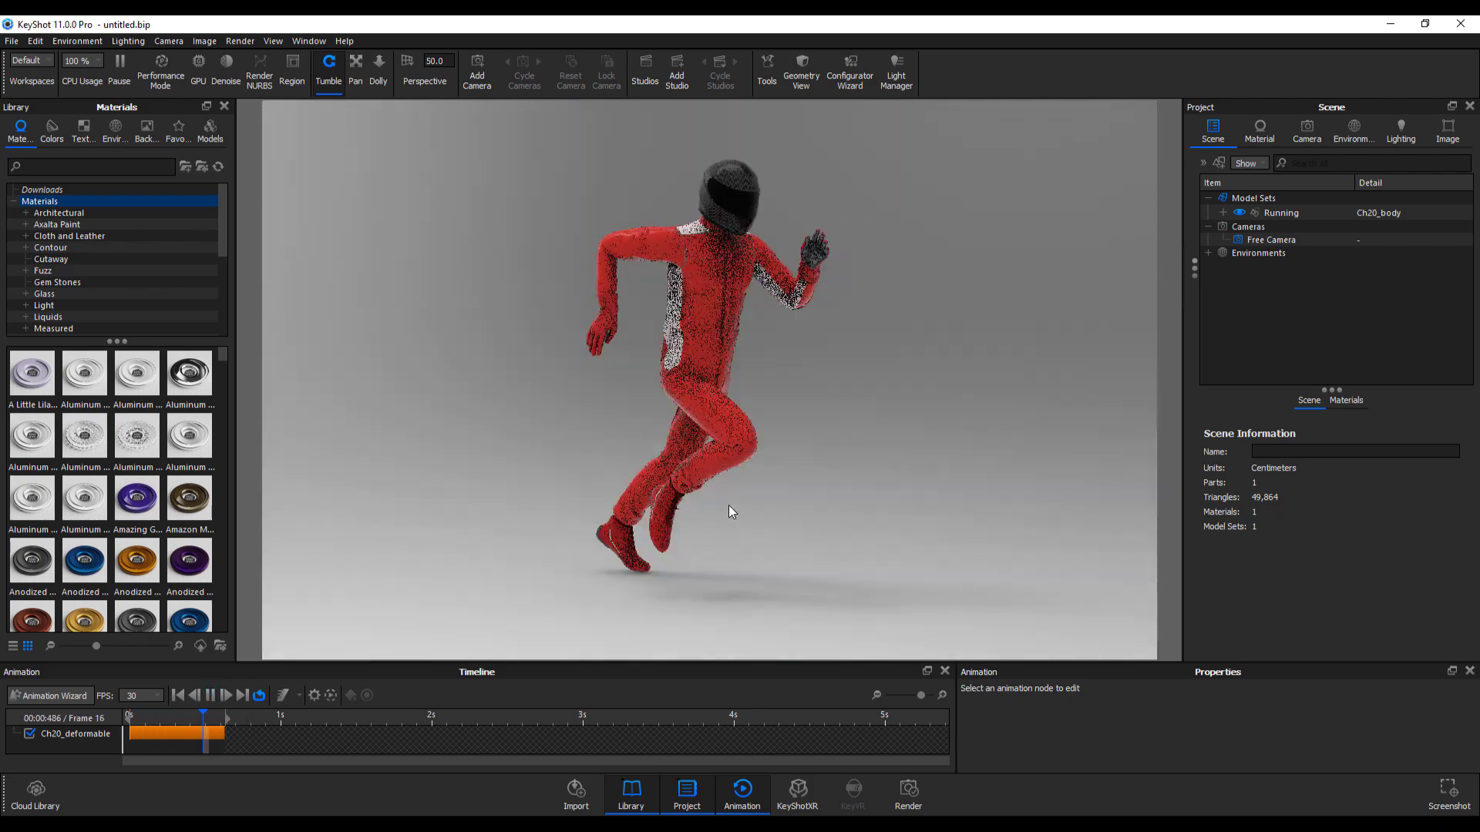
{"action": "left_click_drag", "start_coordinate": [728, 505], "coordinate": [692, 539]}
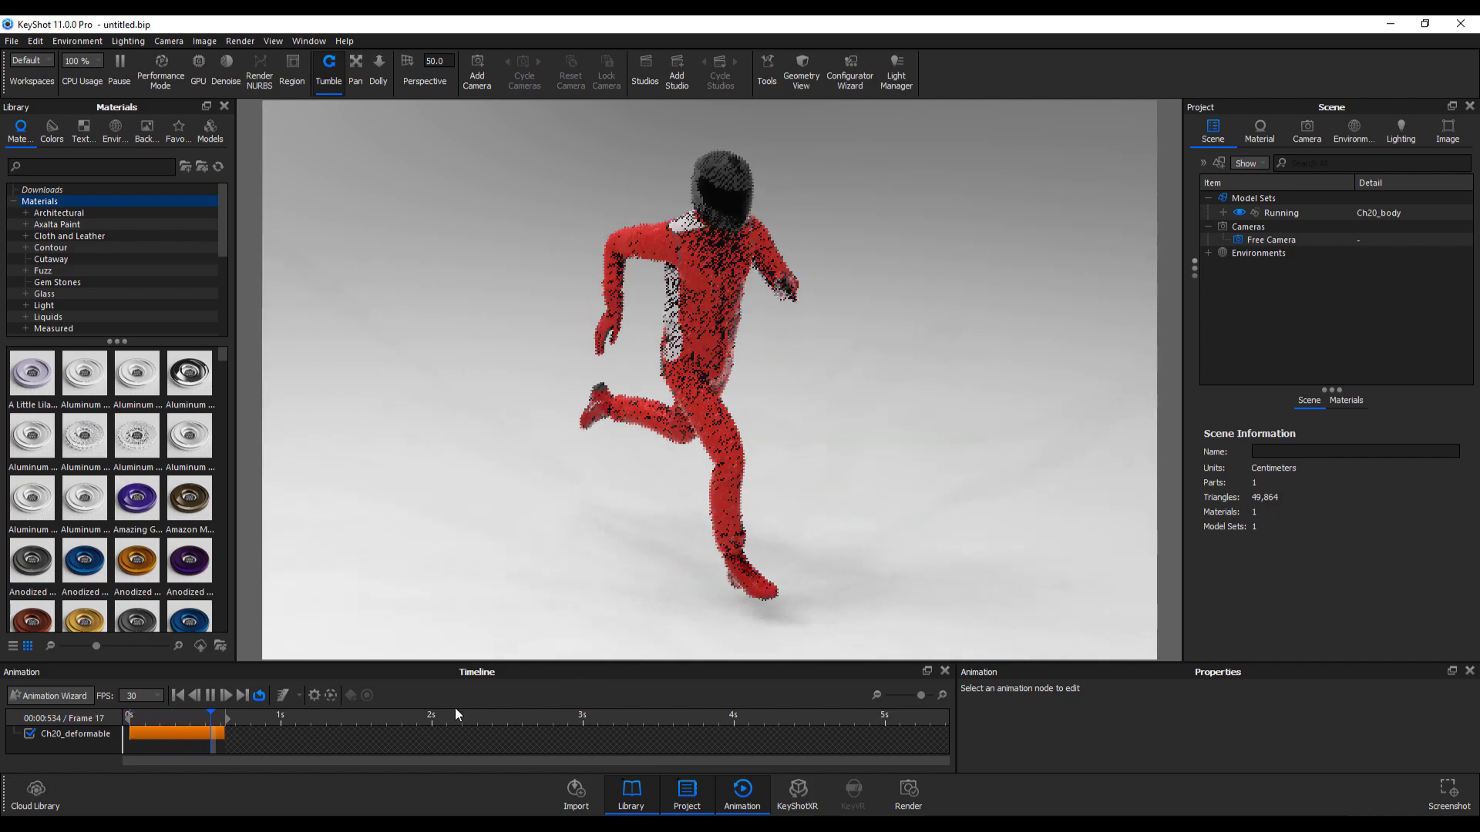
{"action": "left_click", "coordinate": [214, 700]}
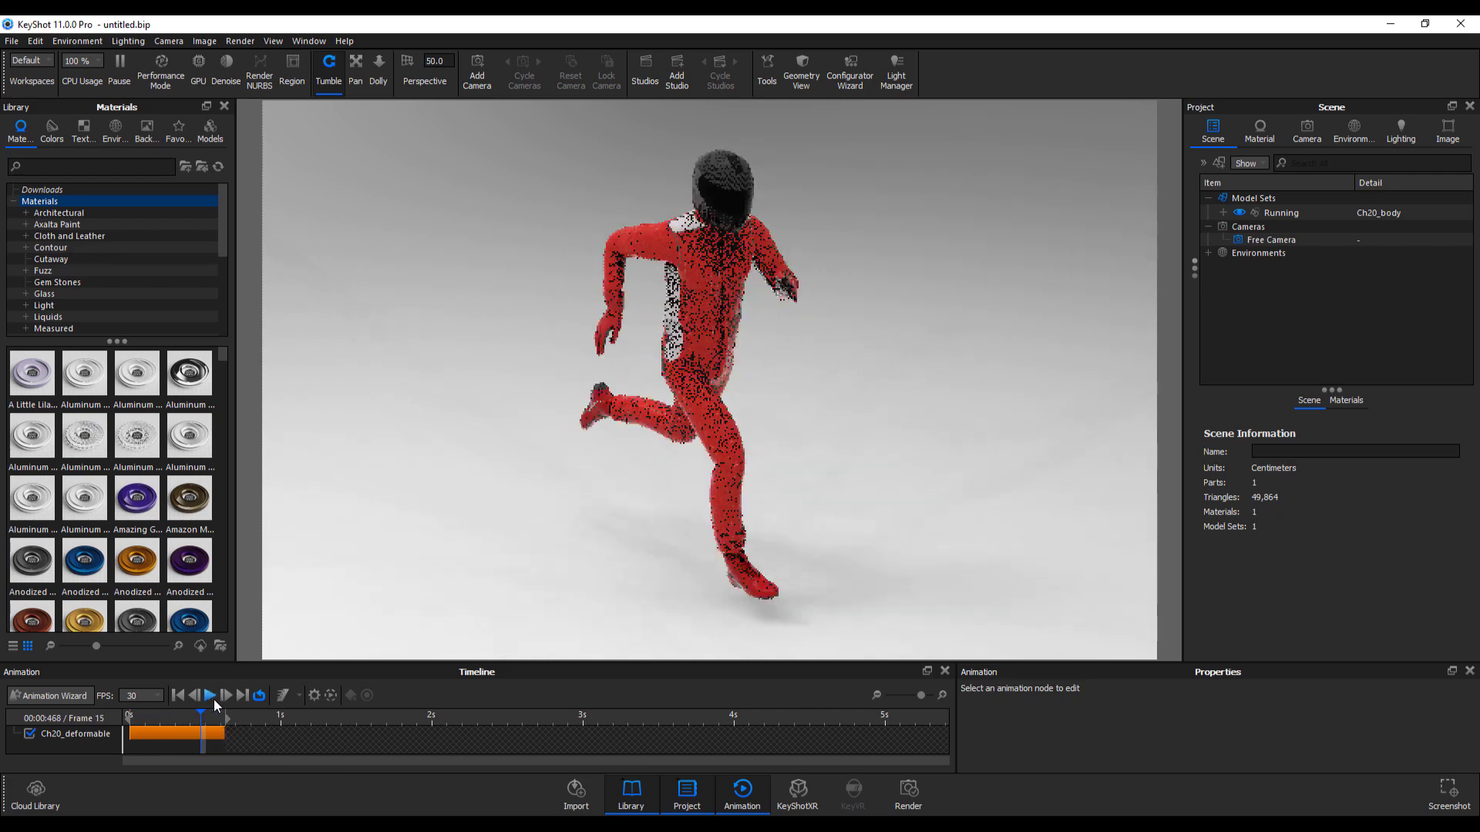
{"action": "left_click_drag", "start_coordinate": [837, 517], "coordinate": [968, 496]}
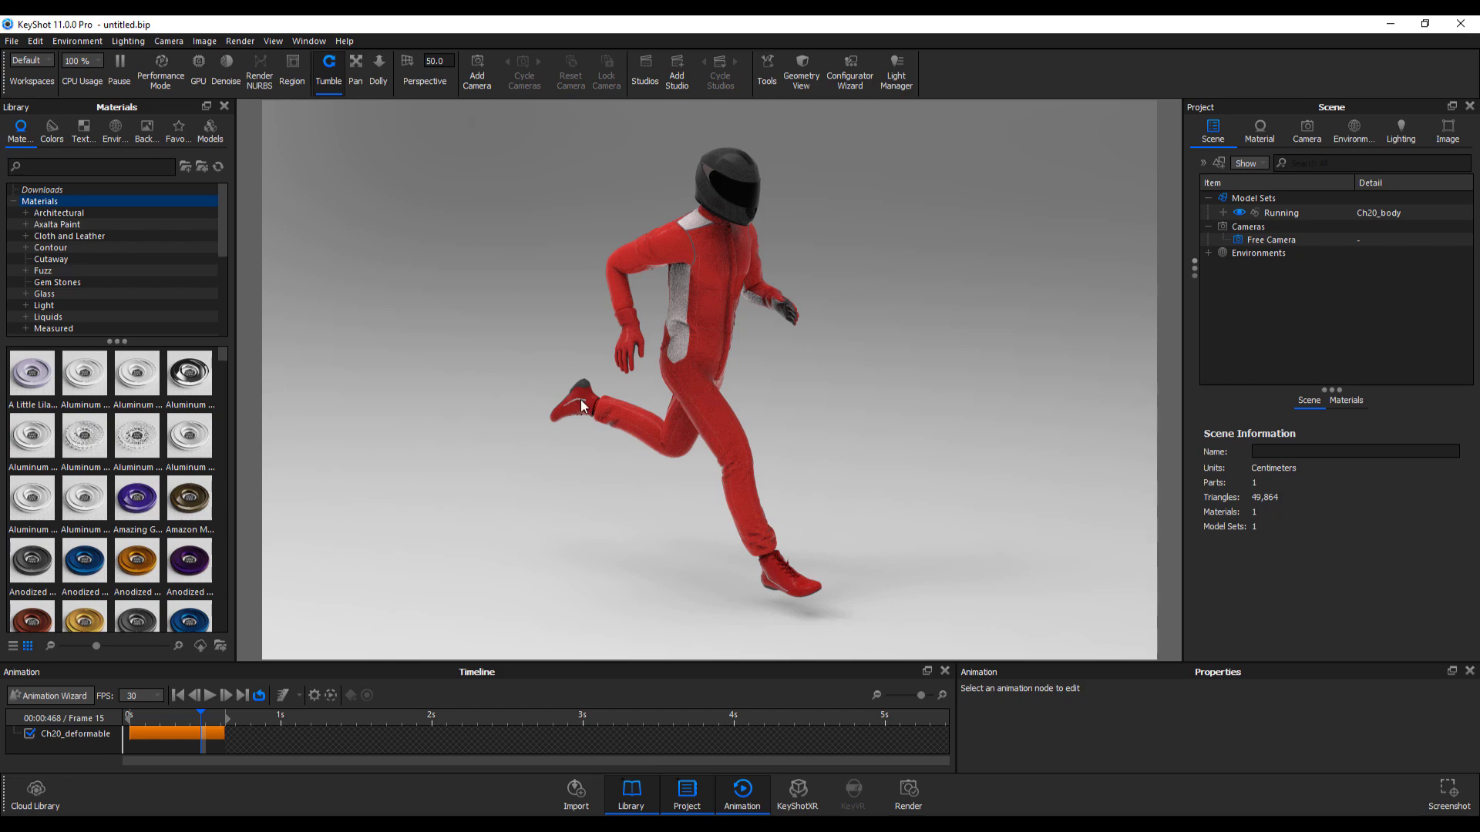
{"action": "left_click_drag", "start_coordinate": [615, 342], "coordinate": [628, 399]}
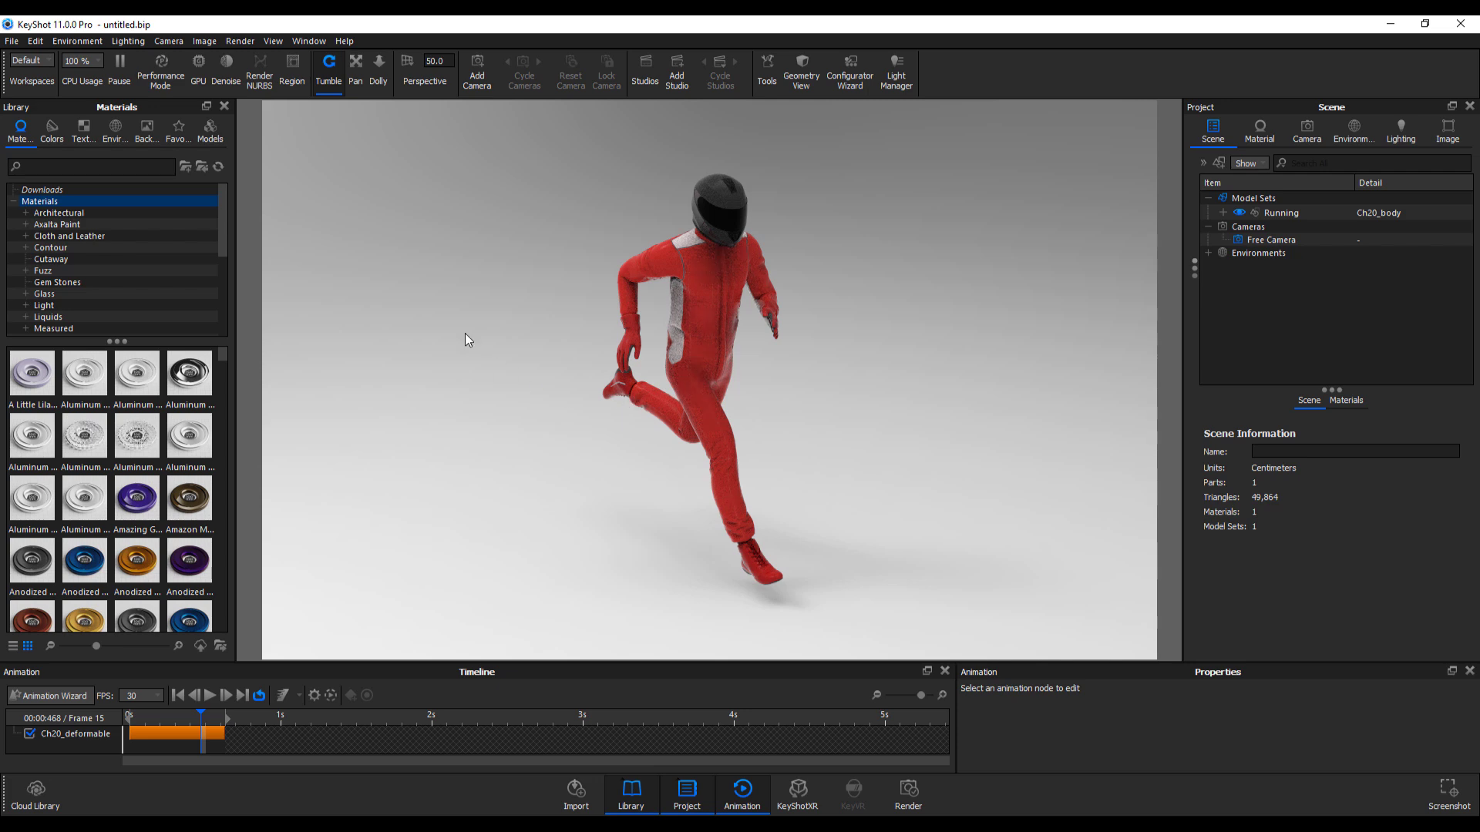
Add a sphere primitive and move it away from the runner
{"action": "left_click", "coordinate": [37, 40]}
{"action": "mouse_move", "coordinate": [90, 98]}
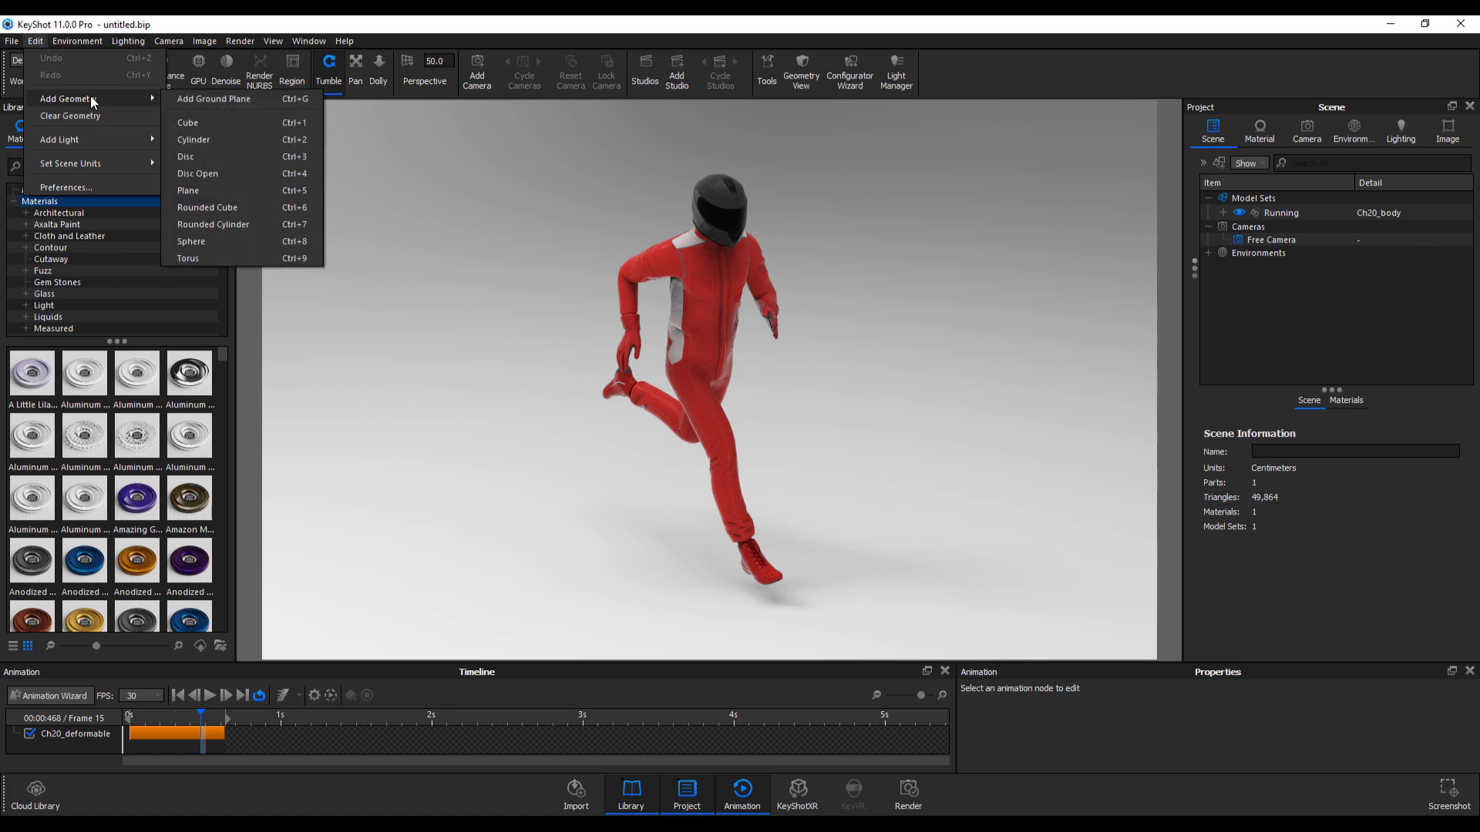
{"action": "left_click", "coordinate": [215, 241]}
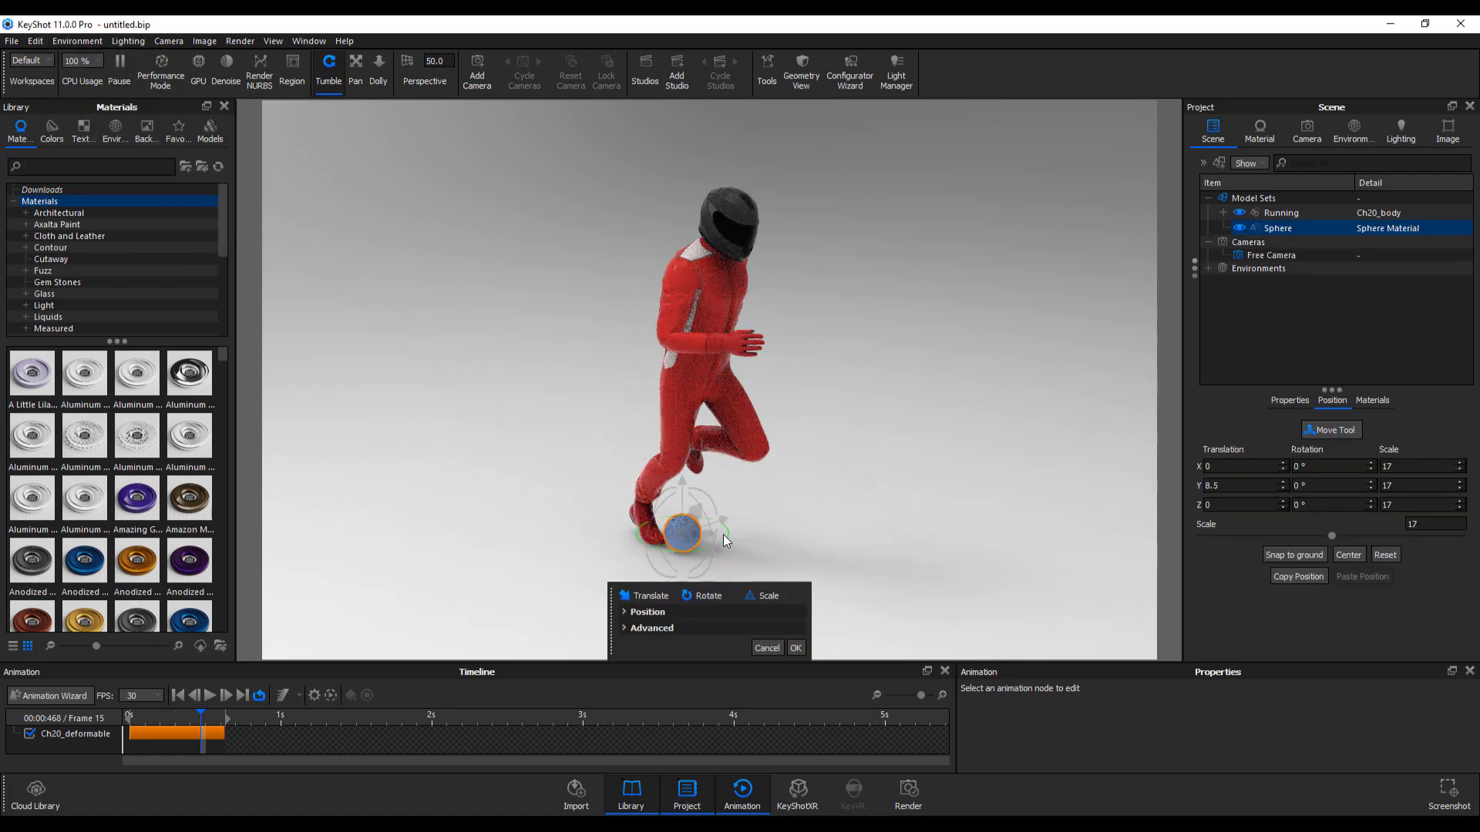
{"action": "left_click_drag", "start_coordinate": [715, 552], "coordinate": [820, 303]}
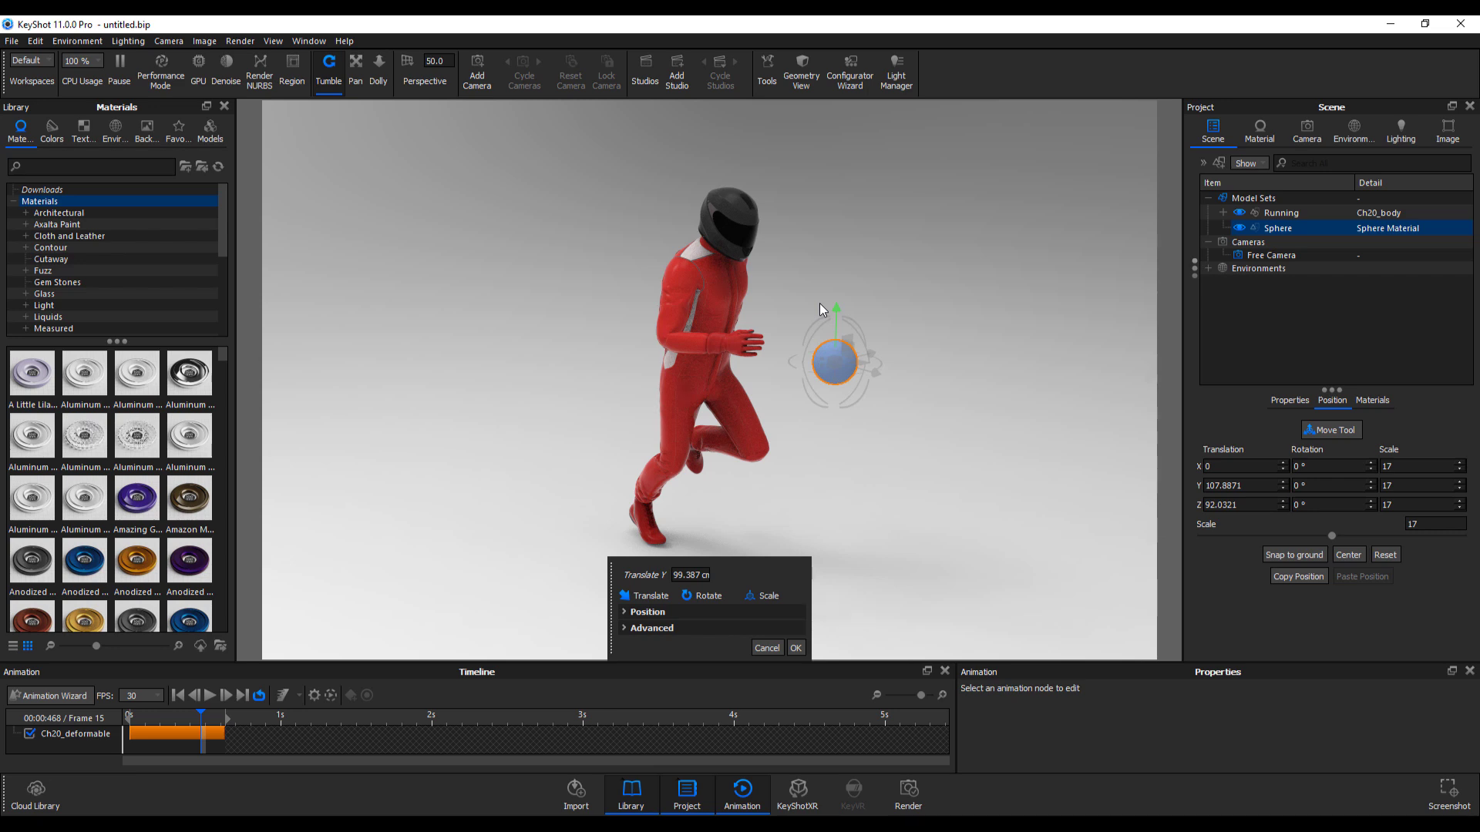
Run the Settle physics so the sphere drops onto the ground, then confirm importing the Nile model
{"action": "left_click", "coordinate": [208, 697]}
{"action": "left_click", "coordinate": [209, 697]}
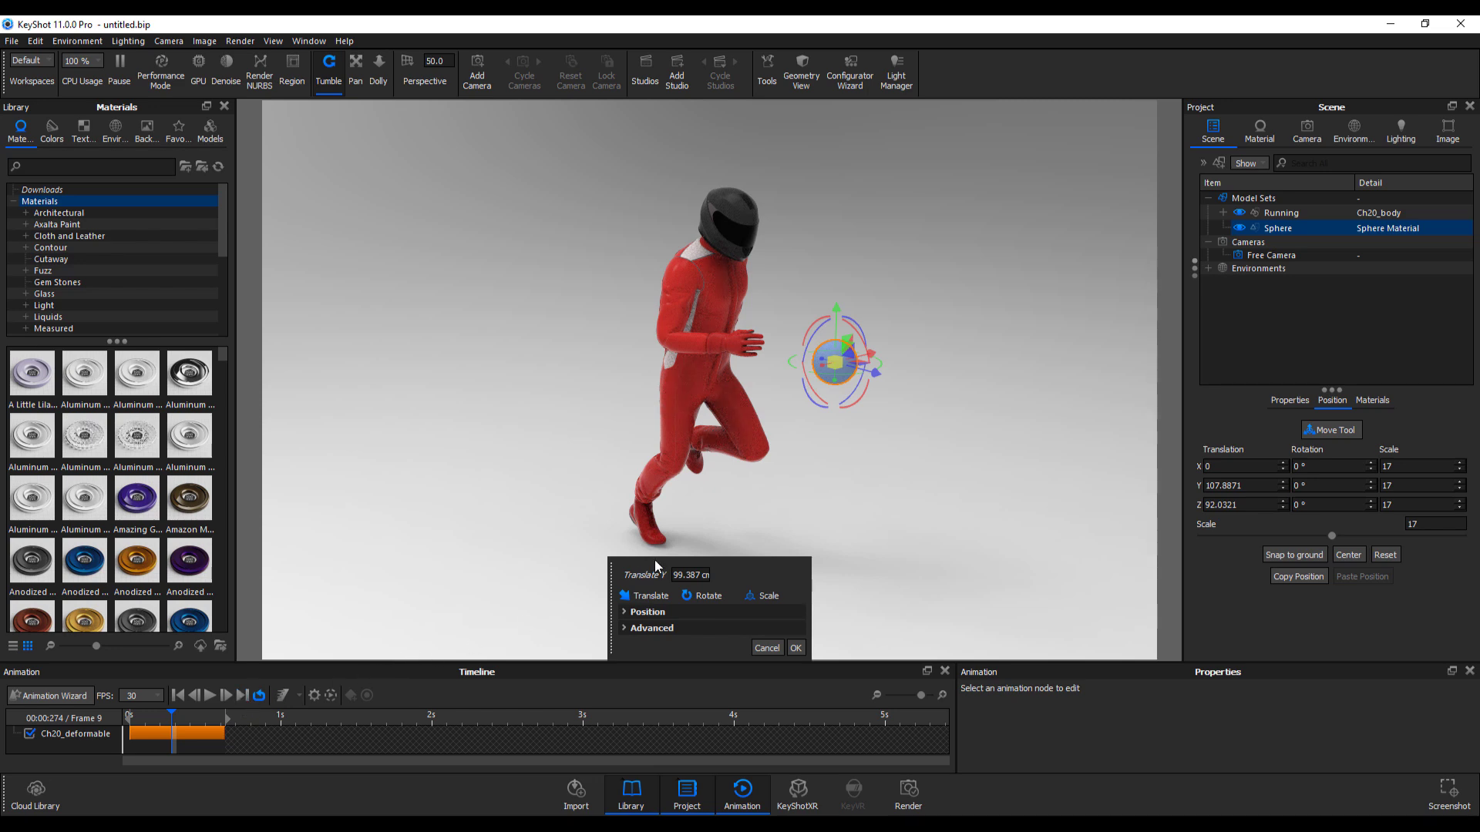
{"action": "left_click_drag", "start_coordinate": [626, 575], "coordinate": [433, 394]}
{"action": "left_click", "coordinate": [461, 447]}
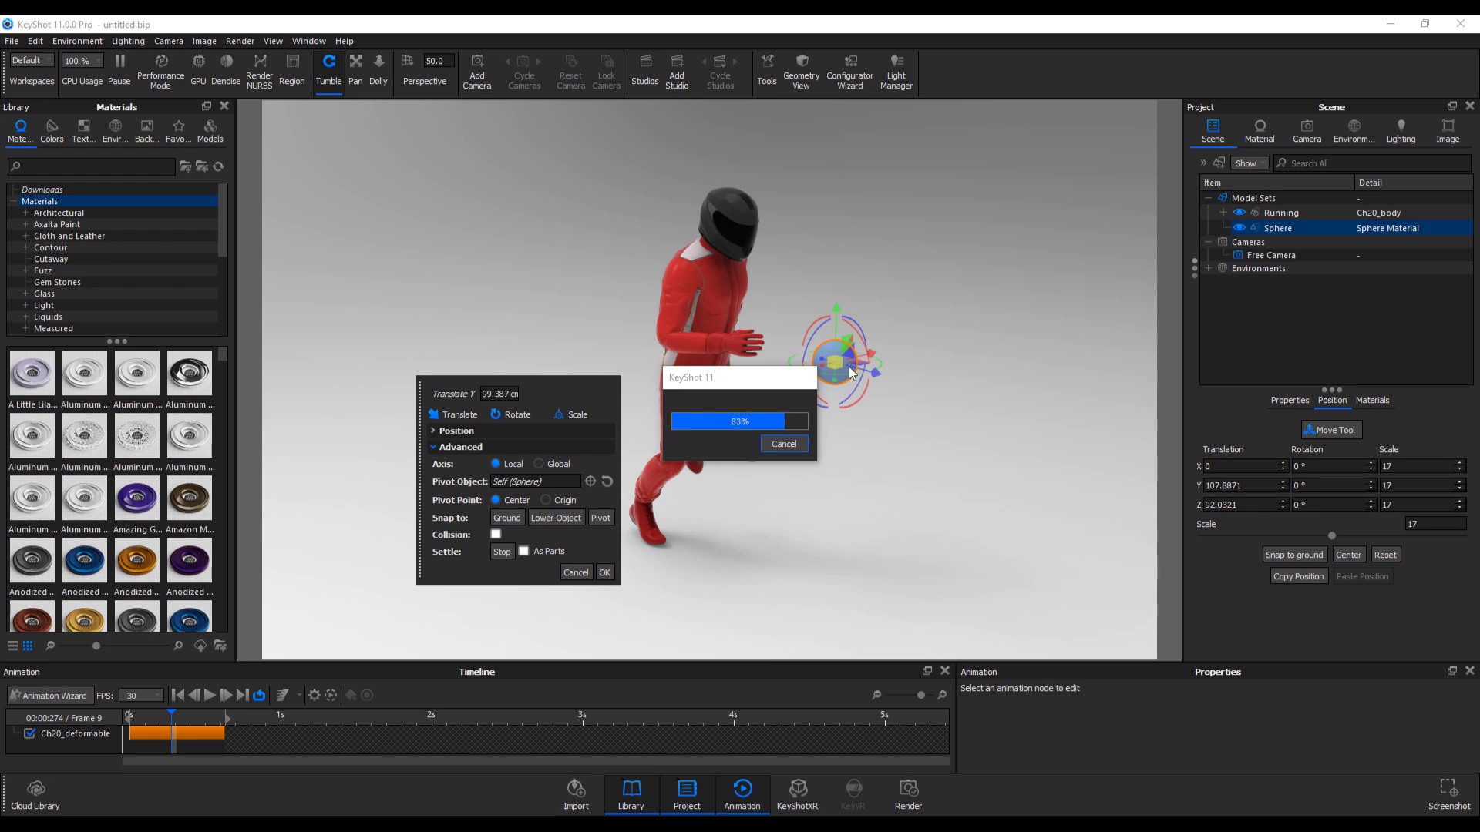
{"action": "key", "text": "Return"}
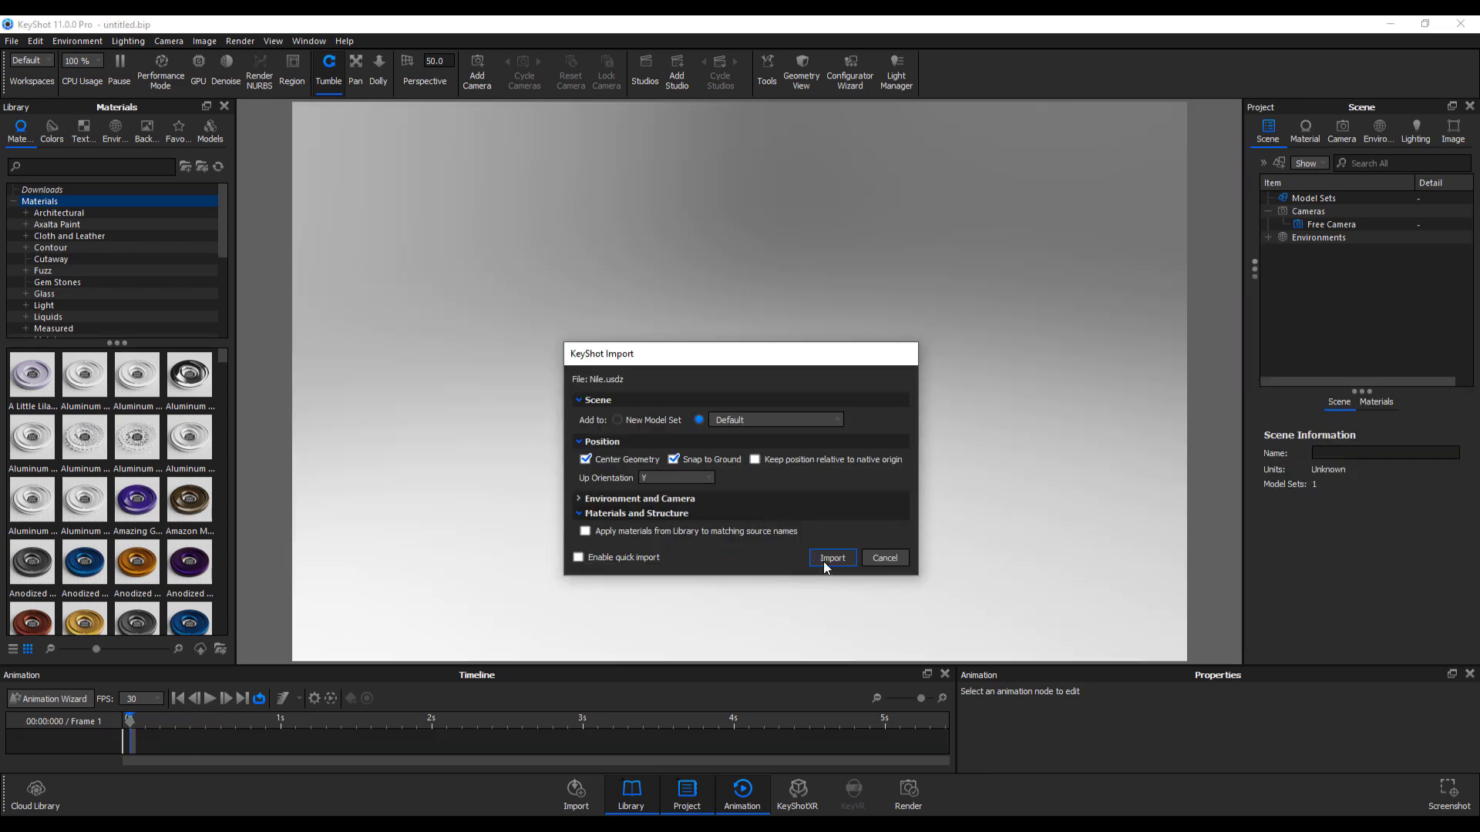
{"action": "left_click", "coordinate": [825, 561]}
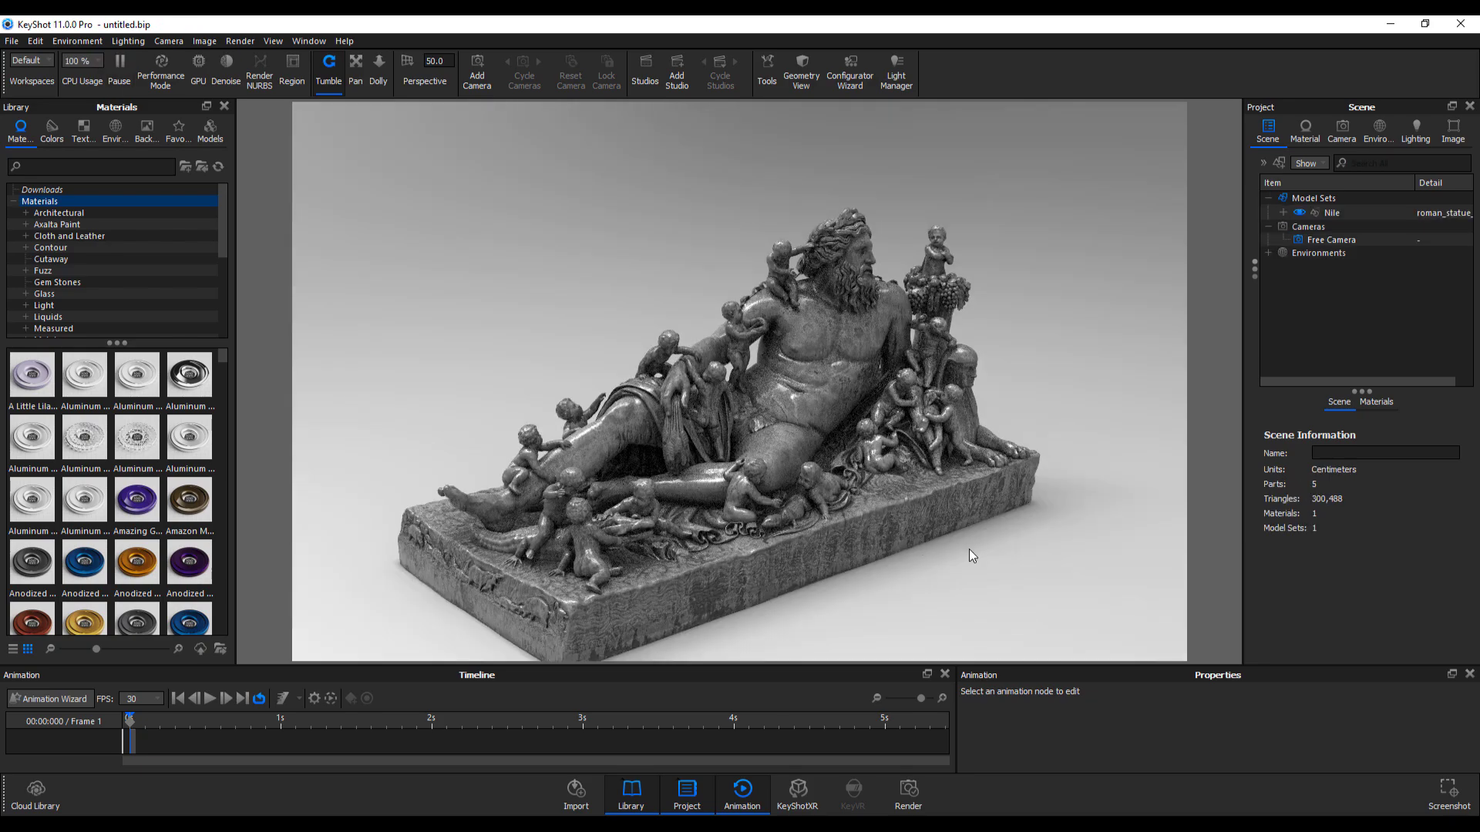
Orbit, zoom and lower the camera to examine the Nile statue's reclining figure and cherubs
{"action": "left_click_drag", "start_coordinate": [969, 548], "coordinate": [874, 435]}
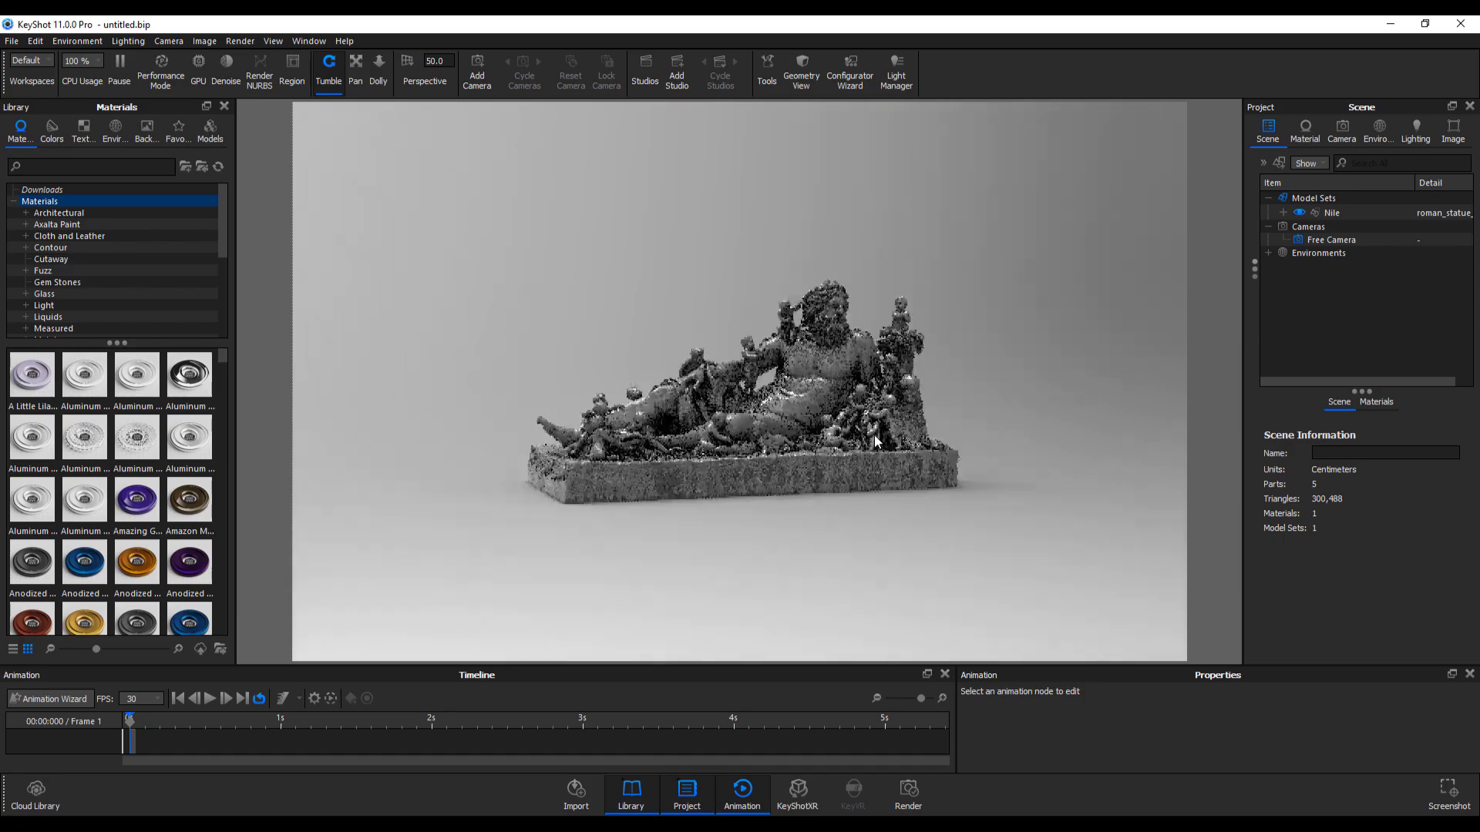
{"action": "scroll", "coordinate": [874, 435], "scroll_direction": "down", "scroll_amount": 3}
{"action": "scroll", "coordinate": [874, 435], "scroll_direction": "up", "scroll_amount": 4}
{"action": "left_click_drag", "start_coordinate": [891, 535], "coordinate": [849, 451]}
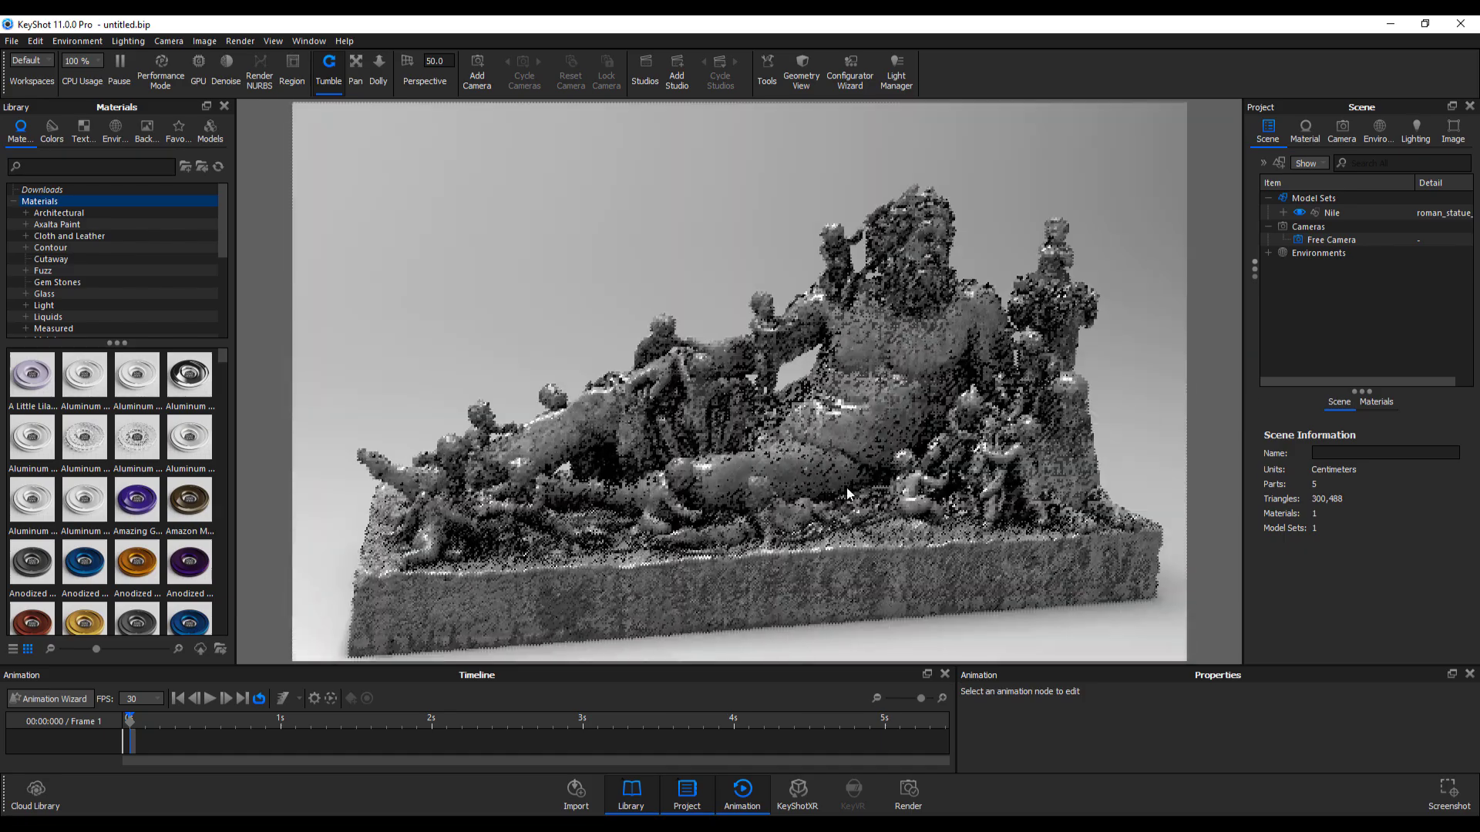
{"action": "scroll", "coordinate": [848, 451], "scroll_direction": "up", "scroll_amount": 5}
{"action": "scroll", "coordinate": [849, 450], "scroll_direction": "down", "scroll_amount": 5}
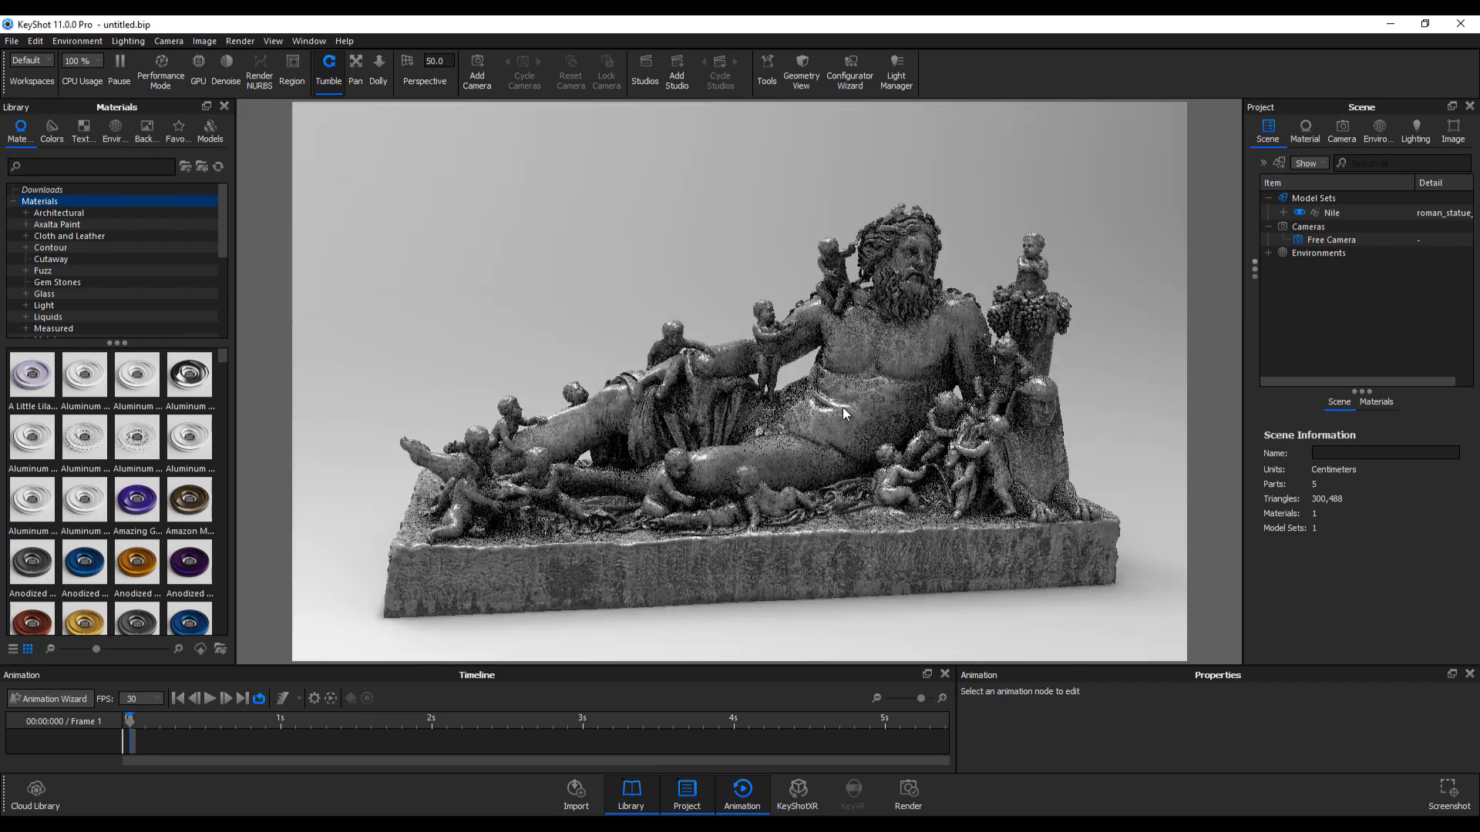
{"action": "scroll", "coordinate": [843, 407], "scroll_direction": "up", "scroll_amount": 5}
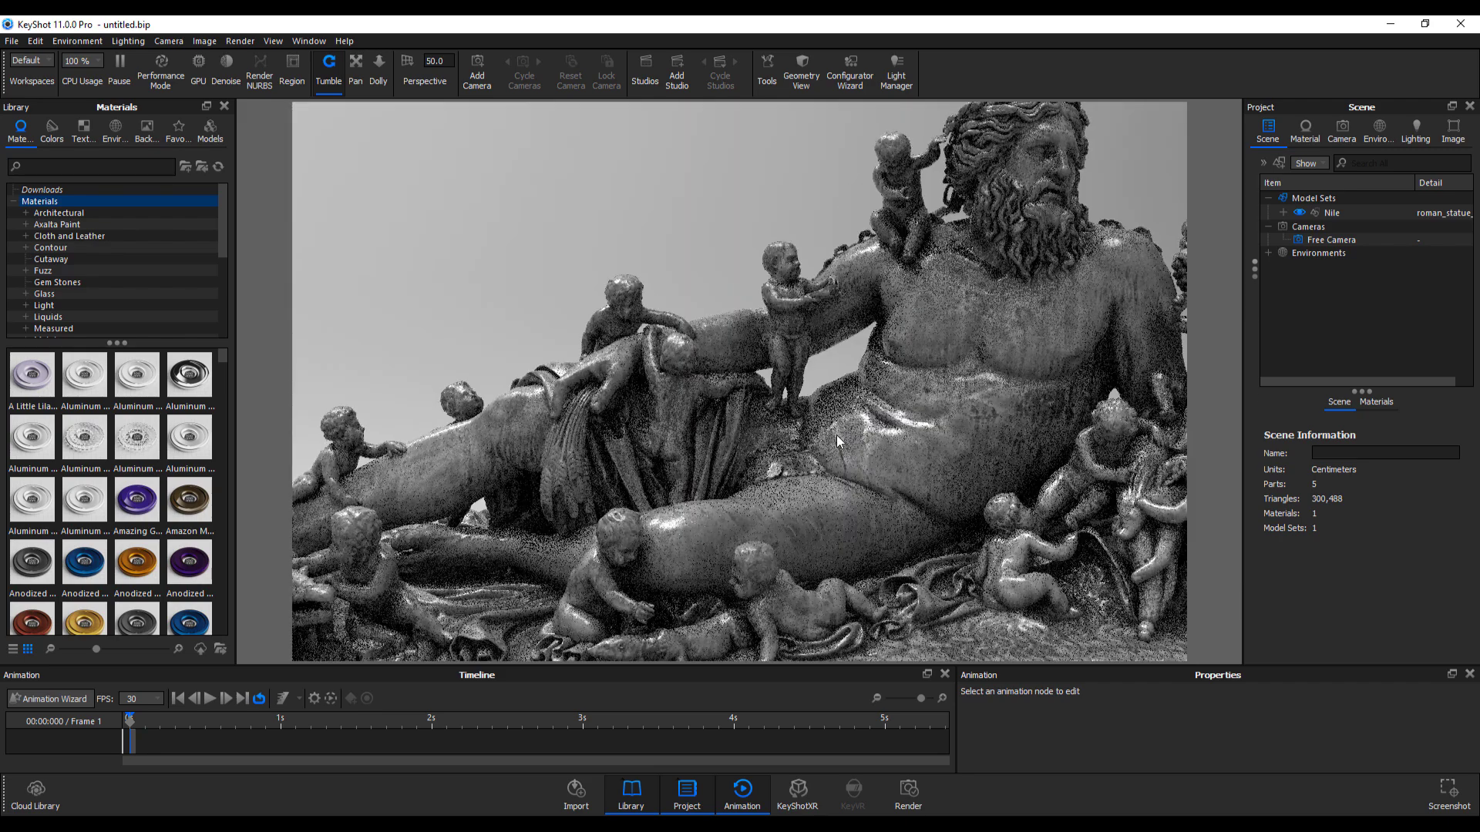
{"action": "left_click_drag", "start_coordinate": [849, 489], "coordinate": [859, 464]}
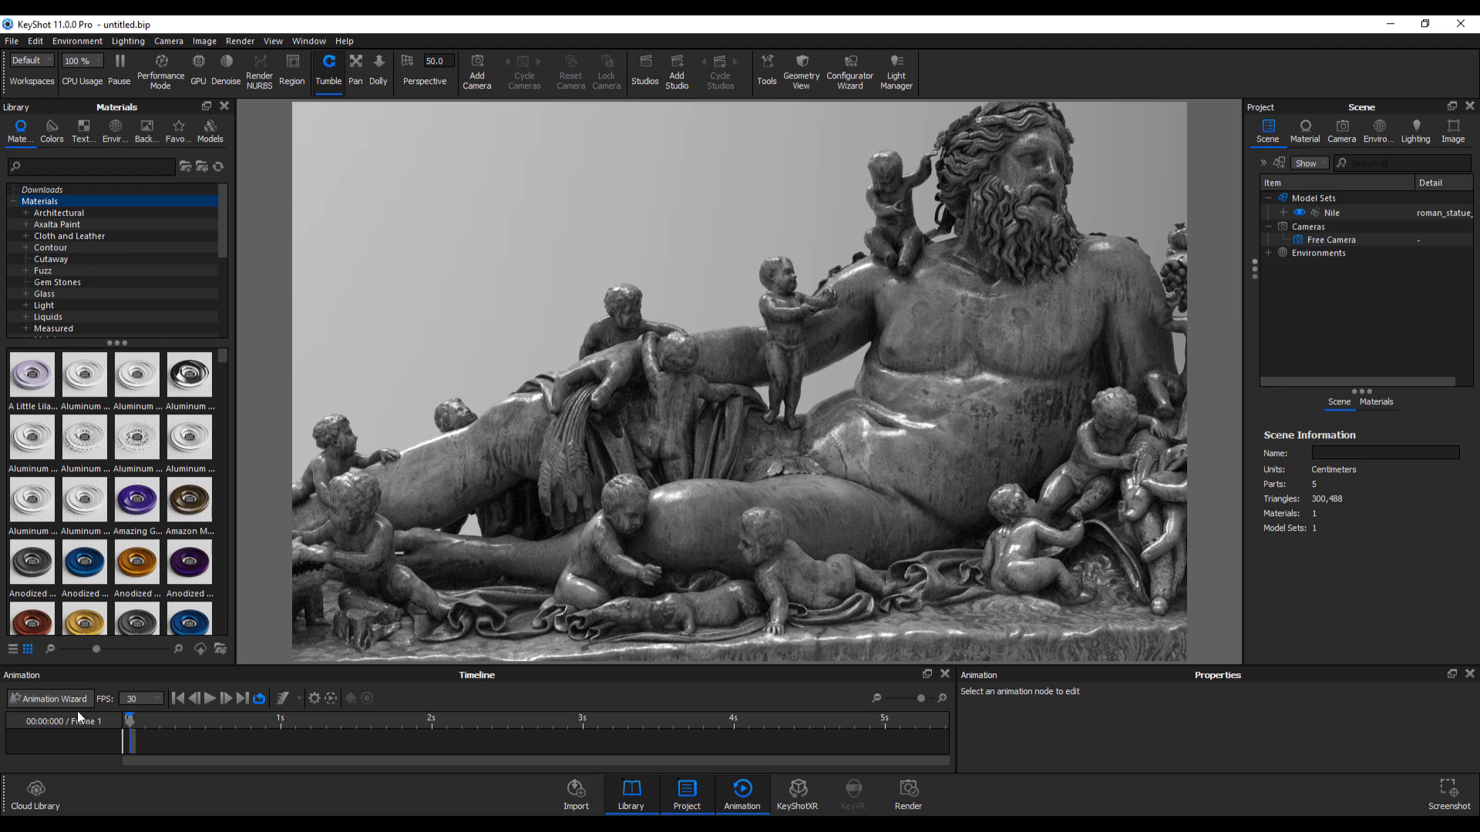
Create a Sun & Sky Day Arc animation on a new sun-and-sky environment
{"action": "left_click", "coordinate": [40, 701]}
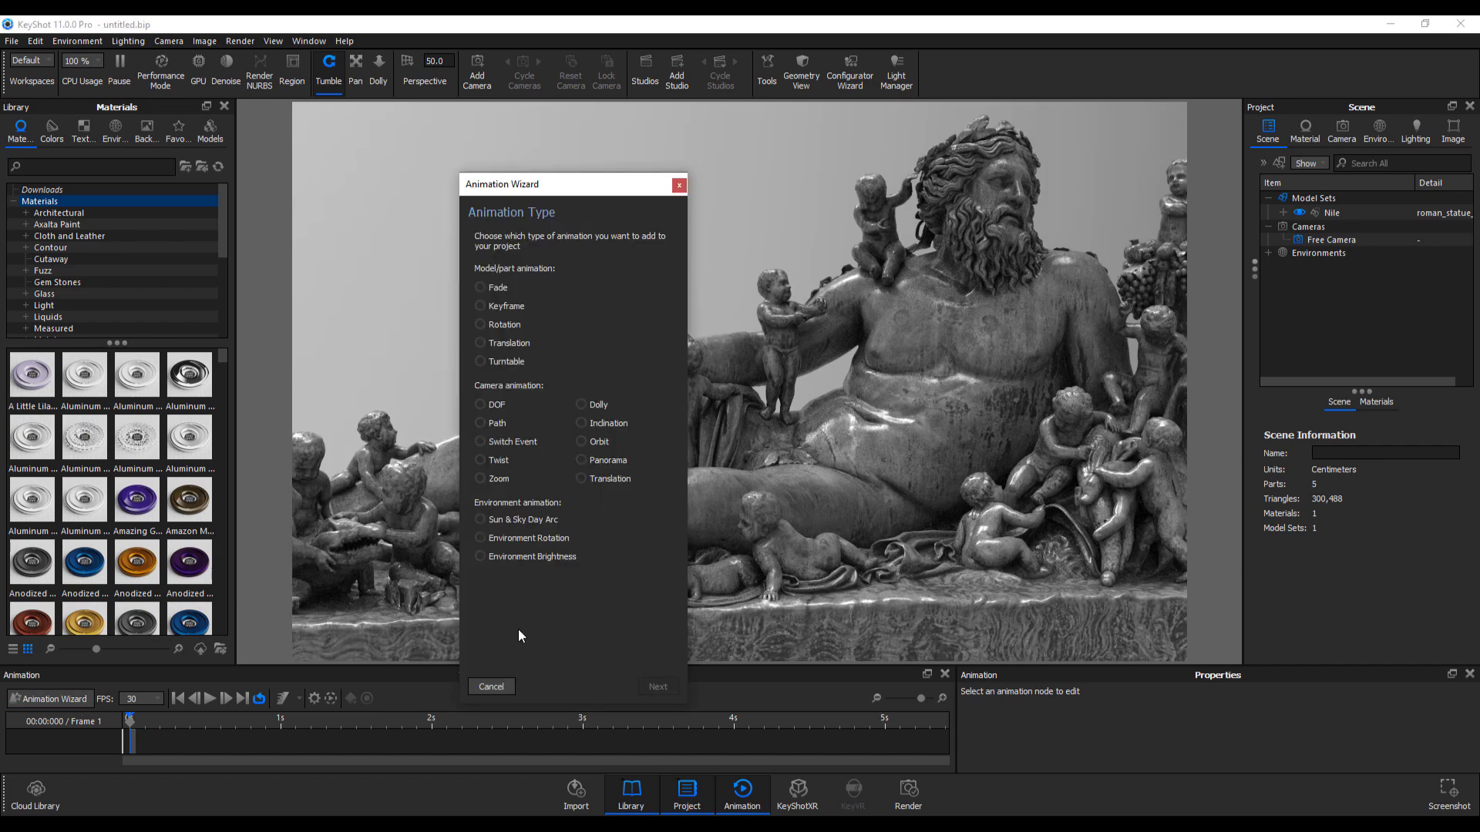
{"action": "left_click", "coordinate": [518, 521]}
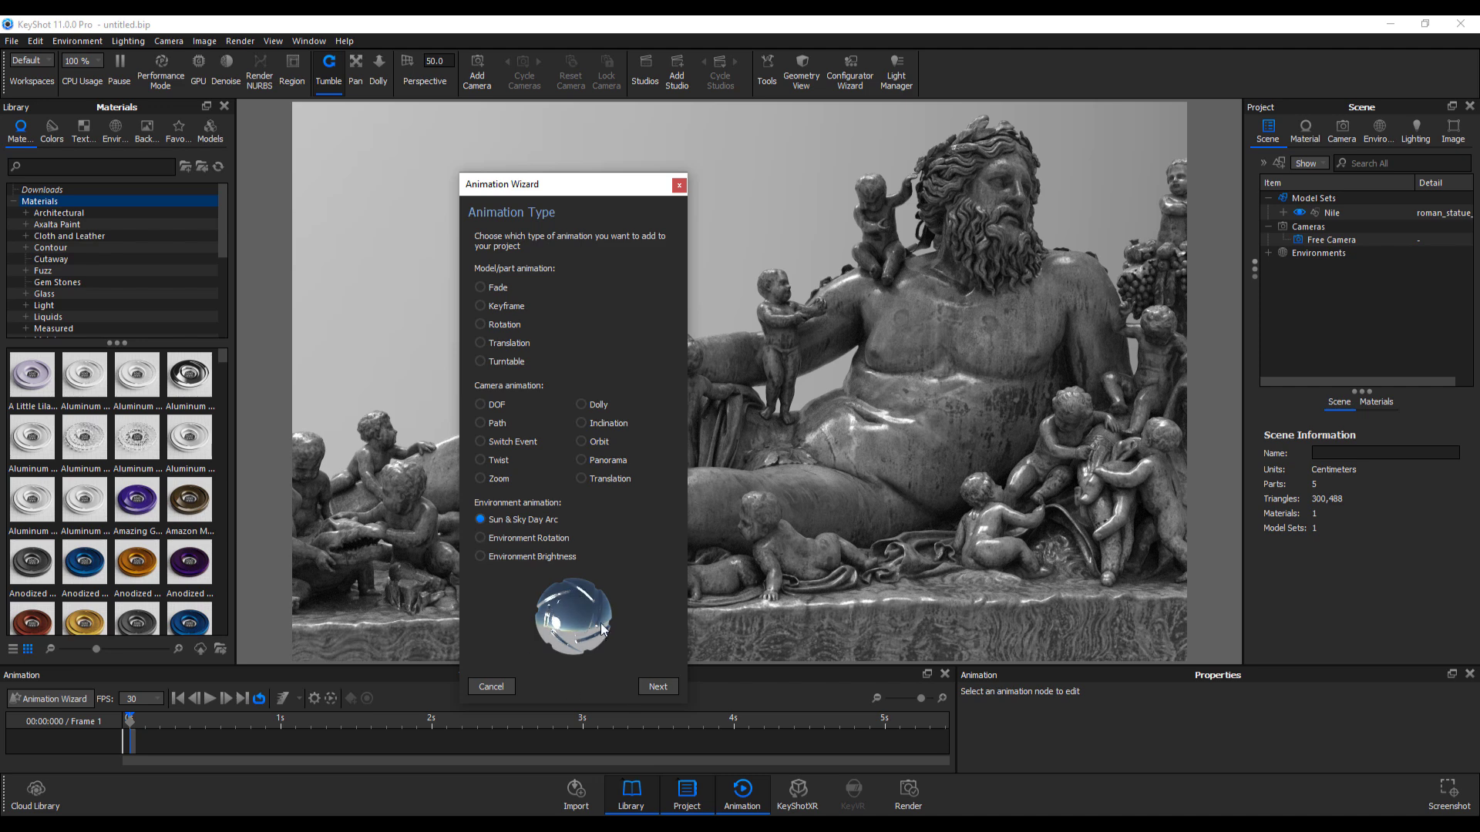
{"action": "left_click", "coordinate": [647, 688]}
{"action": "left_click", "coordinate": [516, 293]}
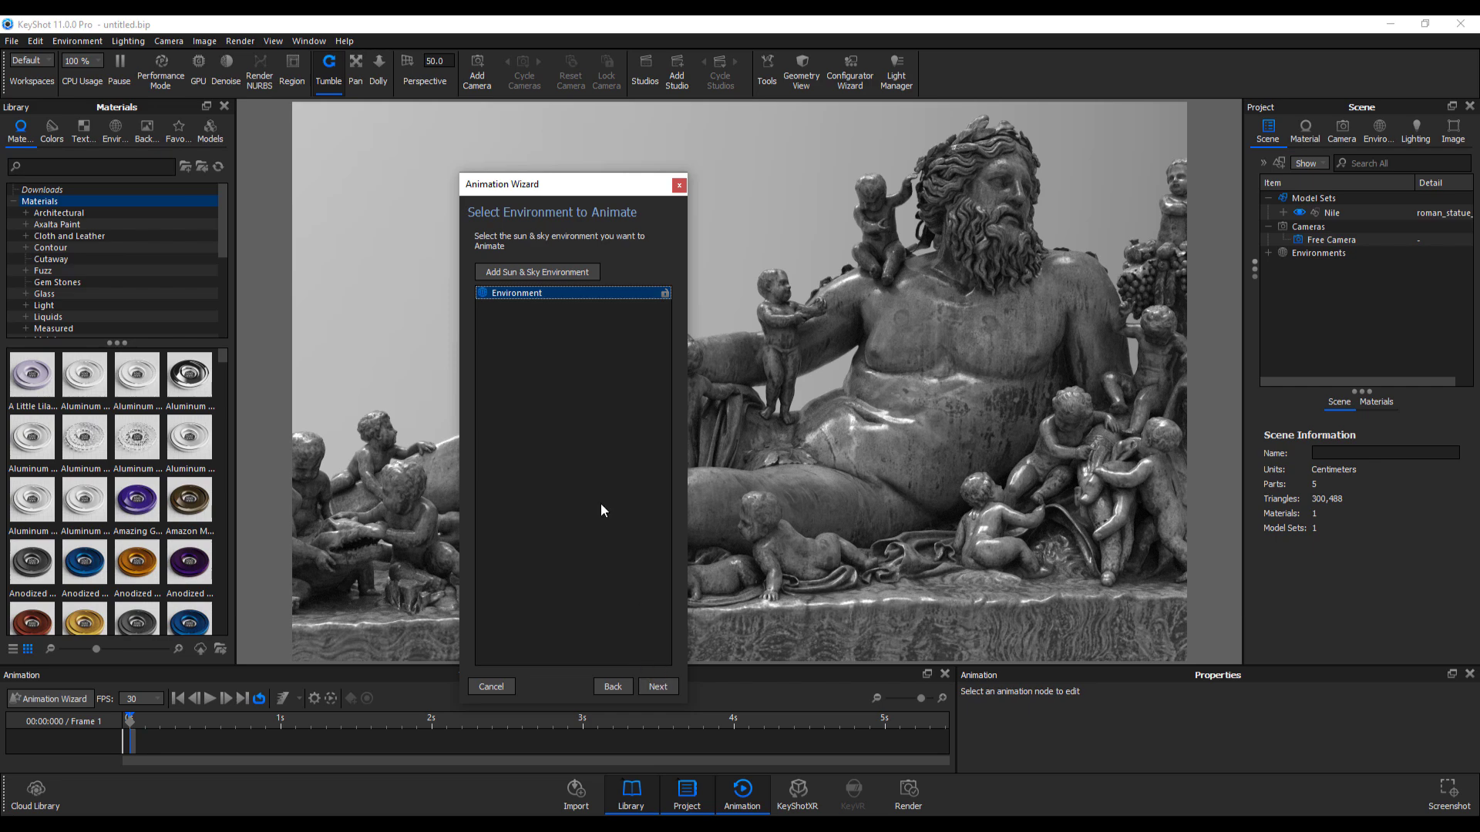
{"action": "left_click", "coordinate": [548, 272]}
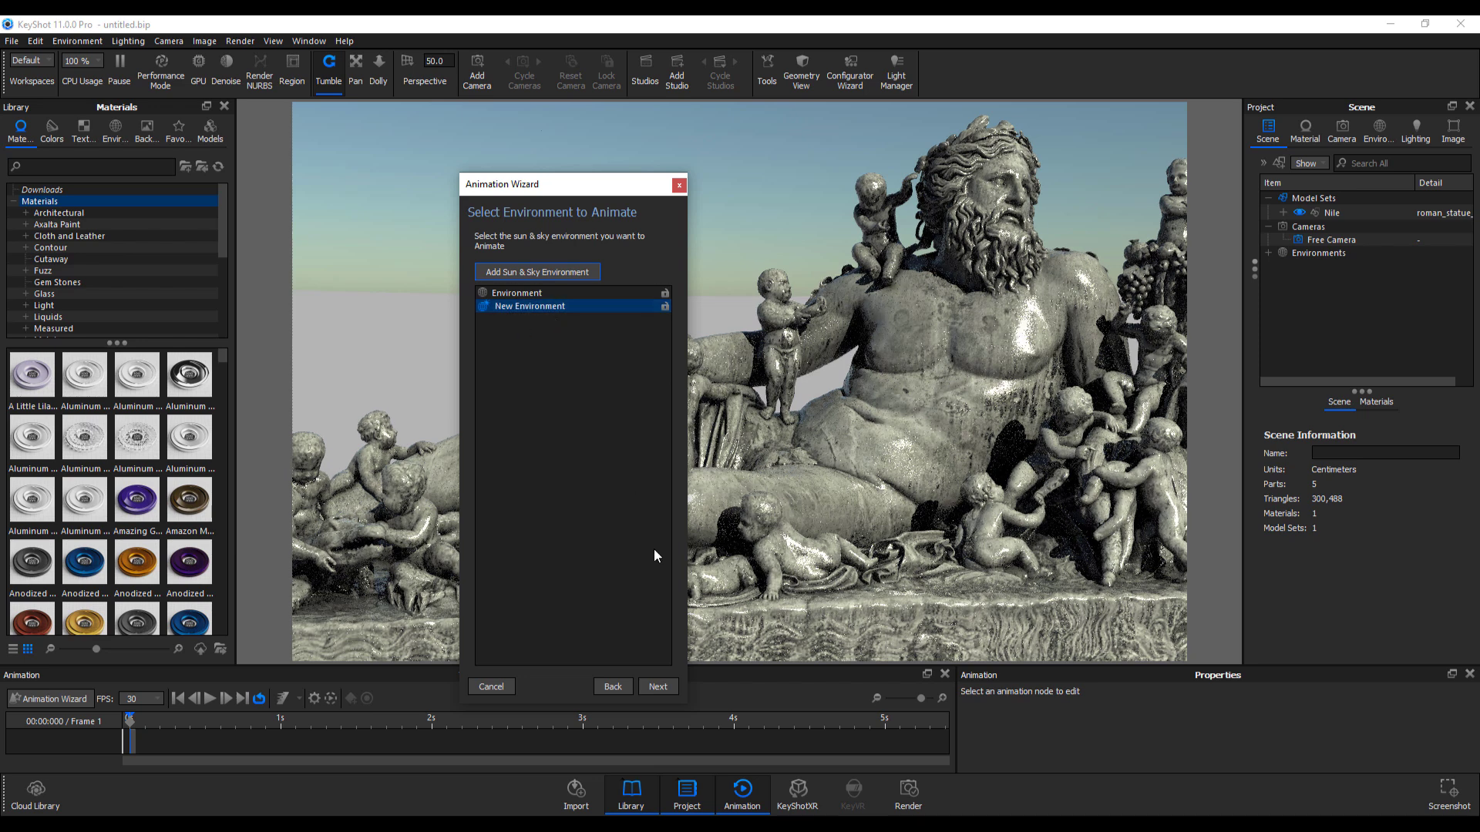
{"action": "left_click", "coordinate": [659, 687]}
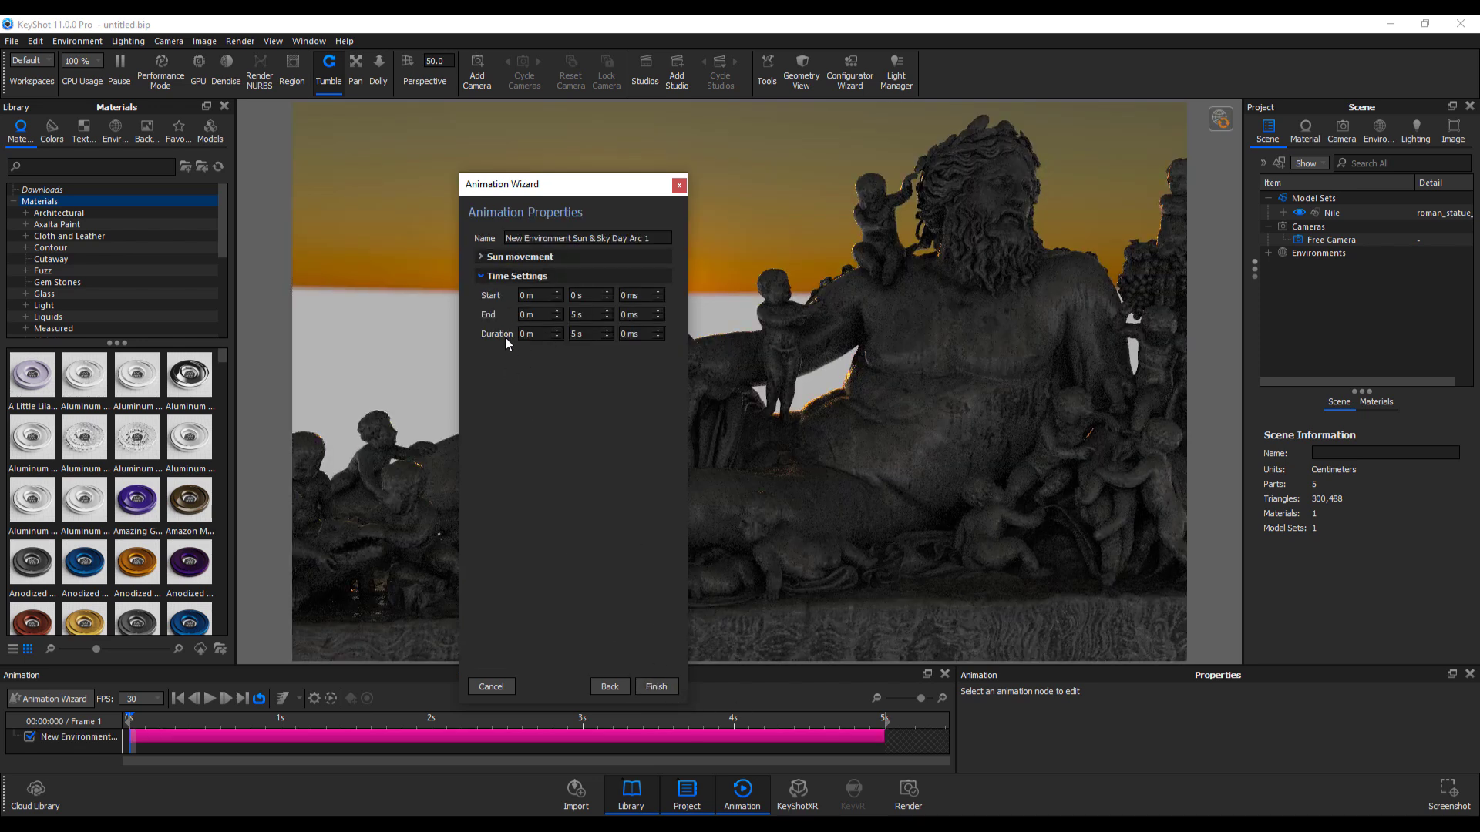
{"action": "left_click", "coordinate": [489, 257]}
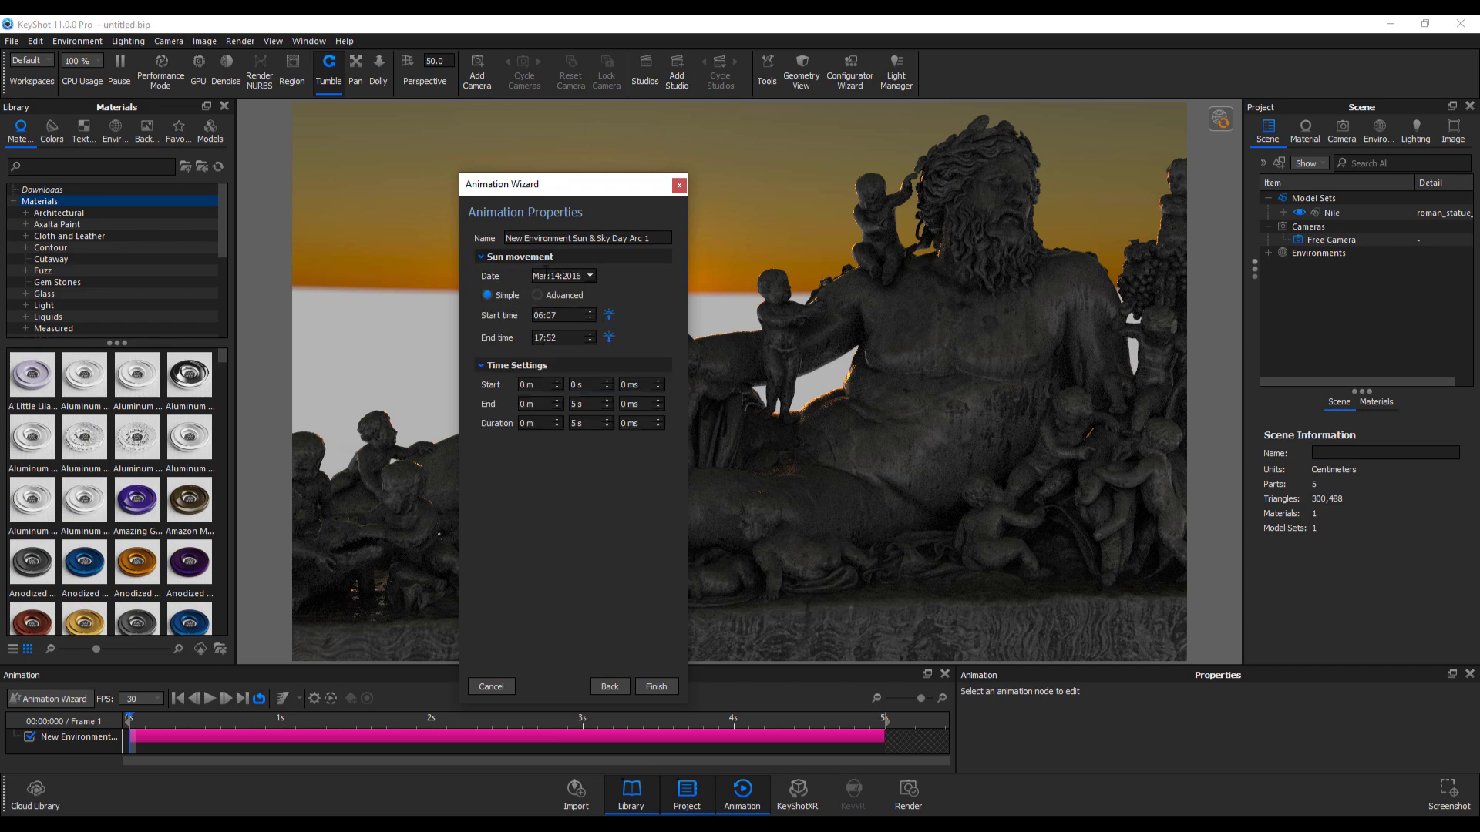
{"action": "left_click", "coordinate": [658, 687]}
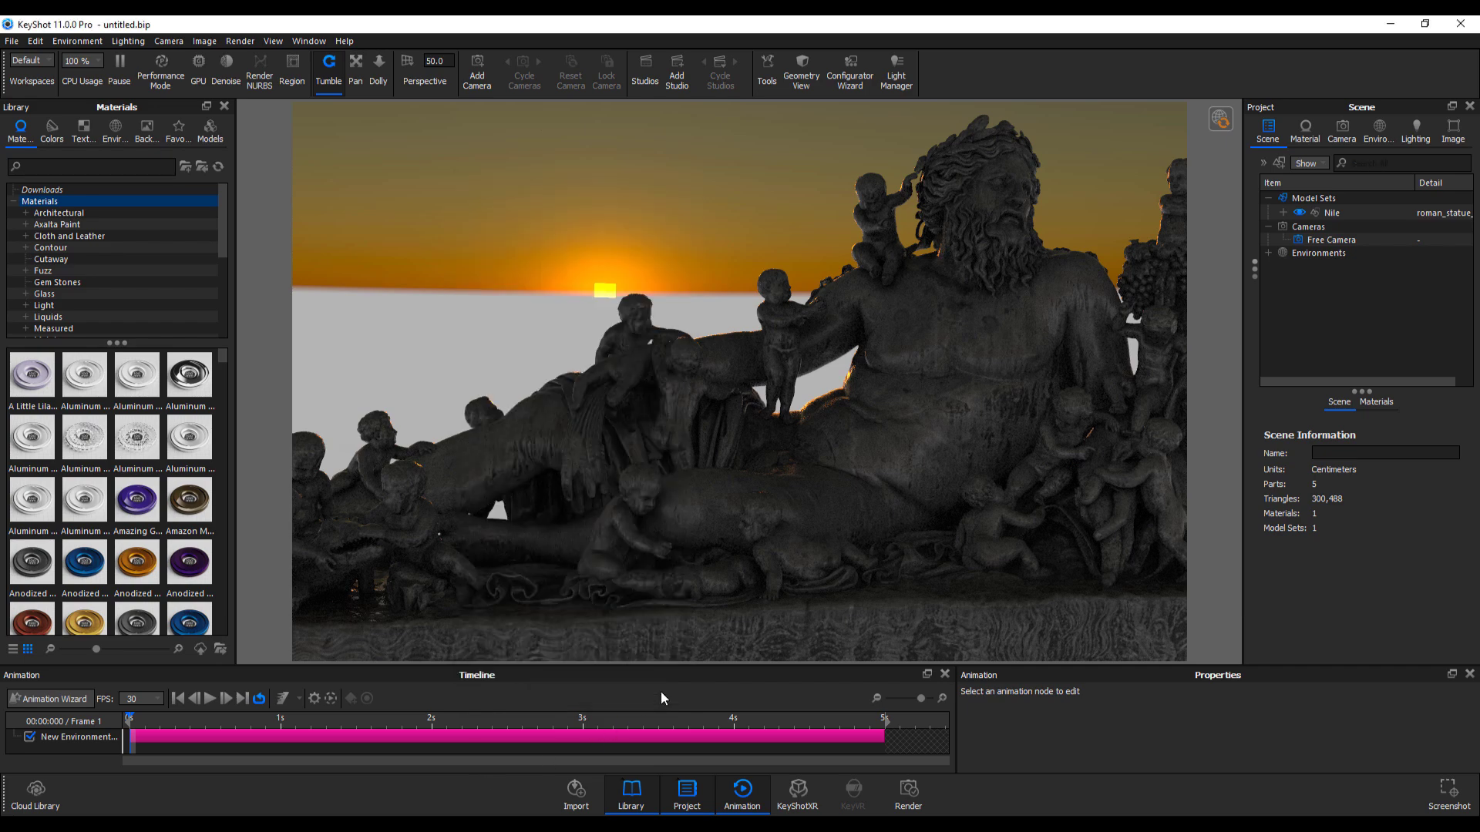
Play the sunset sky animation, then delete the New Environment animation
{"action": "left_click", "coordinate": [208, 699]}
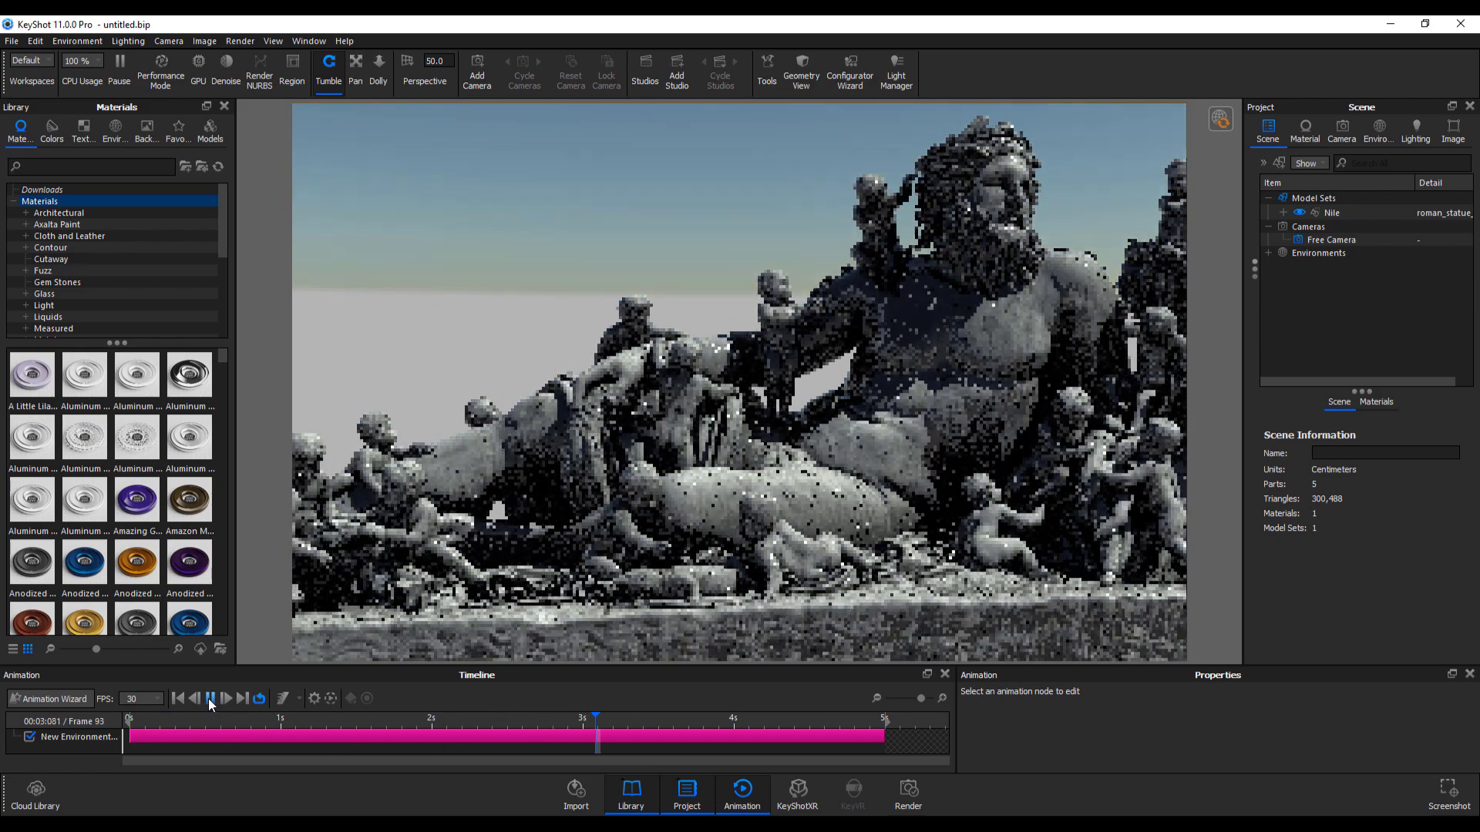
{"action": "left_click", "coordinate": [209, 698]}
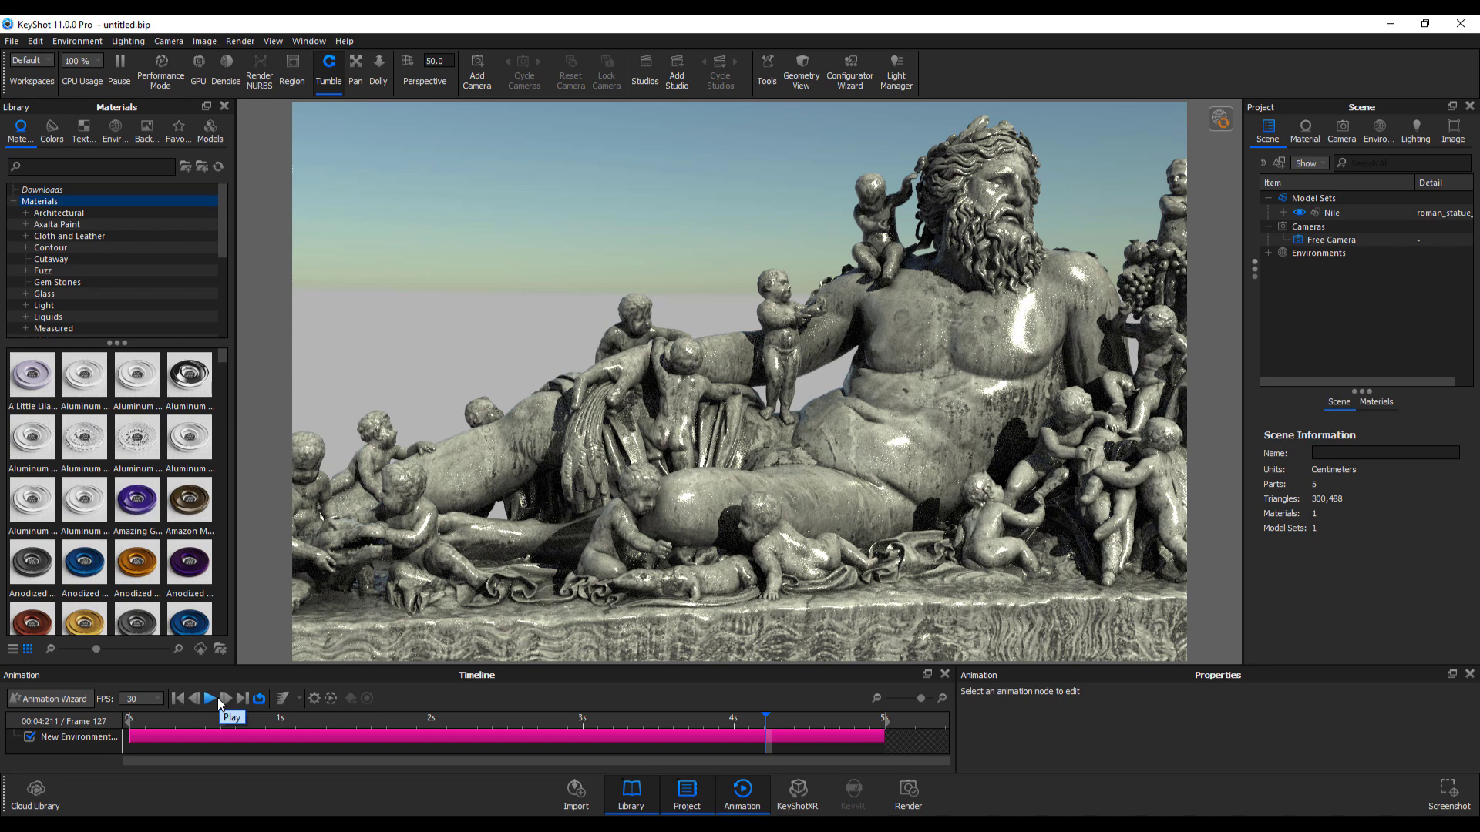
{"action": "left_click", "coordinate": [351, 732]}
{"action": "key", "text": "Delete"}
Add an Environment Brightness animation on New Environment and play it to dim the statue
{"action": "left_click", "coordinate": [177, 698]}
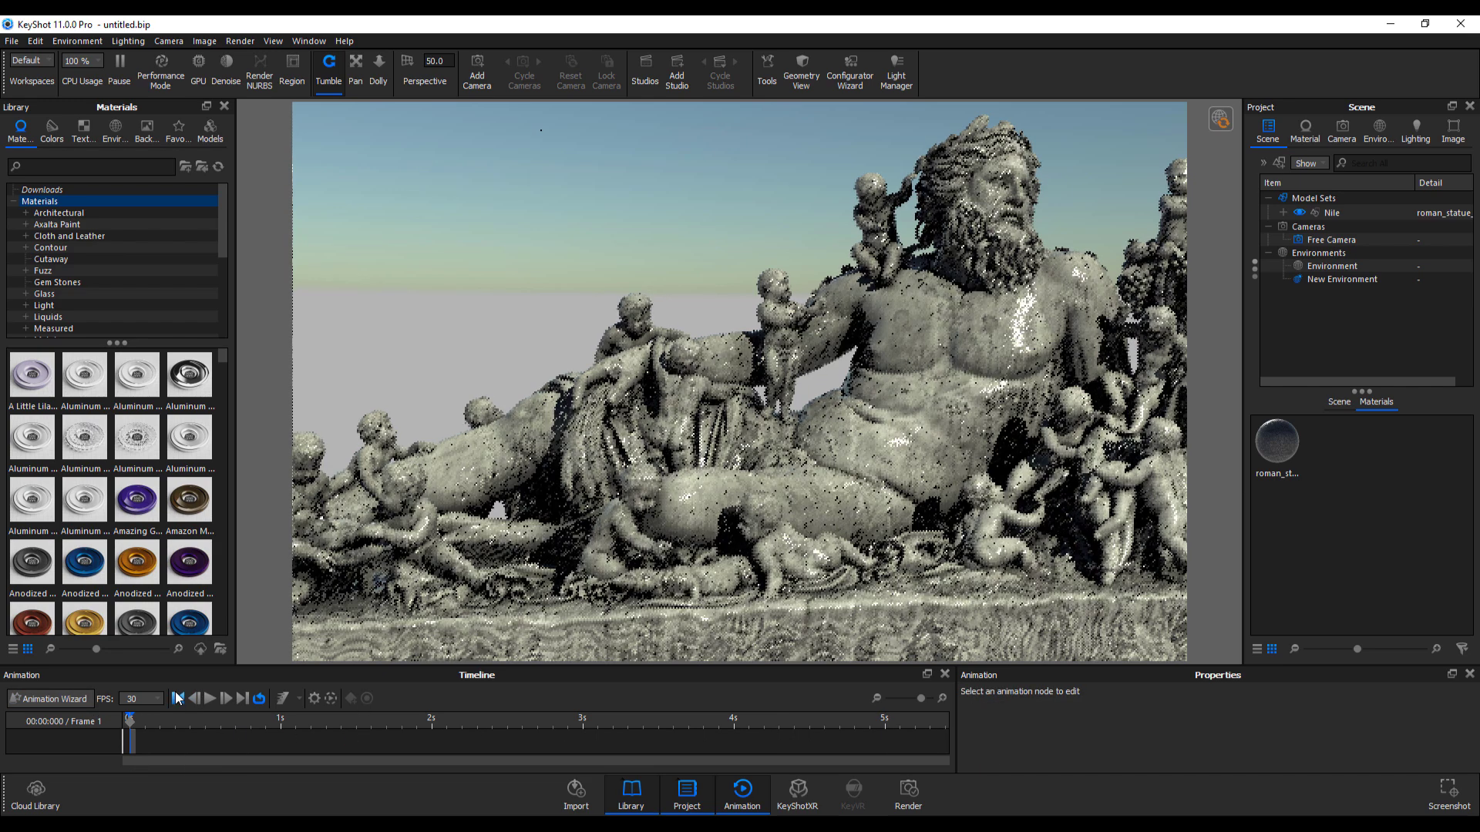
{"action": "left_click", "coordinate": [54, 698]}
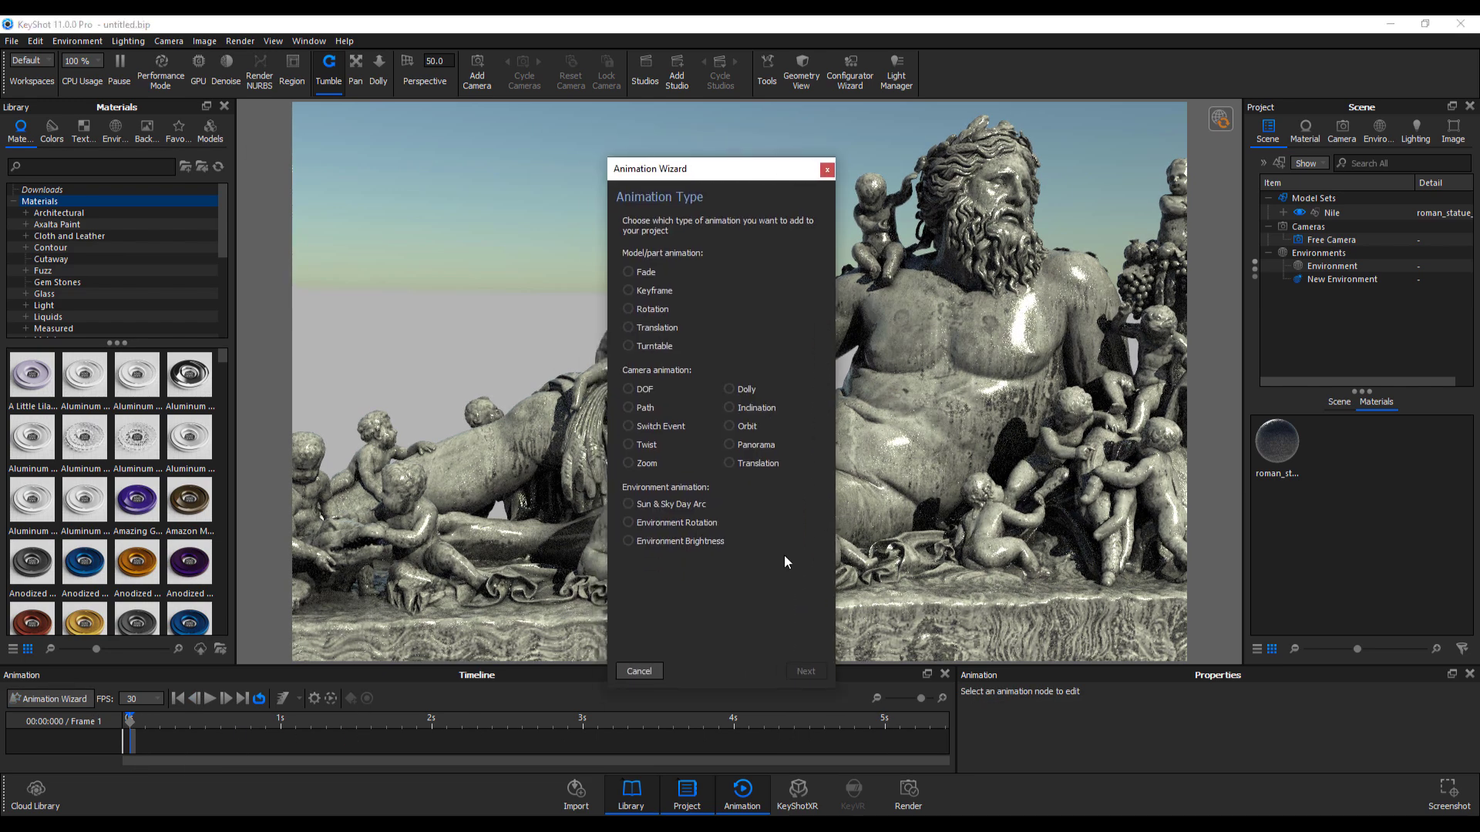
{"action": "left_click", "coordinate": [672, 543]}
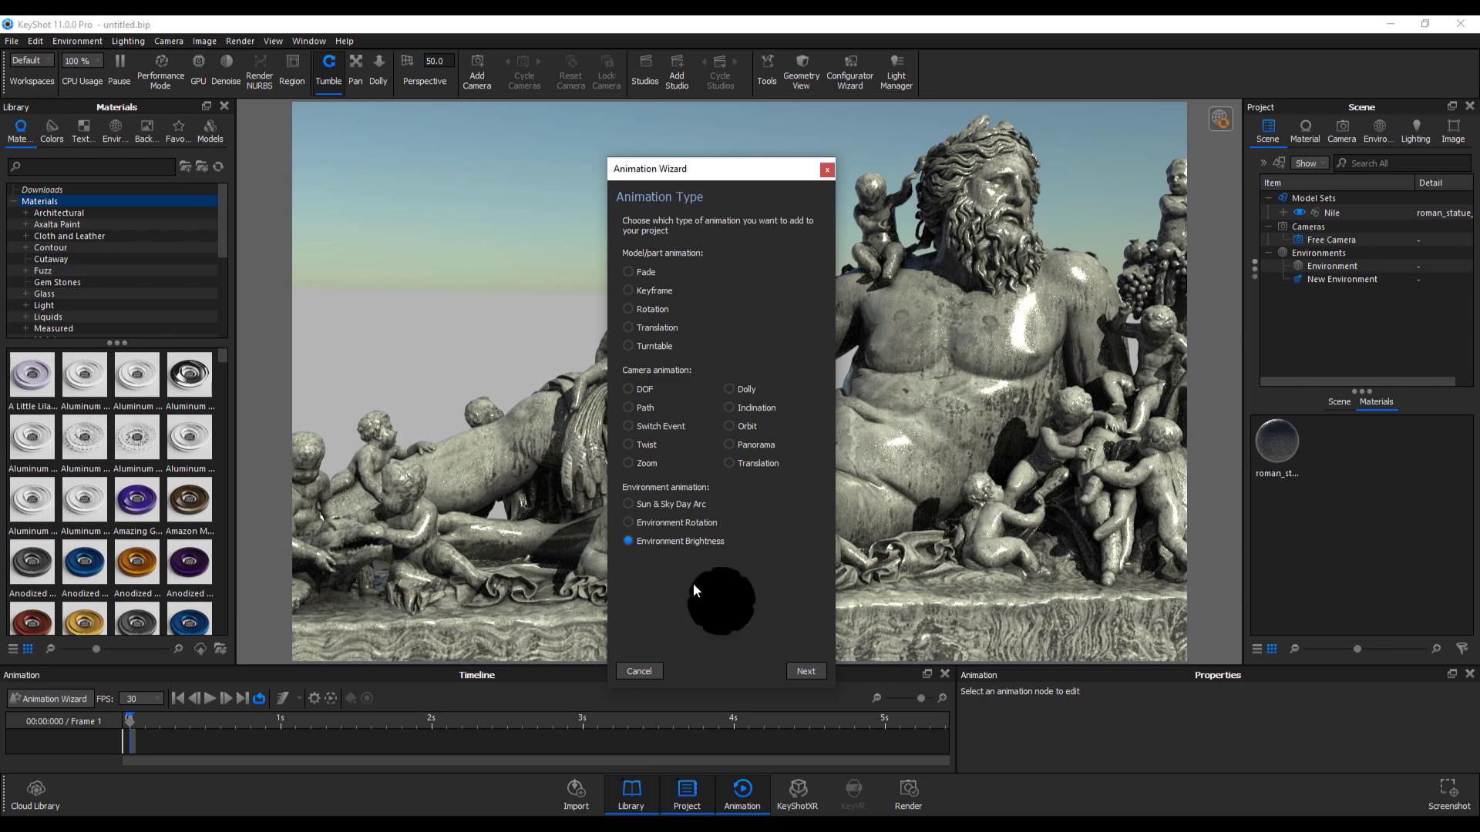
{"action": "left_click", "coordinate": [801, 673]}
{"action": "left_click", "coordinate": [682, 280]}
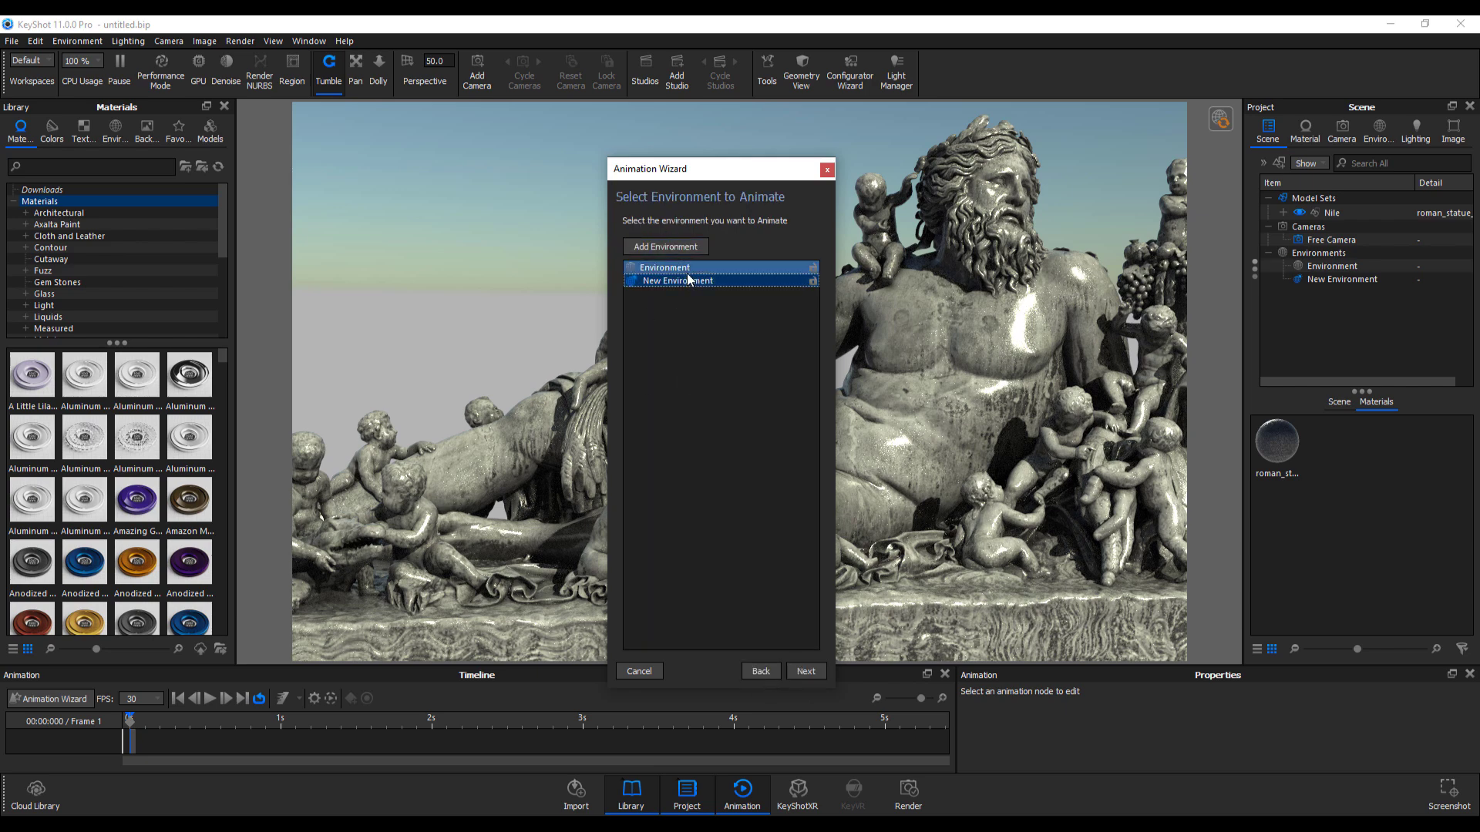
{"action": "left_click", "coordinate": [816, 673]}
{"action": "left_click", "coordinate": [805, 671]}
{"action": "left_click", "coordinate": [209, 699]}
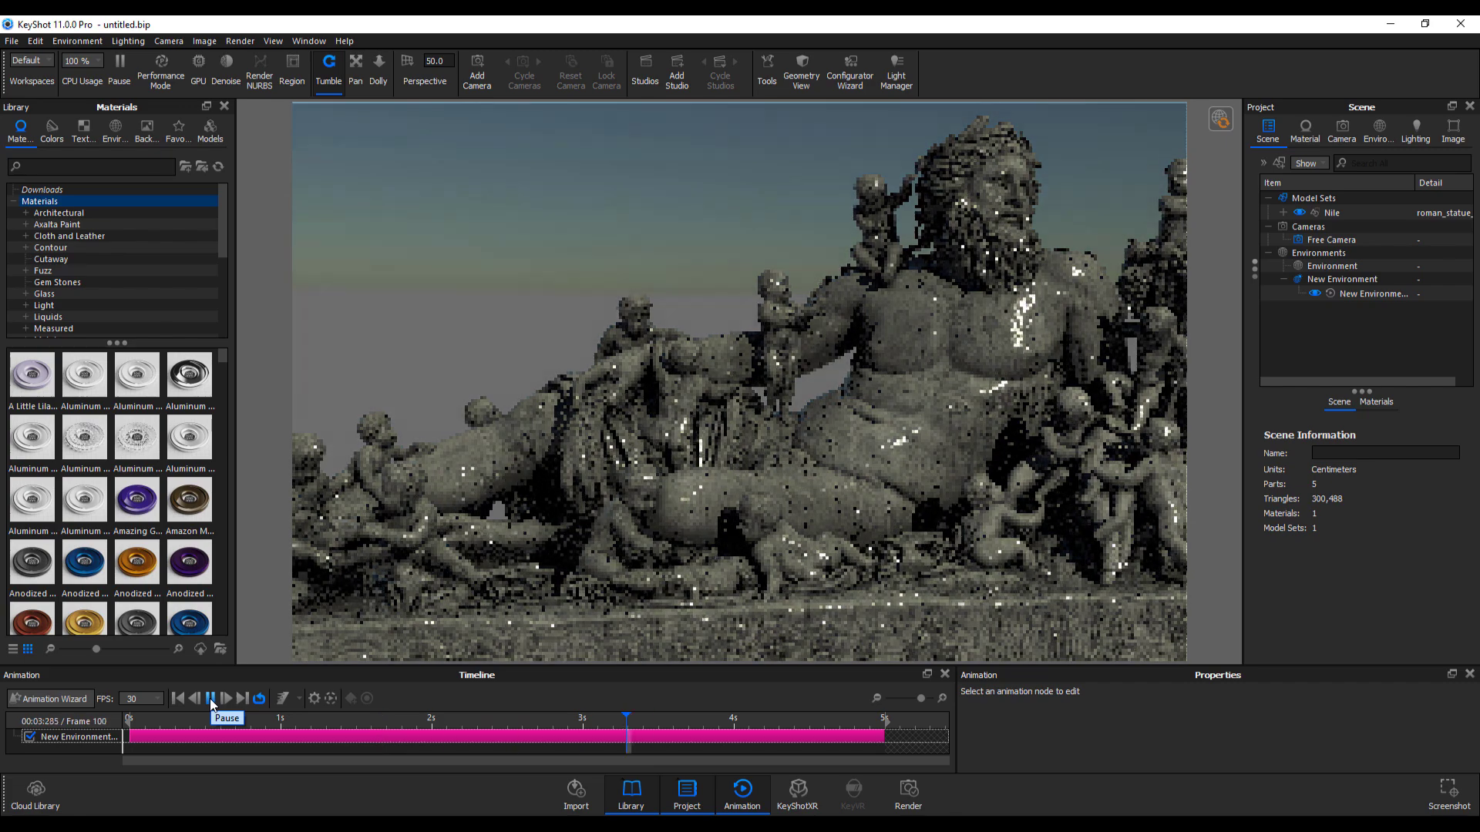
{"action": "left_click", "coordinate": [210, 699]}
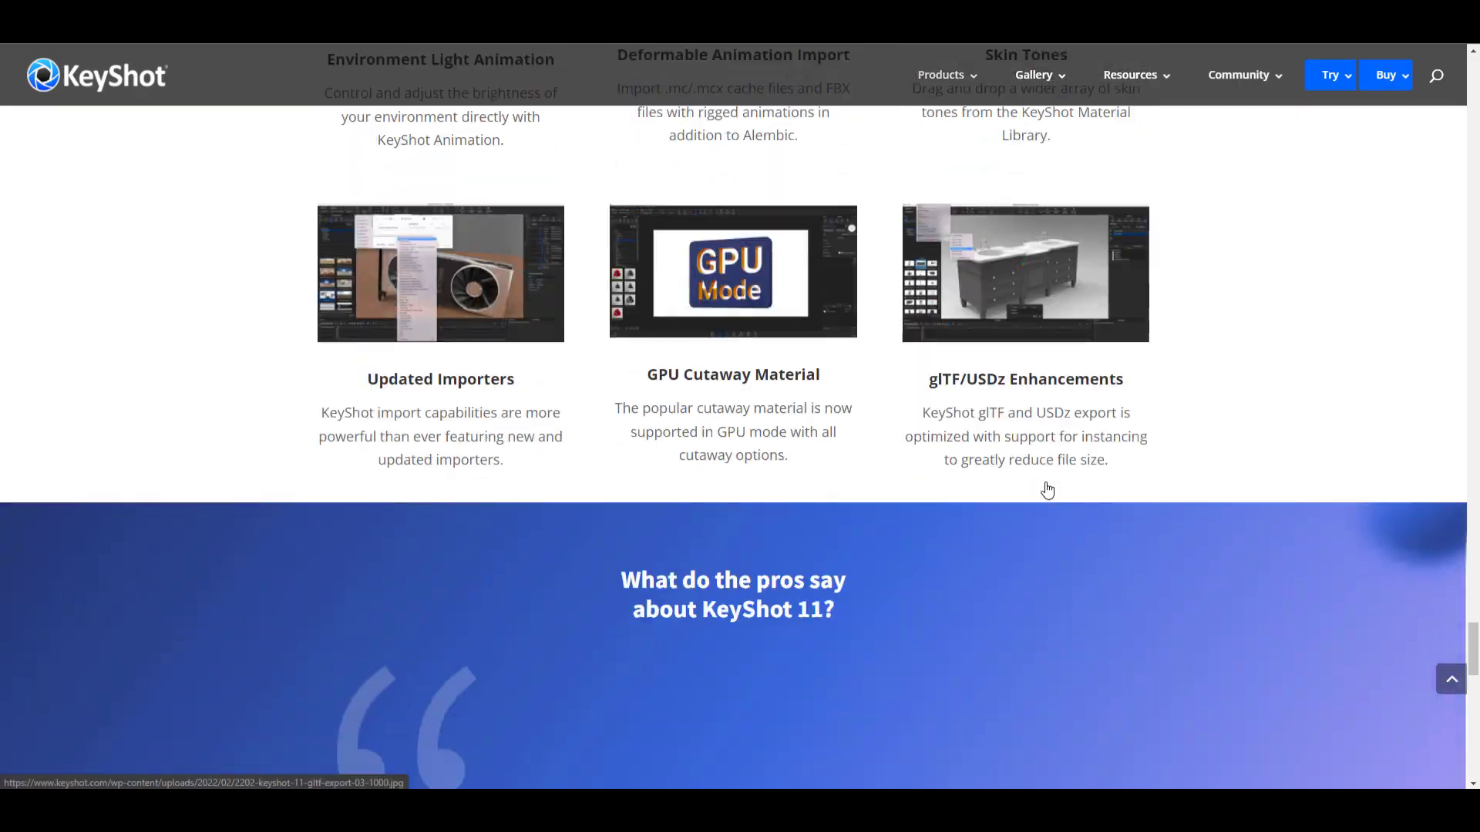
Scroll the What's New page, then go to the Try KeyShot trial page and scroll through it
{"action": "scroll", "coordinate": [1055, 487], "scroll_direction": "up", "scroll_amount": 5}
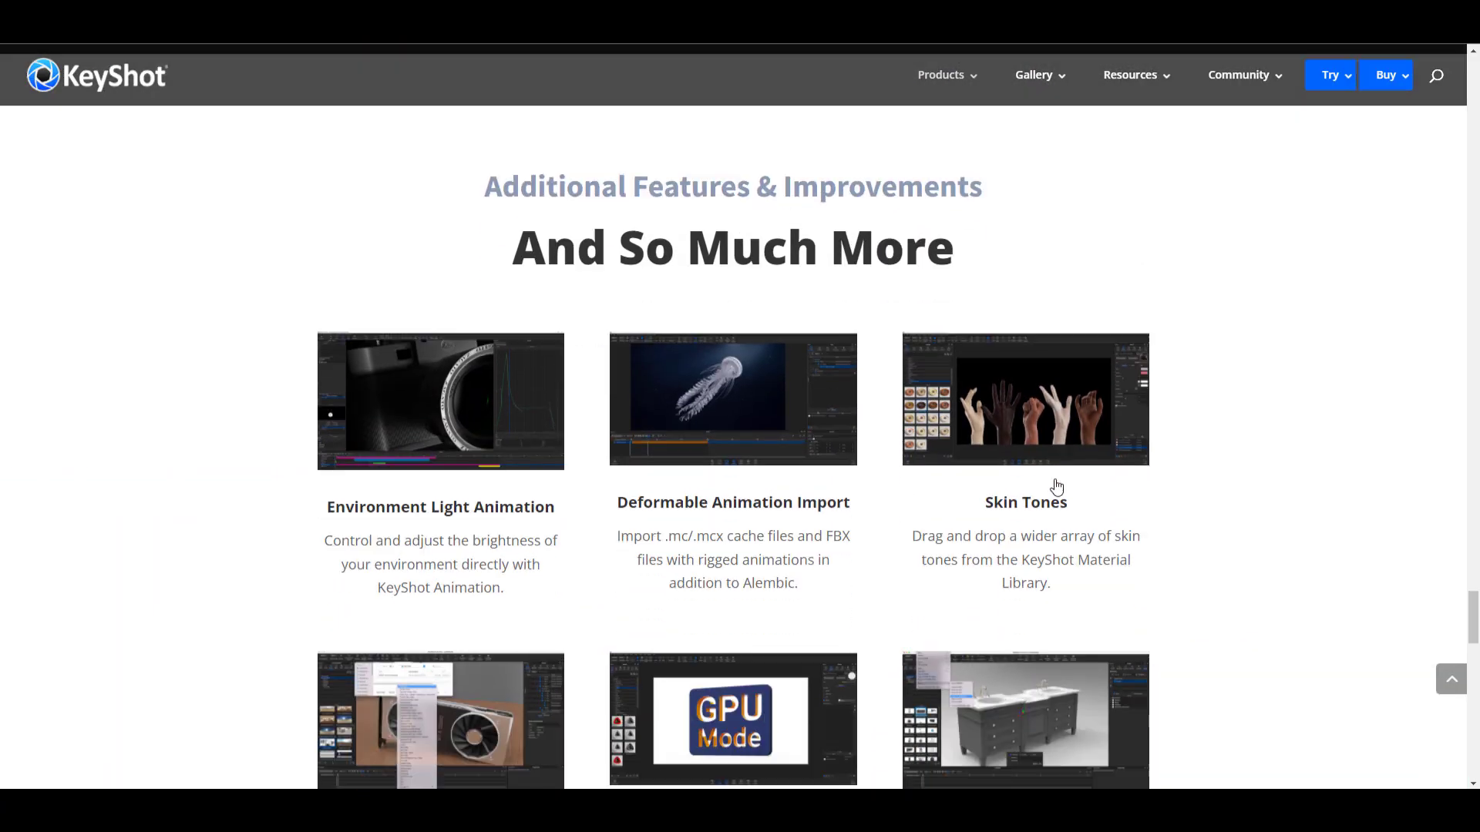
{"action": "scroll", "coordinate": [1055, 487], "scroll_direction": "down", "scroll_amount": 1}
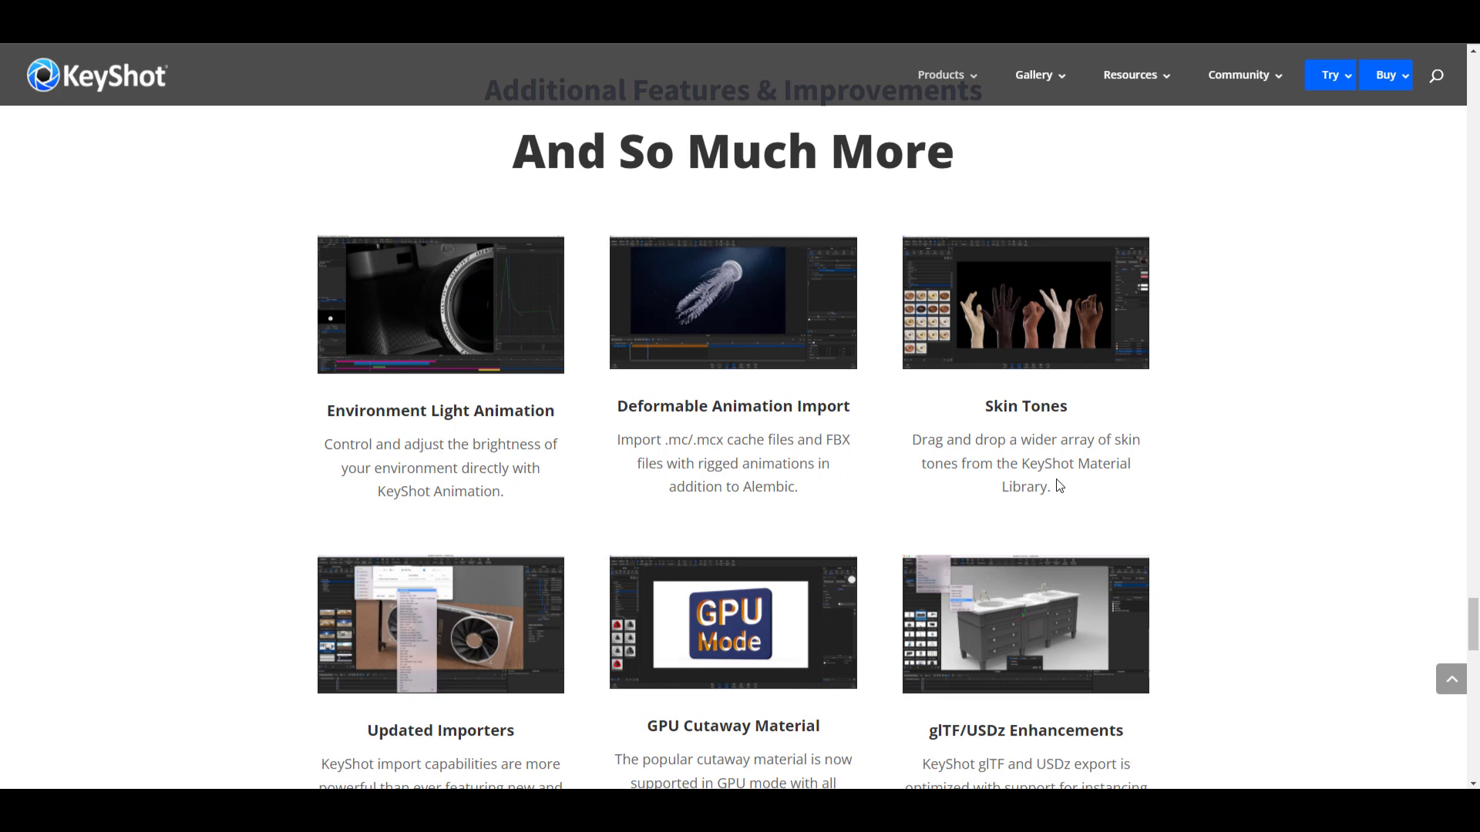
{"action": "mouse_move", "coordinate": [1331, 77]}
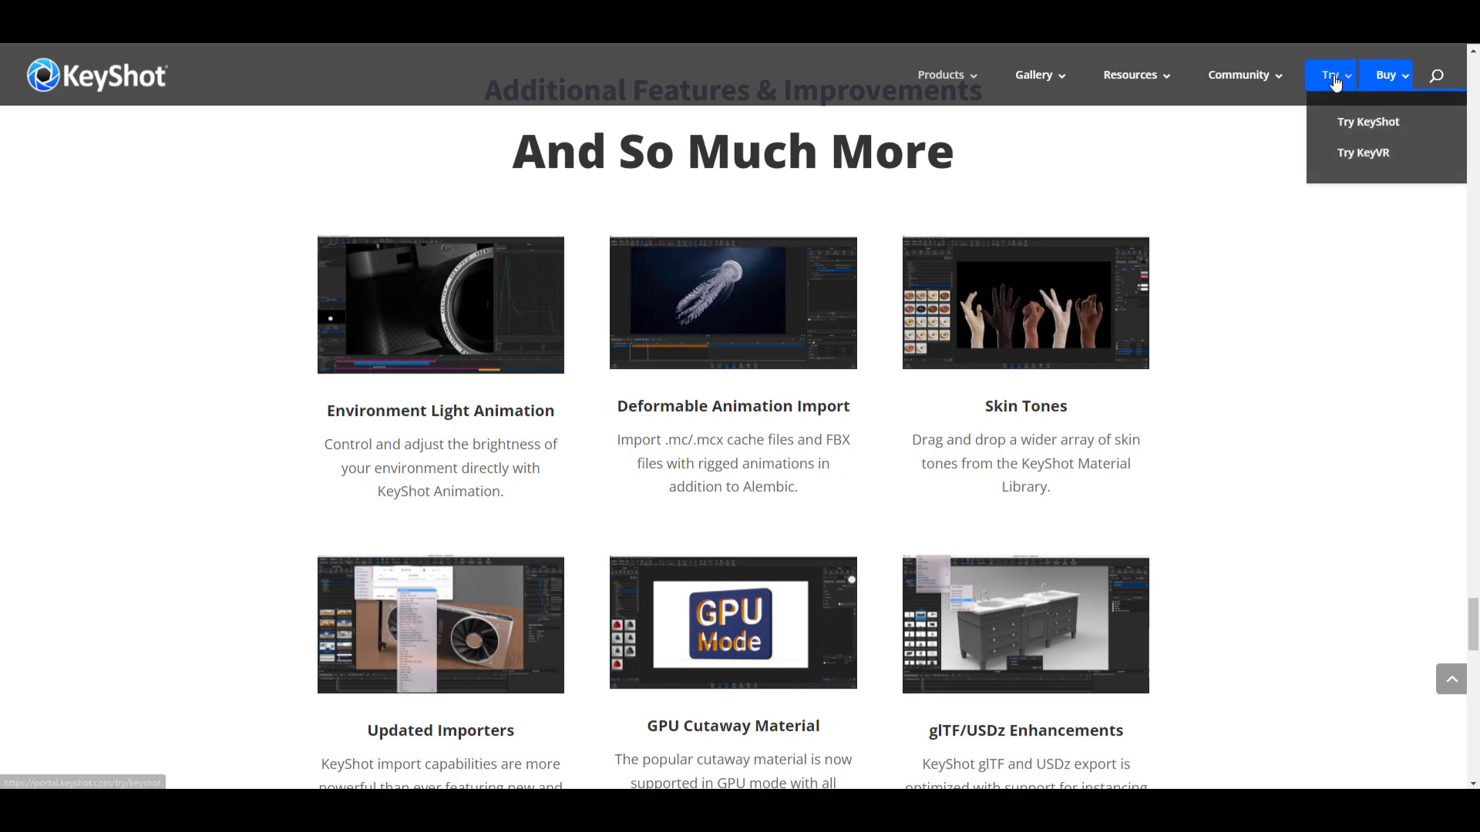
{"action": "left_click", "coordinate": [1344, 119]}
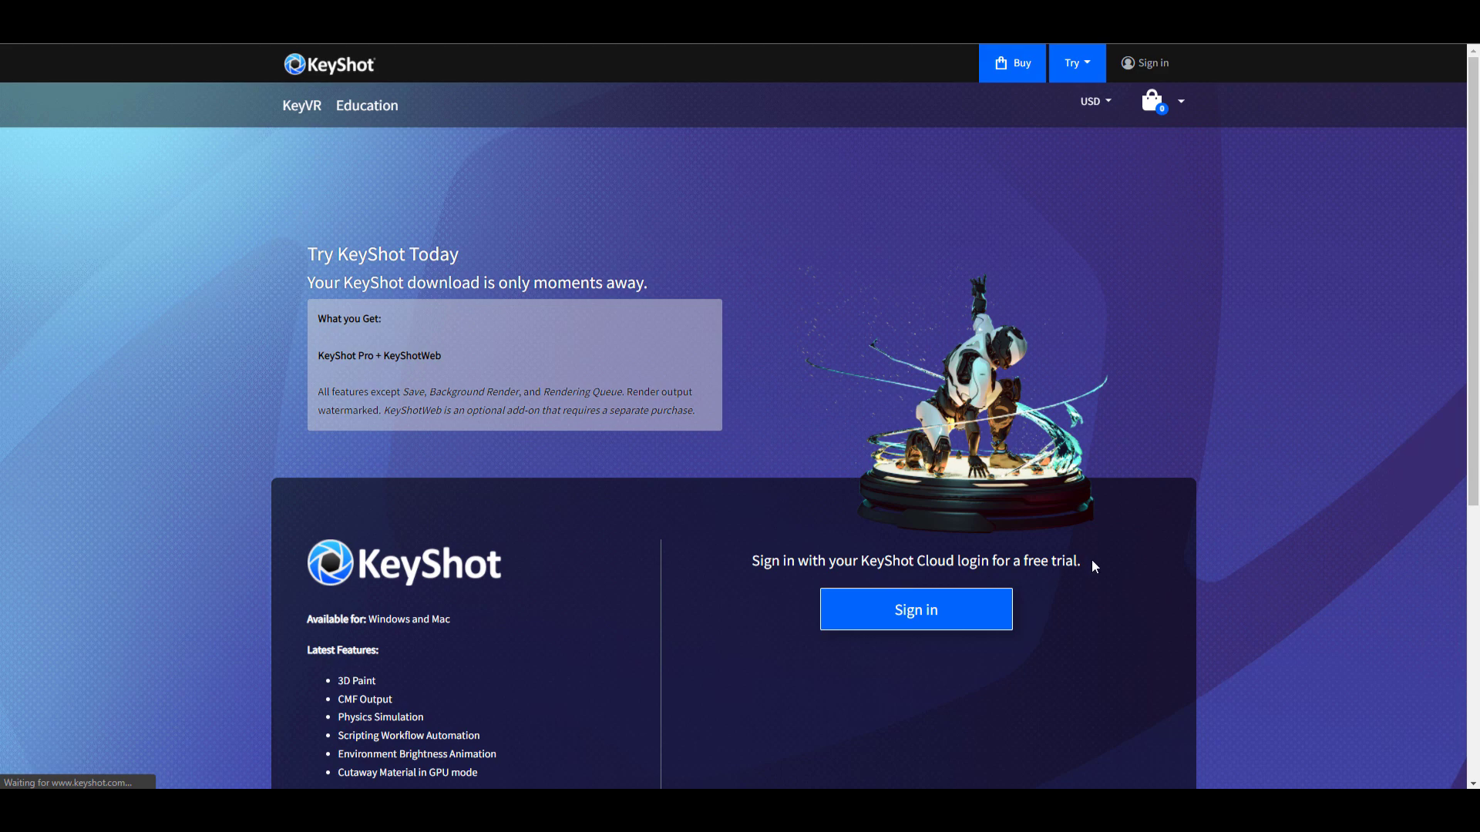
{"action": "scroll", "coordinate": [921, 422], "scroll_direction": "down", "scroll_amount": 10}
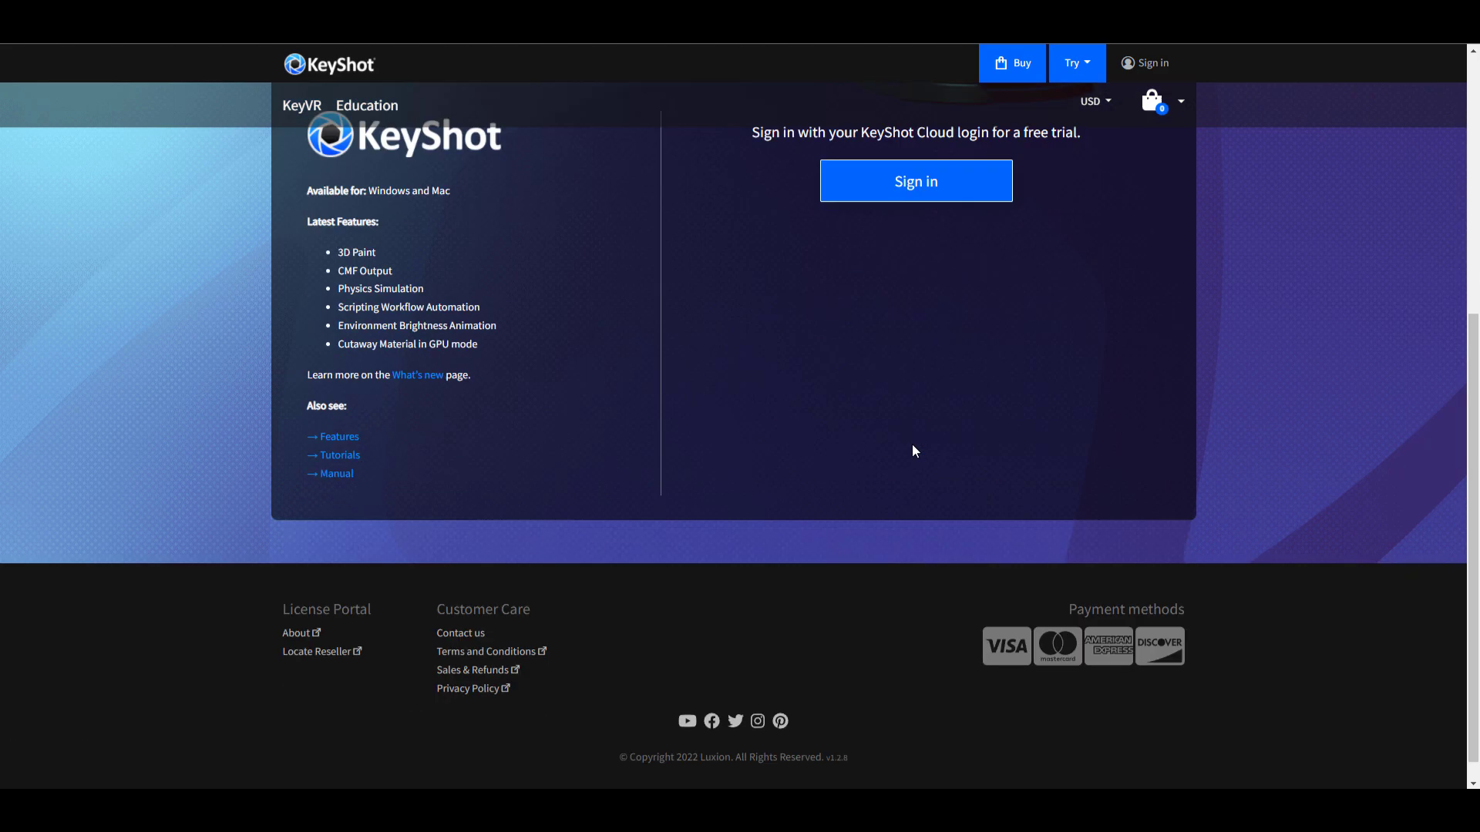
{"action": "scroll", "coordinate": [912, 450], "scroll_direction": "up", "scroll_amount": 10}
{"action": "scroll", "coordinate": [902, 455], "scroll_direction": "down", "scroll_amount": 3}
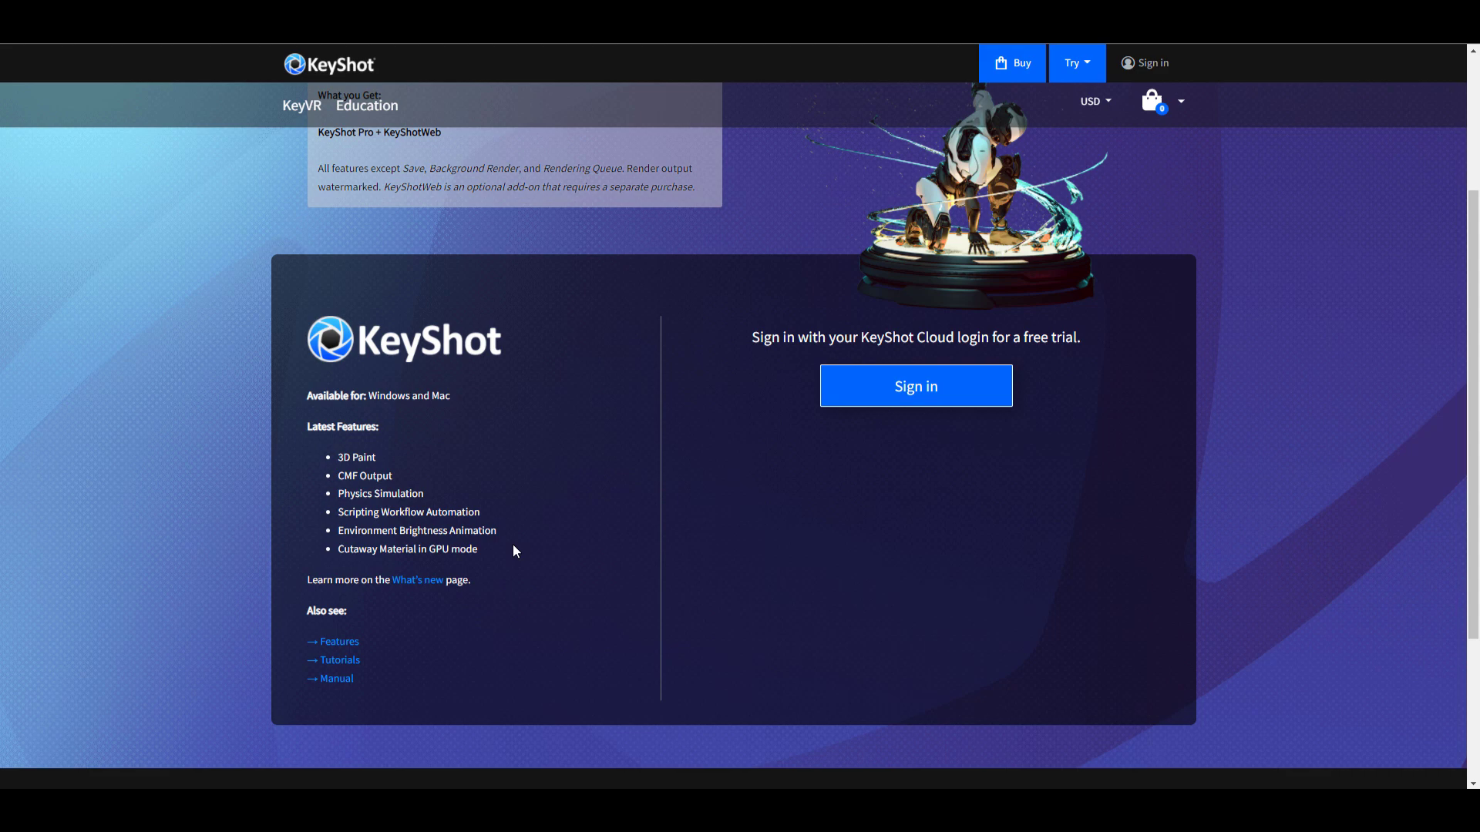
{"action": "scroll", "coordinate": [513, 549], "scroll_direction": "up", "scroll_amount": 3}
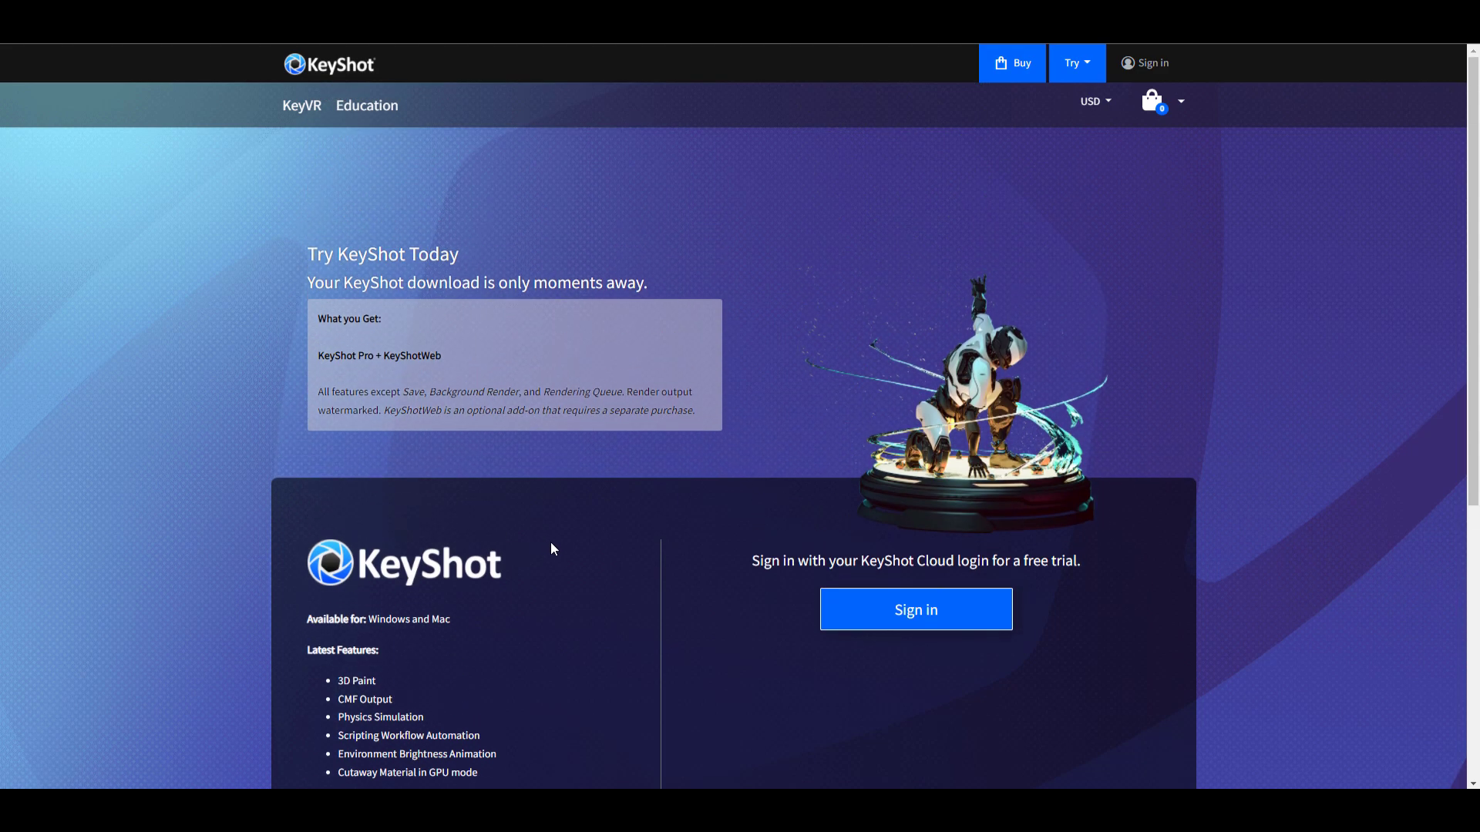
{"action": "scroll", "coordinate": [698, 479], "scroll_direction": "down", "scroll_amount": 5}
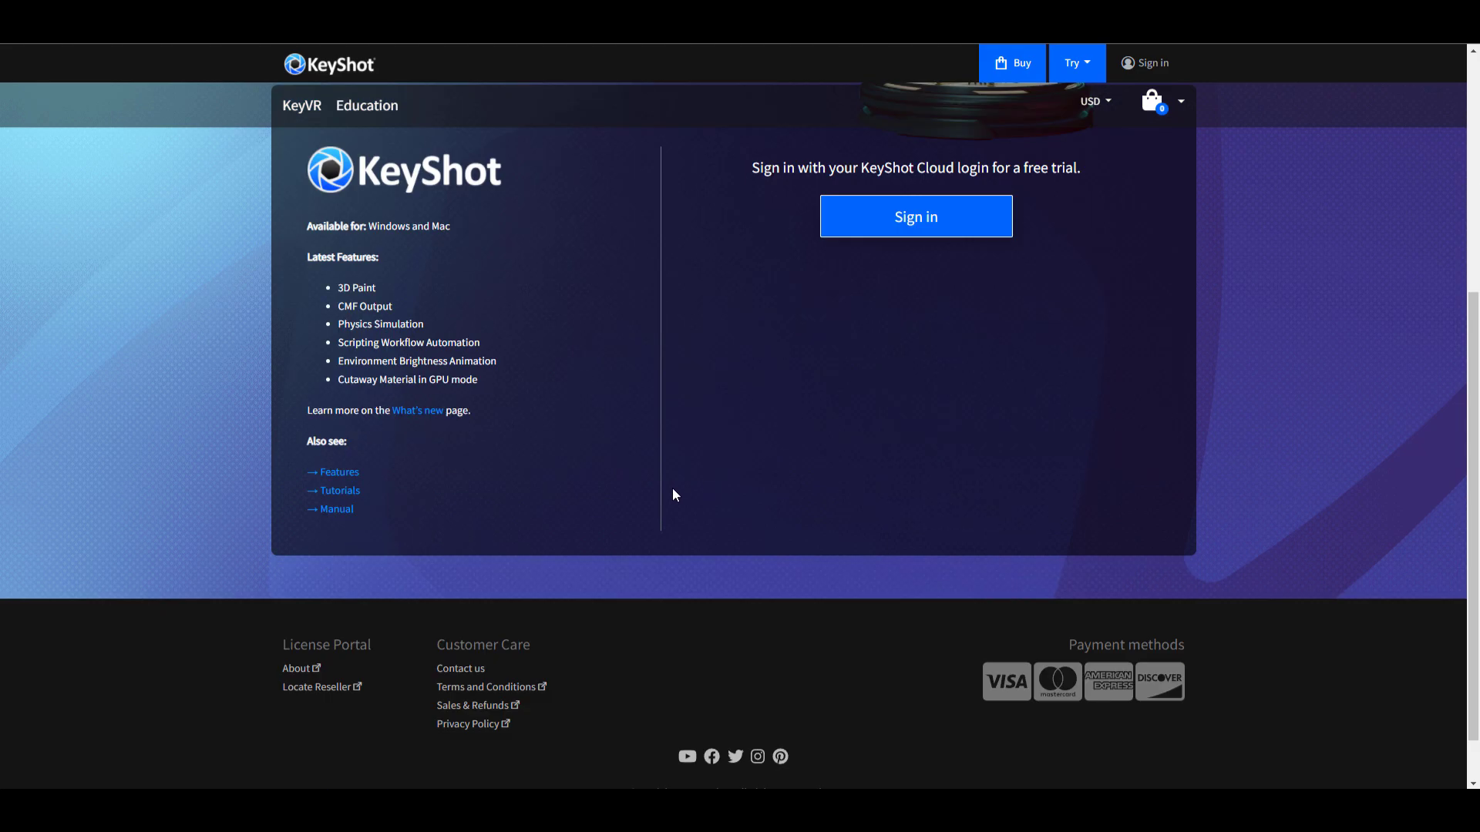
{"action": "scroll", "coordinate": [670, 492], "scroll_direction": "up", "scroll_amount": 5}
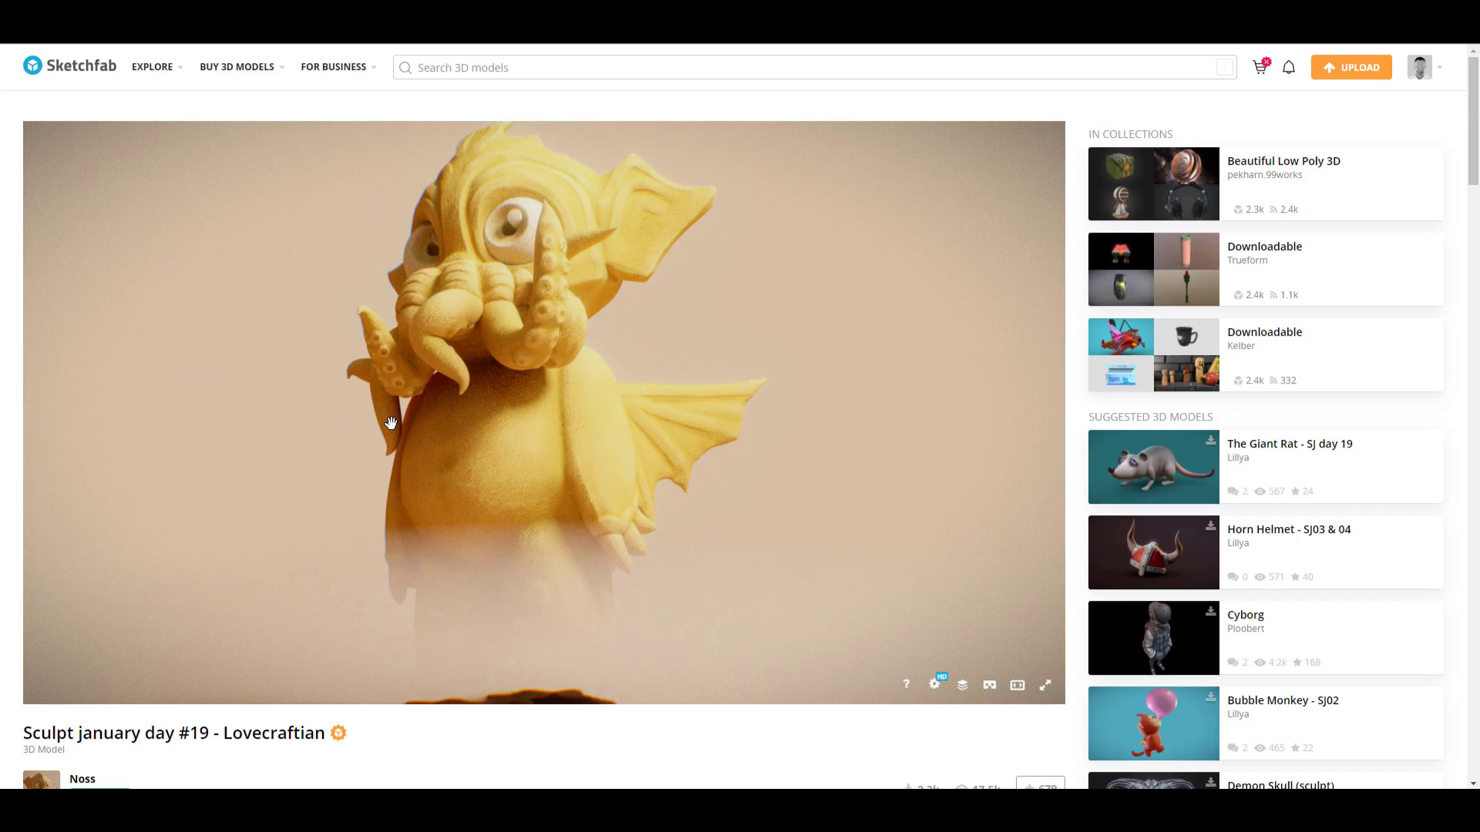
Zoom and orbit the Sketchfab viewer so the creature faces the camera
{"action": "scroll", "coordinate": [601, 432], "scroll_direction": "down", "scroll_amount": 3}
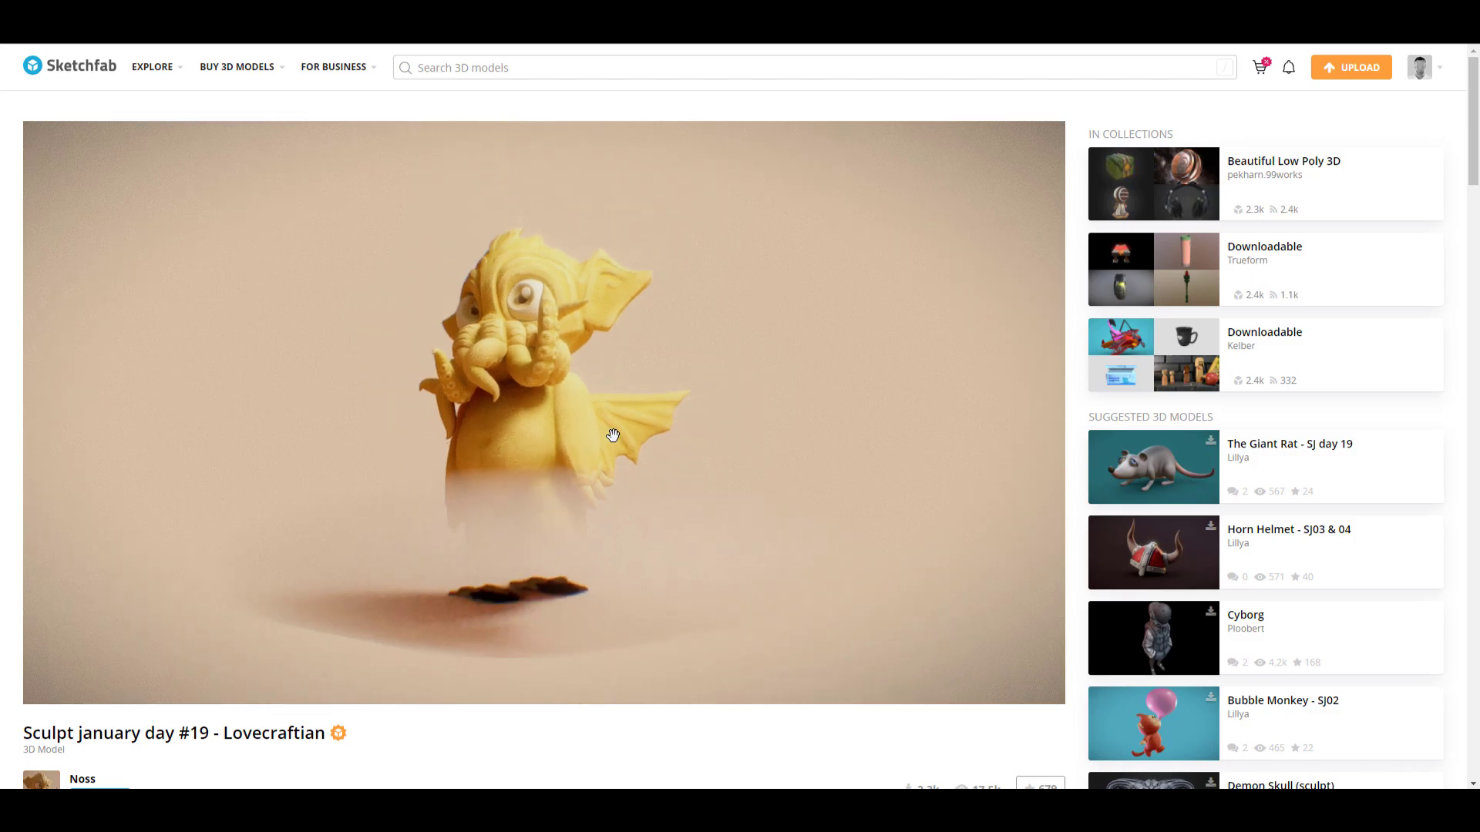
{"action": "scroll", "coordinate": [613, 436], "scroll_direction": "up", "scroll_amount": 5}
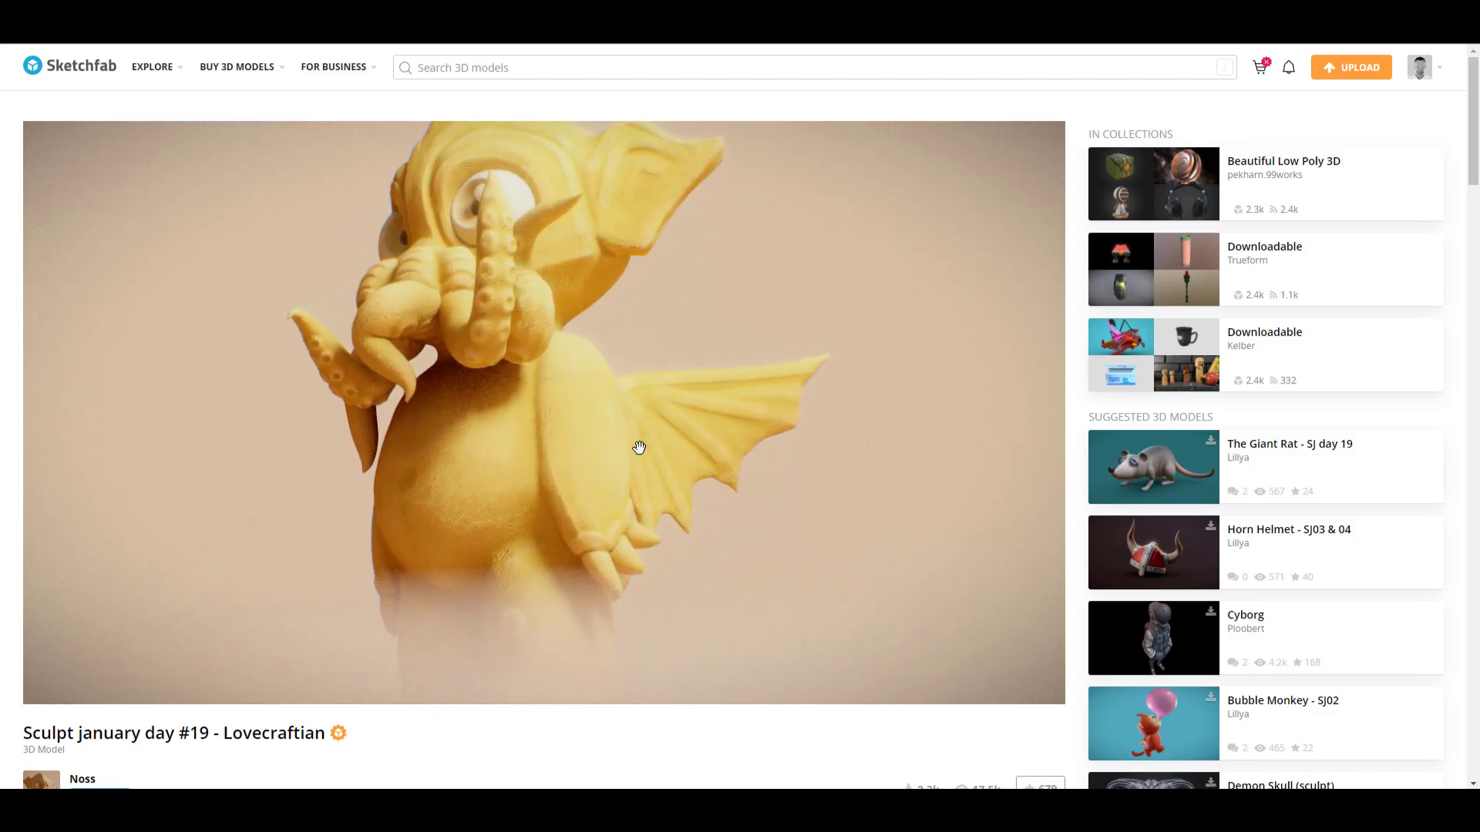
{"action": "left_click_drag", "start_coordinate": [639, 447], "coordinate": [753, 455]}
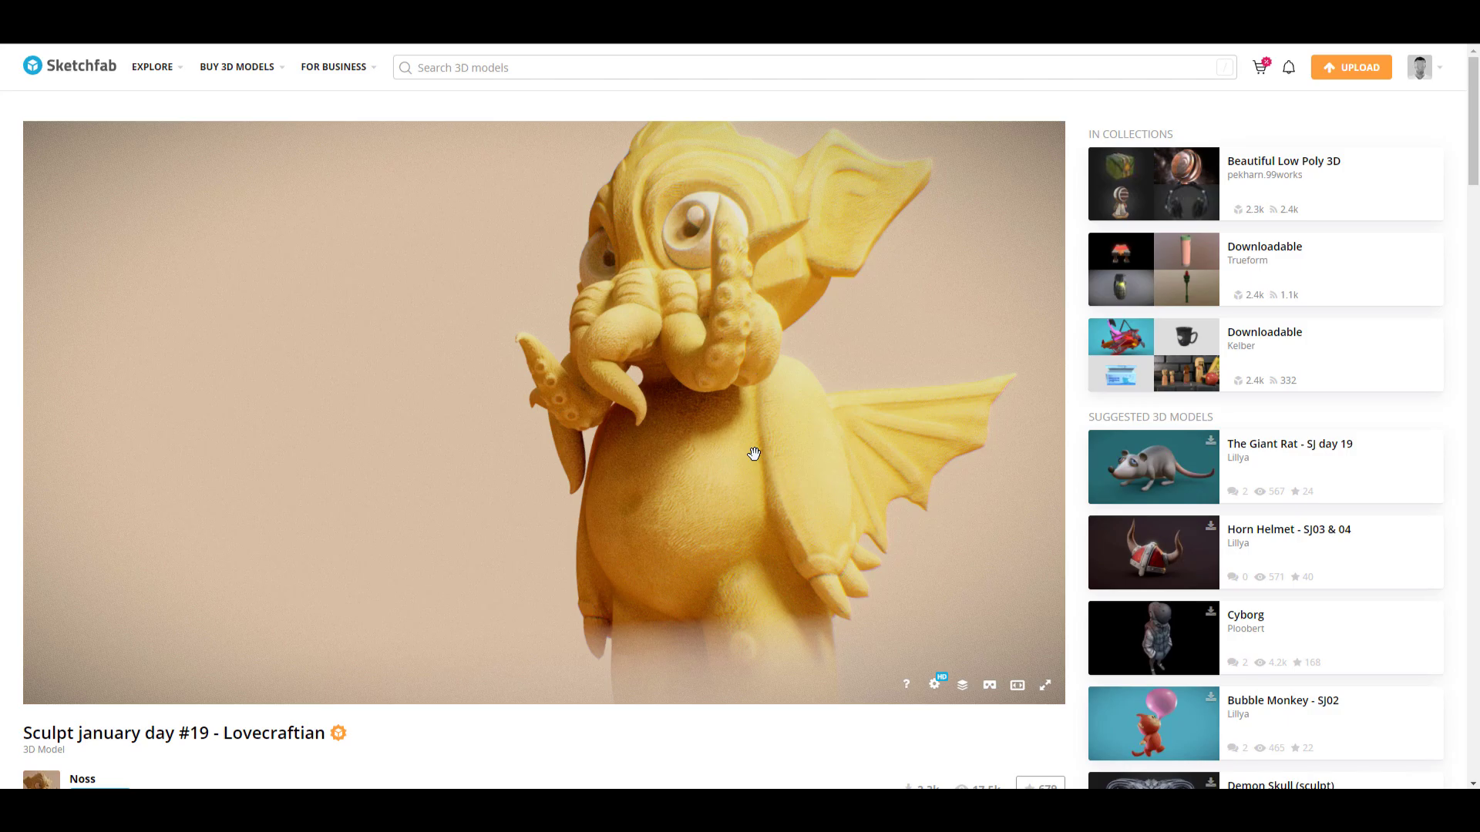
From the Explore menu, show the Downloadable models and scroll through the results
{"action": "mouse_move", "coordinate": [236, 67]}
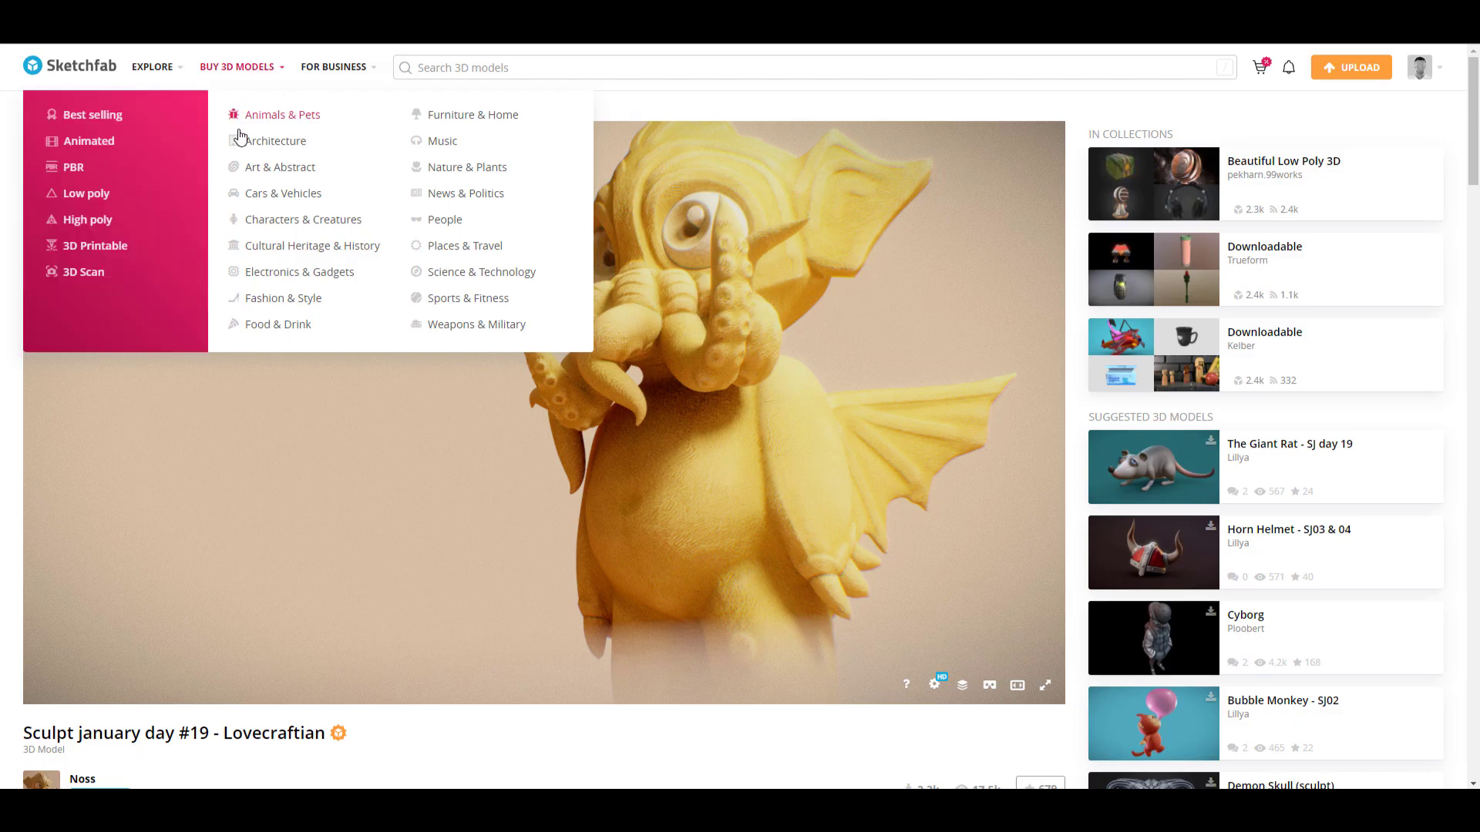
{"action": "mouse_move", "coordinate": [158, 67]}
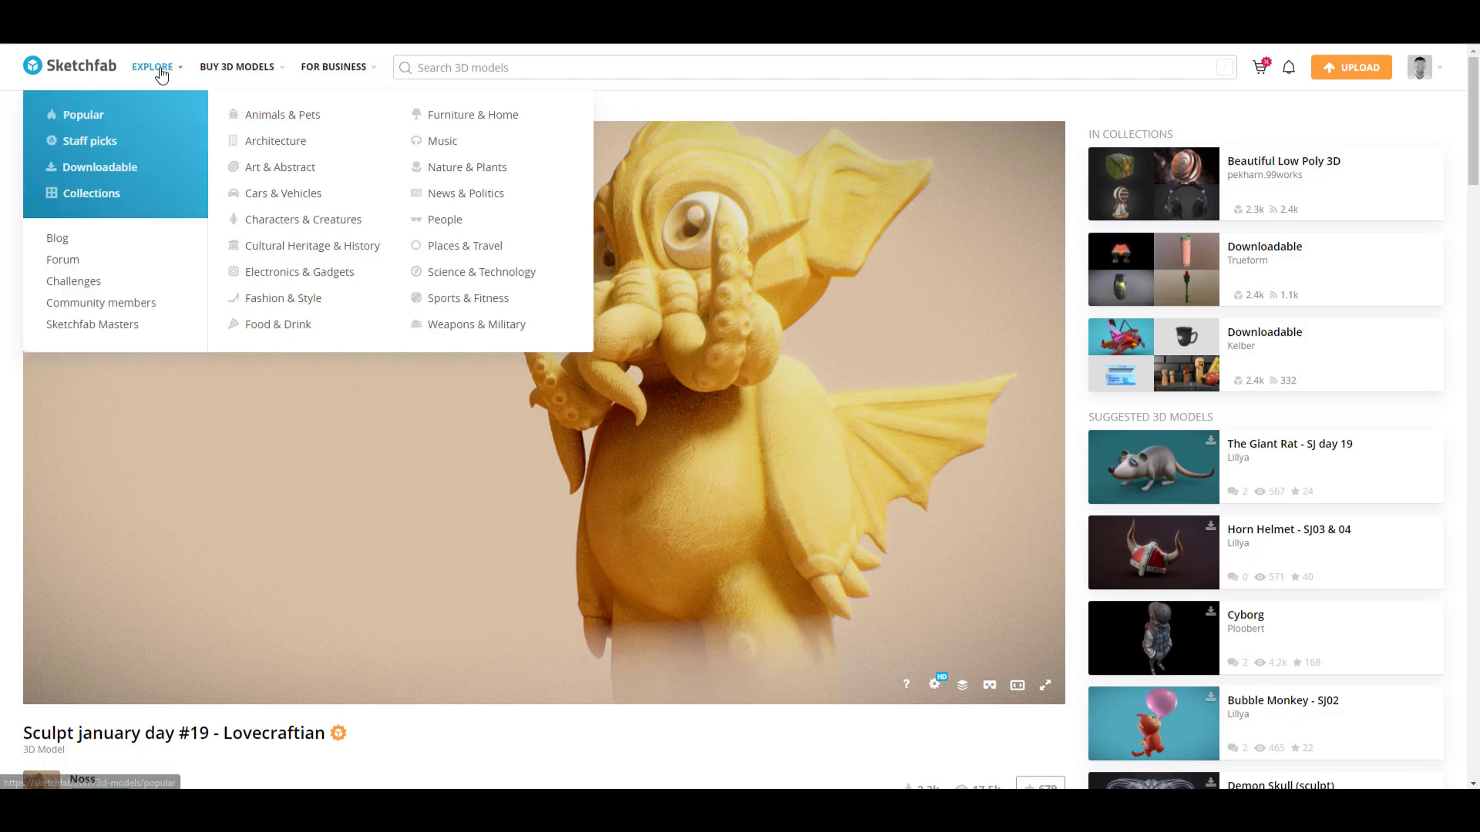
{"action": "left_click", "coordinate": [119, 178]}
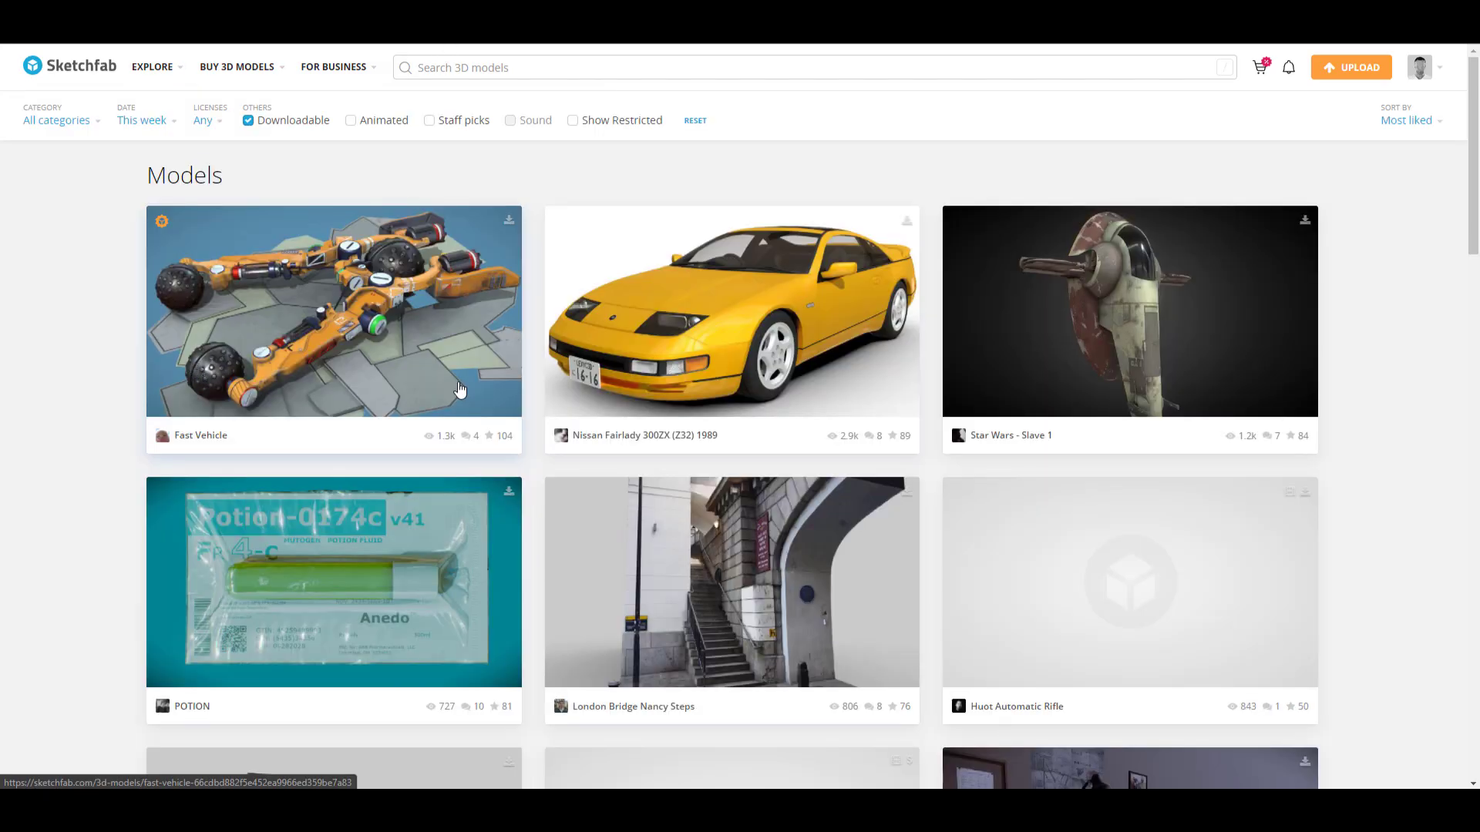
{"action": "scroll", "coordinate": [621, 373], "scroll_direction": "down", "scroll_amount": 10}
{"action": "scroll", "coordinate": [624, 370], "scroll_direction": "down", "scroll_amount": 7}
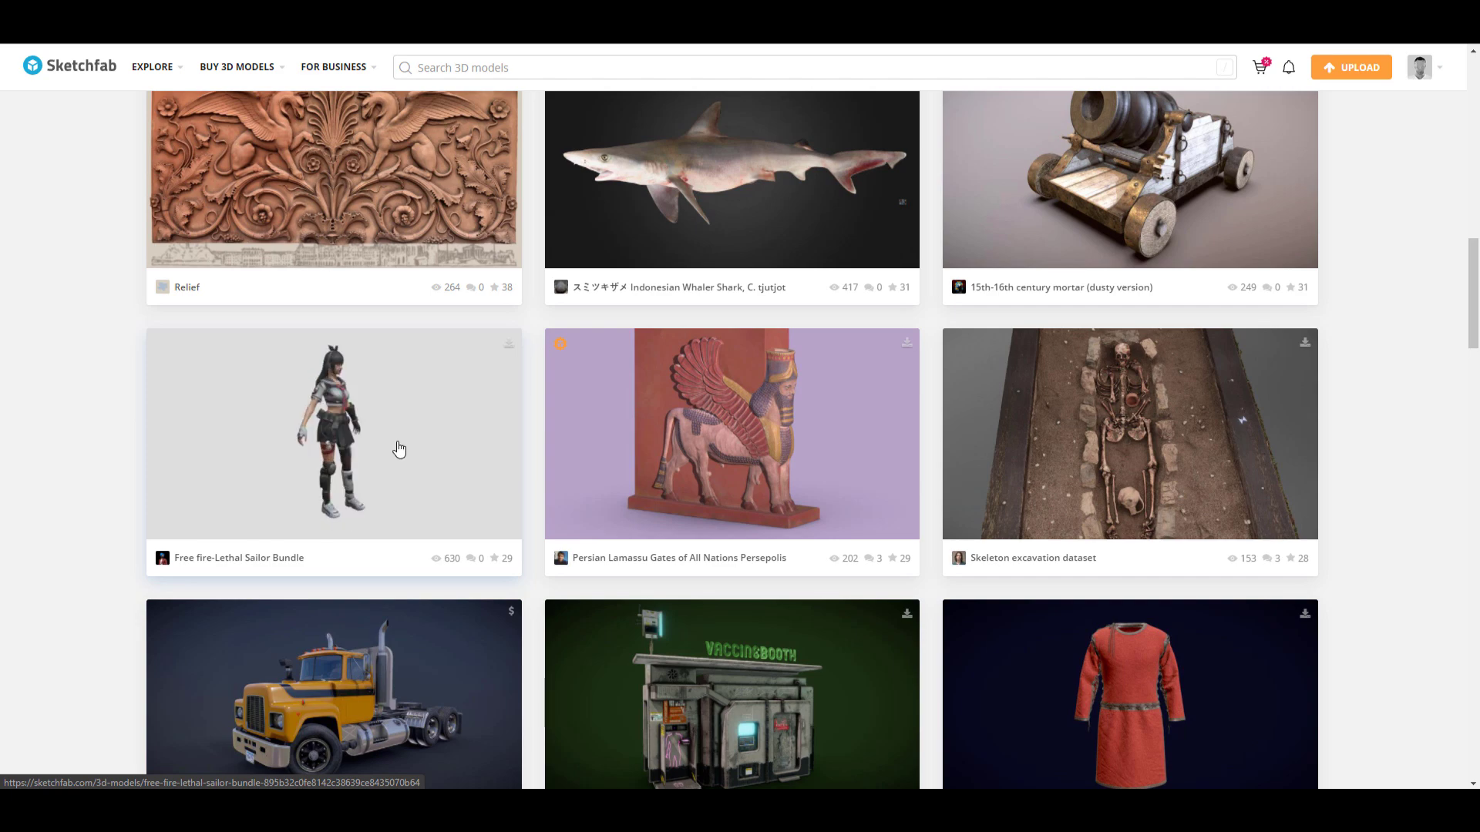
{"action": "scroll", "coordinate": [384, 406], "scroll_direction": "down", "scroll_amount": 2}
{"action": "scroll", "coordinate": [384, 406], "scroll_direction": "down", "scroll_amount": 5}
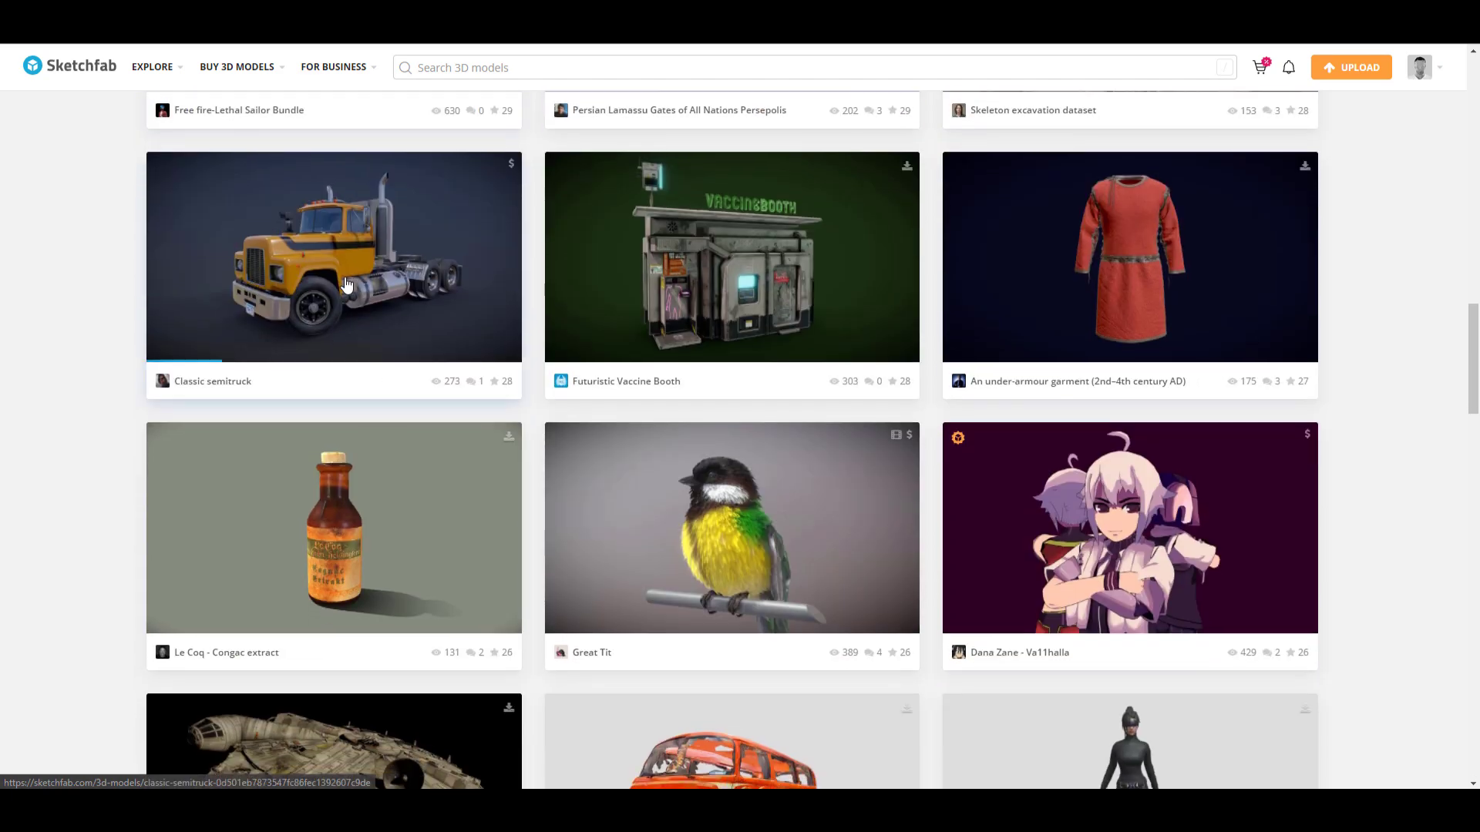
{"action": "scroll", "coordinate": [387, 542], "scroll_direction": "down", "scroll_amount": 6}
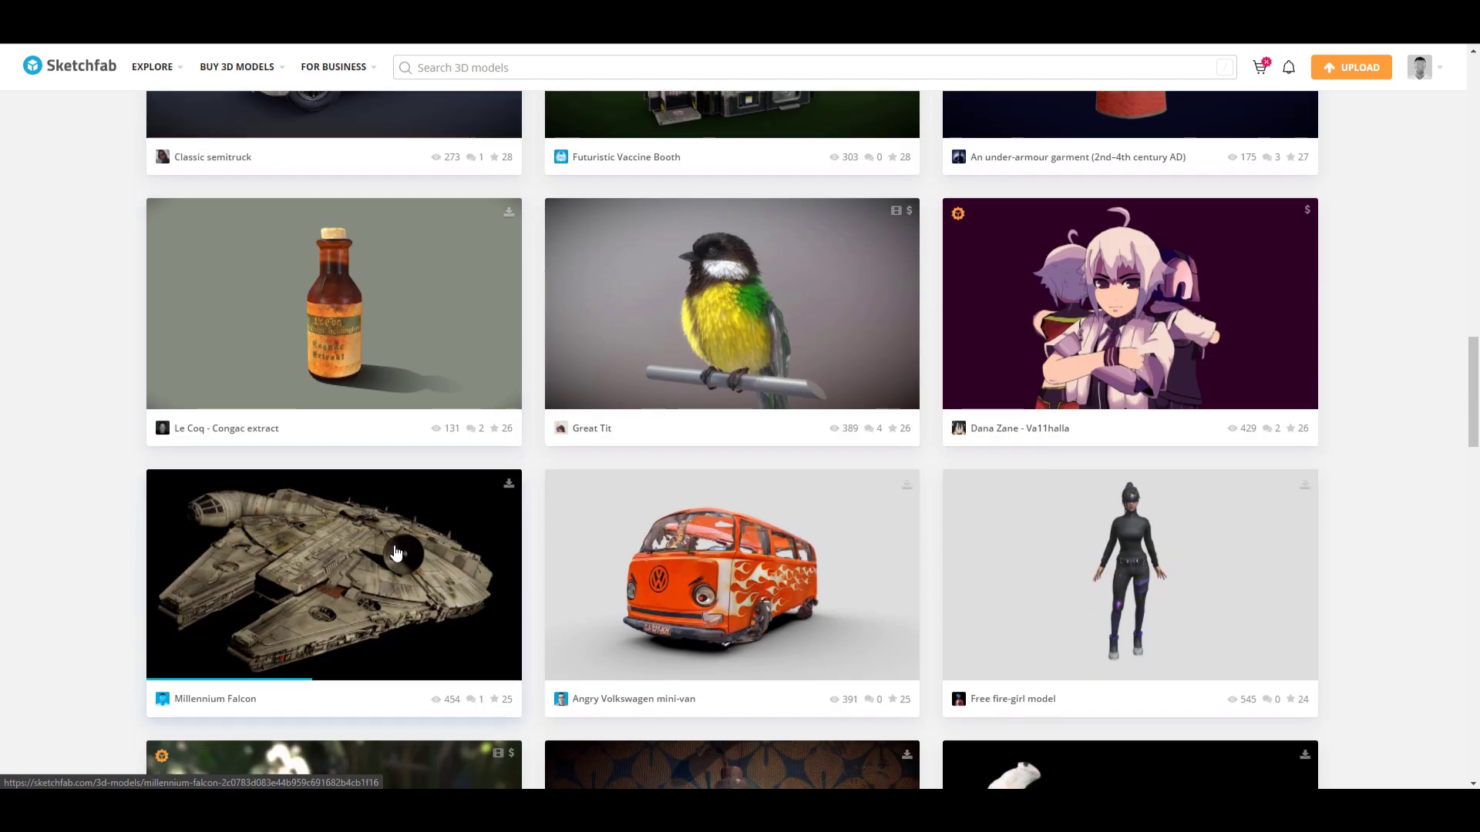
{"action": "scroll", "coordinate": [397, 518], "scroll_direction": "down", "scroll_amount": 4}
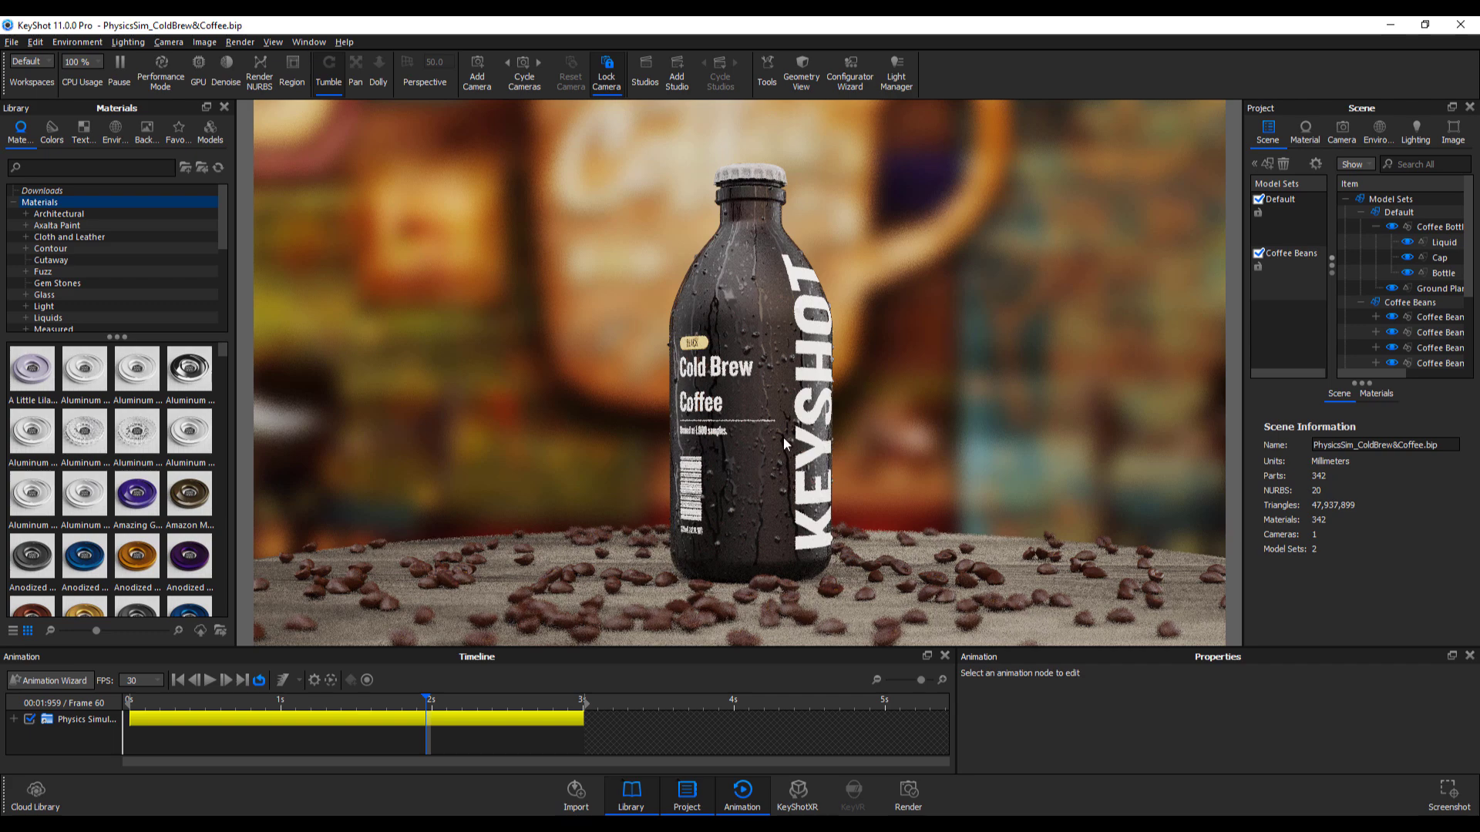
Select the Bottle and Background Plane, then scrub the Physics Simulation from 1 second to show beans bursting
{"action": "right_click", "coordinate": [751, 321]}
{"action": "left_click", "coordinate": [735, 297]}
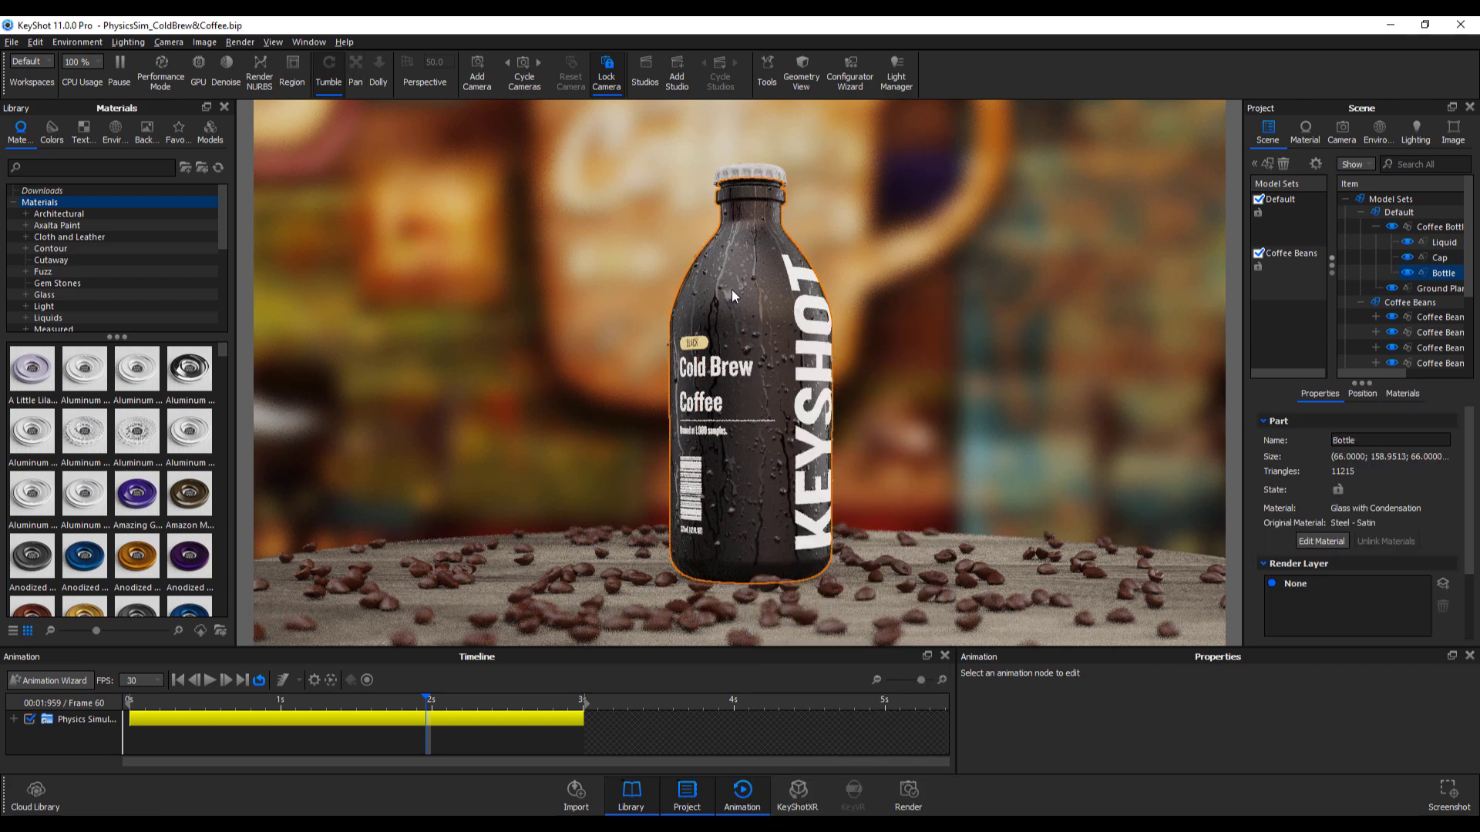
{"action": "left_click", "coordinate": [905, 407]}
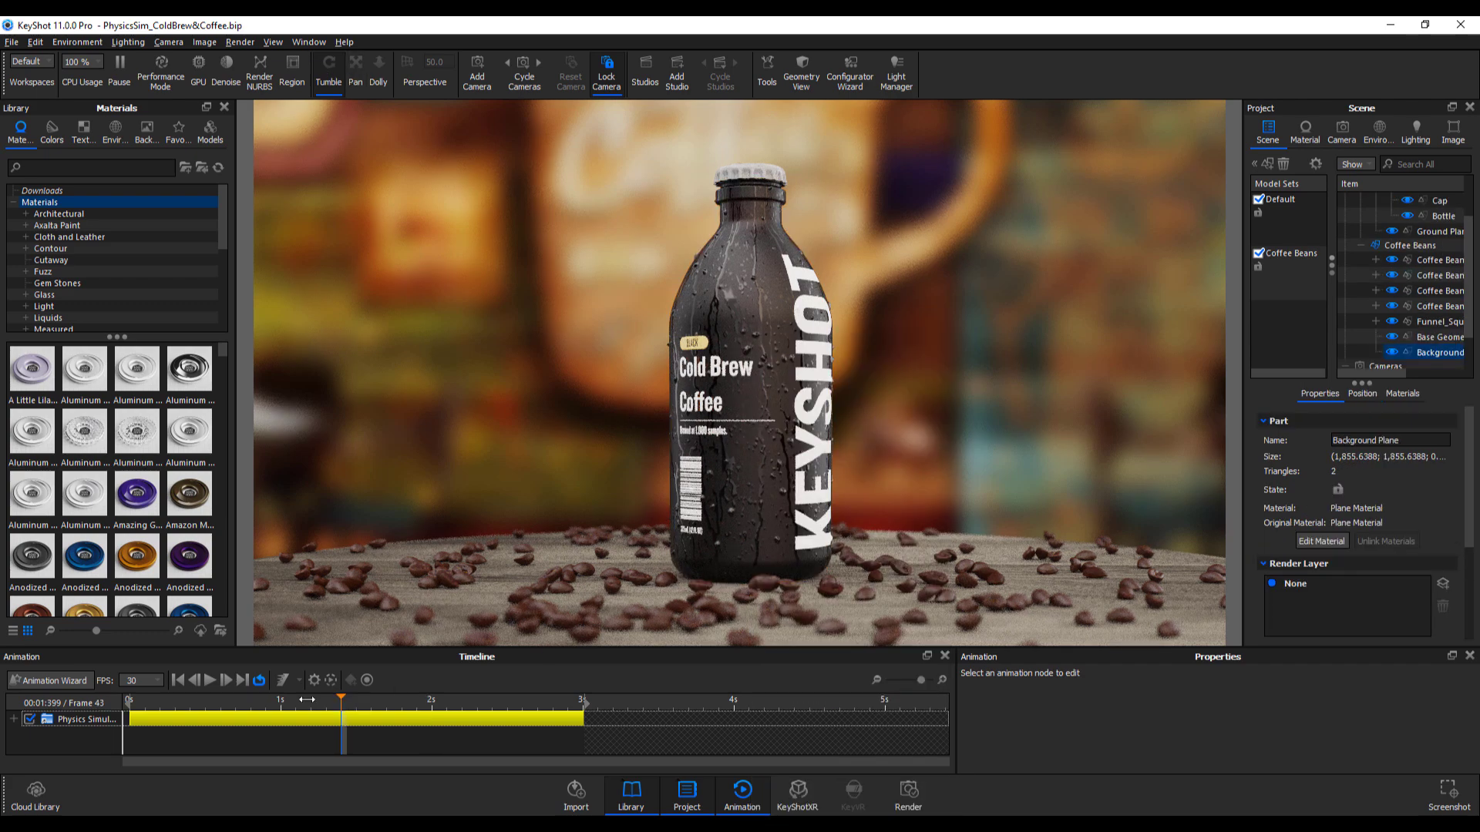
{"action": "left_click", "coordinate": [283, 700]}
{"action": "mouse_move", "coordinate": [283, 701]}
{"action": "left_mouse_down"}
{"action": "mouse_move", "coordinate": [532, 698]}
{"action": "mouse_move", "coordinate": [216, 698]}
{"action": "mouse_move", "coordinate": [541, 695]}
{"action": "mouse_move", "coordinate": [245, 710]}
{"action": "mouse_move", "coordinate": [439, 698]}
{"action": "mouse_move", "coordinate": [222, 698]}
{"action": "mouse_move", "coordinate": [312, 698]}
{"action": "left_mouse_up"}
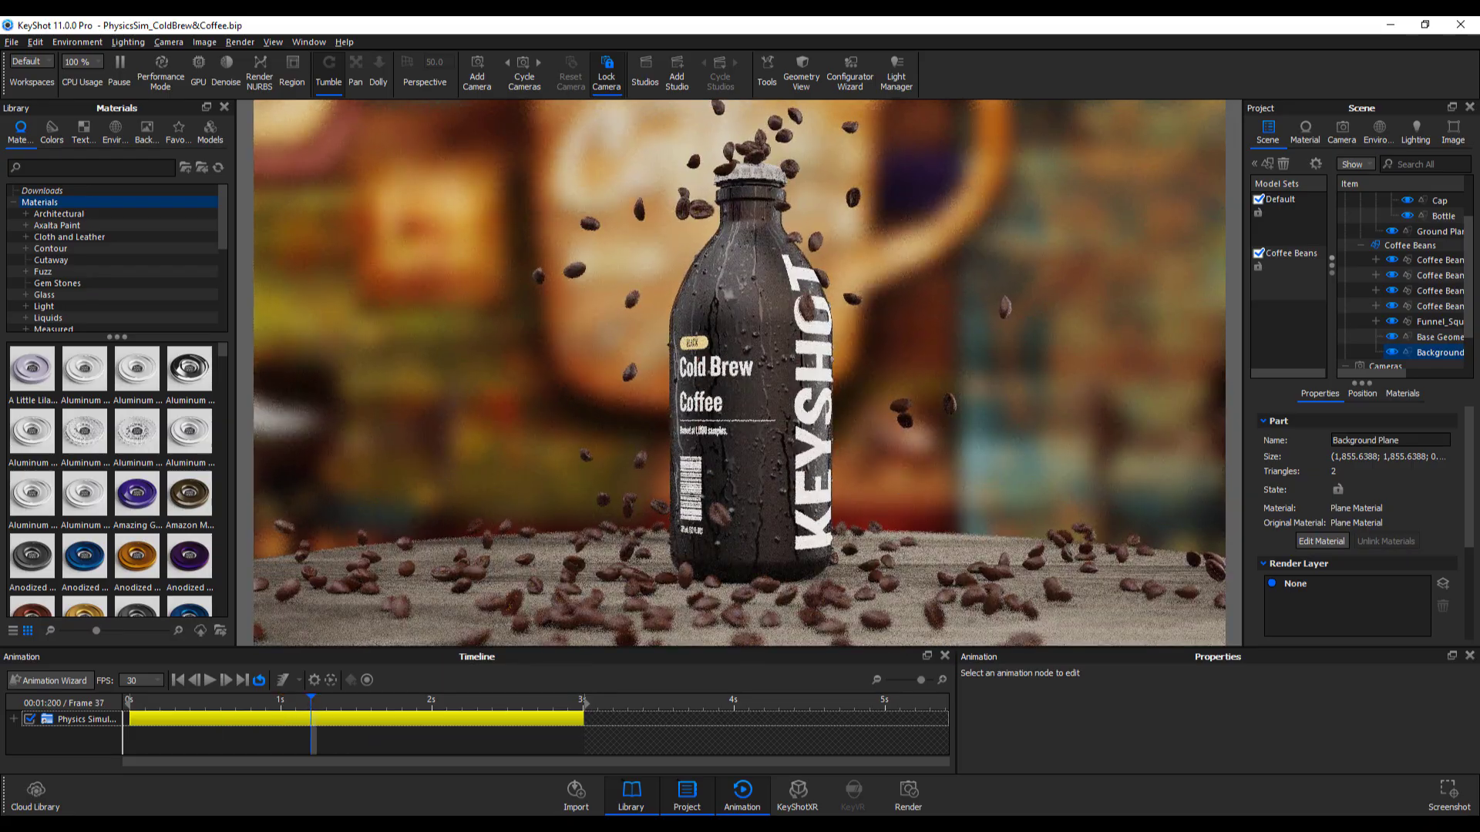